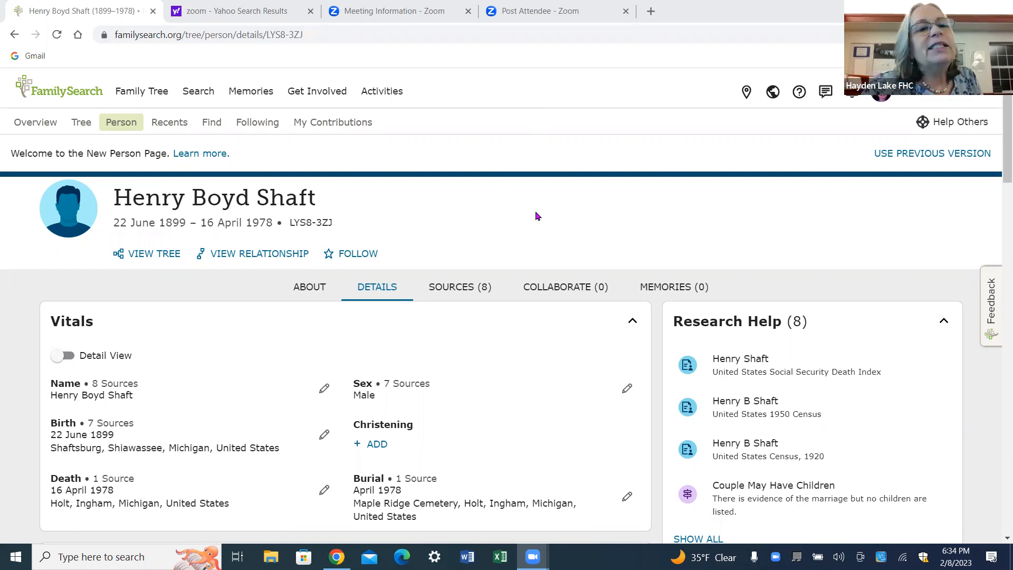
{"action": "scroll", "coordinate": [535, 215], "scroll_direction": "down", "scroll_amount": 1}
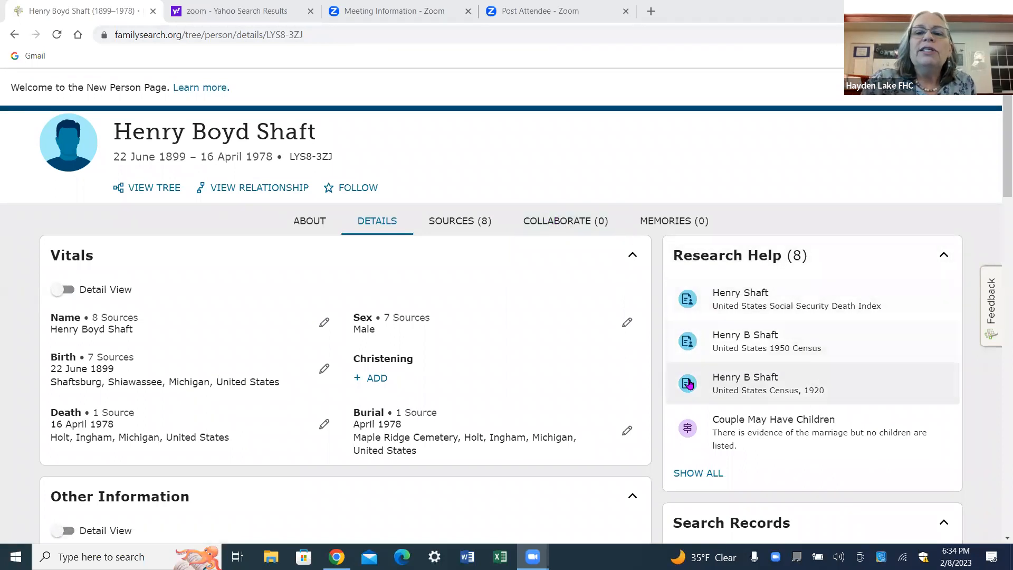
{"action": "left_click", "coordinate": [944, 259]}
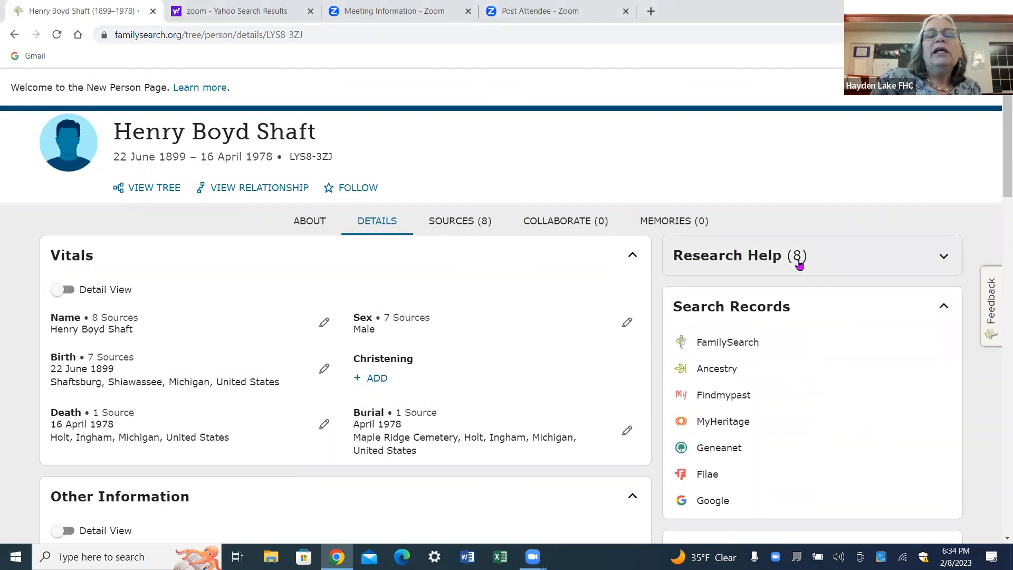
{"action": "left_click", "coordinate": [946, 259]}
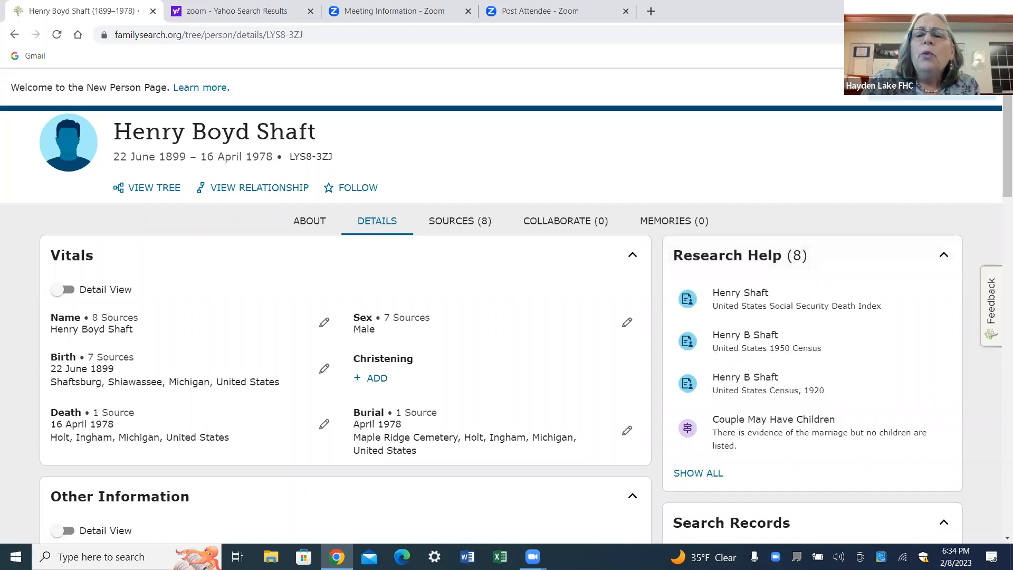
{"action": "scroll", "coordinate": [519, 293], "scroll_direction": "down", "scroll_amount": 3}
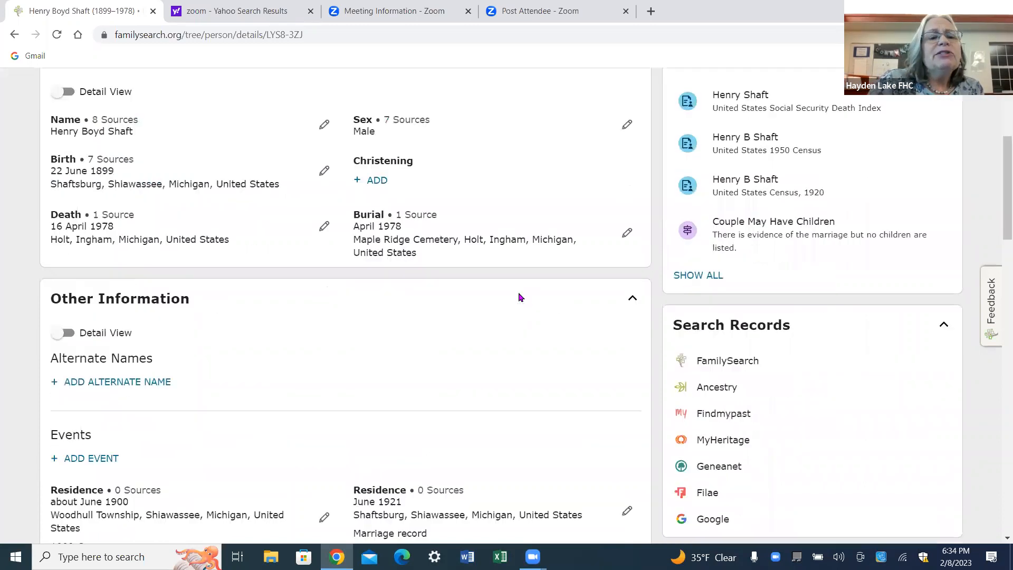
{"action": "scroll", "coordinate": [519, 294], "scroll_direction": "down", "scroll_amount": 2}
{"action": "scroll", "coordinate": [518, 292], "scroll_direction": "up", "scroll_amount": 5}
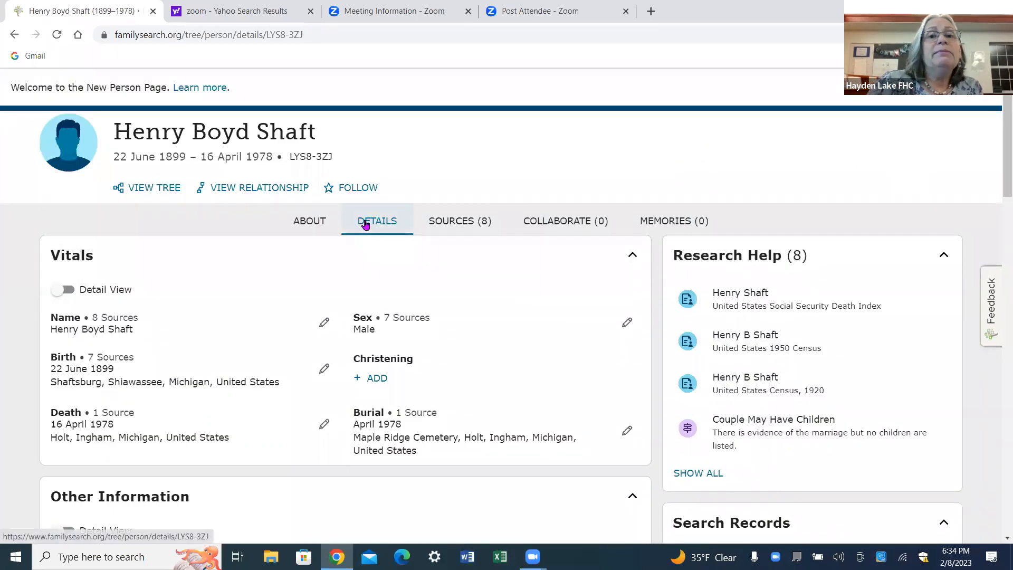
{"action": "left_click", "coordinate": [453, 222]}
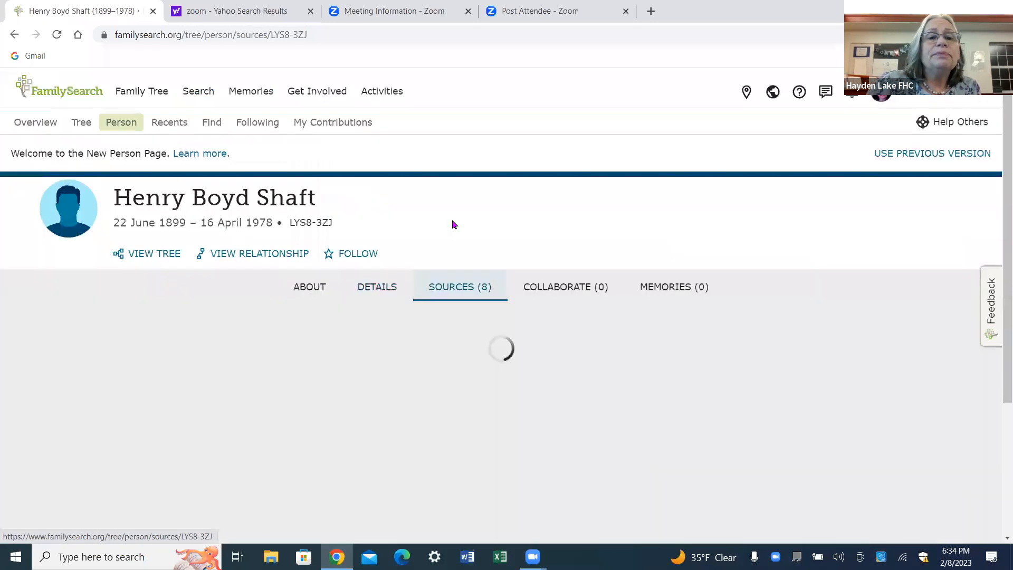
{"action": "scroll", "coordinate": [526, 277], "scroll_direction": "down", "scroll_amount": 5}
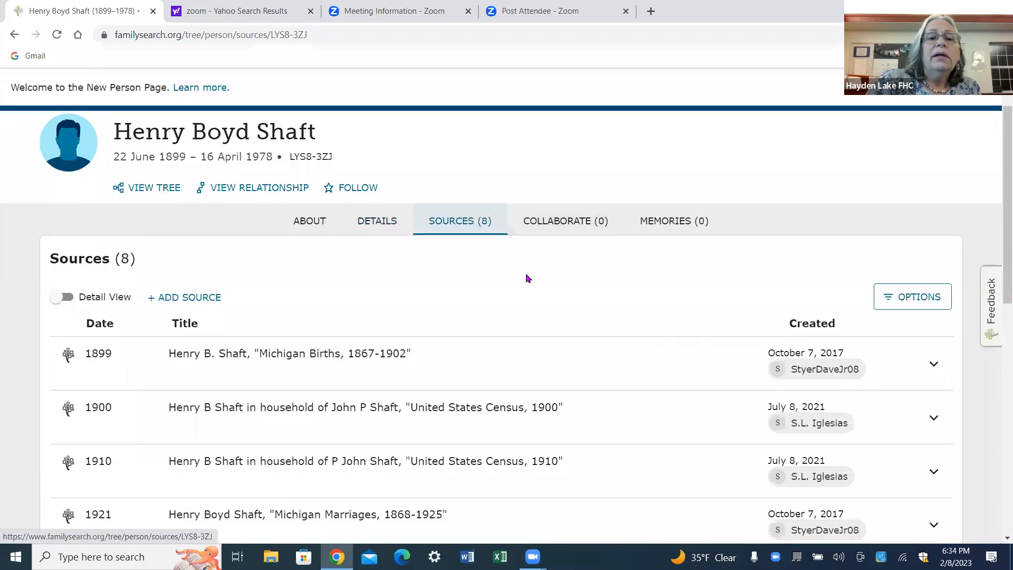
{"action": "scroll", "coordinate": [526, 277], "scroll_direction": "up", "scroll_amount": 5}
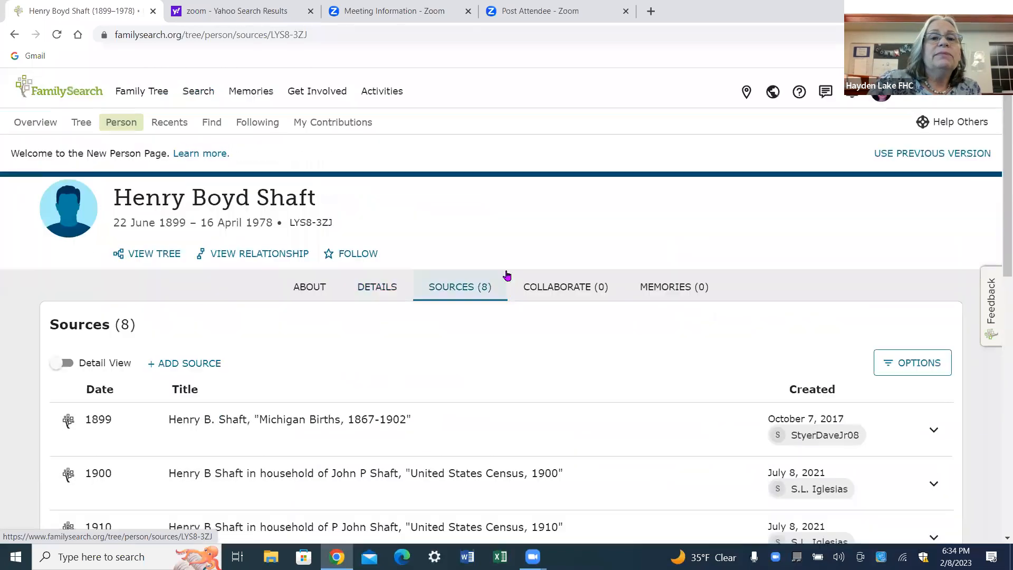
{"action": "left_click", "coordinate": [374, 287]}
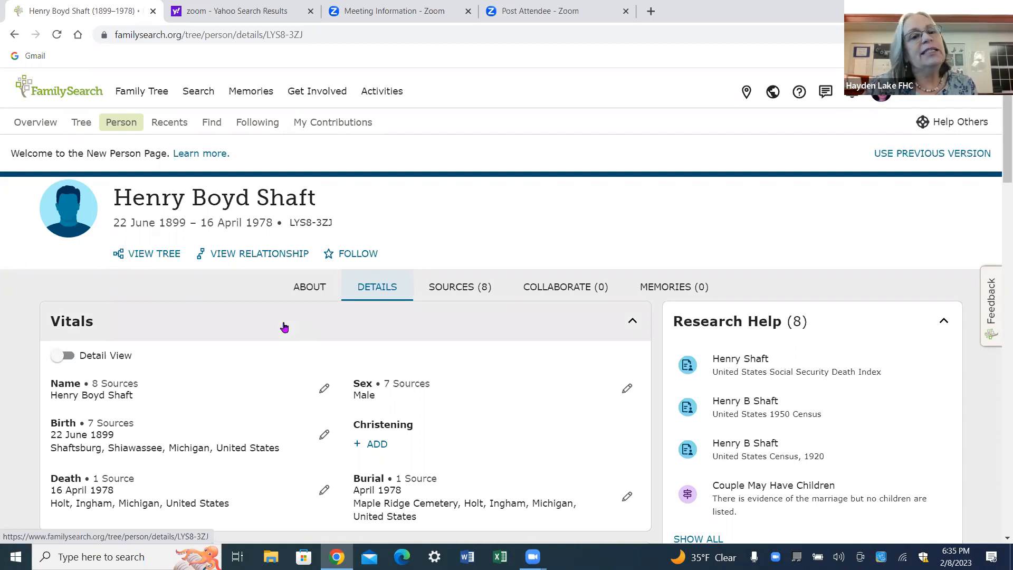
{"action": "scroll", "coordinate": [282, 325], "scroll_direction": "down", "scroll_amount": 1}
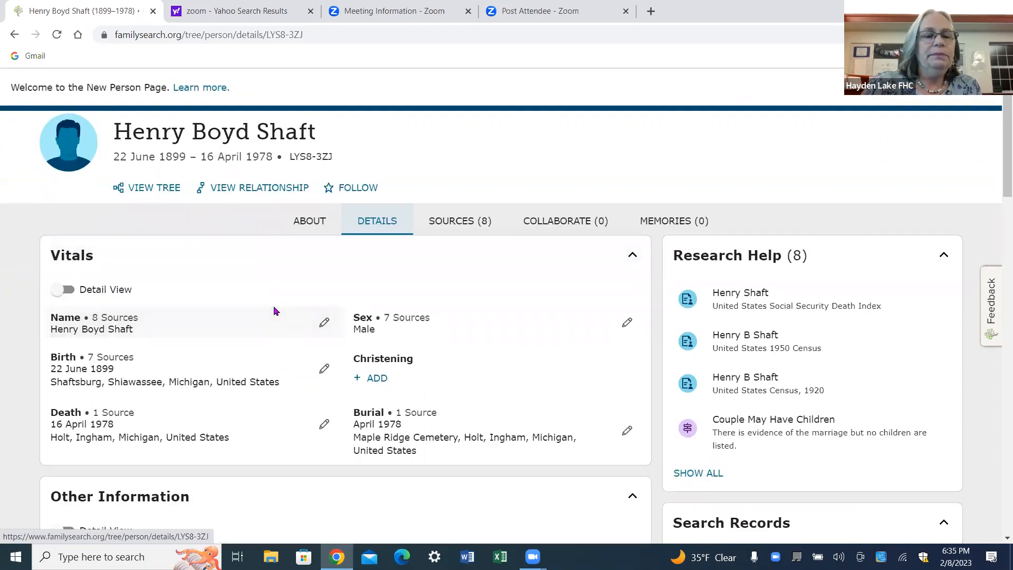
{"action": "scroll", "coordinate": [271, 310], "scroll_direction": "down", "scroll_amount": 1}
{"action": "scroll", "coordinate": [270, 309], "scroll_direction": "down", "scroll_amount": 5}
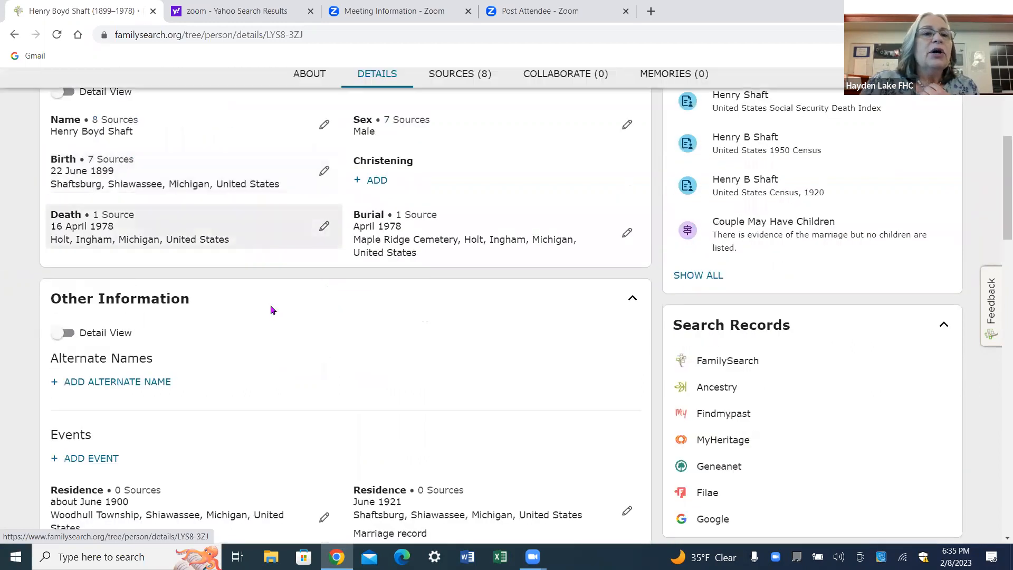
{"action": "scroll", "coordinate": [270, 310], "scroll_direction": "up", "scroll_amount": 6}
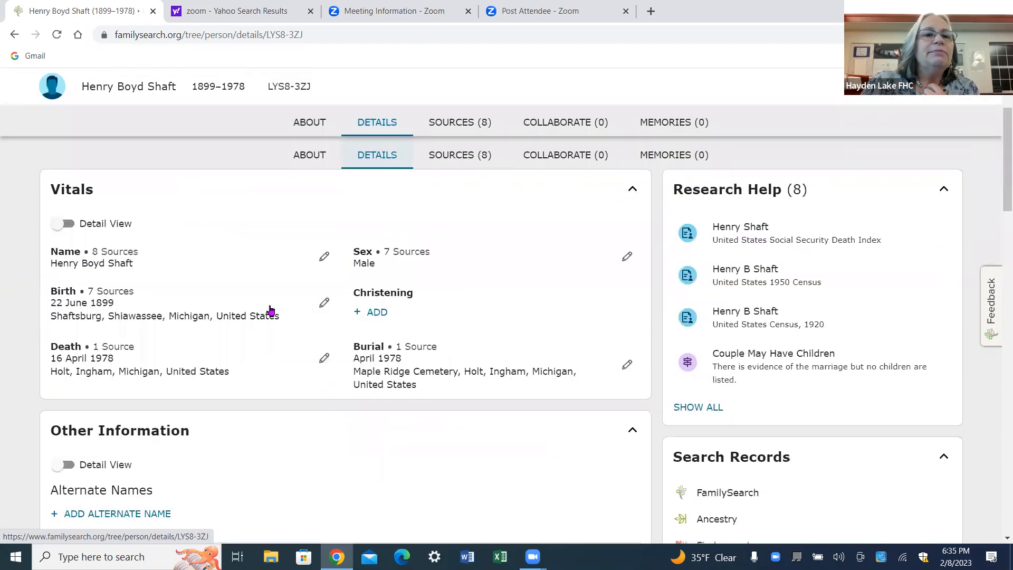
{"action": "scroll", "coordinate": [270, 310], "scroll_direction": "down", "scroll_amount": 5}
{"action": "scroll", "coordinate": [270, 310], "scroll_direction": "down", "scroll_amount": 10}
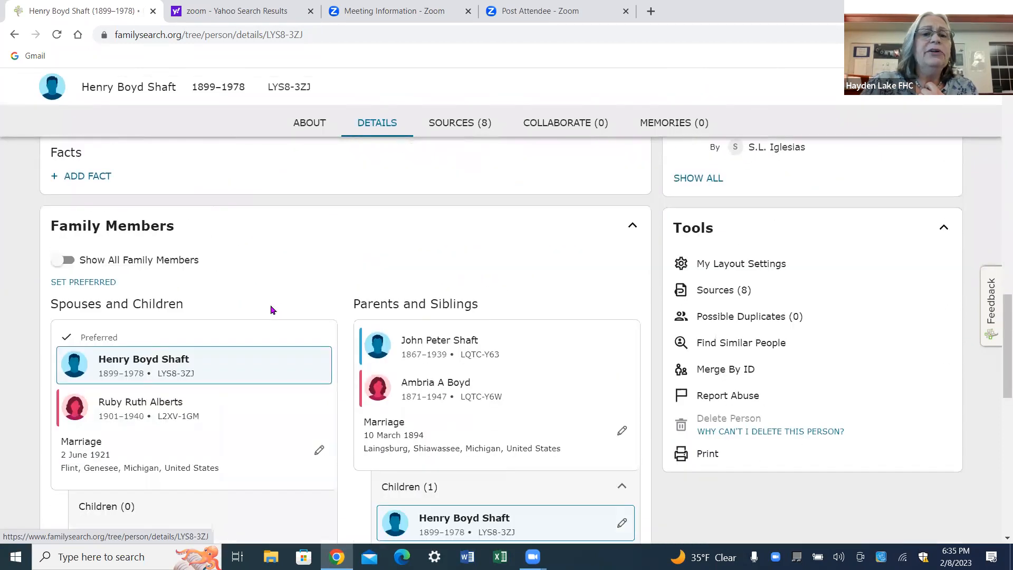
{"action": "scroll", "coordinate": [270, 309], "scroll_direction": "down", "scroll_amount": 1}
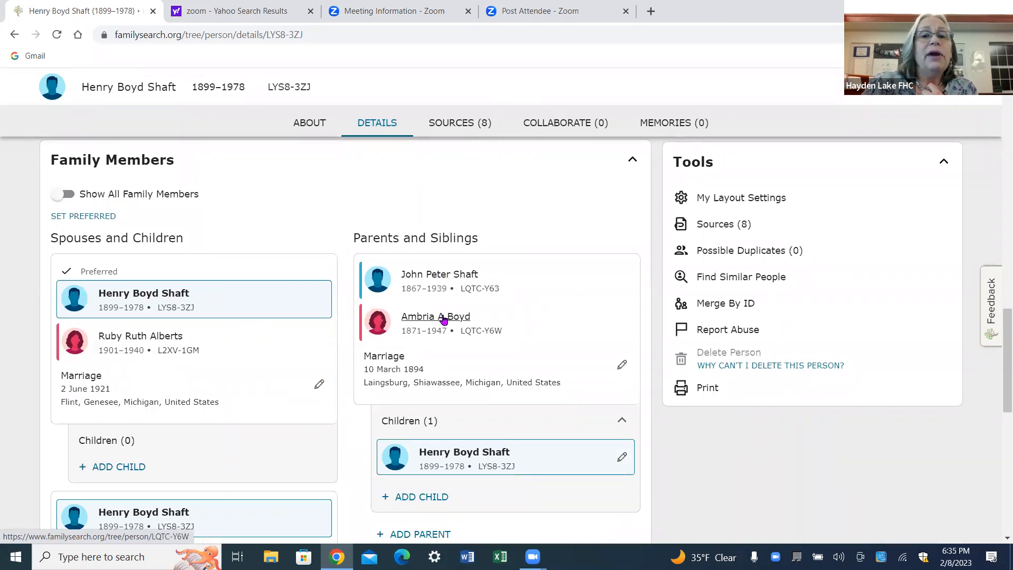
{"action": "scroll", "coordinate": [404, 318], "scroll_direction": "down", "scroll_amount": 2}
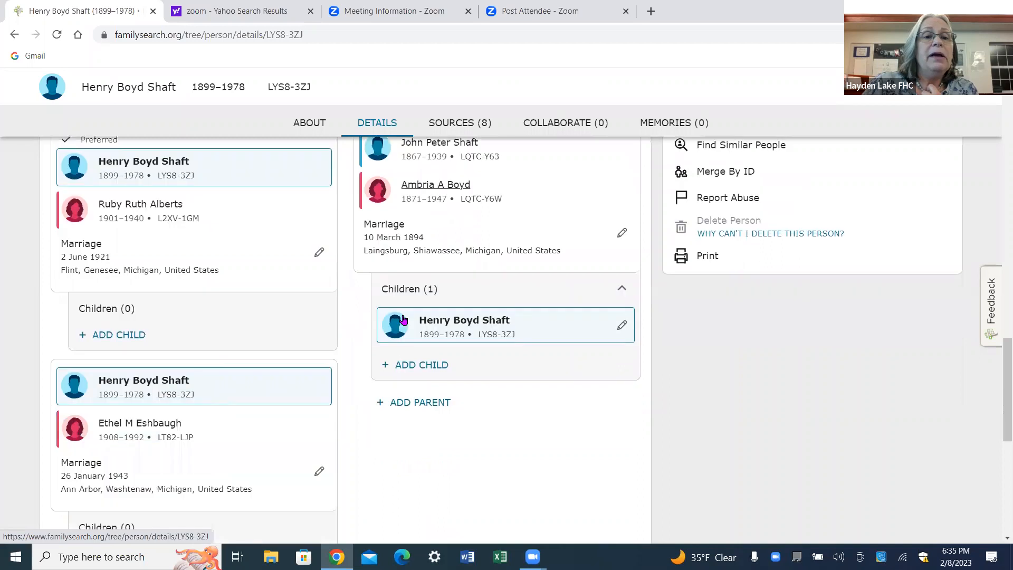
{"action": "scroll", "coordinate": [404, 319], "scroll_direction": "down", "scroll_amount": 1}
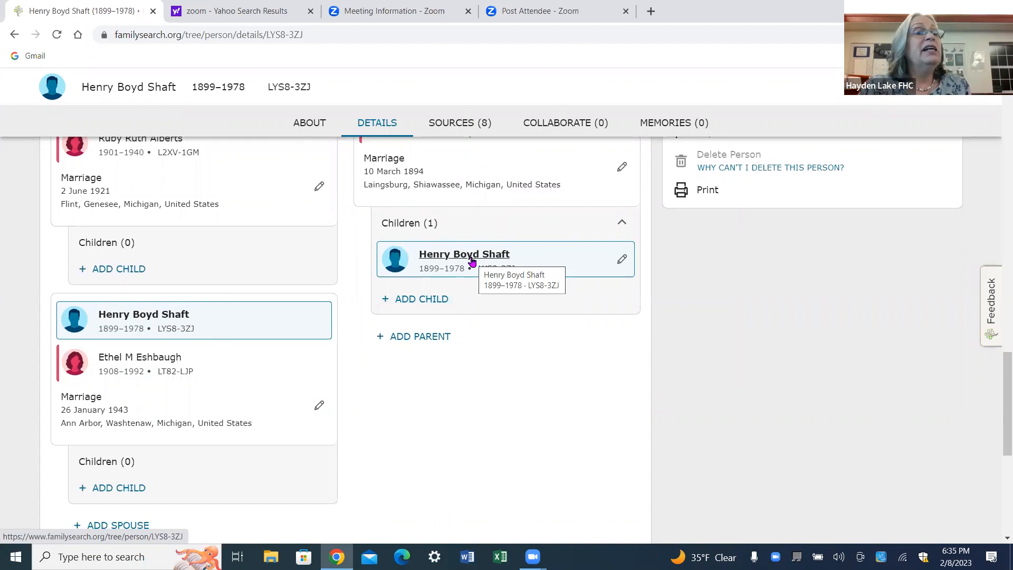
{"action": "scroll", "coordinate": [469, 260], "scroll_direction": "up", "scroll_amount": 10}
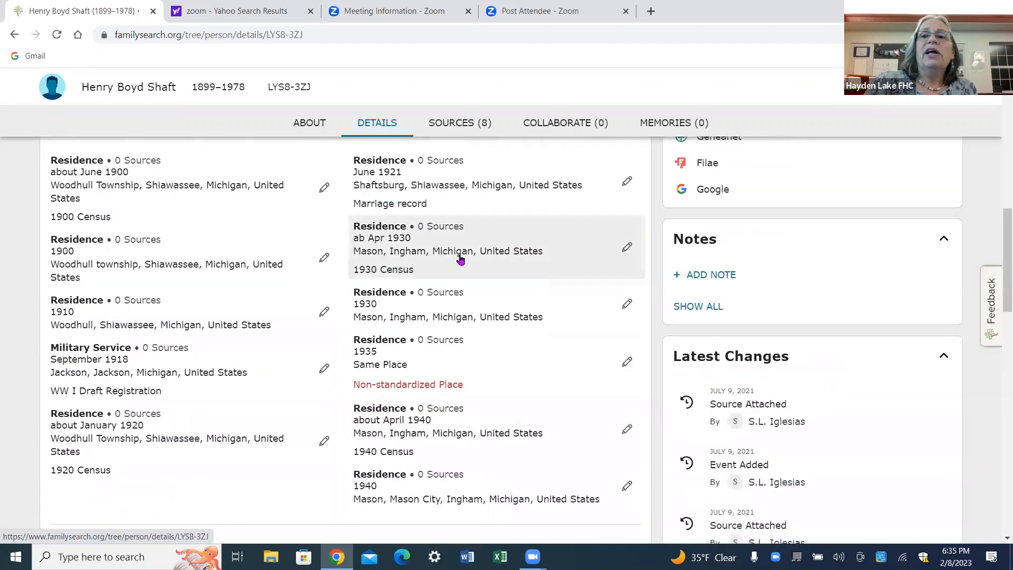
{"action": "scroll", "coordinate": [460, 258], "scroll_direction": "up", "scroll_amount": 10}
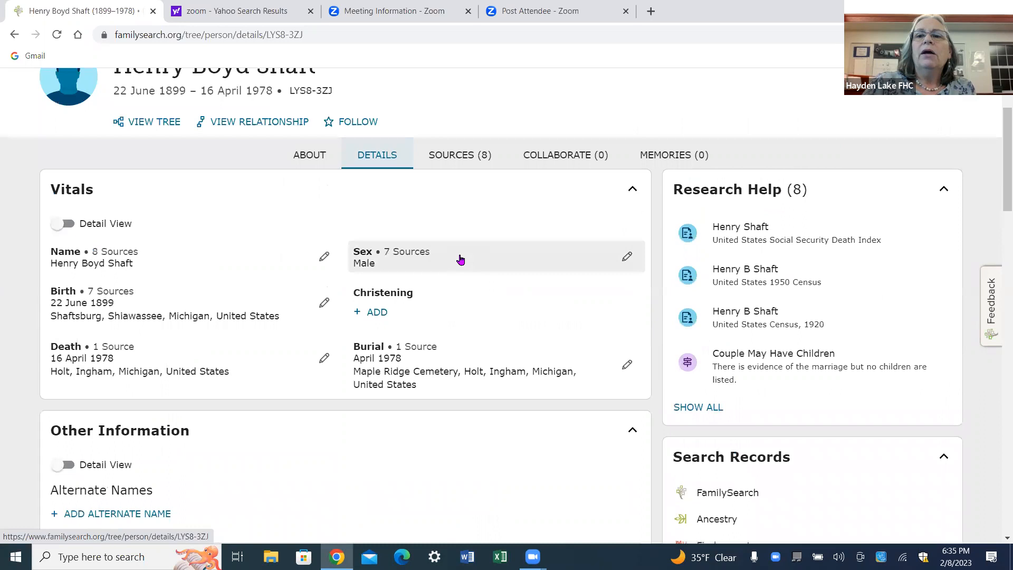
{"action": "left_click", "coordinate": [749, 316]}
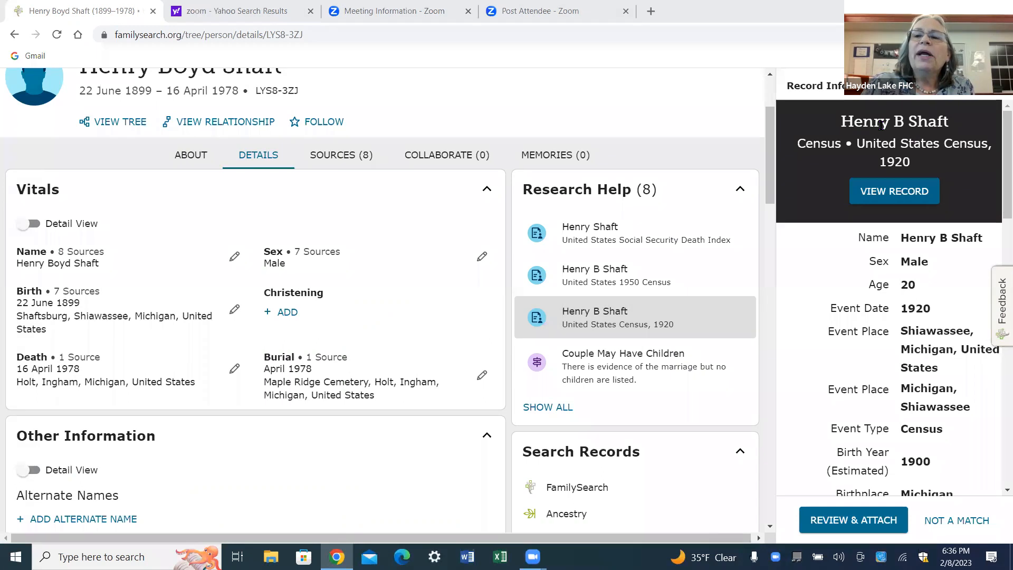
Step: Open the full 1920 census record showing Henry as a 20-year-old single son in Shiawassee, Michigan
{"action": "scroll", "coordinate": [874, 125], "scroll_direction": "down", "scroll_amount": 1}
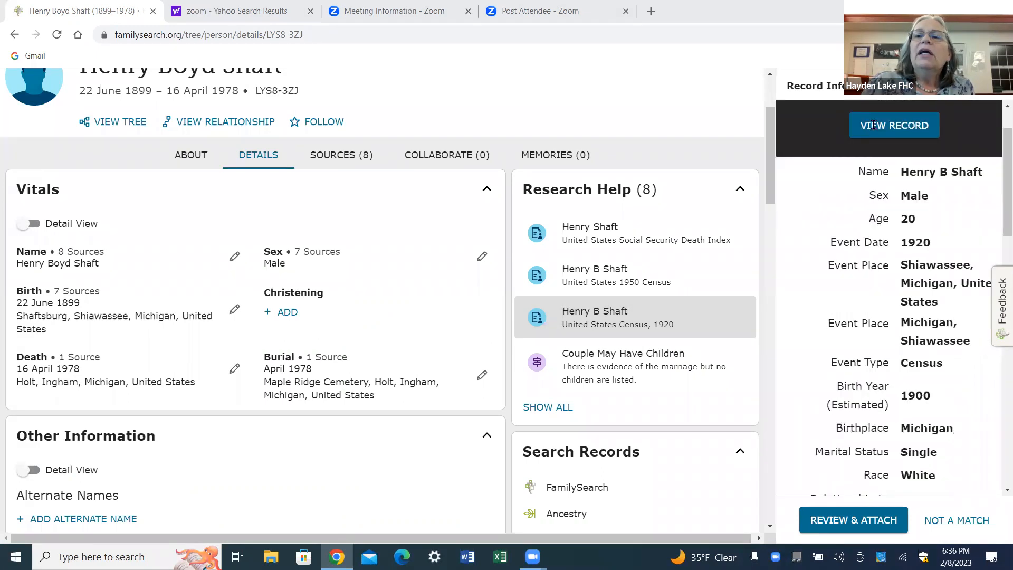
{"action": "scroll", "coordinate": [828, 129], "scroll_direction": "up", "scroll_amount": 1}
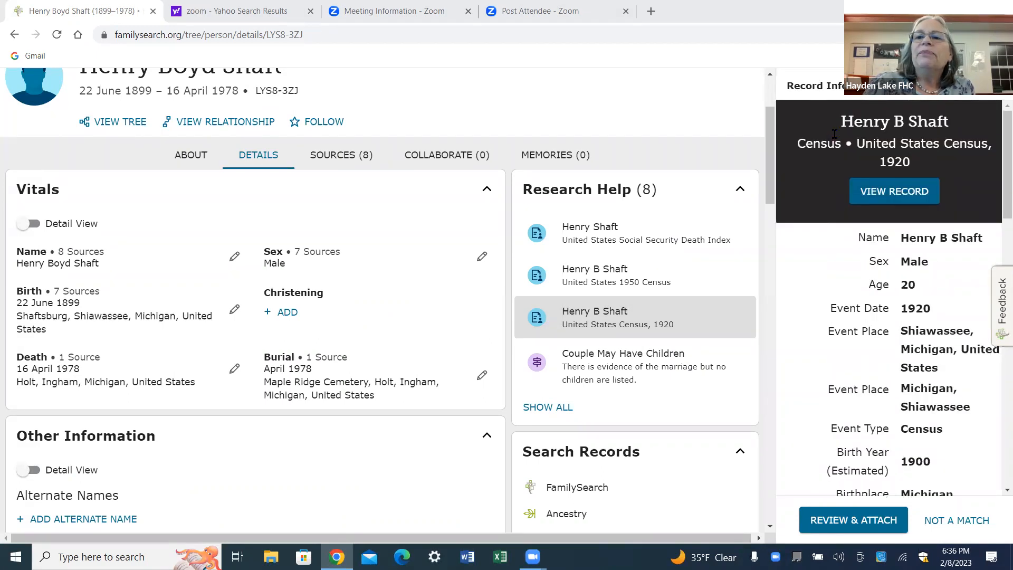
{"action": "left_click", "coordinate": [876, 196]}
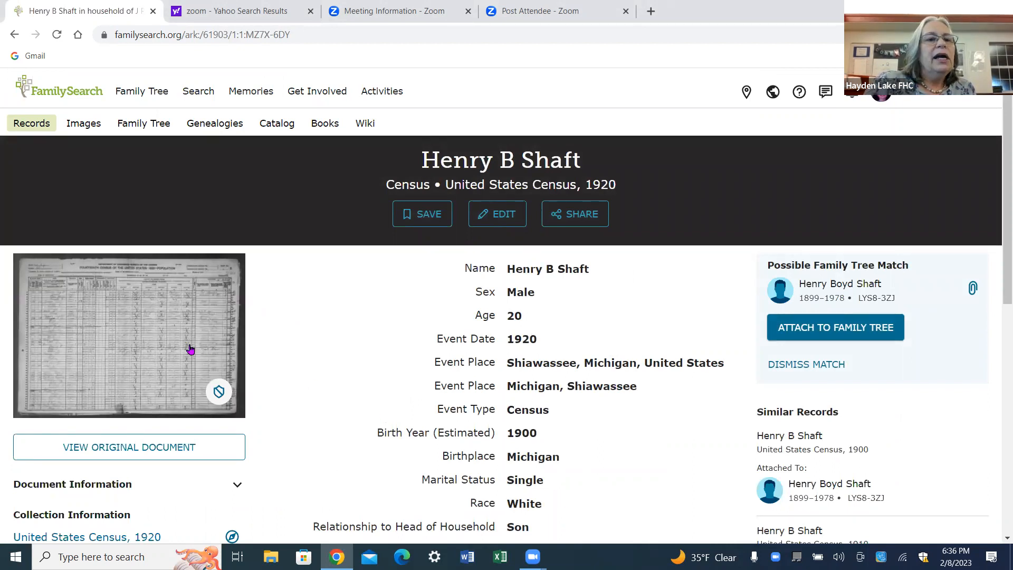
Step: Open the original 1920 census document for Woodhull ED 258 in a new window
{"action": "right_click", "coordinate": [153, 446]}
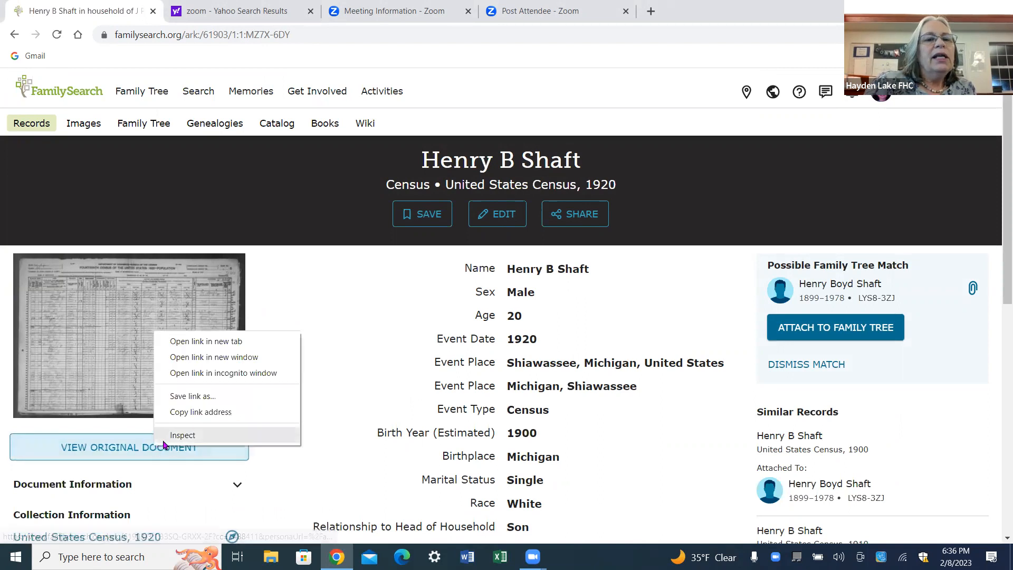
{"action": "left_click", "coordinate": [210, 360]}
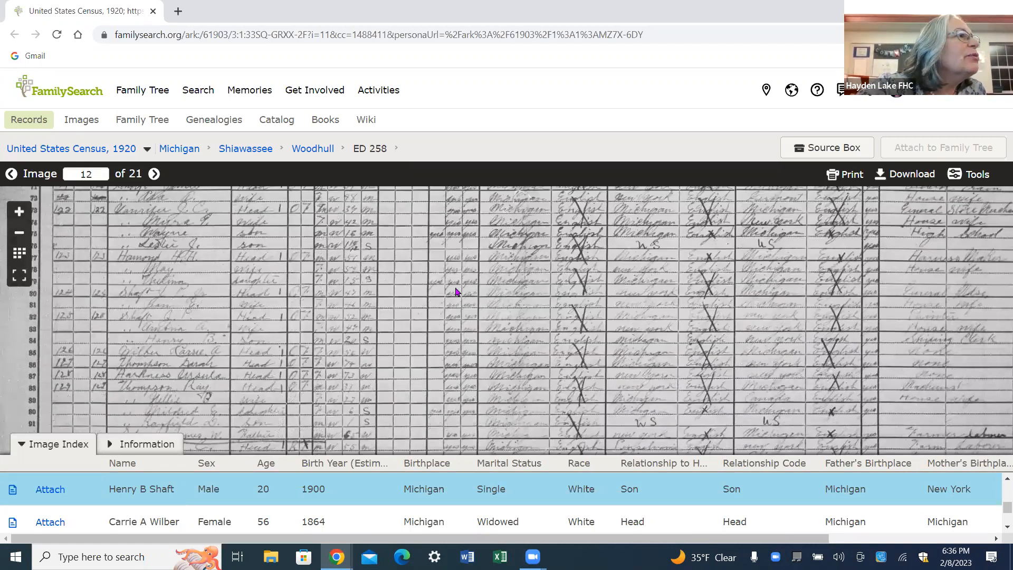
Step: Move census image 12 of 21 to the Shaft household lines
{"action": "scroll", "coordinate": [457, 292], "scroll_direction": "down", "scroll_amount": 1}
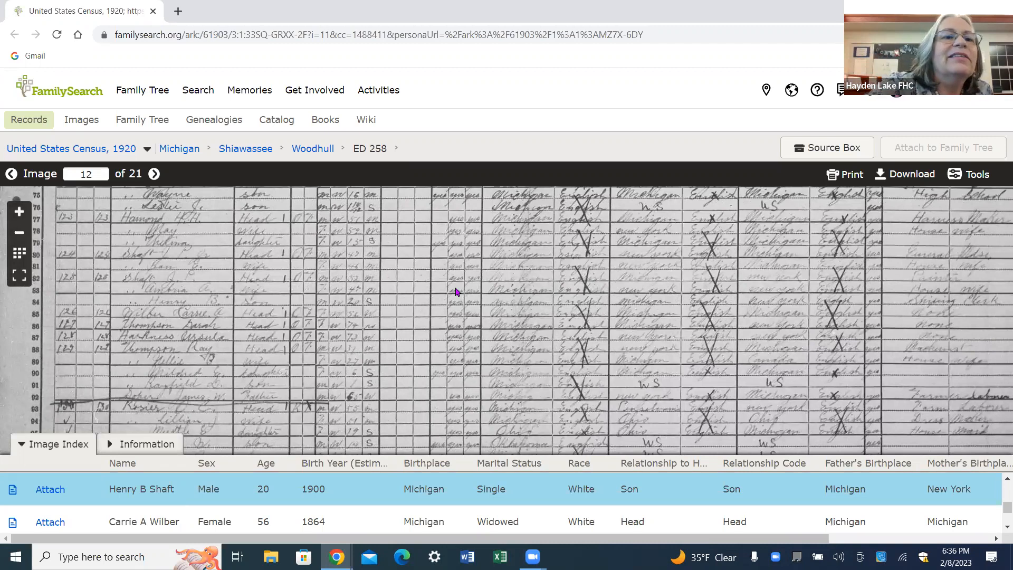
{"action": "scroll", "coordinate": [457, 291], "scroll_direction": "up", "scroll_amount": 2}
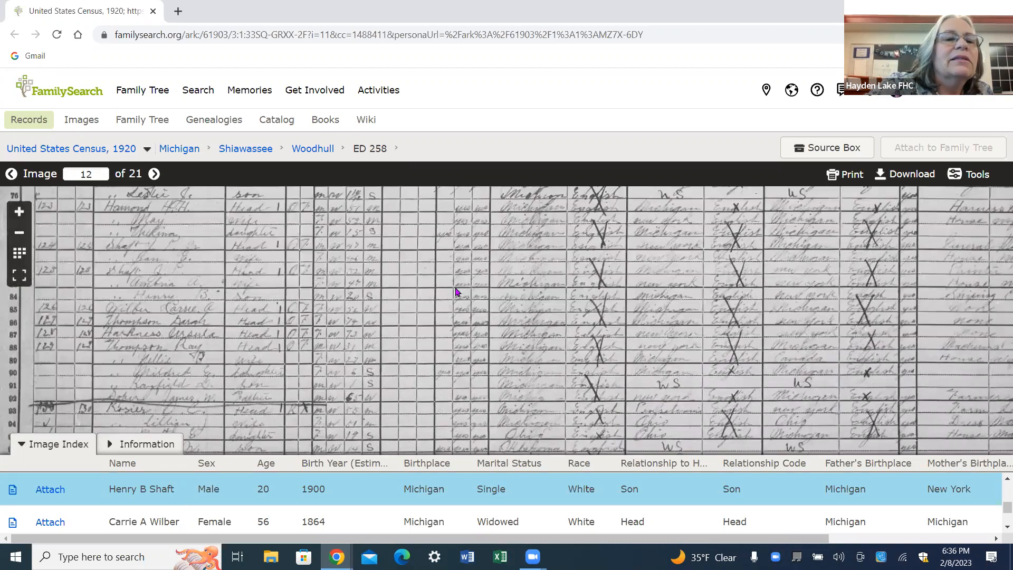
{"action": "scroll", "coordinate": [456, 292], "scroll_direction": "down", "scroll_amount": 1}
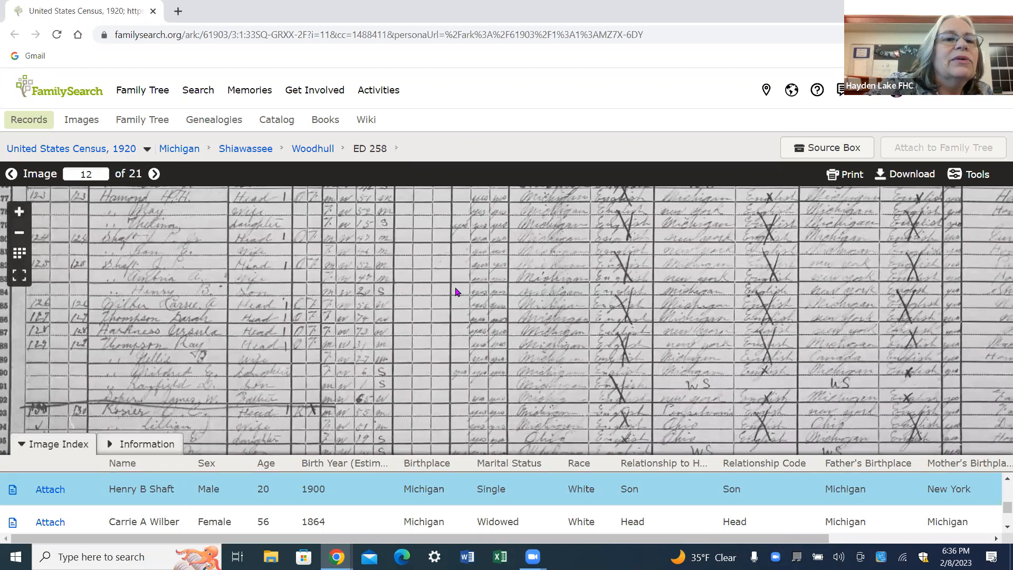
{"action": "scroll", "coordinate": [457, 292], "scroll_direction": "down", "scroll_amount": 2}
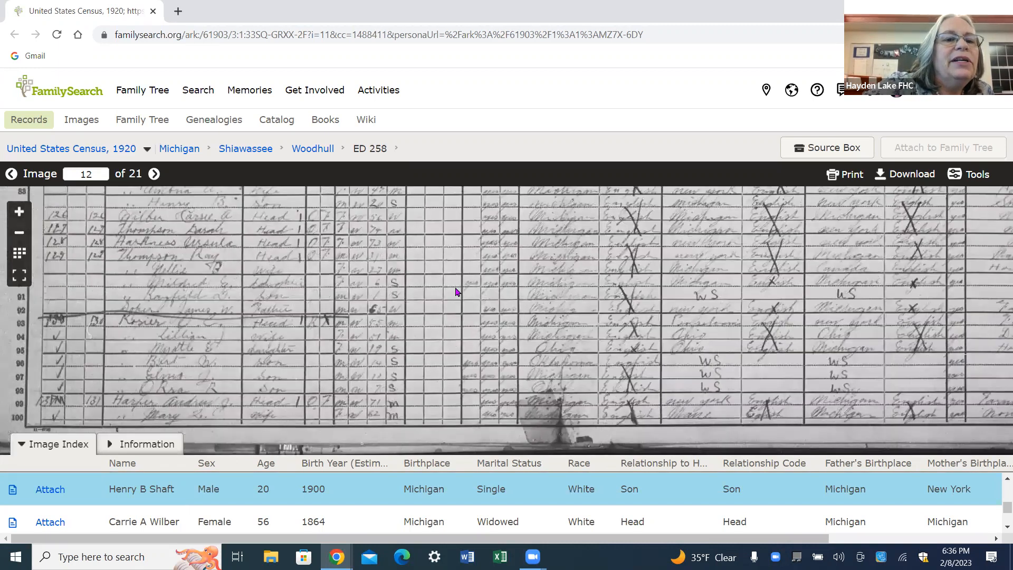
{"action": "scroll", "coordinate": [457, 291], "scroll_direction": "up", "scroll_amount": 2}
{"action": "scroll", "coordinate": [457, 292], "scroll_direction": "up", "scroll_amount": 4}
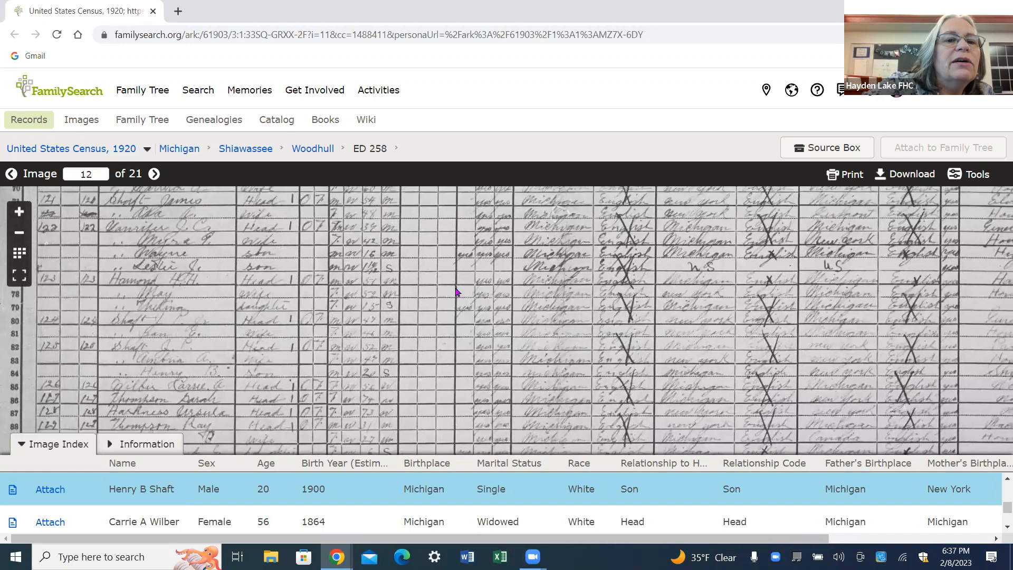
{"action": "scroll", "coordinate": [457, 292], "scroll_direction": "up", "scroll_amount": 1}
{"action": "scroll", "coordinate": [457, 291], "scroll_direction": "up", "scroll_amount": 3}
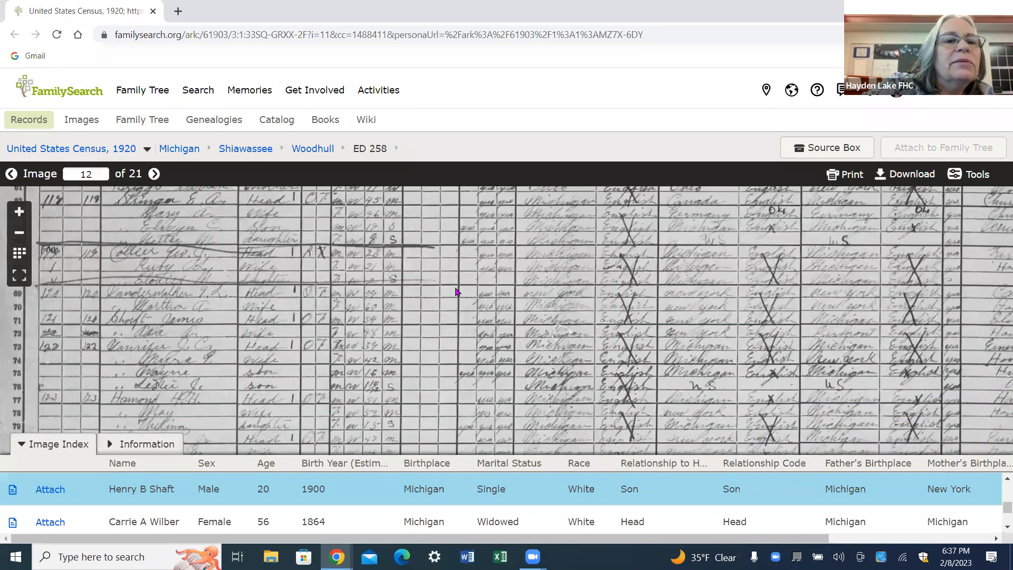
{"action": "scroll", "coordinate": [457, 292], "scroll_direction": "up", "scroll_amount": 1}
{"action": "scroll", "coordinate": [457, 292], "scroll_direction": "up", "scroll_amount": 1}
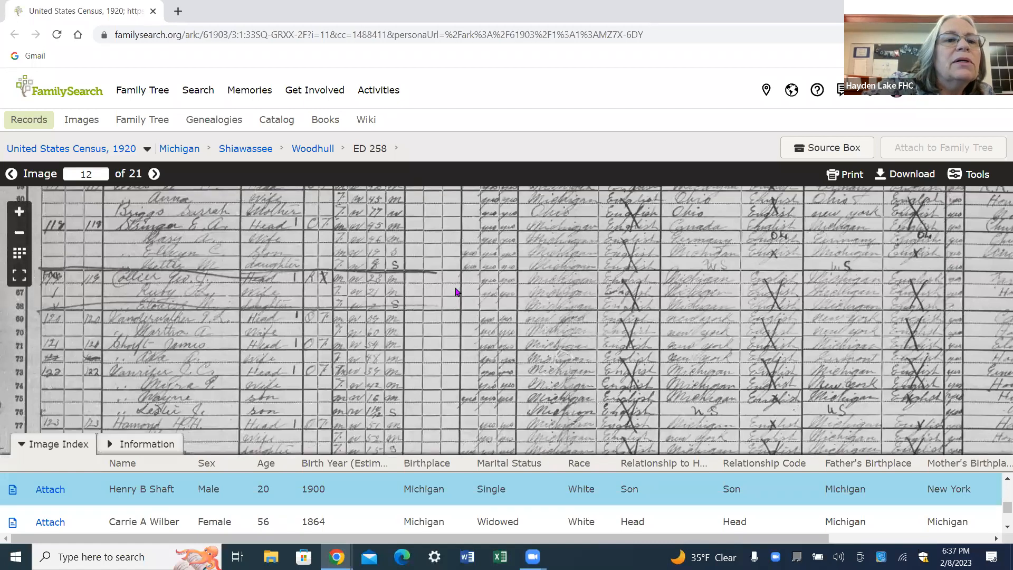
{"action": "scroll", "coordinate": [457, 292], "scroll_direction": "up", "scroll_amount": 2}
{"action": "scroll", "coordinate": [457, 291], "scroll_direction": "up", "scroll_amount": 2}
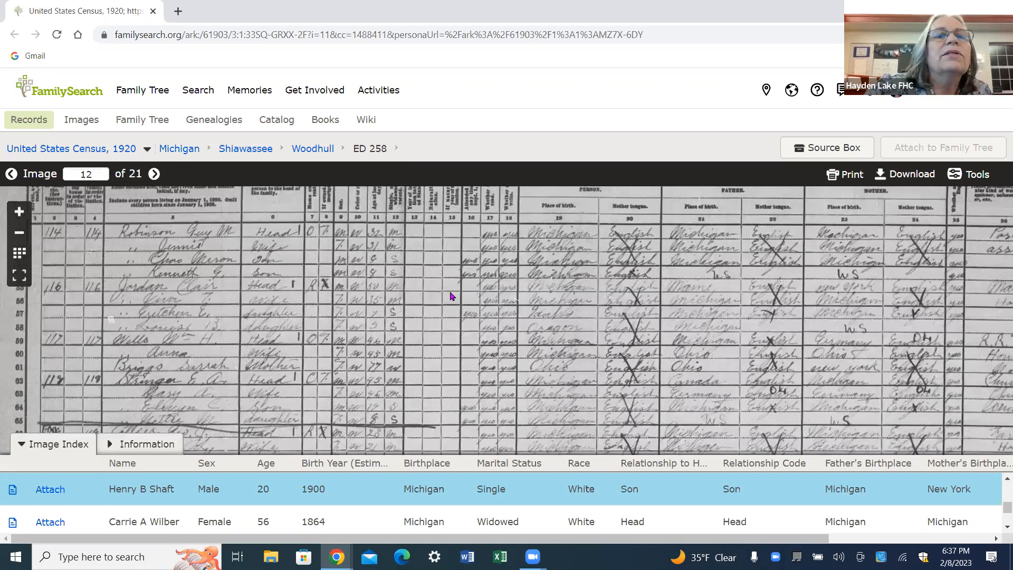
{"action": "scroll", "coordinate": [451, 294], "scroll_direction": "down", "scroll_amount": 2}
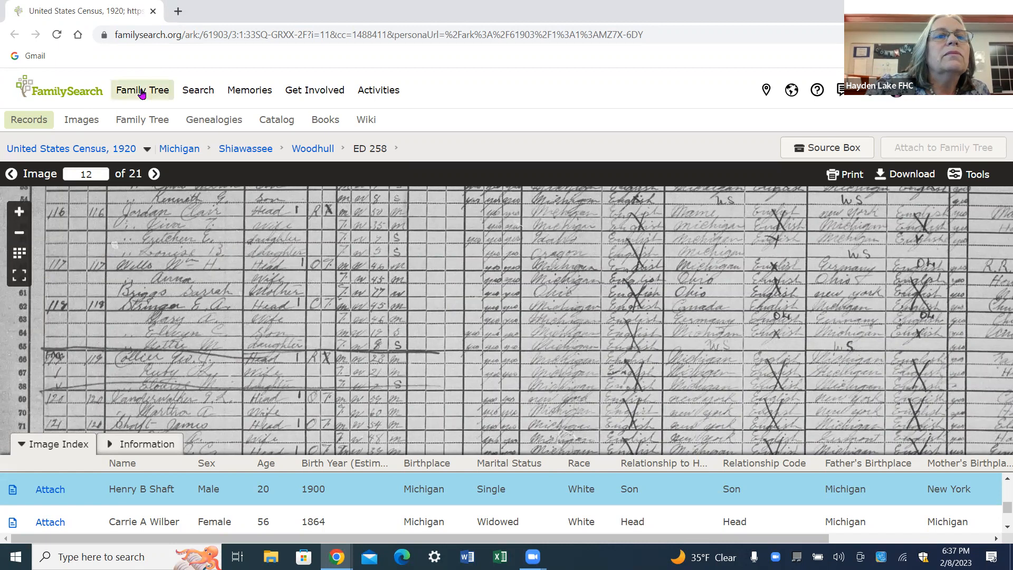
{"action": "left_click", "coordinate": [156, 489]}
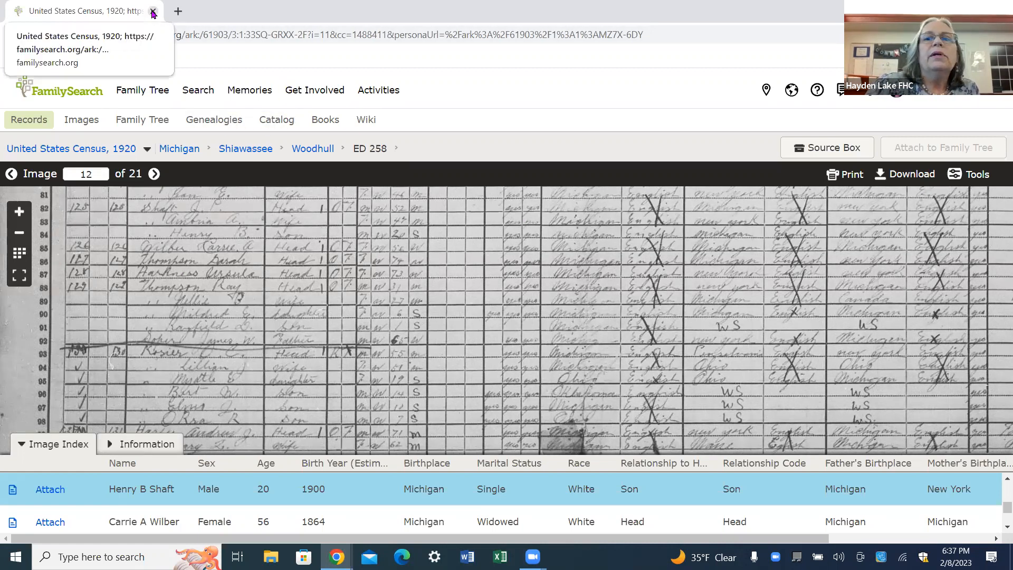
{"action": "left_click", "coordinate": [152, 11]}
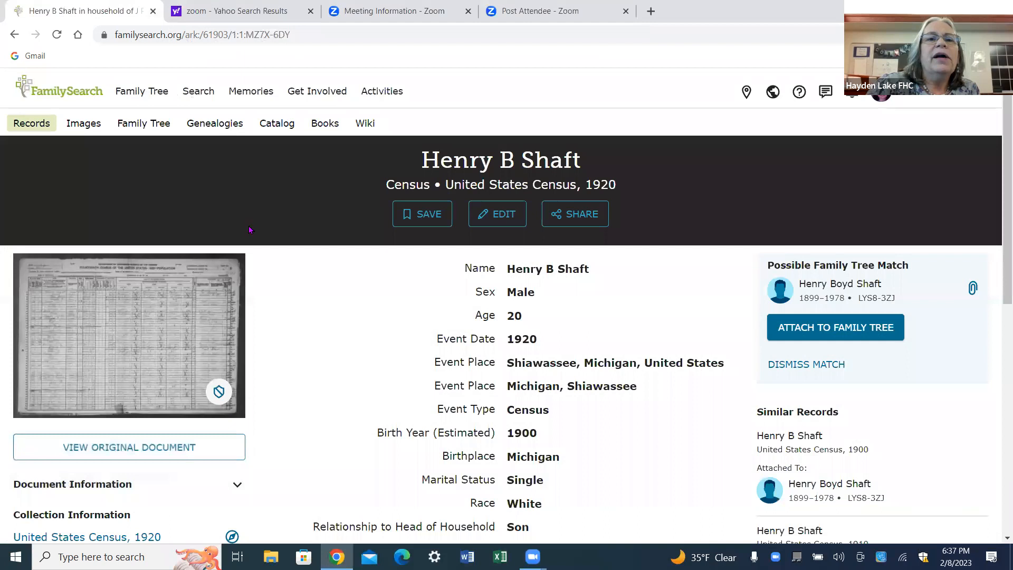
{"action": "left_click", "coordinate": [15, 35]}
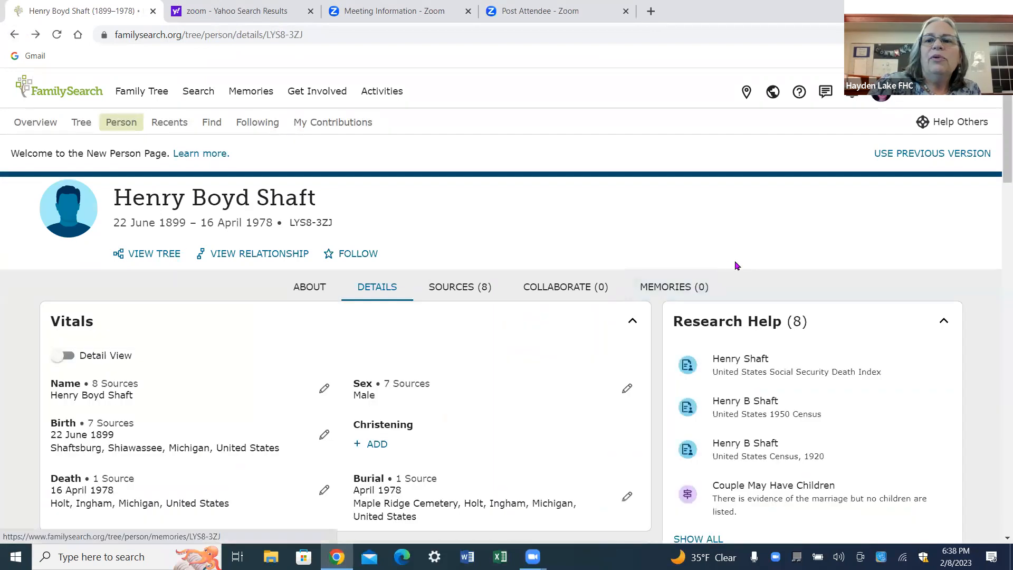
{"action": "scroll", "coordinate": [733, 261], "scroll_direction": "down", "scroll_amount": 1}
{"action": "scroll", "coordinate": [732, 261], "scroll_direction": "down", "scroll_amount": 1}
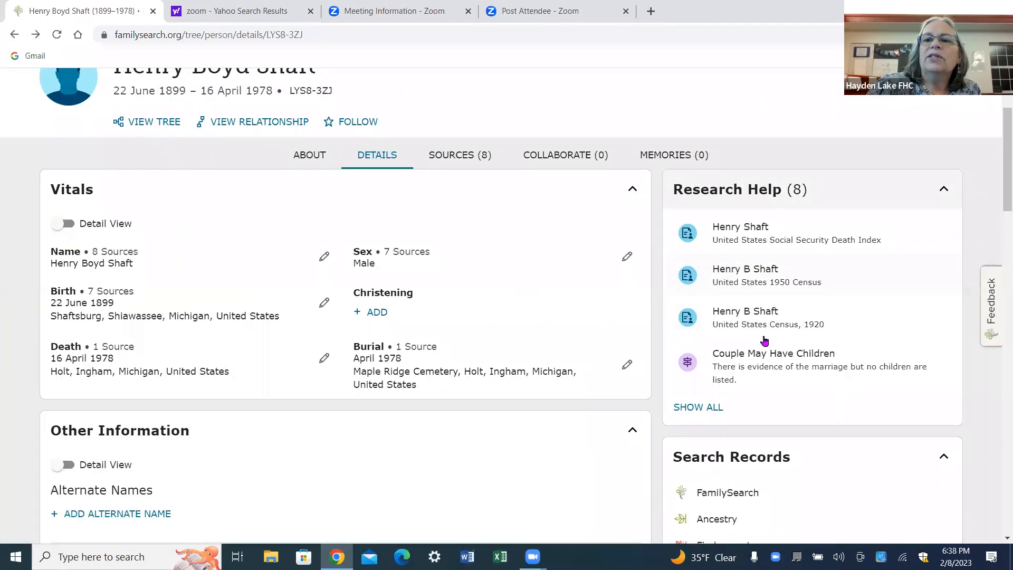
{"action": "left_click", "coordinate": [761, 315]}
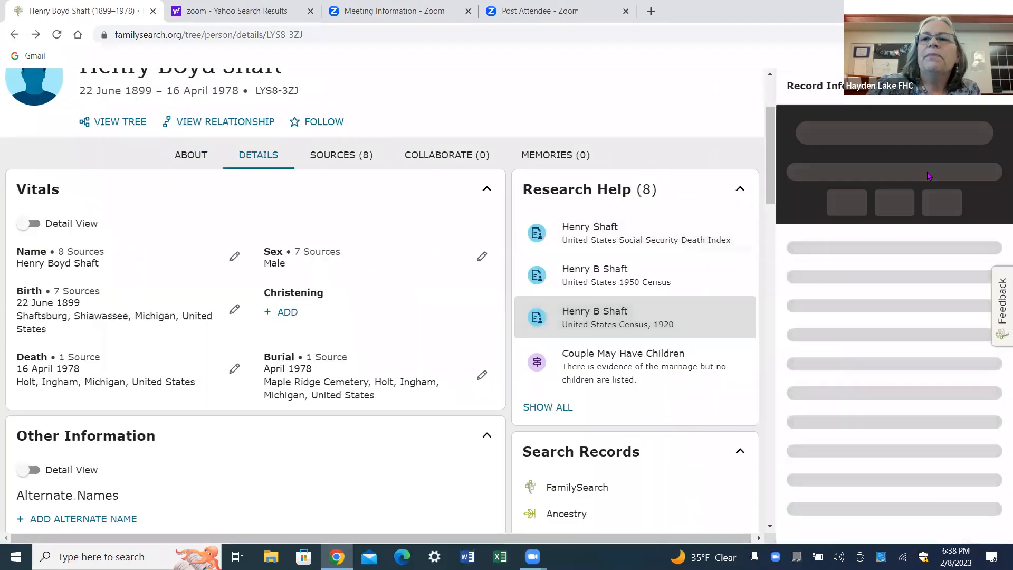
{"action": "scroll", "coordinate": [915, 220], "scroll_direction": "down", "scroll_amount": 5}
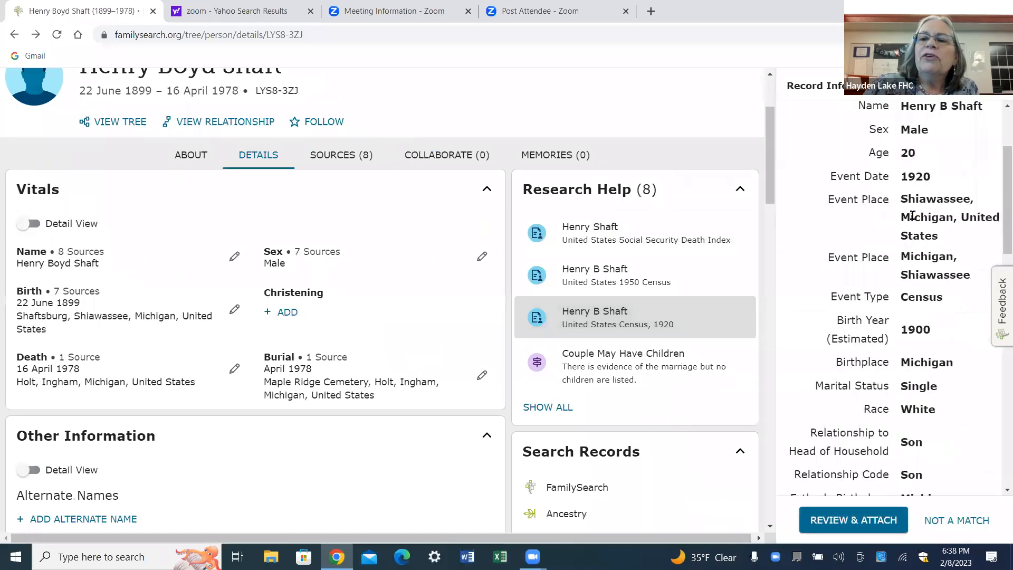
{"action": "scroll", "coordinate": [914, 218], "scroll_direction": "down", "scroll_amount": 8}
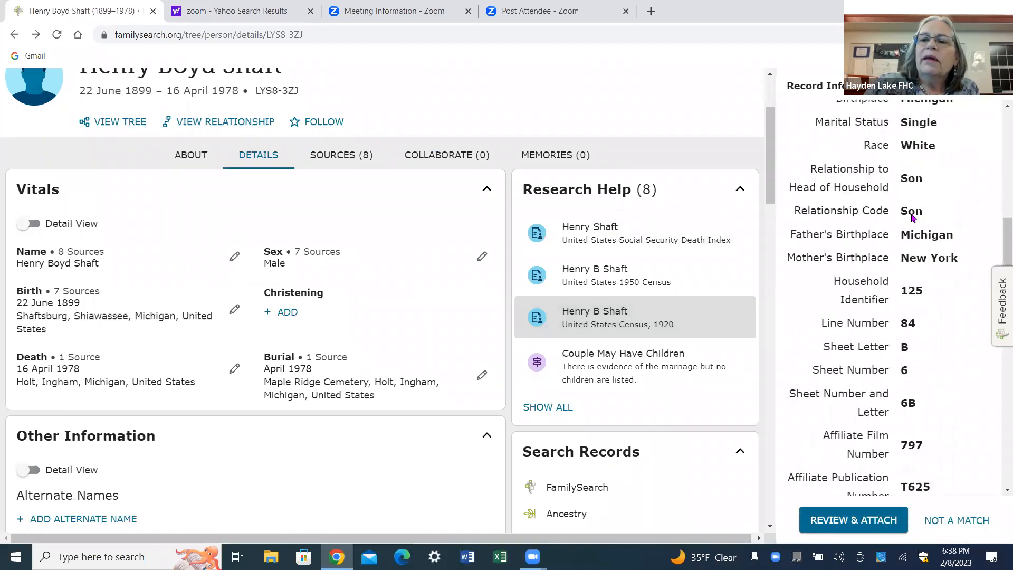
{"action": "scroll", "coordinate": [911, 218], "scroll_direction": "down", "scroll_amount": 3}
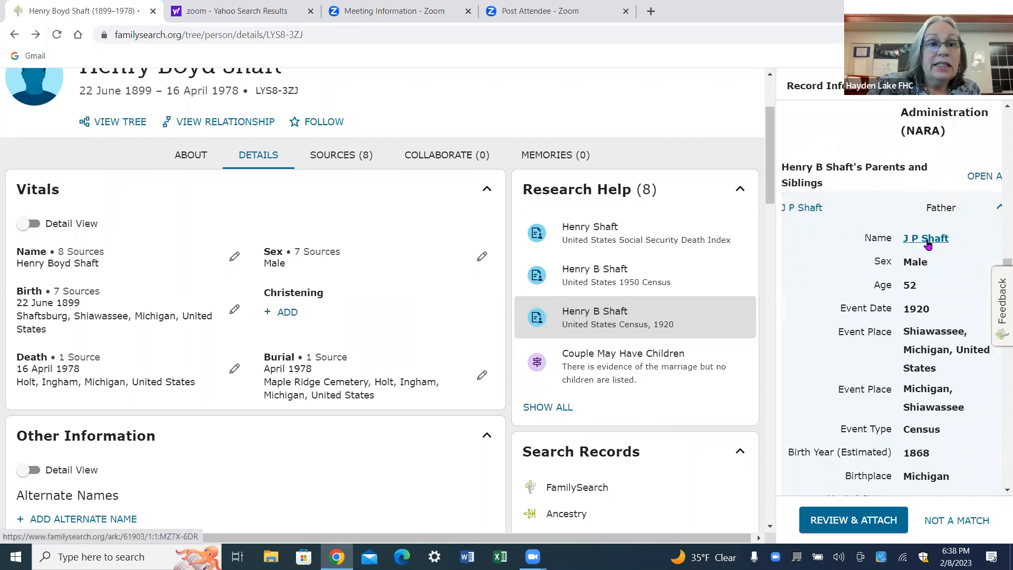
{"action": "scroll", "coordinate": [923, 243], "scroll_direction": "down", "scroll_amount": 10}
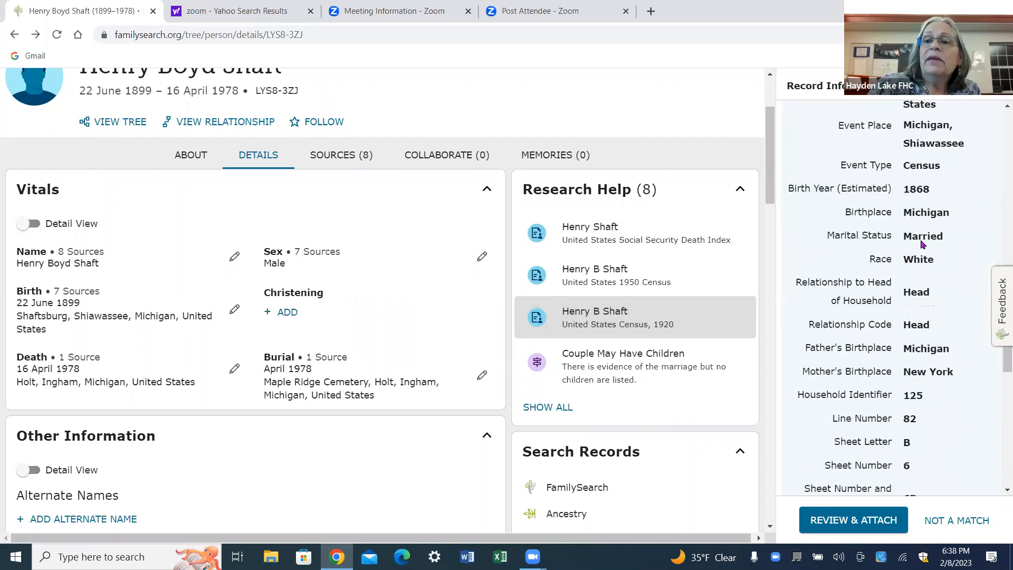
{"action": "scroll", "coordinate": [919, 239], "scroll_direction": "down", "scroll_amount": 4}
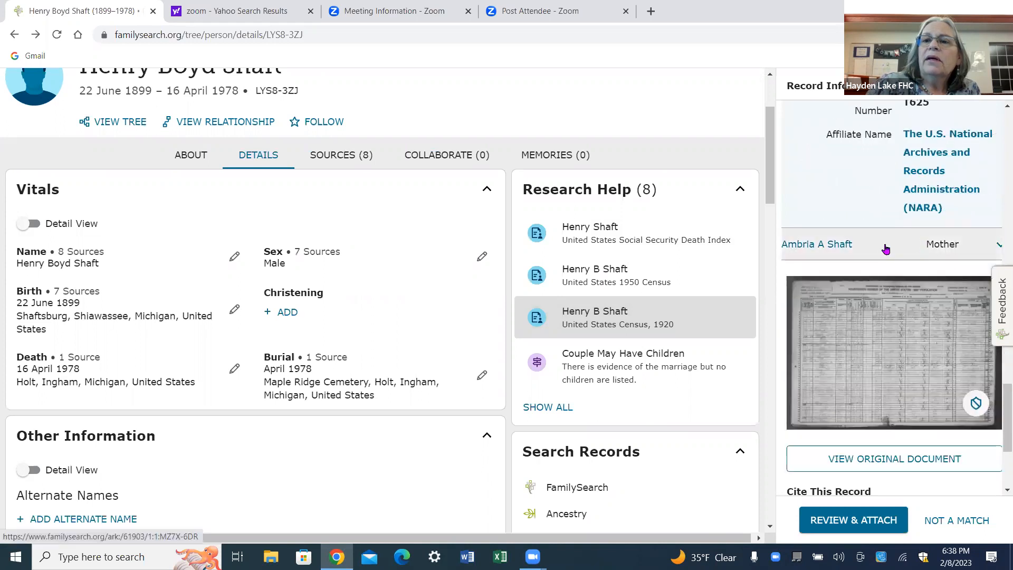
{"action": "left_click", "coordinate": [999, 247]}
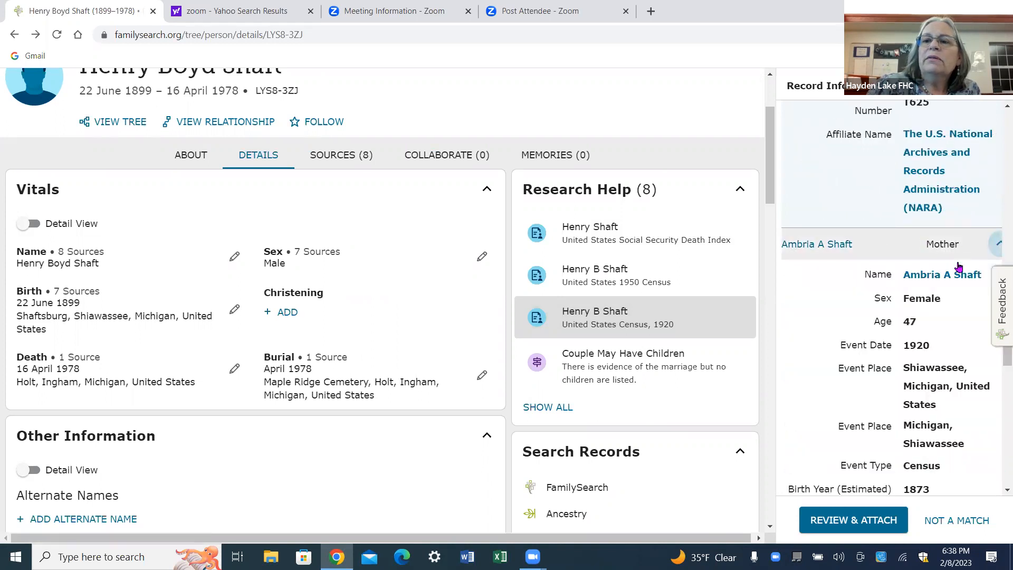
{"action": "scroll", "coordinate": [955, 270], "scroll_direction": "down", "scroll_amount": 6}
{"action": "scroll", "coordinate": [954, 273], "scroll_direction": "down", "scroll_amount": 12}
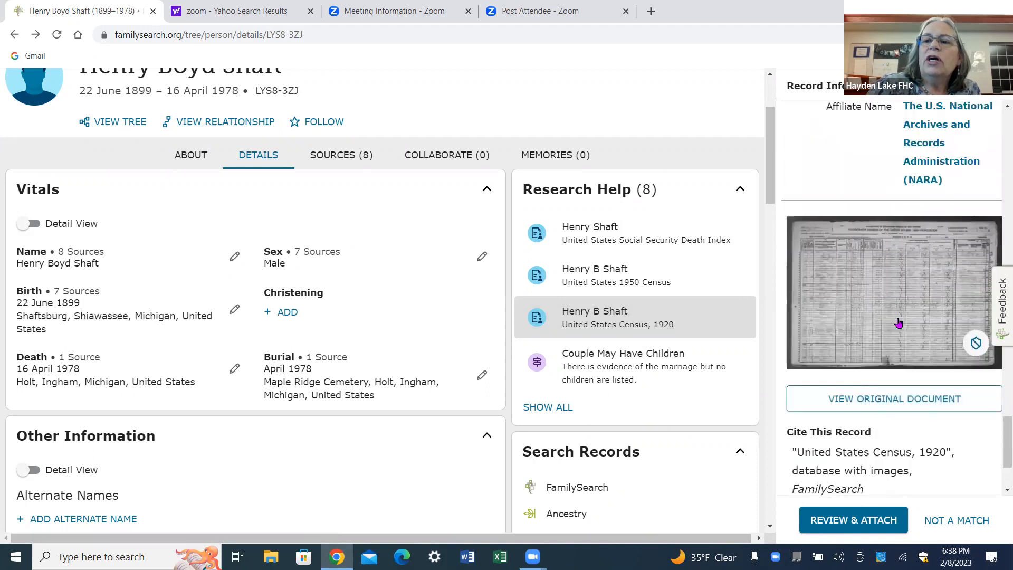
{"action": "scroll", "coordinate": [916, 374], "scroll_direction": "up", "scroll_amount": 4}
{"action": "left_click", "coordinate": [867, 521]}
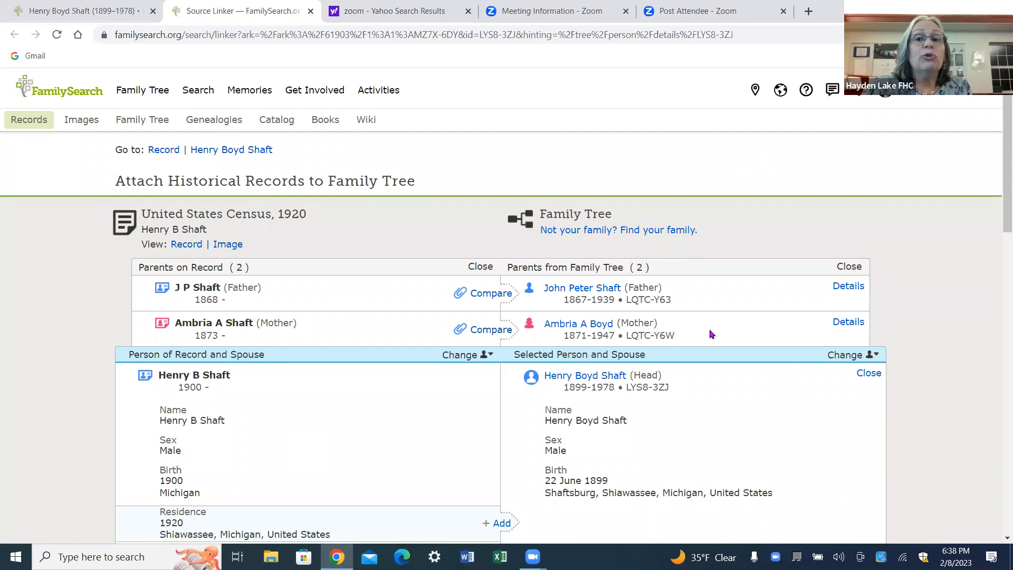
{"action": "scroll", "coordinate": [710, 334], "scroll_direction": "down", "scroll_amount": 1}
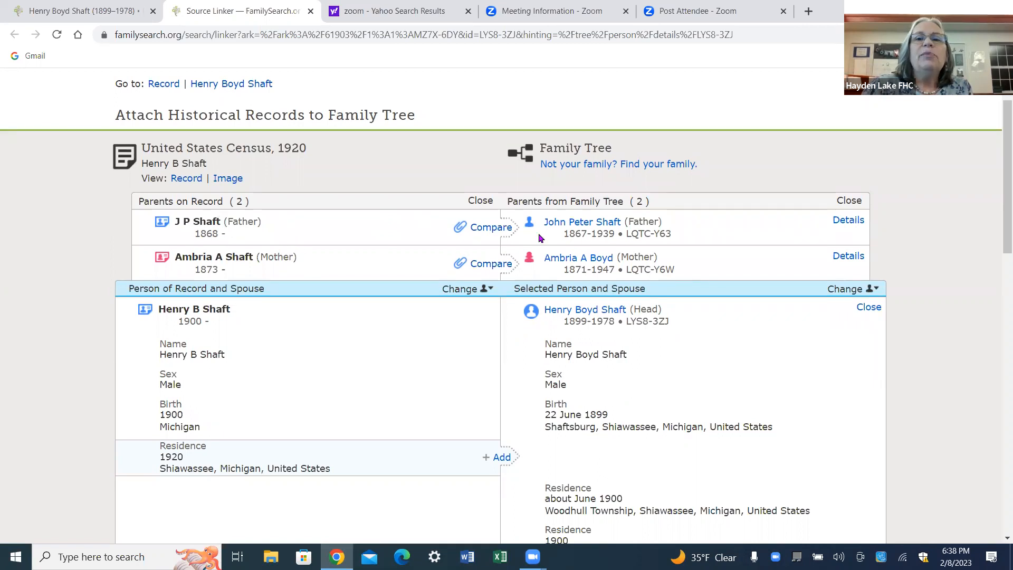
{"action": "left_click", "coordinate": [492, 230]}
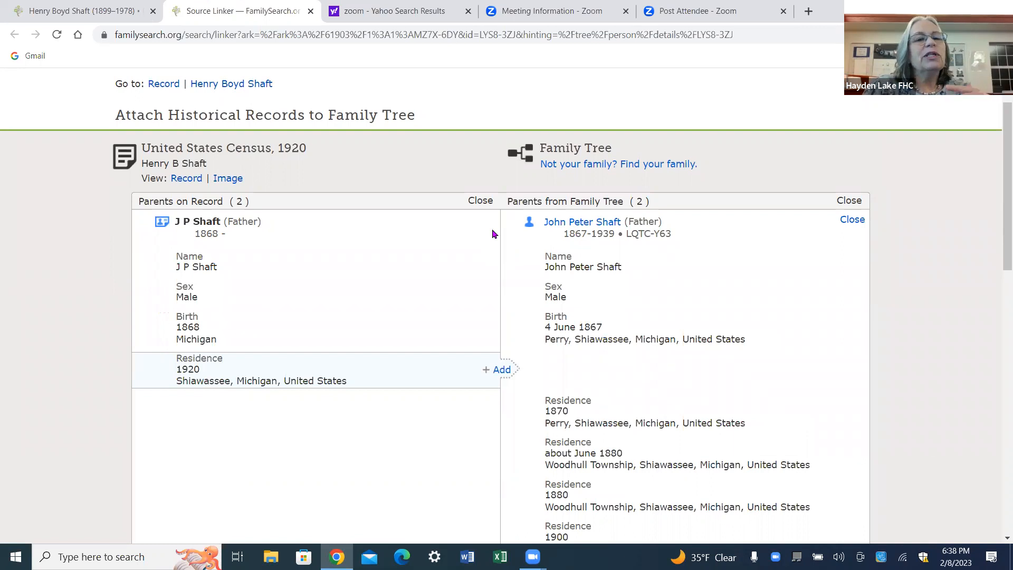
{"action": "left_click", "coordinate": [507, 370]}
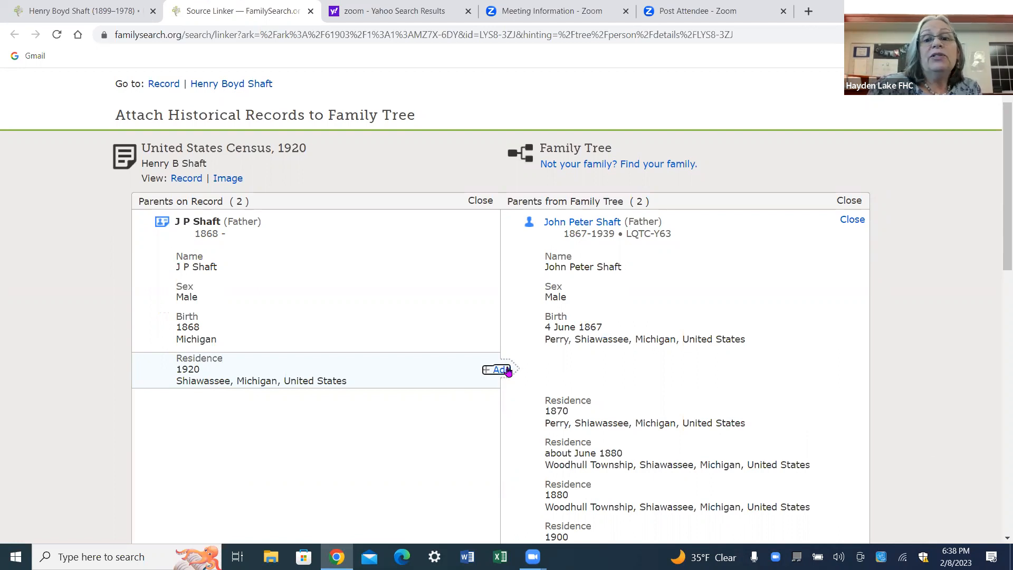
{"action": "scroll", "coordinate": [642, 351], "scroll_direction": "down", "scroll_amount": 4}
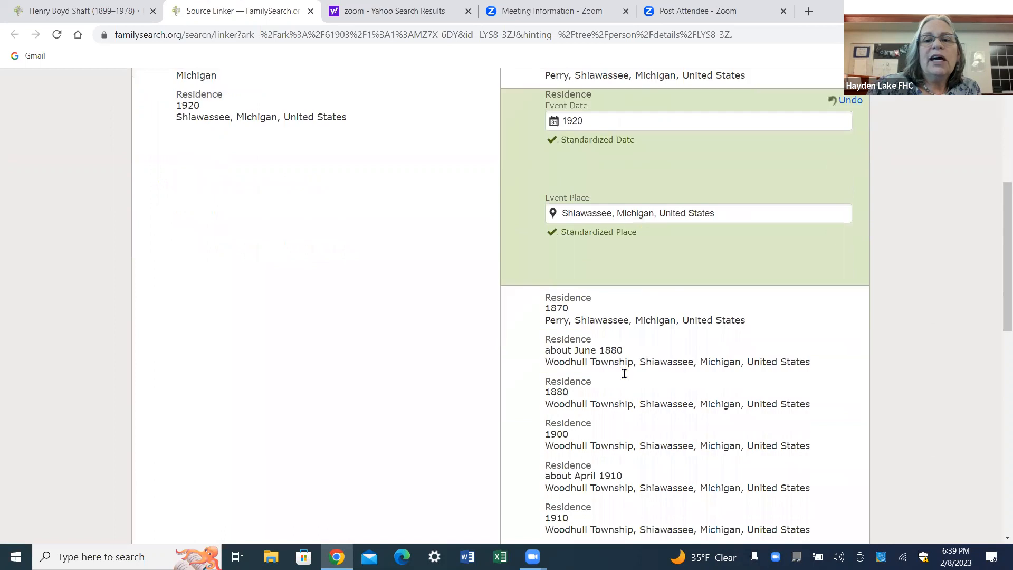
{"action": "scroll", "coordinate": [638, 361], "scroll_direction": "down", "scroll_amount": 3}
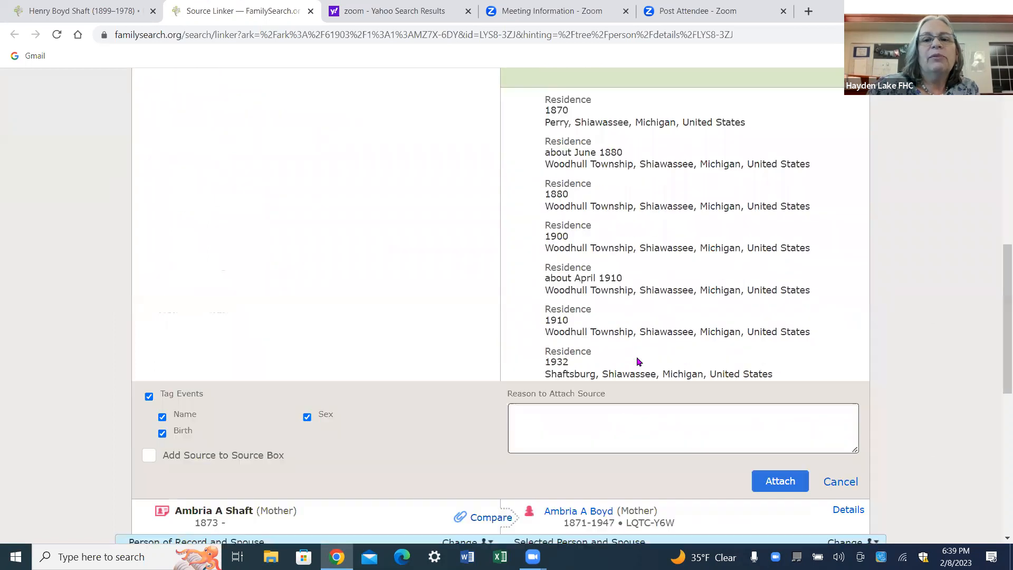
{"action": "left_click", "coordinate": [773, 481]}
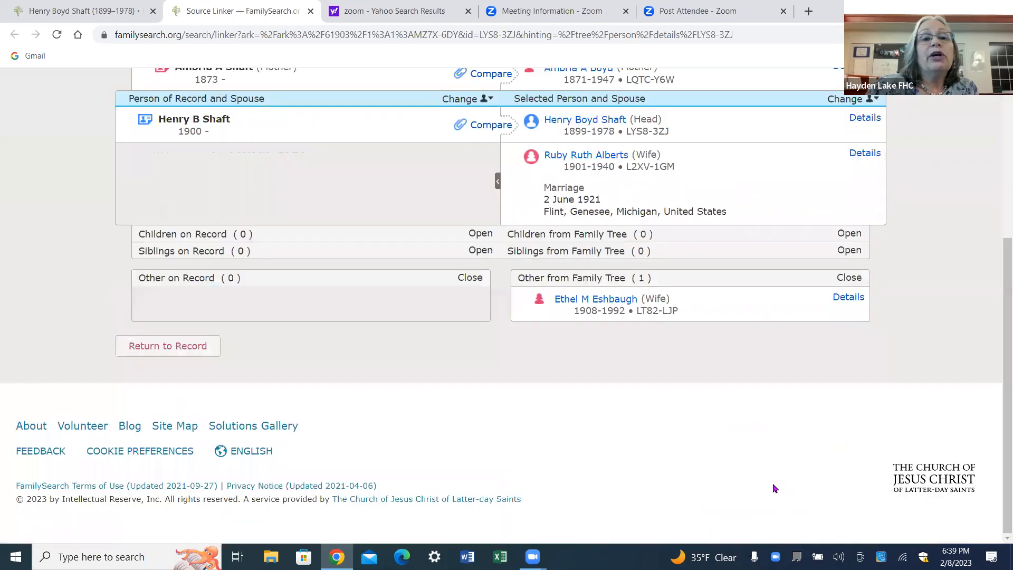
{"action": "scroll", "coordinate": [467, 326], "scroll_direction": "up", "scroll_amount": 3}
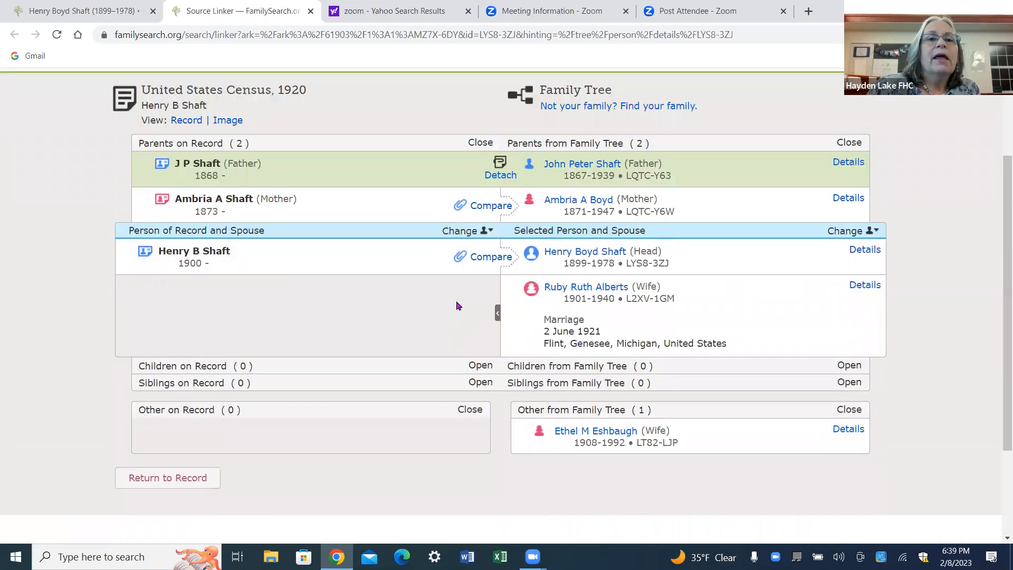
{"action": "left_click", "coordinate": [491, 207]}
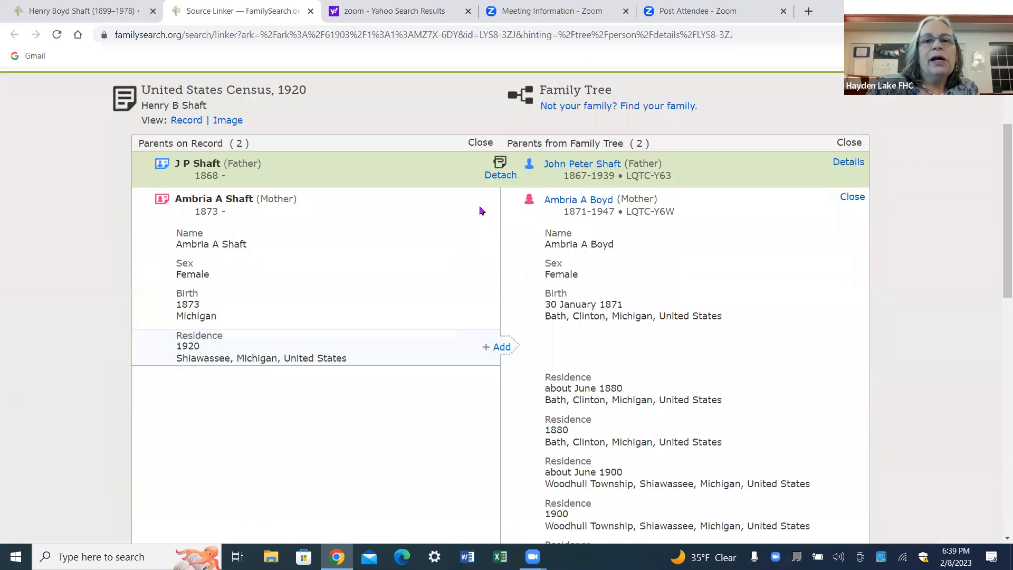
{"action": "left_click", "coordinate": [501, 347]}
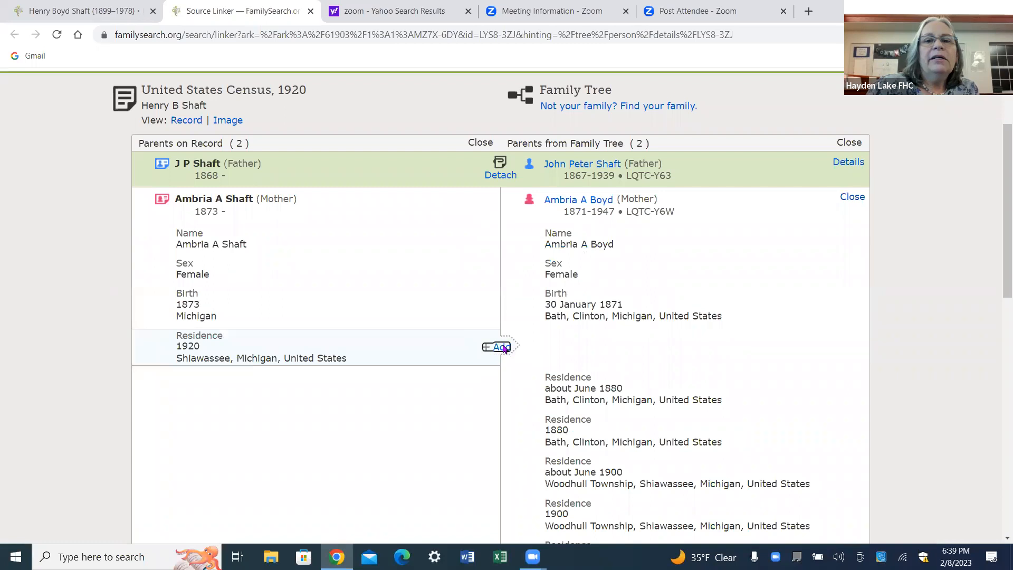
{"action": "scroll", "coordinate": [739, 296], "scroll_direction": "down", "scroll_amount": 1}
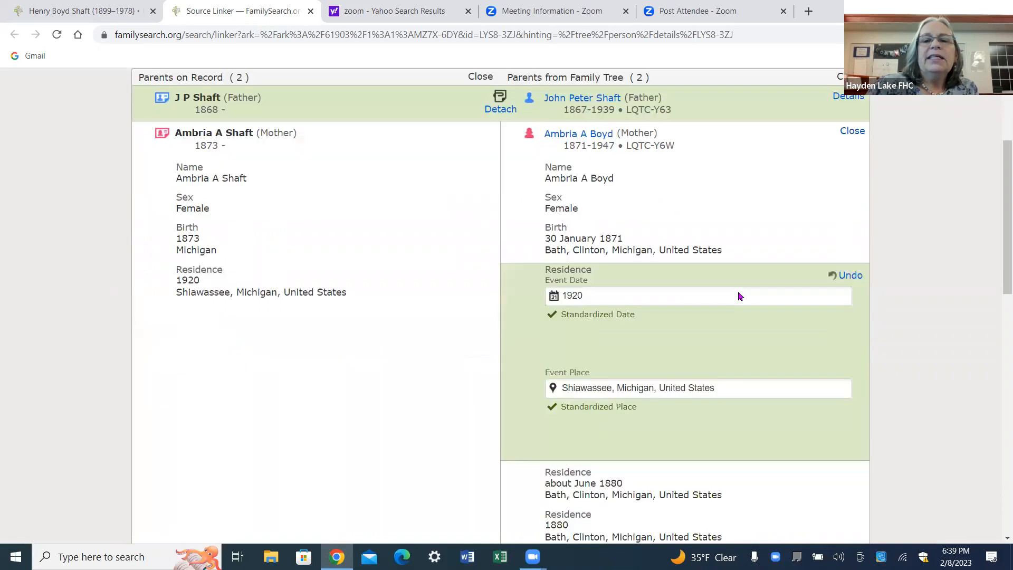
{"action": "scroll", "coordinate": [737, 291], "scroll_direction": "down", "scroll_amount": 6}
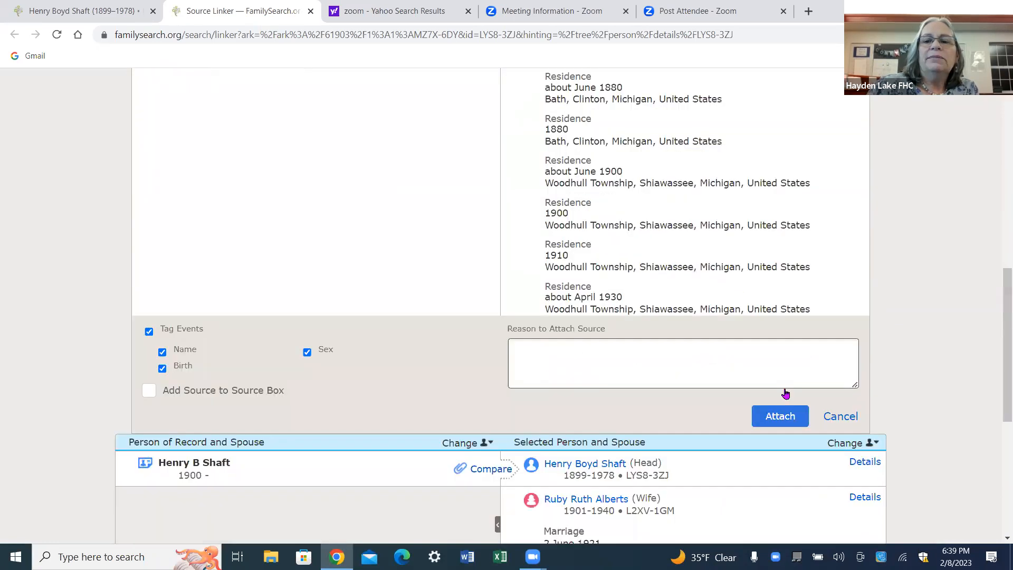
{"action": "left_click", "coordinate": [786, 417]}
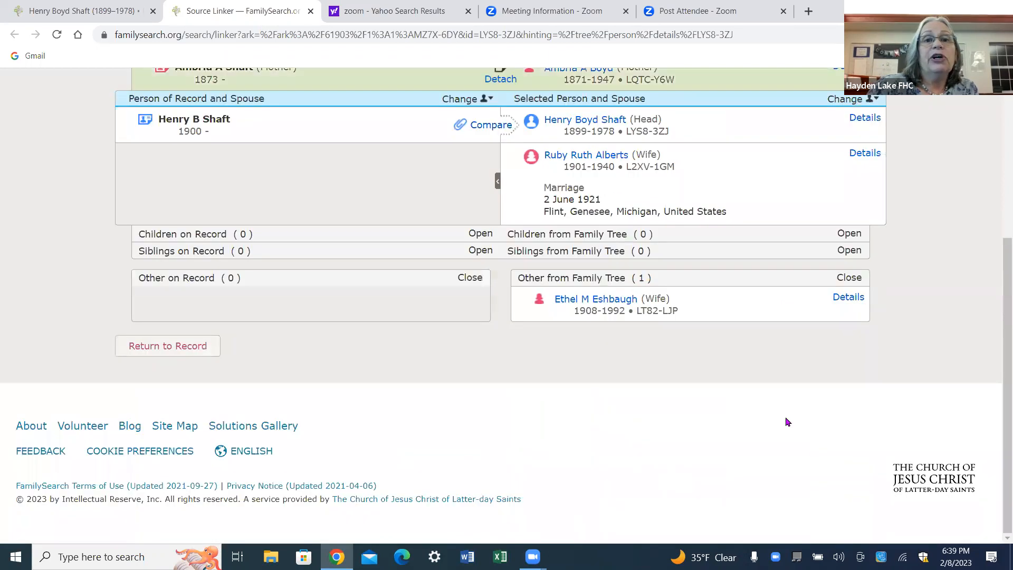
{"action": "scroll", "coordinate": [362, 264], "scroll_direction": "up", "scroll_amount": 1}
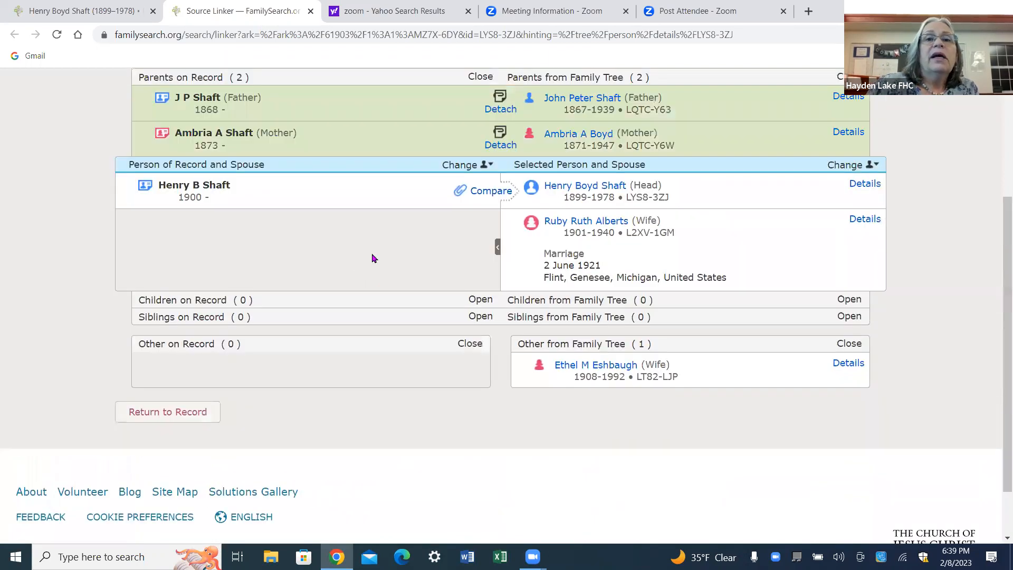
{"action": "left_click", "coordinate": [482, 193]}
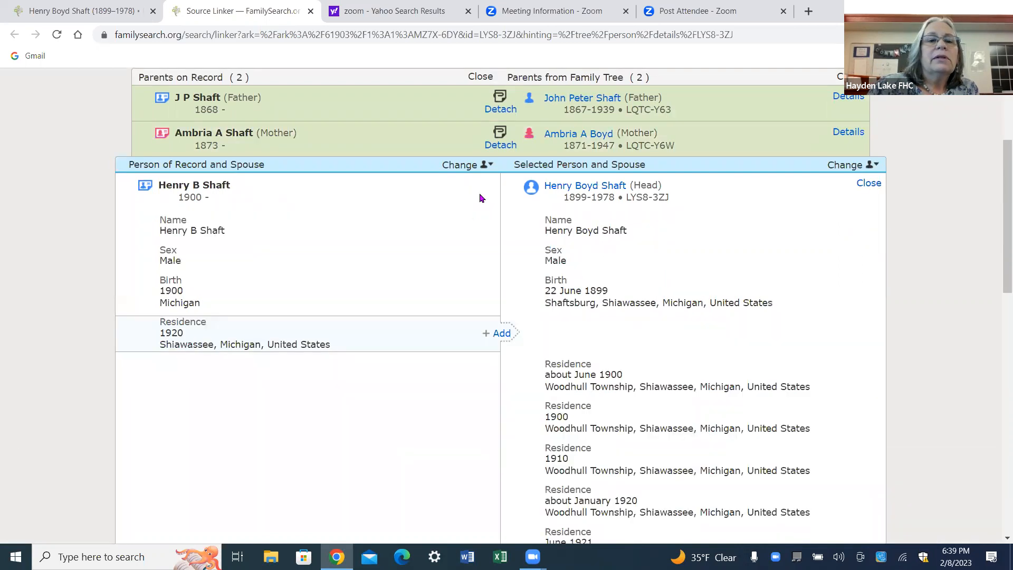
{"action": "left_click", "coordinate": [498, 333]}
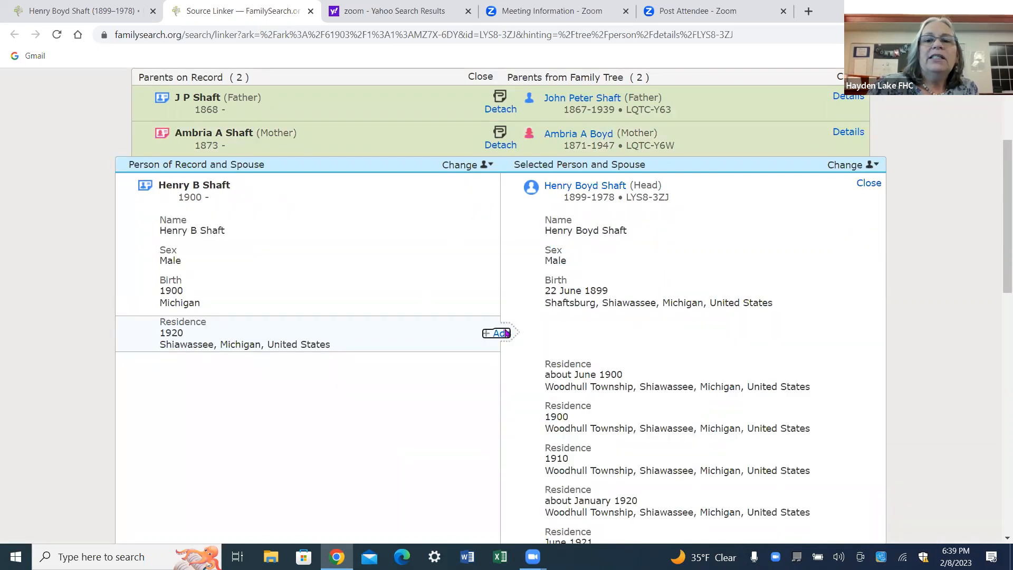
{"action": "scroll", "coordinate": [719, 298], "scroll_direction": "down", "scroll_amount": 10}
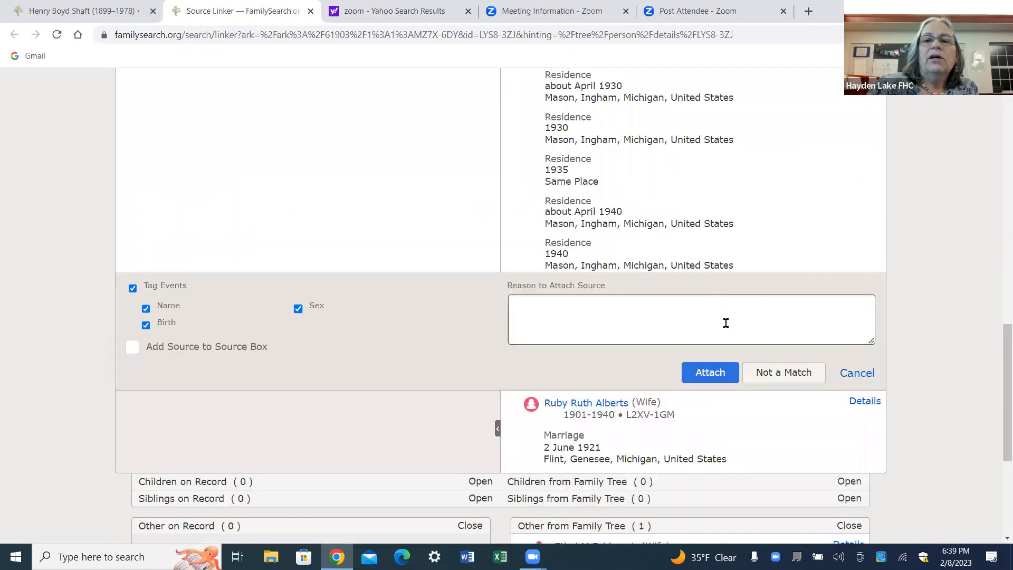
{"action": "left_click", "coordinate": [710, 373]}
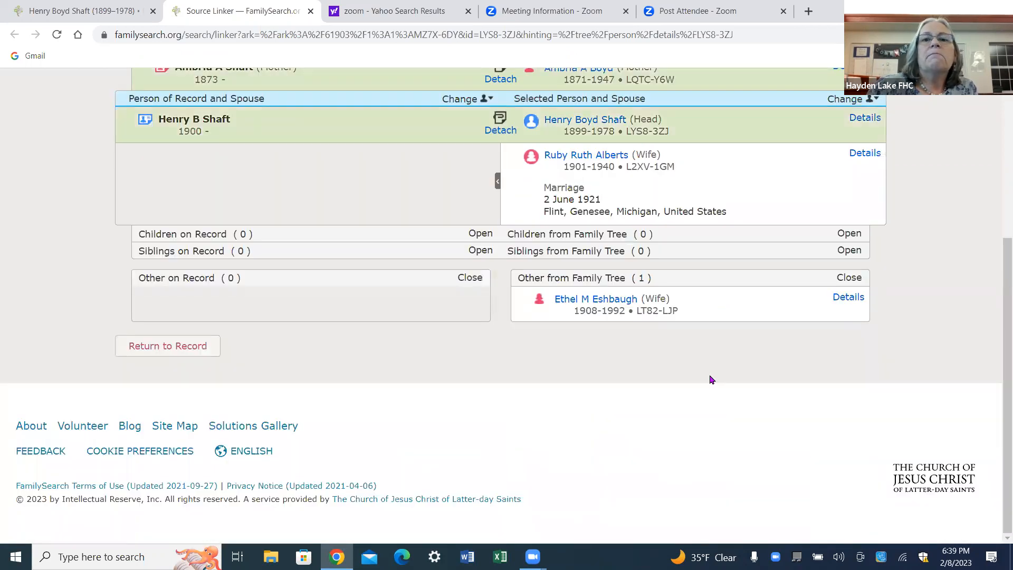
{"action": "scroll", "coordinate": [707, 373], "scroll_direction": "up", "scroll_amount": 5}
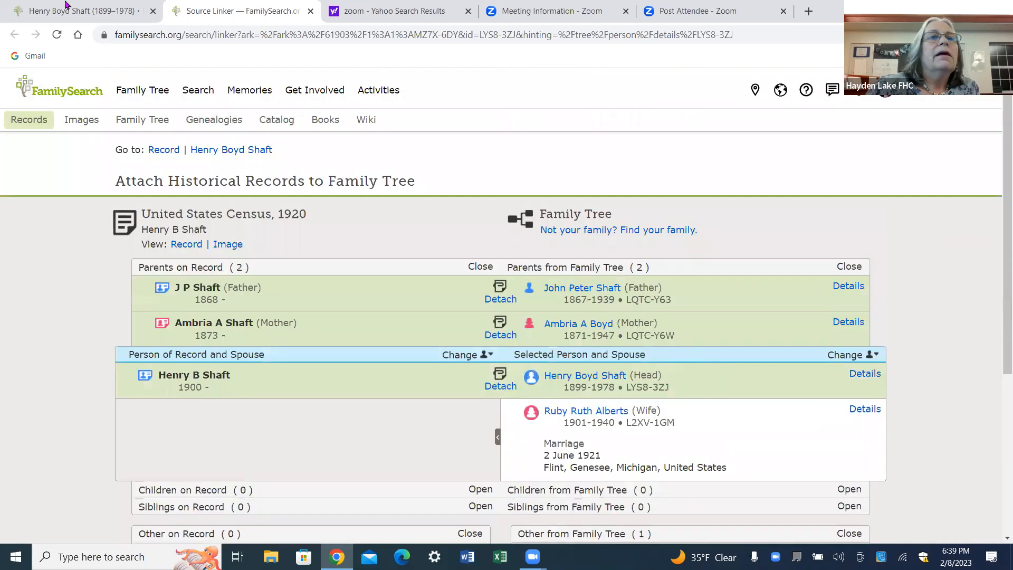
{"action": "left_click", "coordinate": [309, 10]}
{"action": "scroll", "coordinate": [177, 216], "scroll_direction": "up", "scroll_amount": 1}
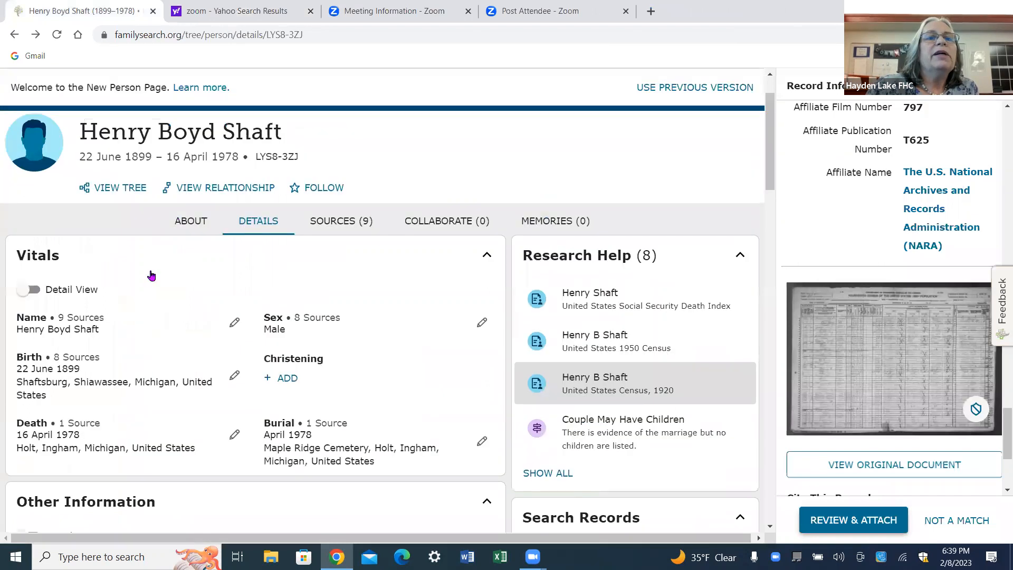
{"action": "right_click", "coordinate": [176, 273]}
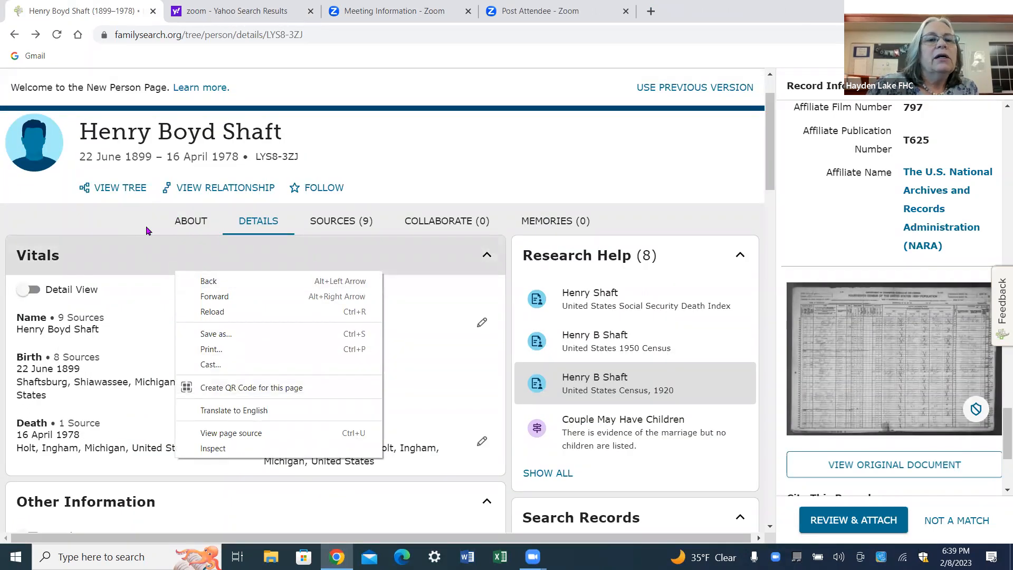
{"action": "left_click", "coordinate": [213, 311]}
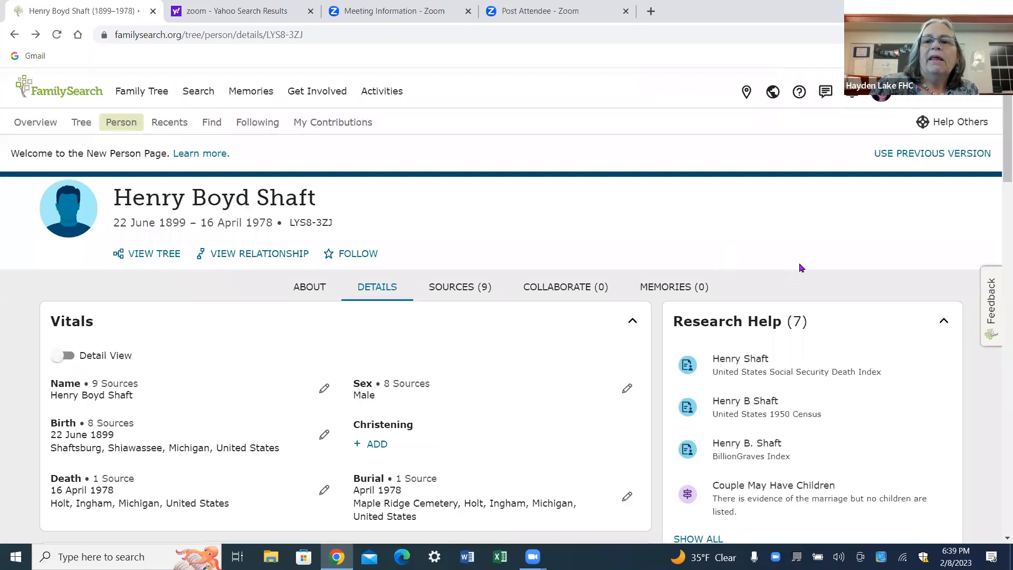
Step: Show all research helps and review the 6 record hints, including 1950 census, BillionGraves and WWI draft
{"action": "scroll", "coordinate": [812, 263], "scroll_direction": "down", "scroll_amount": 2}
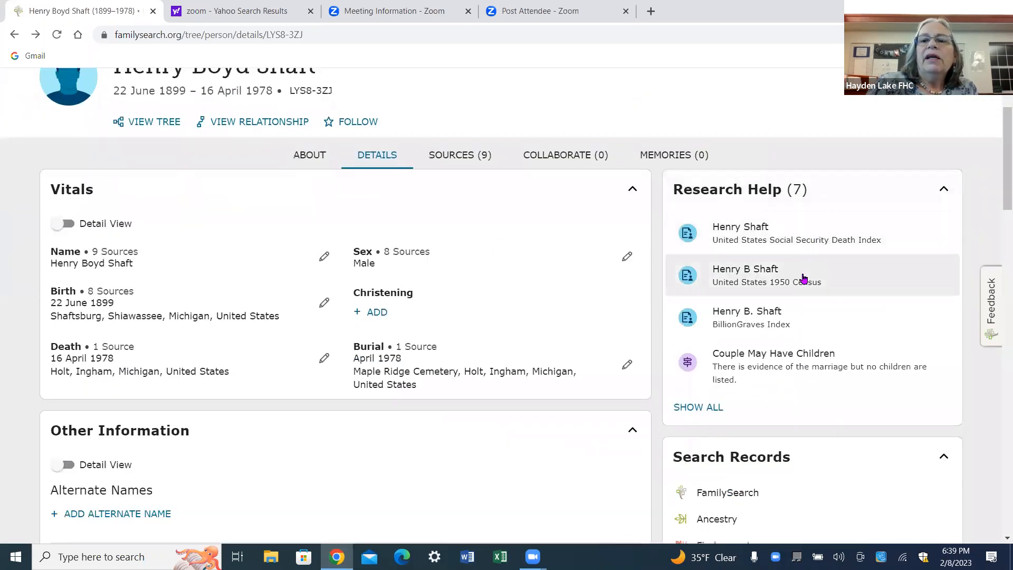
{"action": "left_click", "coordinate": [699, 408]}
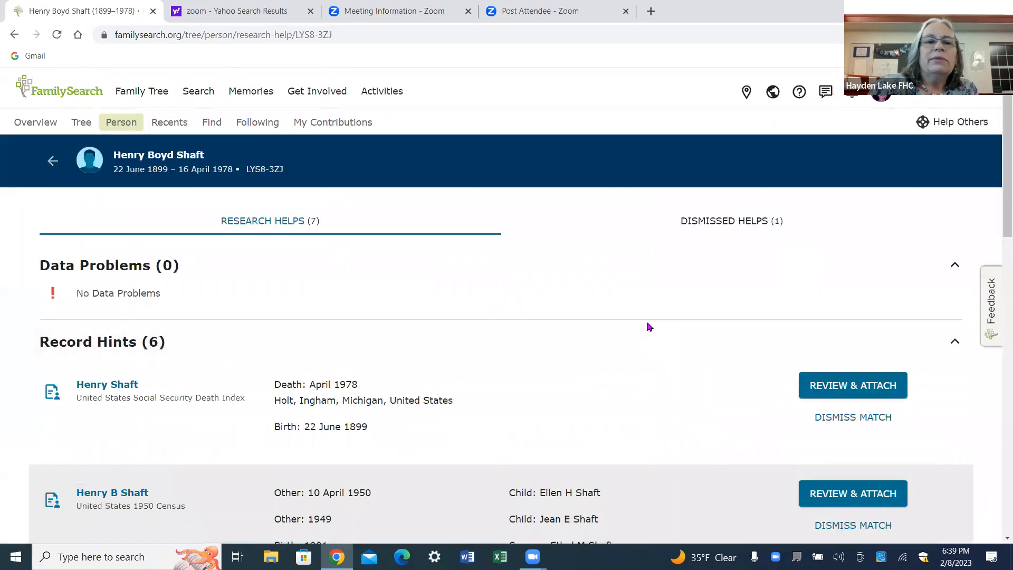
{"action": "scroll", "coordinate": [647, 322], "scroll_direction": "down", "scroll_amount": 1}
{"action": "scroll", "coordinate": [647, 323], "scroll_direction": "down", "scroll_amount": 1}
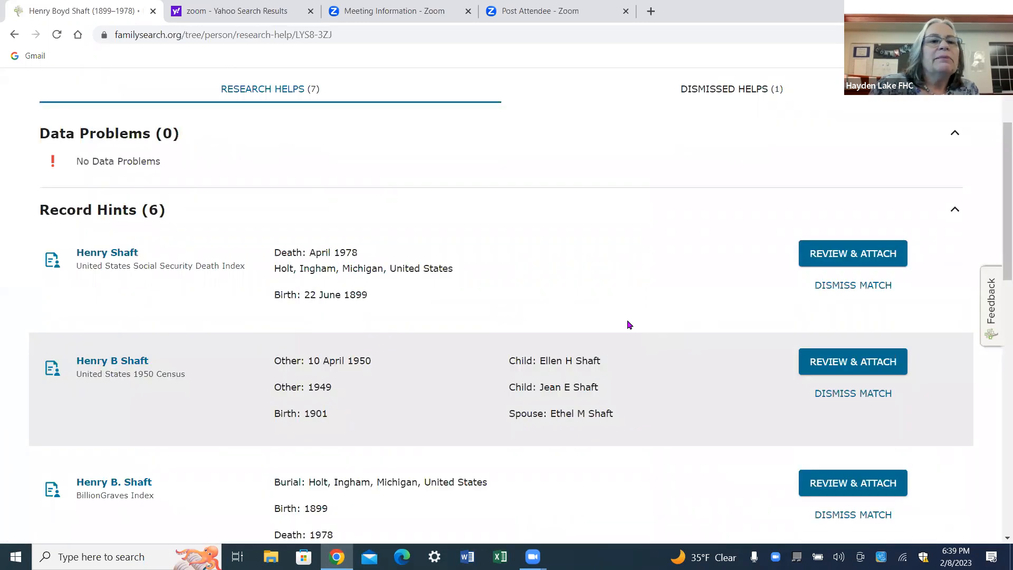
{"action": "scroll", "coordinate": [471, 266], "scroll_direction": "down", "scroll_amount": 1}
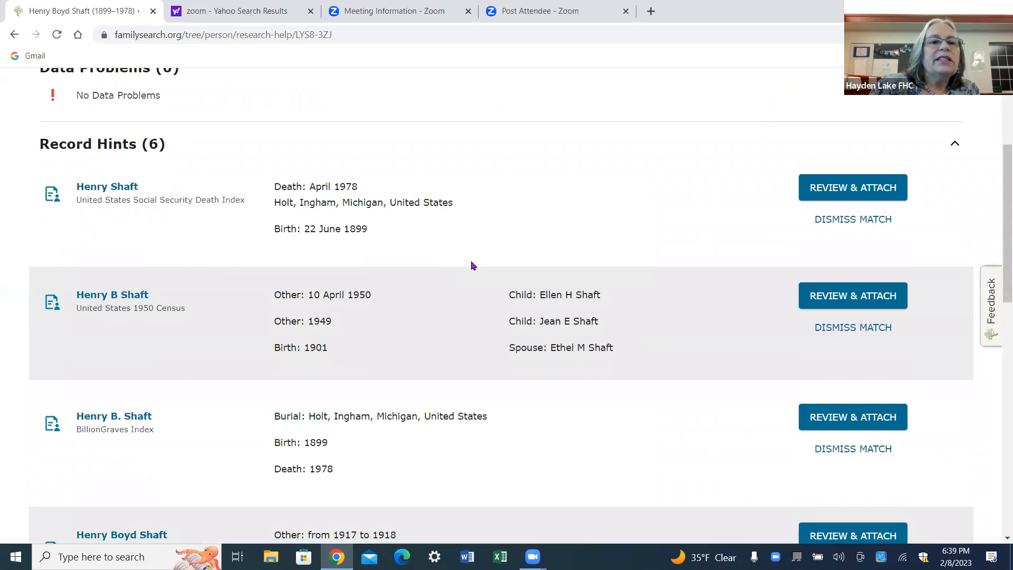
{"action": "scroll", "coordinate": [453, 285], "scroll_direction": "down", "scroll_amount": 1}
{"action": "scroll", "coordinate": [442, 292], "scroll_direction": "down", "scroll_amount": 2}
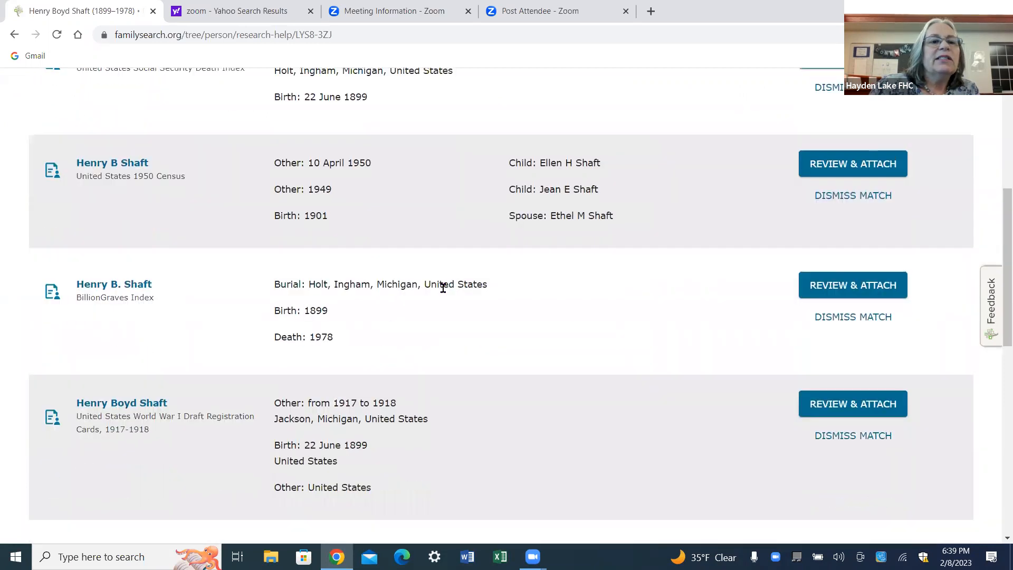
{"action": "scroll", "coordinate": [449, 299], "scroll_direction": "down", "scroll_amount": 1}
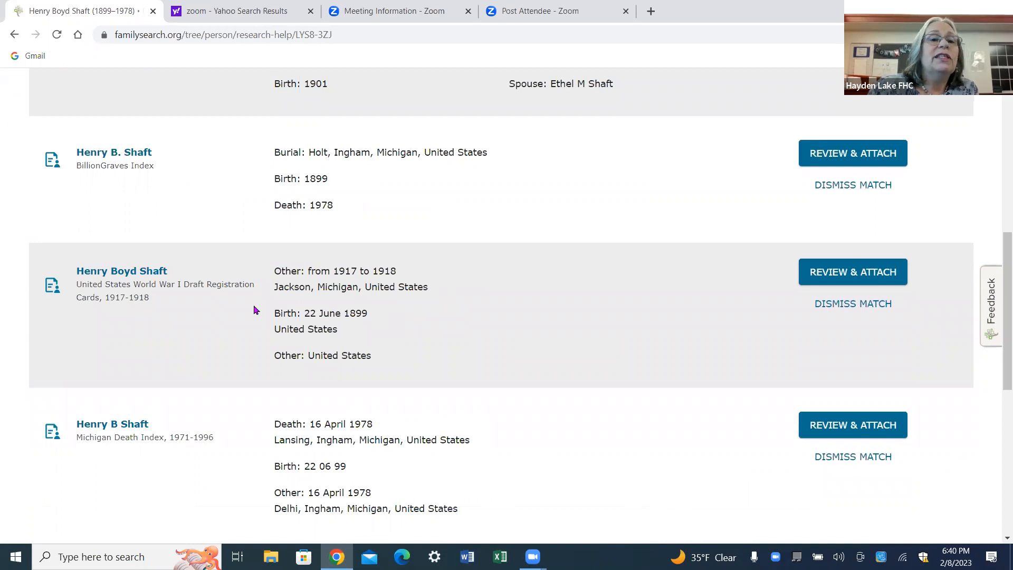
Step: Compare the WWI draft registration hint in Source Linker and open the card's image
{"action": "left_click", "coordinate": [858, 278]}
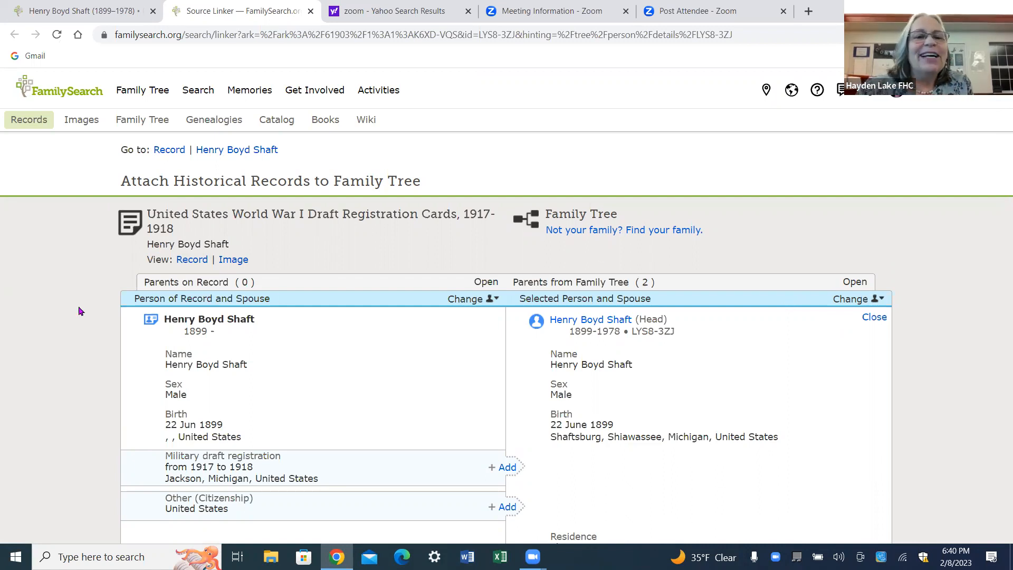
{"action": "scroll", "coordinate": [77, 323], "scroll_direction": "down", "scroll_amount": 1}
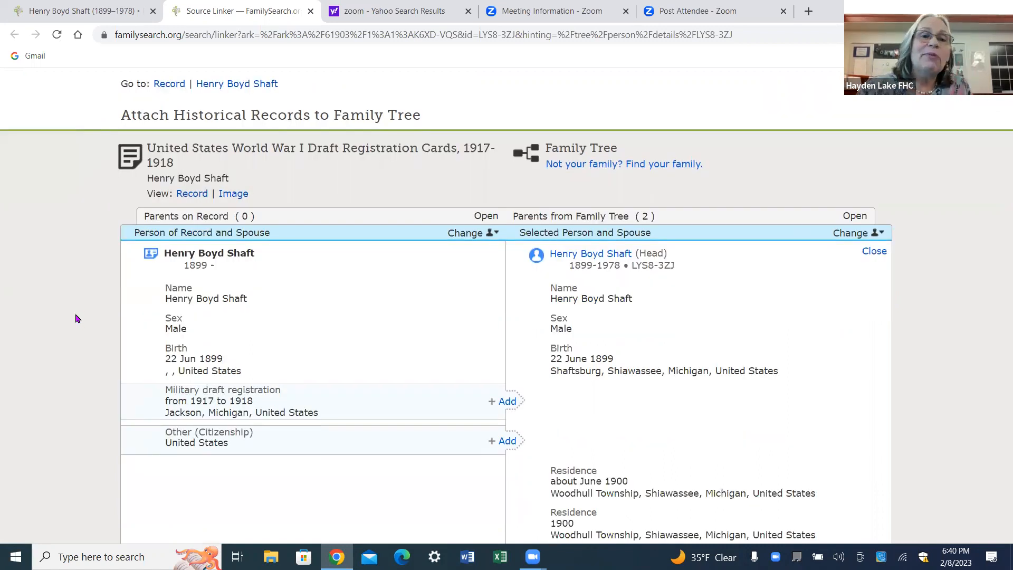
{"action": "scroll", "coordinate": [77, 315], "scroll_direction": "down", "scroll_amount": 1}
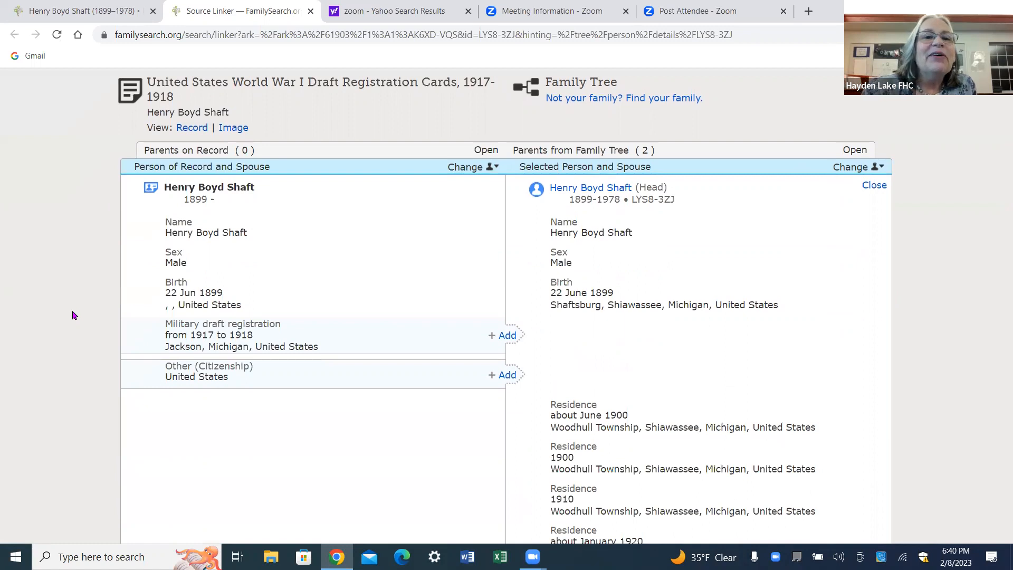
{"action": "scroll", "coordinate": [74, 315], "scroll_direction": "up", "scroll_amount": 2}
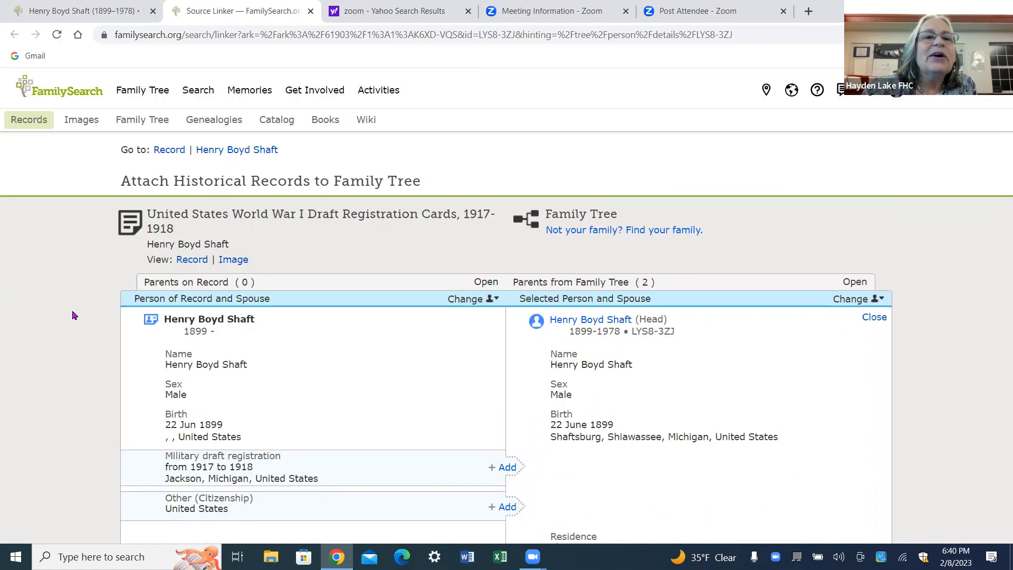
{"action": "left_click", "coordinate": [239, 262]}
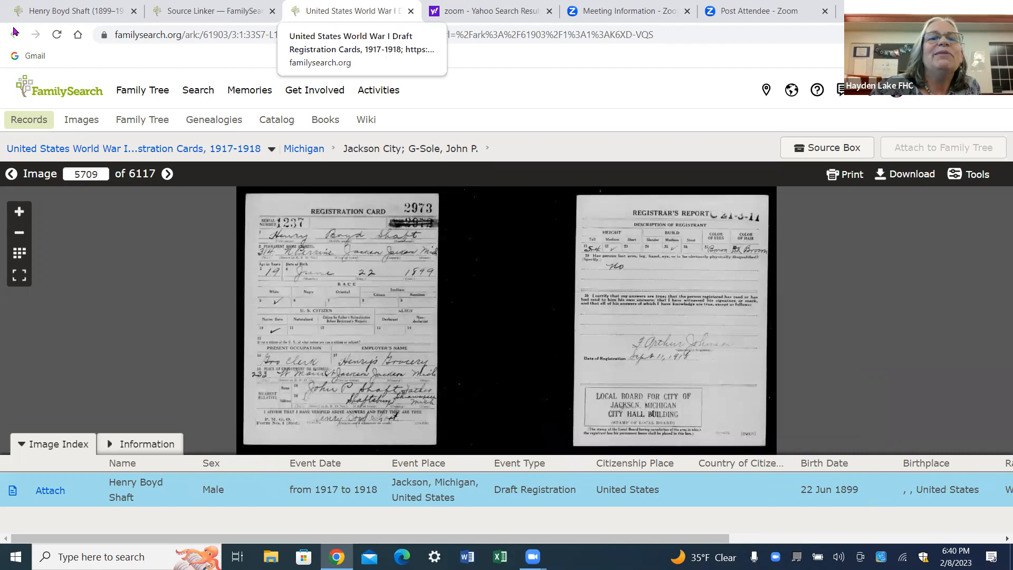
Step: Zoom into the draft card and read from its top down to the nearest relative and signature lines
{"action": "scroll", "coordinate": [362, 312], "scroll_direction": "up", "scroll_amount": 2}
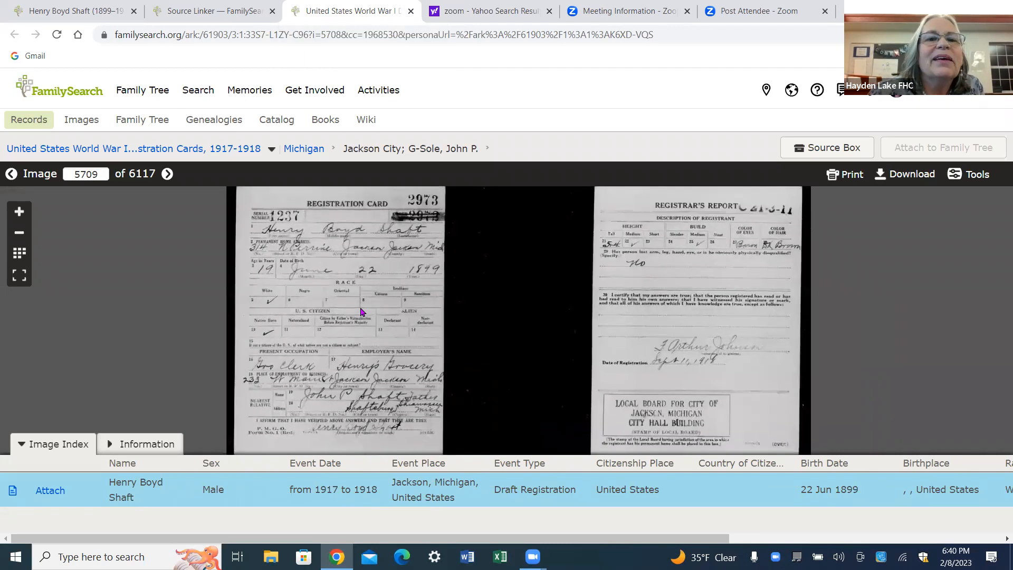
{"action": "scroll", "coordinate": [361, 308], "scroll_direction": "up", "scroll_amount": 2}
{"action": "mouse_move", "coordinate": [362, 293]}
{"action": "left_mouse_down"}
{"action": "mouse_move", "coordinate": [414, 339]}
{"action": "mouse_move", "coordinate": [412, 363]}
{"action": "left_mouse_up"}
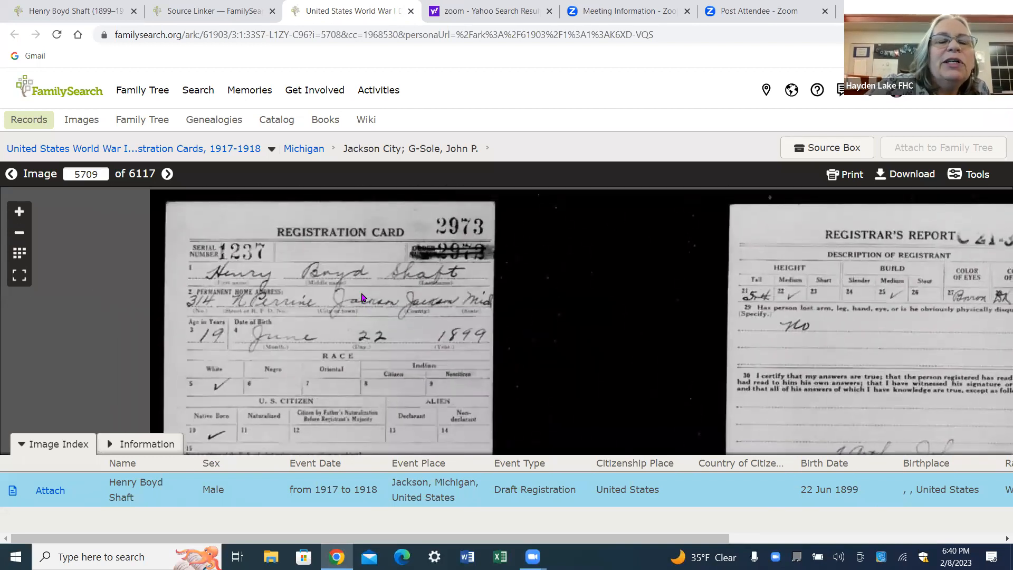
{"action": "scroll", "coordinate": [362, 297], "scroll_direction": "up", "scroll_amount": 2}
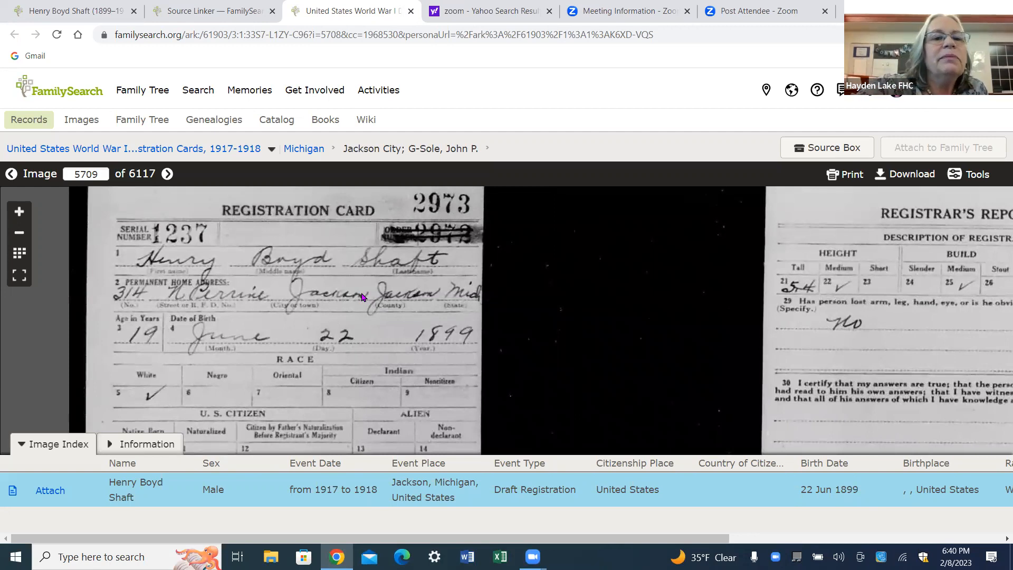
{"action": "left_click_drag", "start_coordinate": [362, 297], "coordinate": [373, 263]}
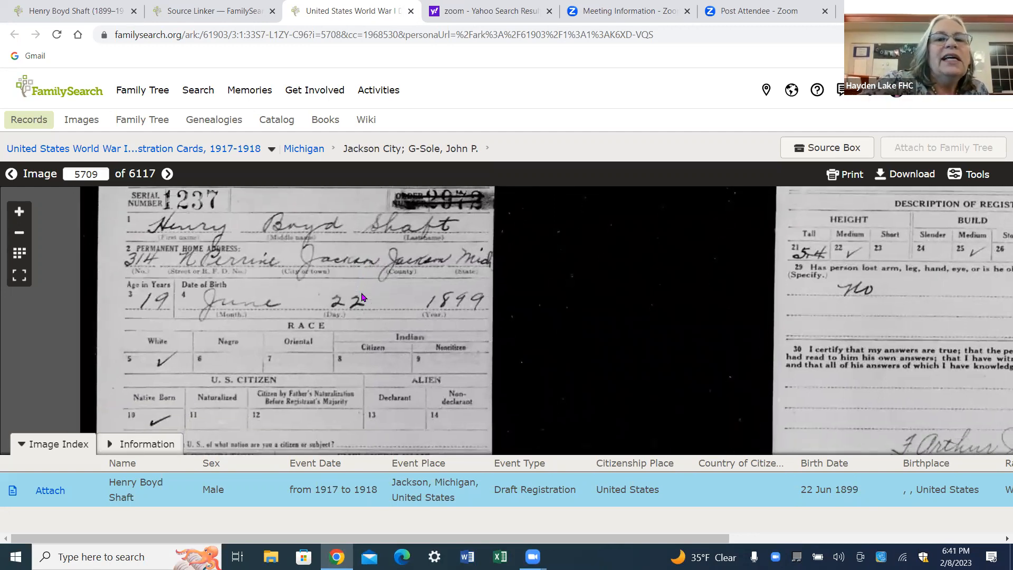
{"action": "mouse_move", "coordinate": [362, 297]}
{"action": "left_mouse_down"}
{"action": "mouse_move", "coordinate": [369, 163]}
{"action": "mouse_move", "coordinate": [362, 288]}
{"action": "mouse_move", "coordinate": [364, 219]}
{"action": "left_mouse_up"}
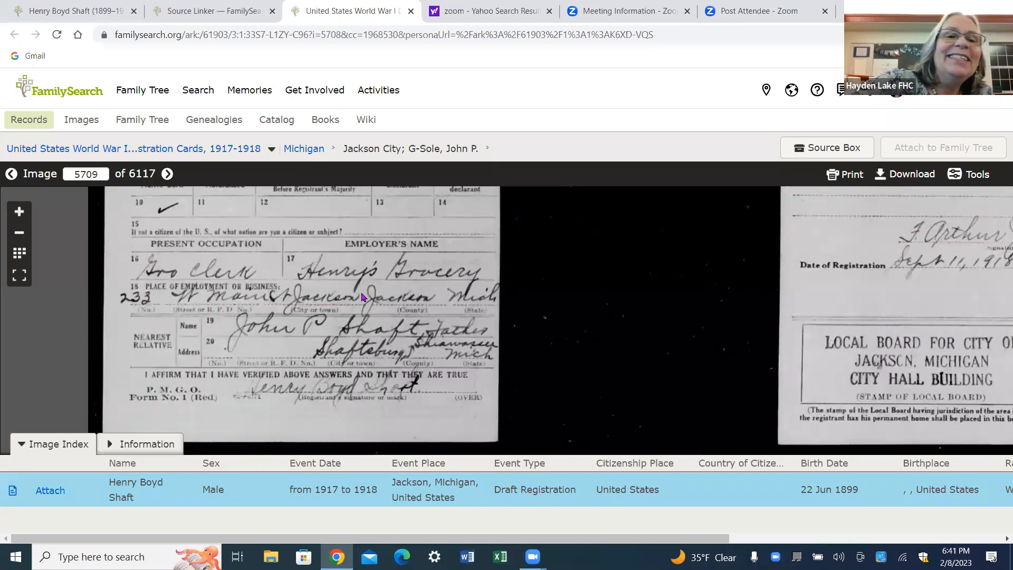
{"action": "left_click_drag", "start_coordinate": [362, 297], "coordinate": [363, 271]}
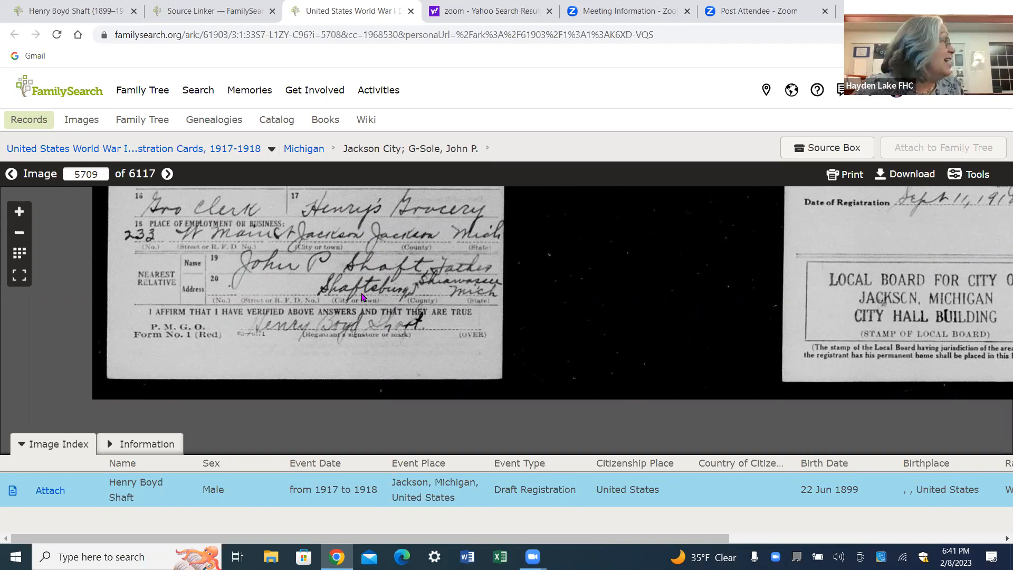
Step: Examine the citizenship, grocery clerk occupation and registrar's report dated September 11, 1918, Jackson
{"action": "left_click_drag", "start_coordinate": [362, 297], "coordinate": [330, 466]}
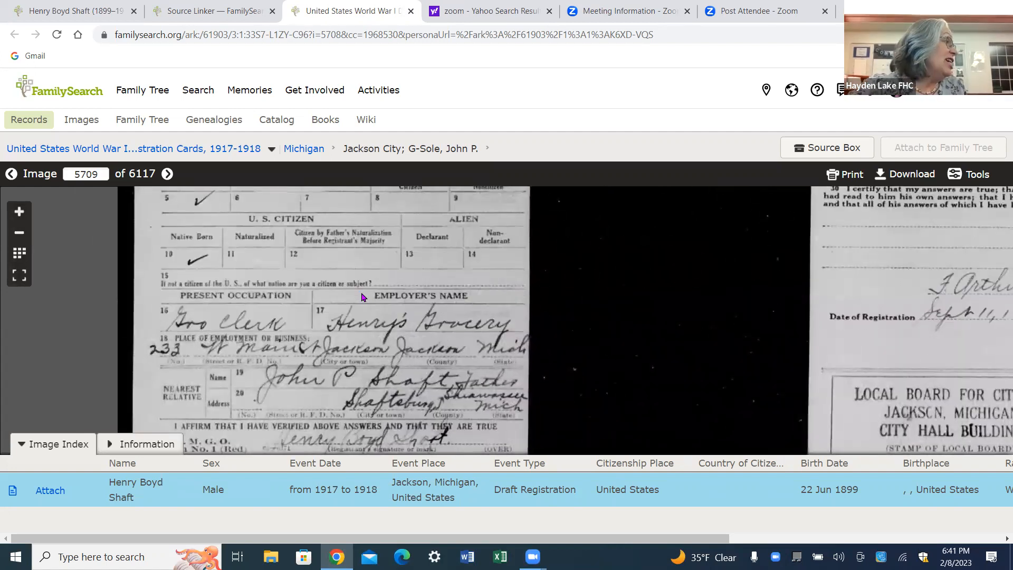
{"action": "left_click_drag", "start_coordinate": [362, 297], "coordinate": [62, 456]}
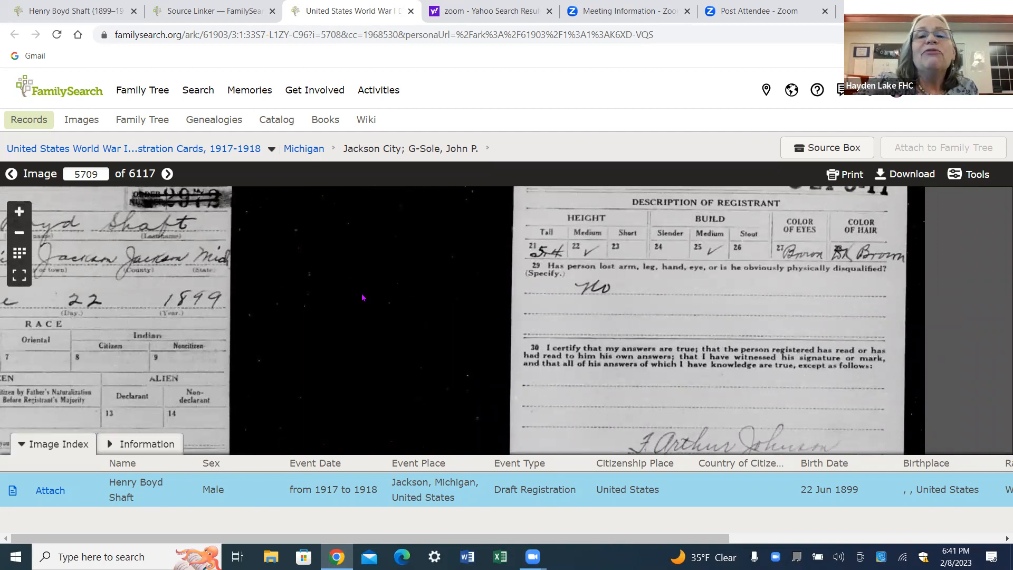
{"action": "left_click_drag", "start_coordinate": [362, 297], "coordinate": [371, 351]}
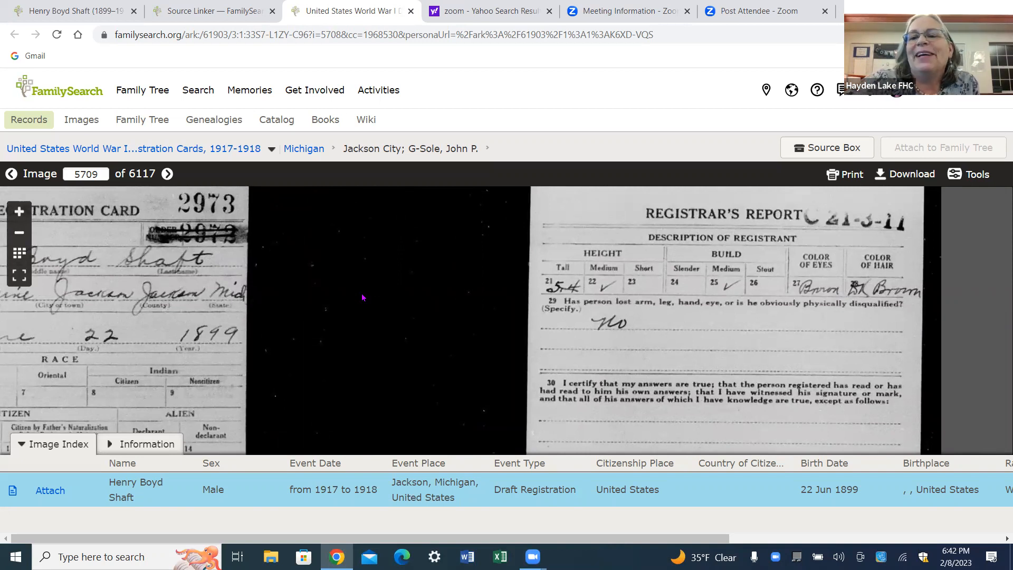
{"action": "left_click_drag", "start_coordinate": [362, 297], "coordinate": [376, 256]}
{"action": "mouse_move", "coordinate": [363, 297]}
{"action": "left_mouse_down"}
{"action": "mouse_move", "coordinate": [370, 227]}
{"action": "mouse_move", "coordinate": [367, 279]}
{"action": "mouse_move", "coordinate": [387, 222]}
{"action": "mouse_move", "coordinate": [358, 267]}
{"action": "left_mouse_up"}
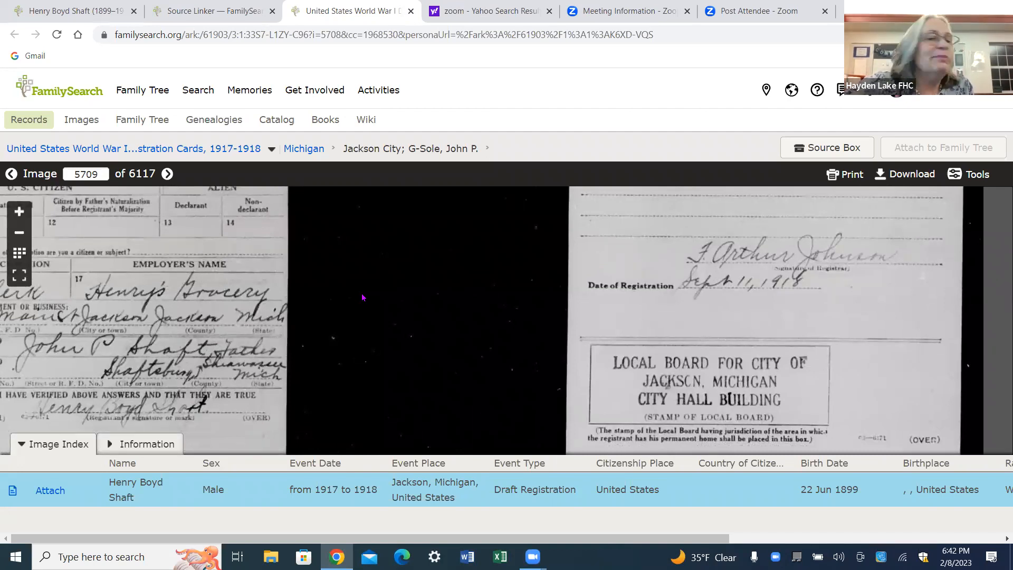
{"action": "left_click_drag", "start_coordinate": [362, 297], "coordinate": [538, 313]}
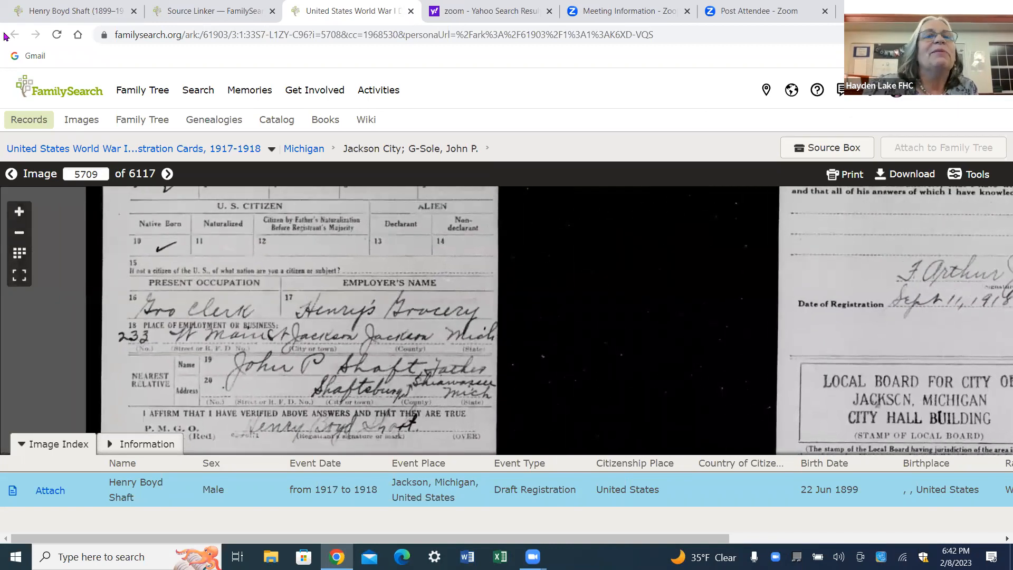
{"action": "left_click", "coordinate": [228, 7]}
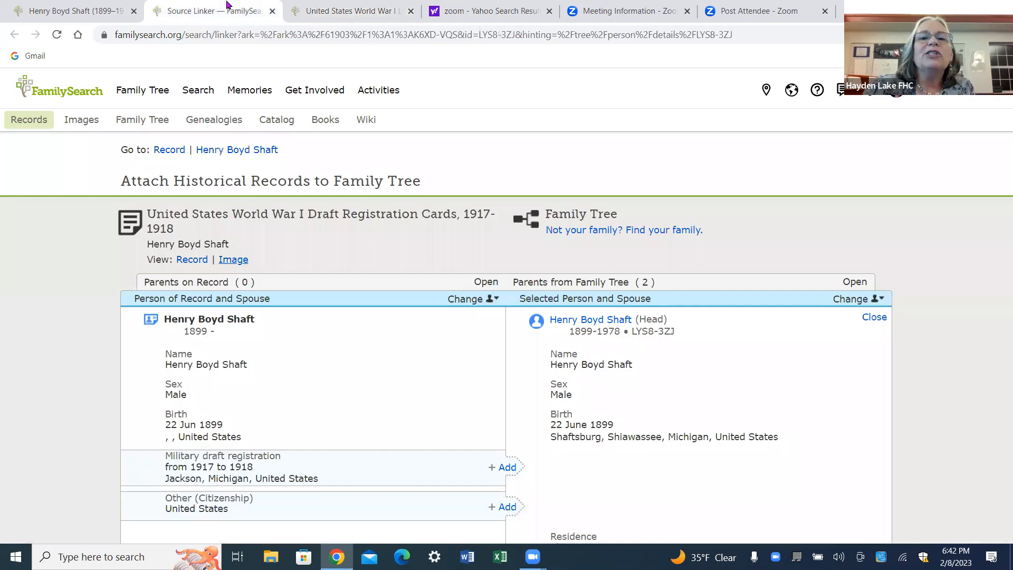
{"action": "scroll", "coordinate": [54, 248], "scroll_direction": "down", "scroll_amount": 3}
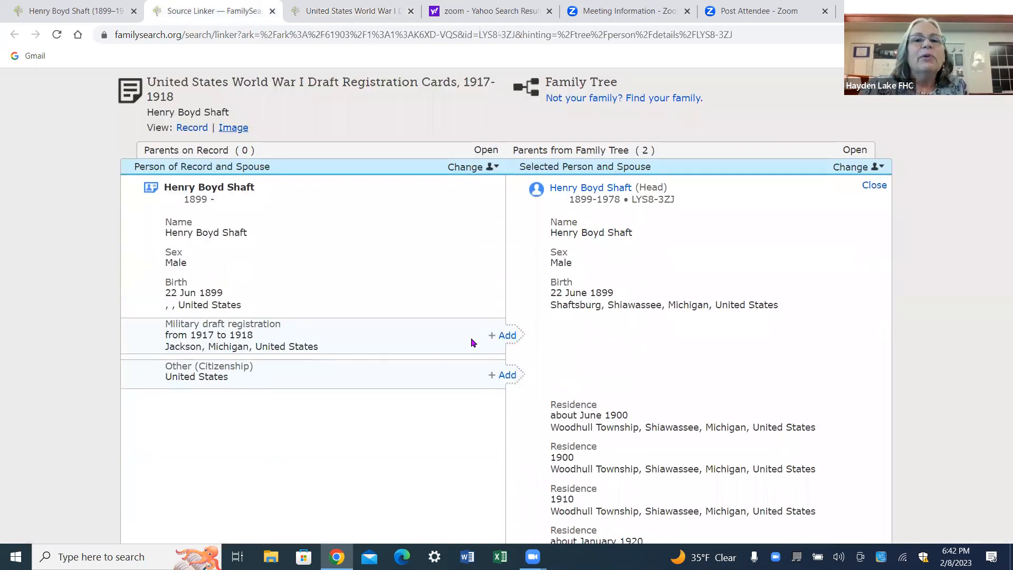
{"action": "left_click", "coordinate": [506, 337]}
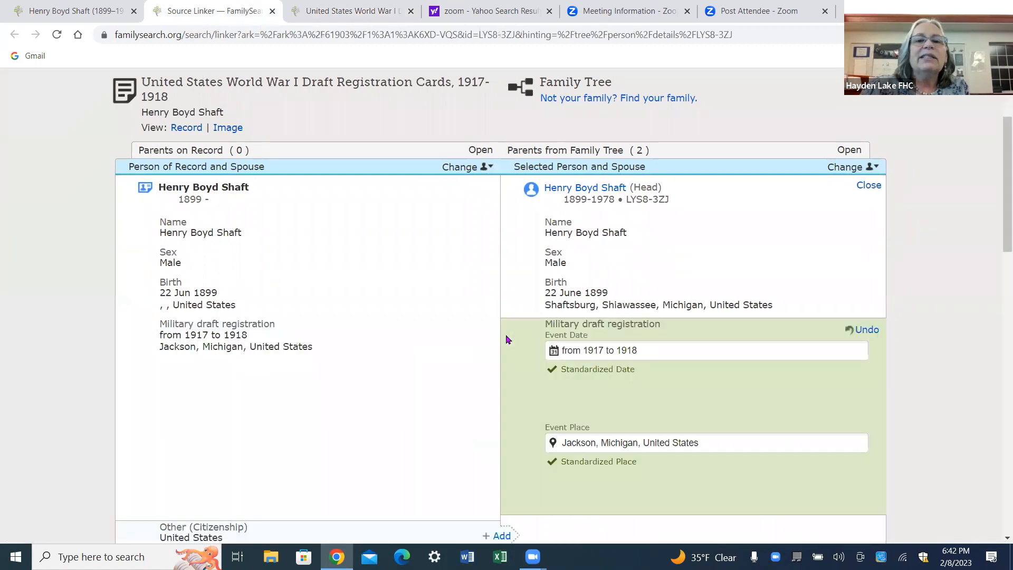
{"action": "scroll", "coordinate": [502, 339], "scroll_direction": "down", "scroll_amount": 3}
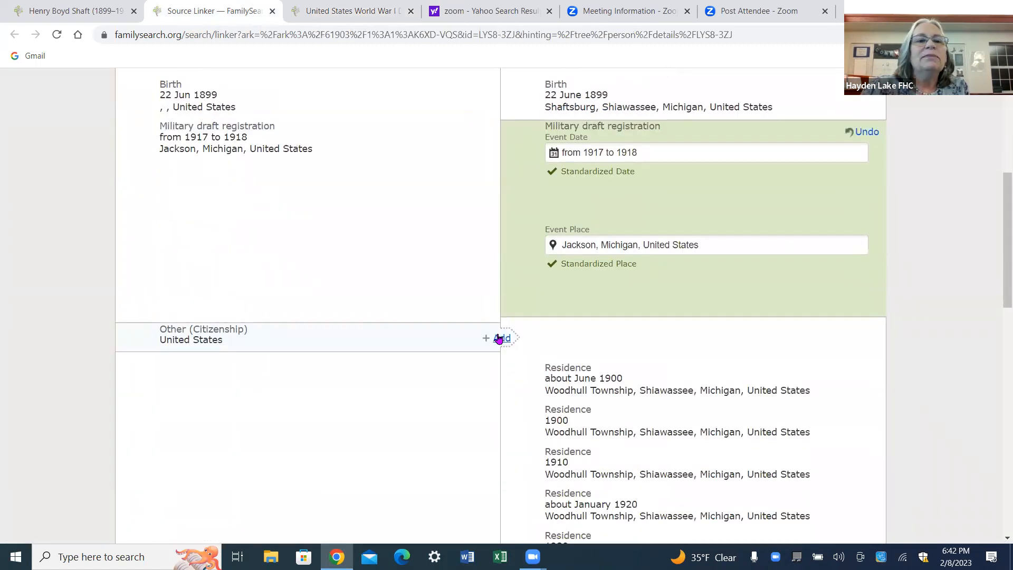
{"action": "left_click", "coordinate": [502, 338]}
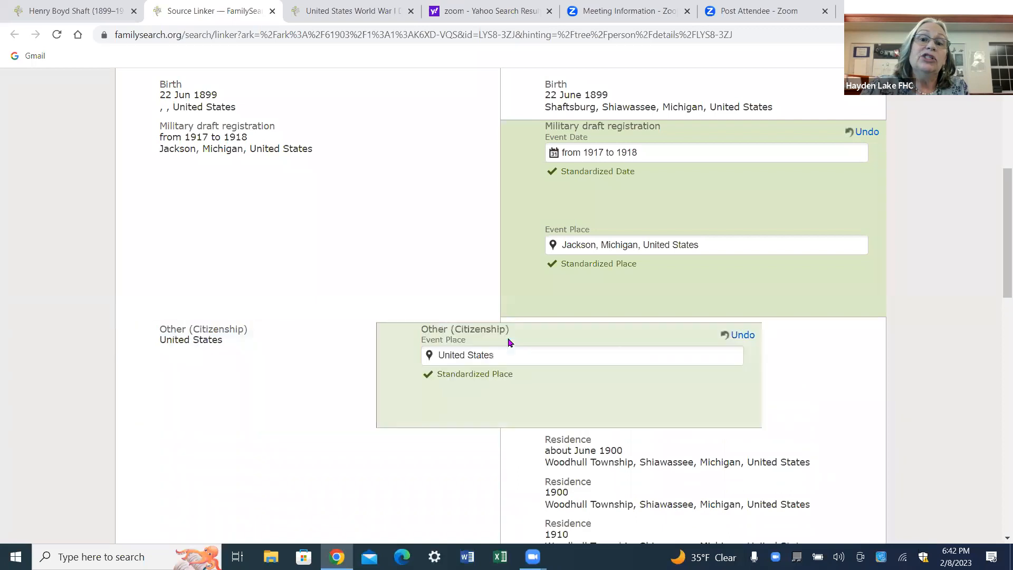
{"action": "left_click", "coordinate": [867, 338]}
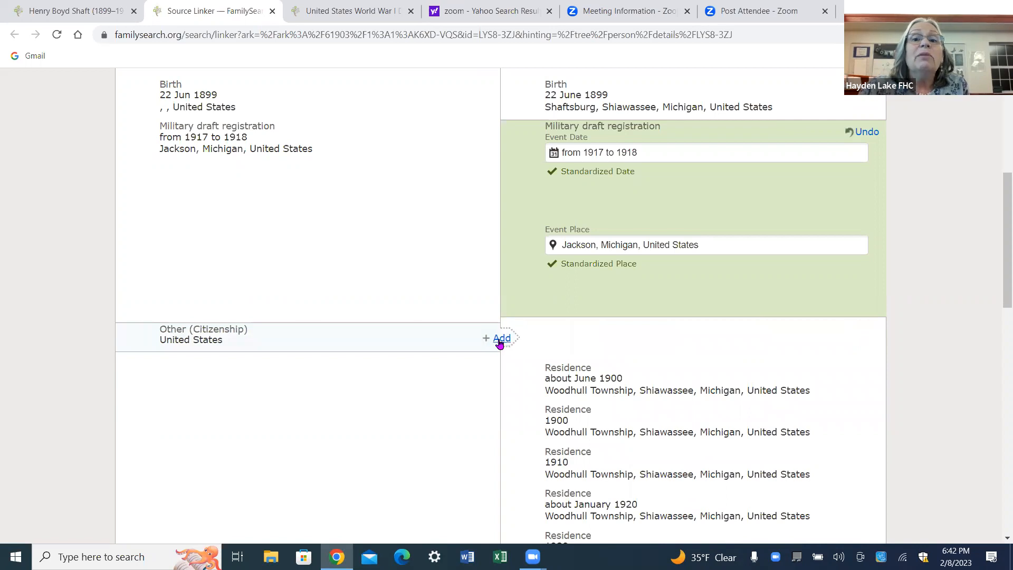
{"action": "left_click", "coordinate": [499, 340]}
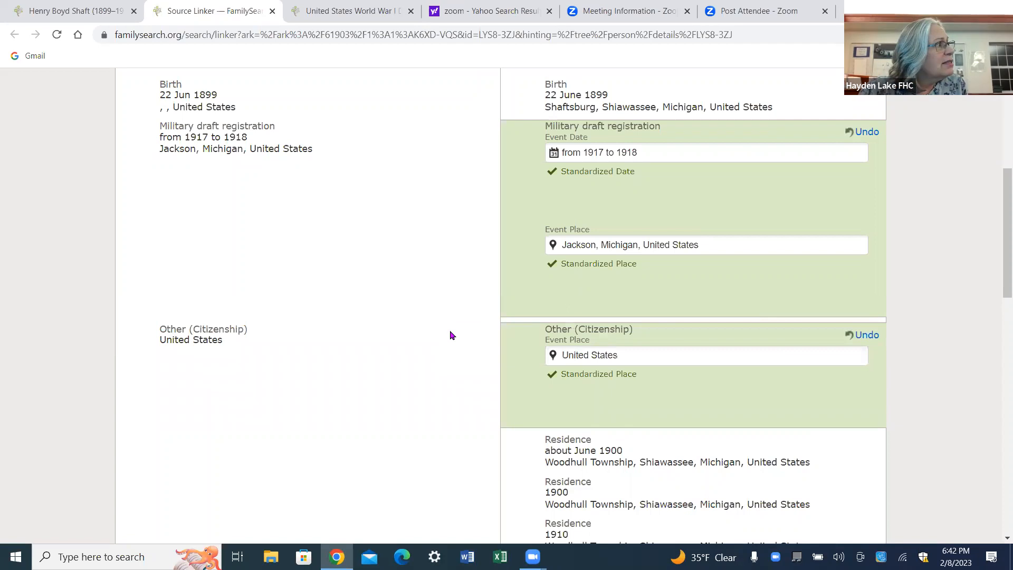
{"action": "scroll", "coordinate": [450, 331], "scroll_direction": "down", "scroll_amount": 1}
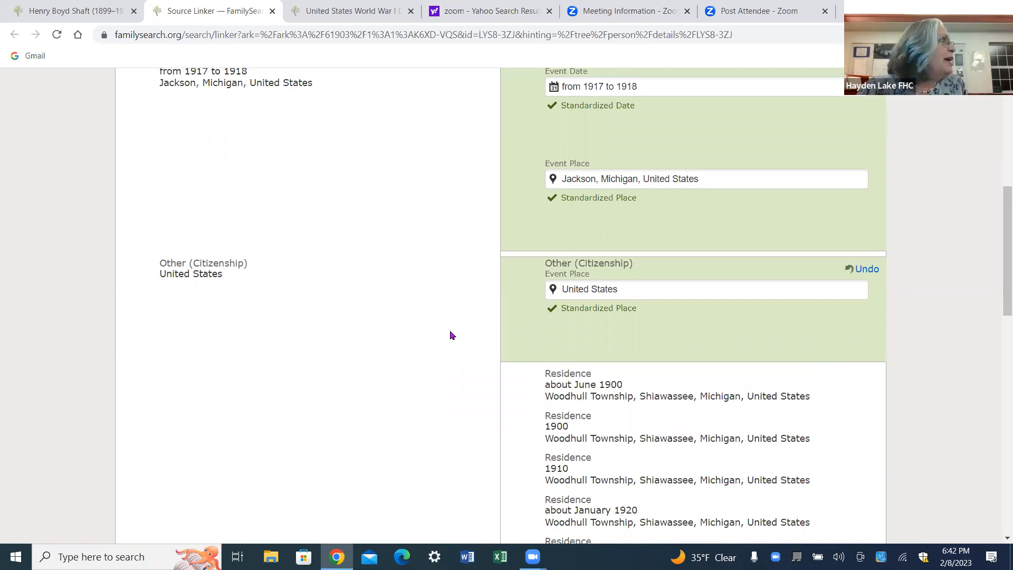
{"action": "scroll", "coordinate": [449, 334], "scroll_direction": "down", "scroll_amount": 6}
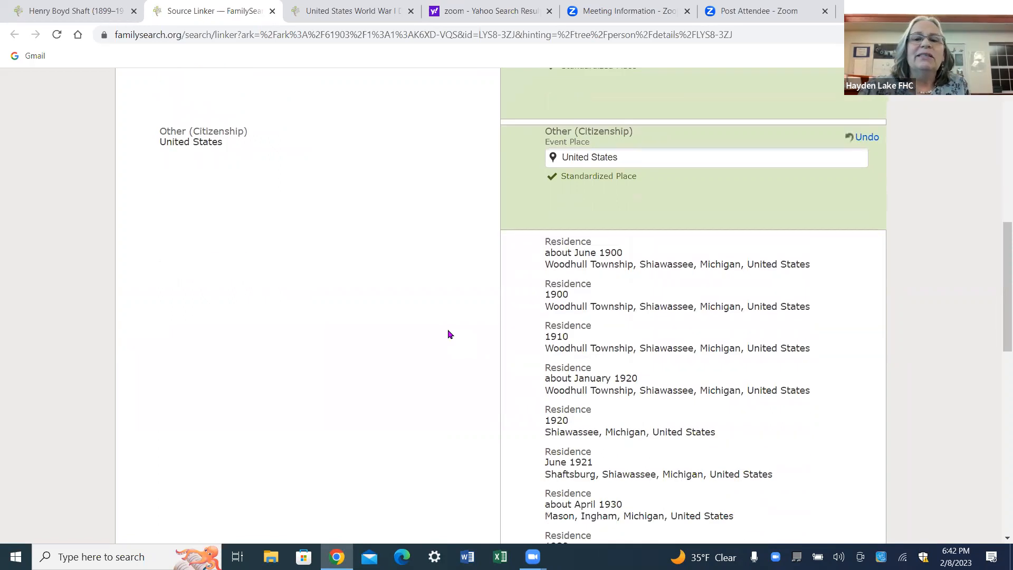
{"action": "scroll", "coordinate": [447, 334], "scroll_direction": "down", "scroll_amount": 3}
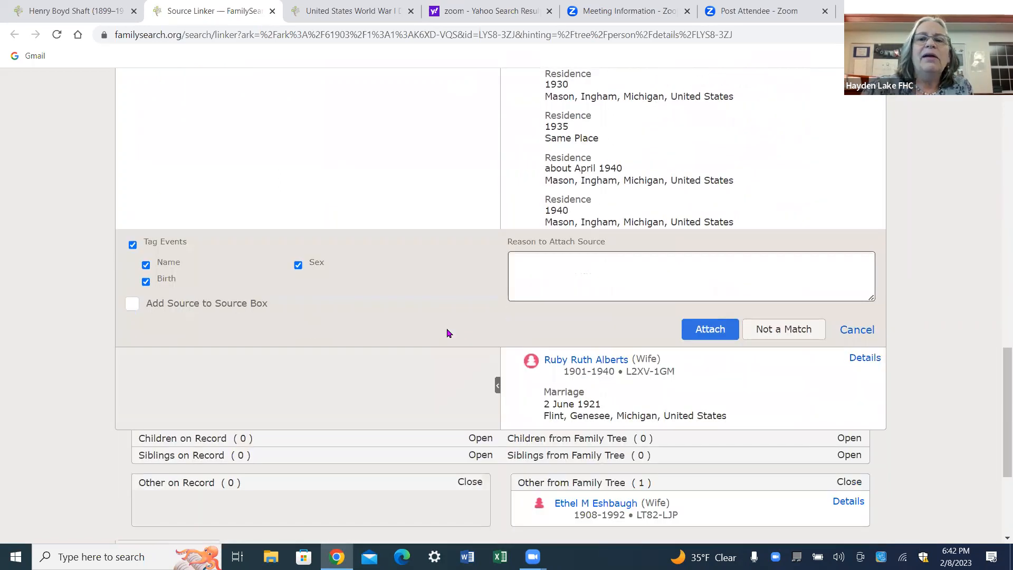
{"action": "left_click", "coordinate": [700, 332]}
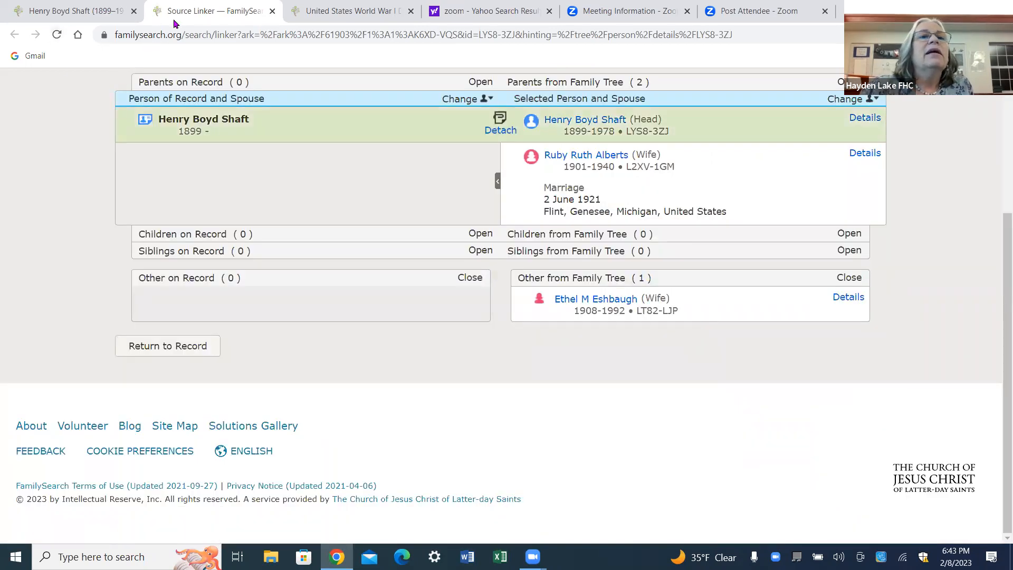
Step: Close Source Linker, reload the Research Helps page, and review the 5 remaining record hints
{"action": "left_click", "coordinate": [272, 11]}
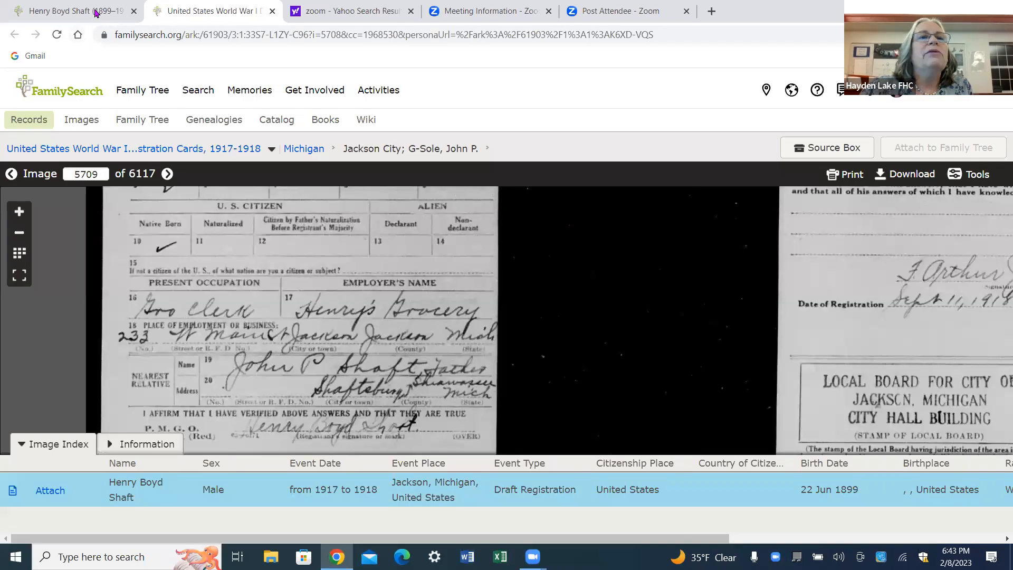
{"action": "left_click", "coordinate": [100, 15]}
{"action": "right_click", "coordinate": [445, 207]}
{"action": "left_click", "coordinate": [482, 250]}
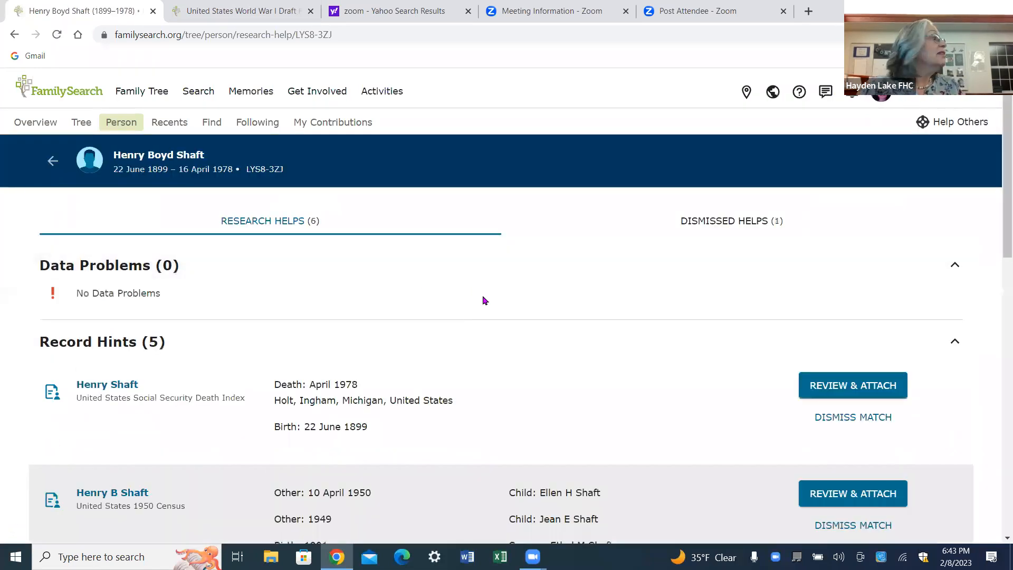
{"action": "scroll", "coordinate": [485, 298], "scroll_direction": "down", "scroll_amount": 1}
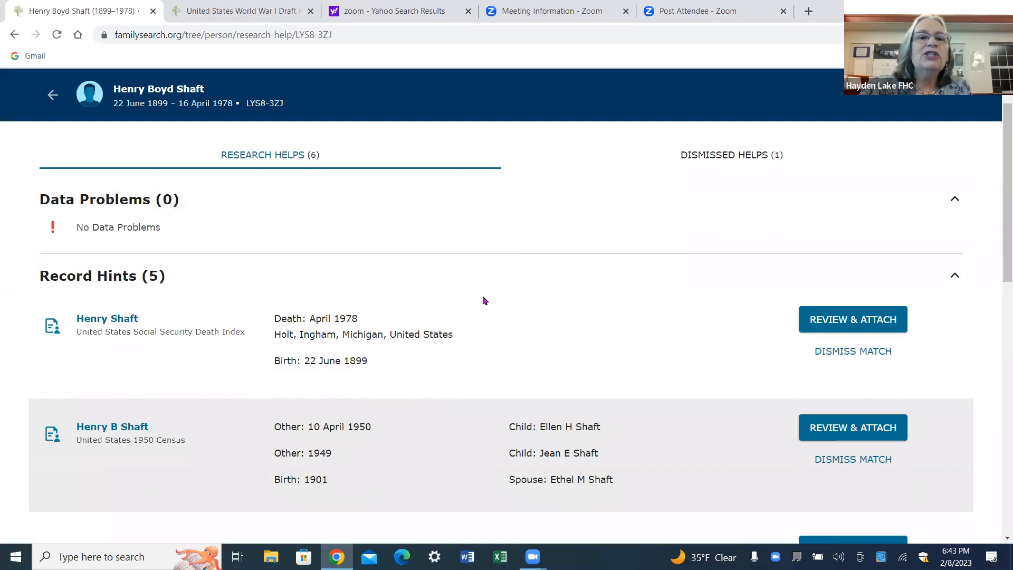
{"action": "scroll", "coordinate": [483, 297], "scroll_direction": "down", "scroll_amount": 1}
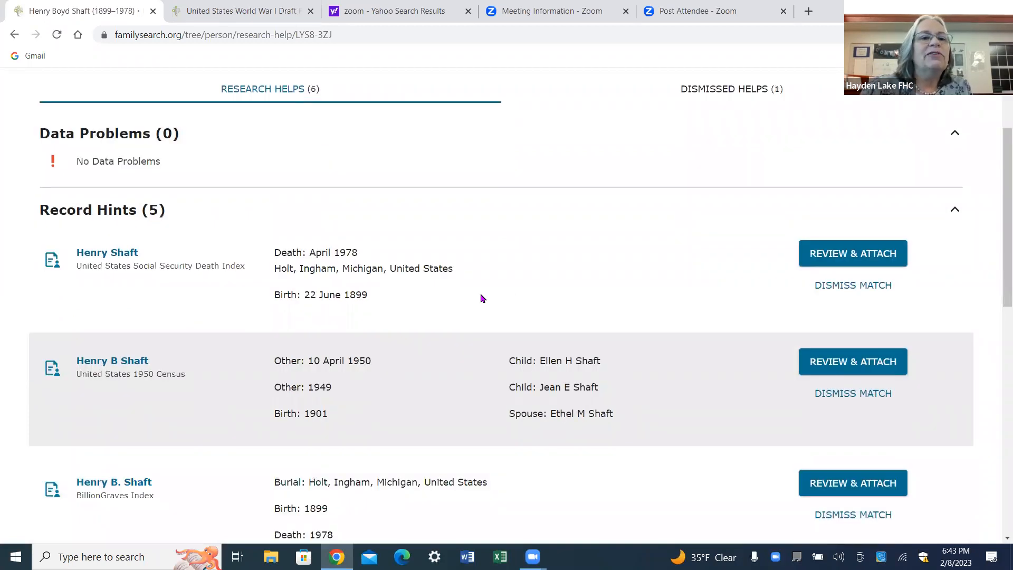
{"action": "scroll", "coordinate": [480, 295], "scroll_direction": "down", "scroll_amount": 1}
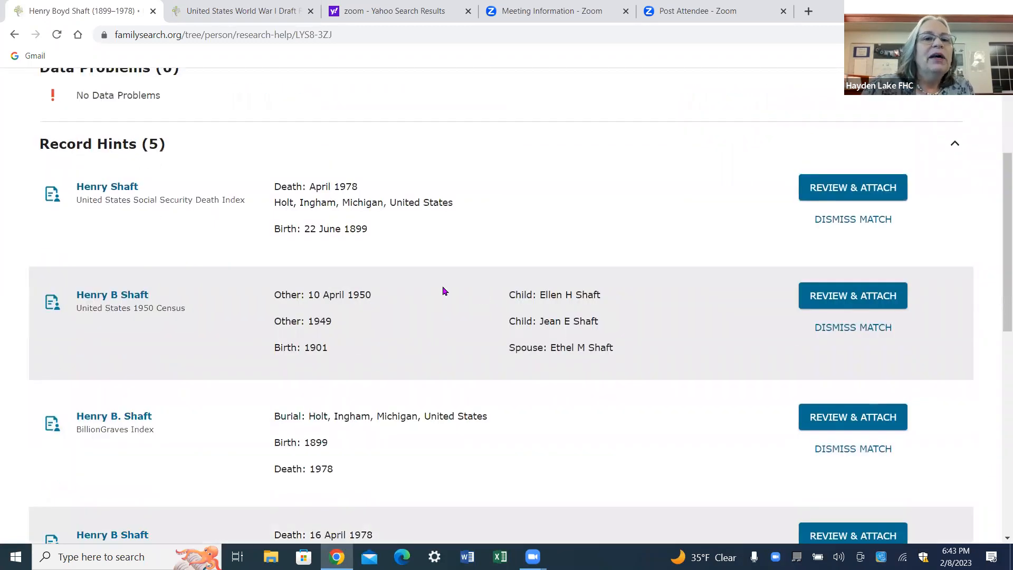
Step: Review the 1950 census hint and attach the record to the man as household head
{"action": "left_click", "coordinate": [854, 295]}
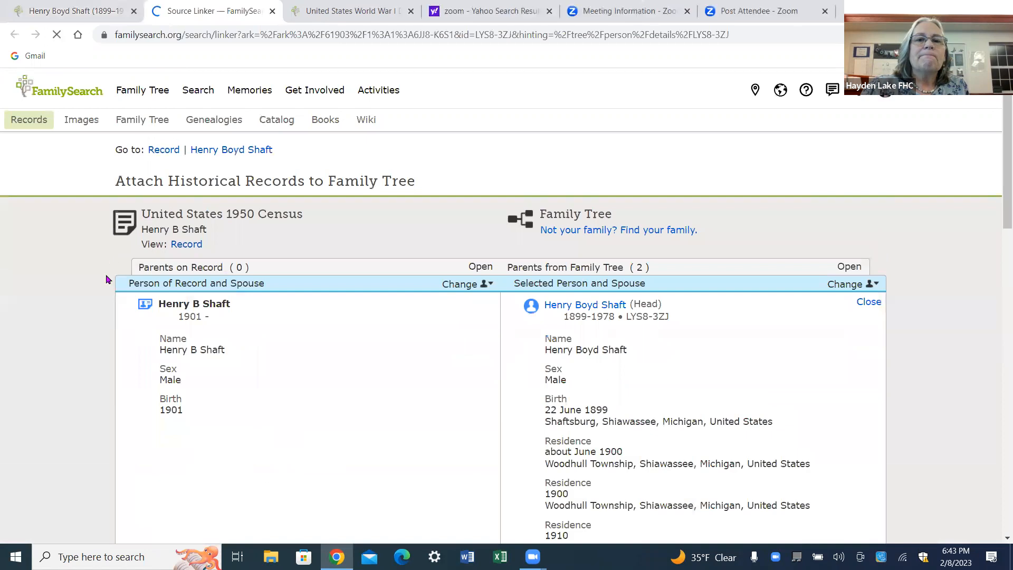
{"action": "scroll", "coordinate": [105, 264], "scroll_direction": "down", "scroll_amount": 1}
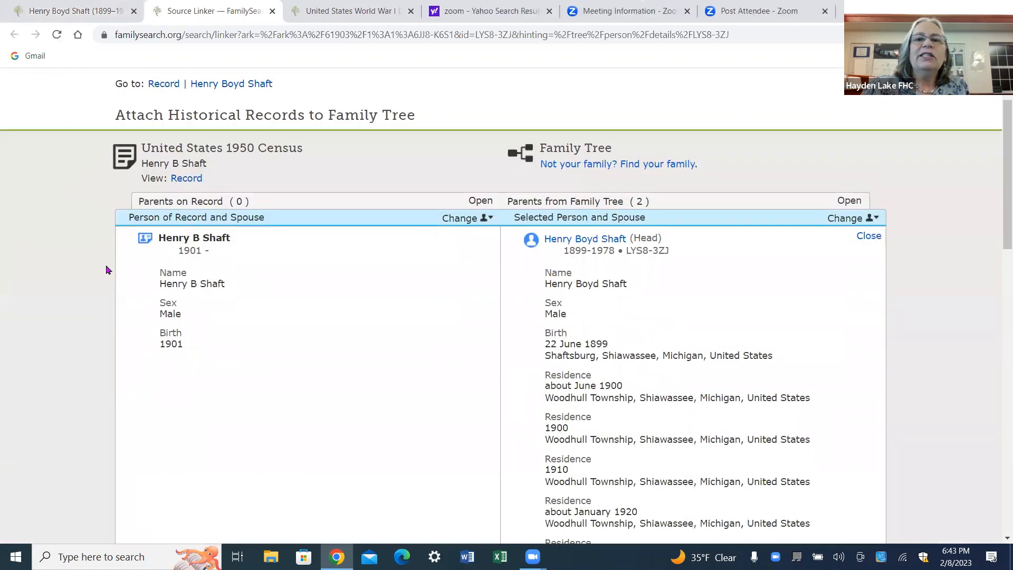
{"action": "scroll", "coordinate": [106, 264], "scroll_direction": "down", "scroll_amount": 7}
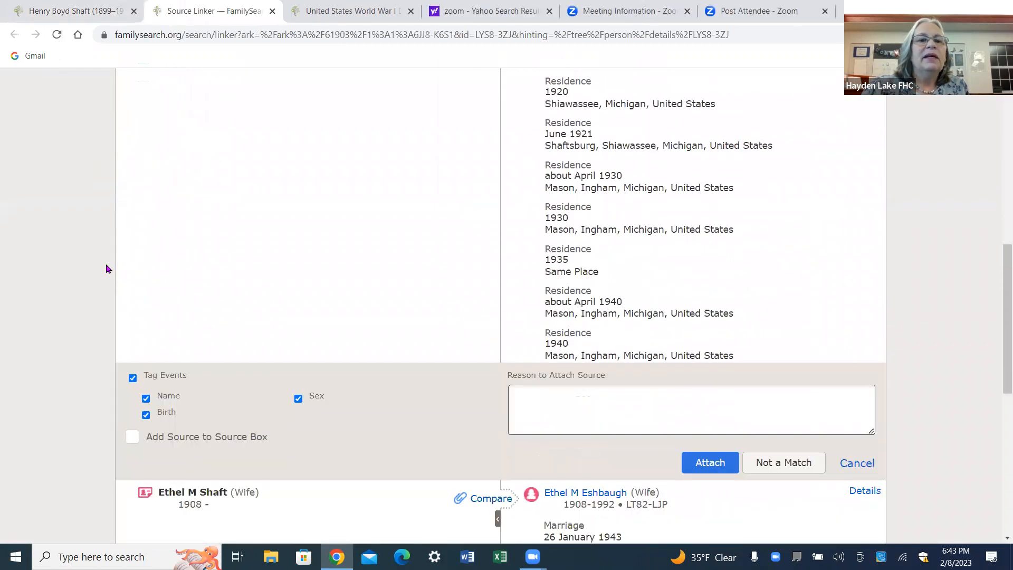
{"action": "scroll", "coordinate": [107, 269], "scroll_direction": "down", "scroll_amount": 3}
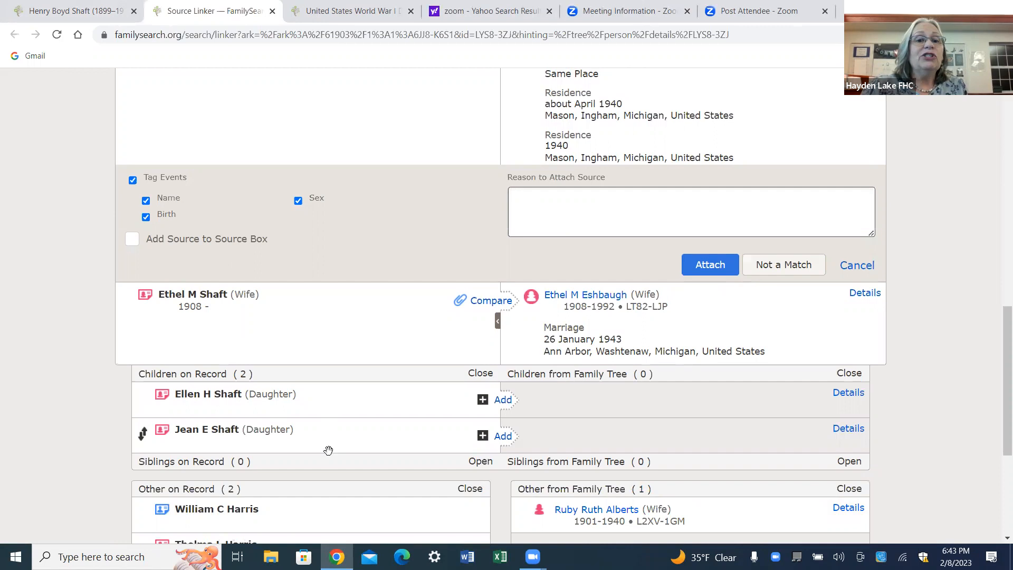
{"action": "scroll", "coordinate": [15, 280], "scroll_direction": "down", "scroll_amount": 2}
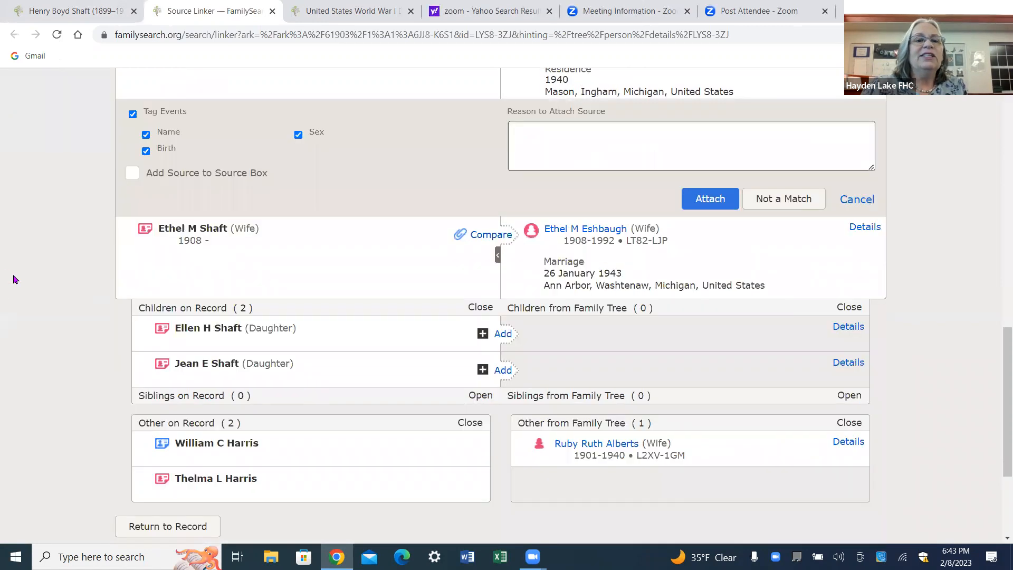
{"action": "scroll", "coordinate": [15, 278], "scroll_direction": "up", "scroll_amount": 15}
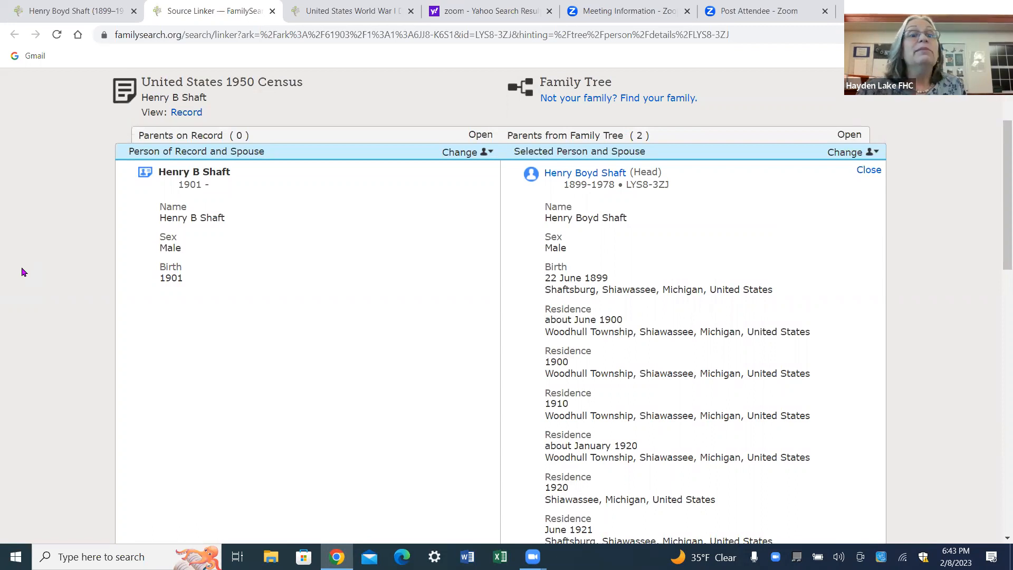
{"action": "scroll", "coordinate": [340, 317], "scroll_direction": "down", "scroll_amount": 5}
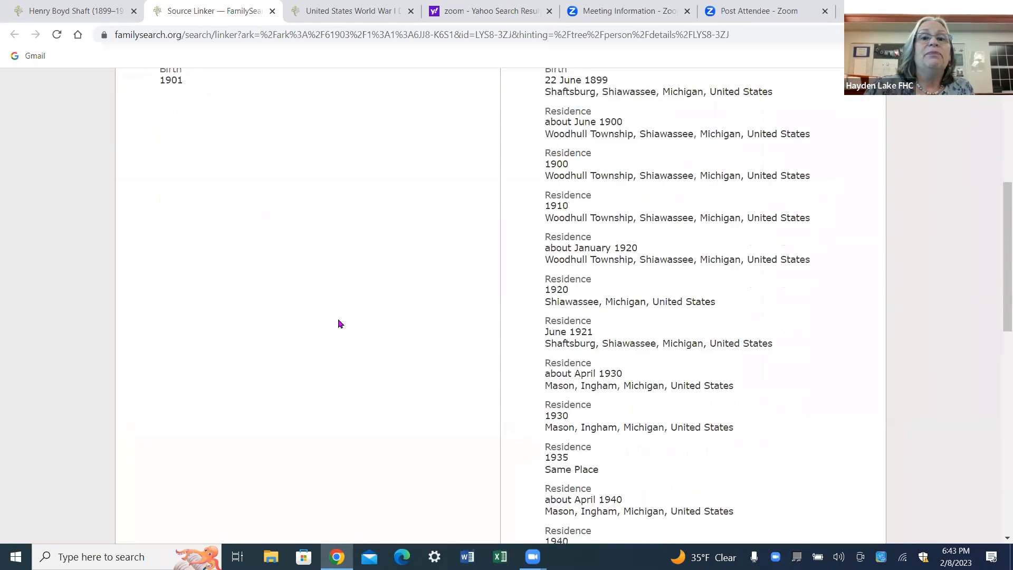
{"action": "scroll", "coordinate": [334, 321], "scroll_direction": "down", "scroll_amount": 1}
{"action": "left_click", "coordinate": [707, 464]}
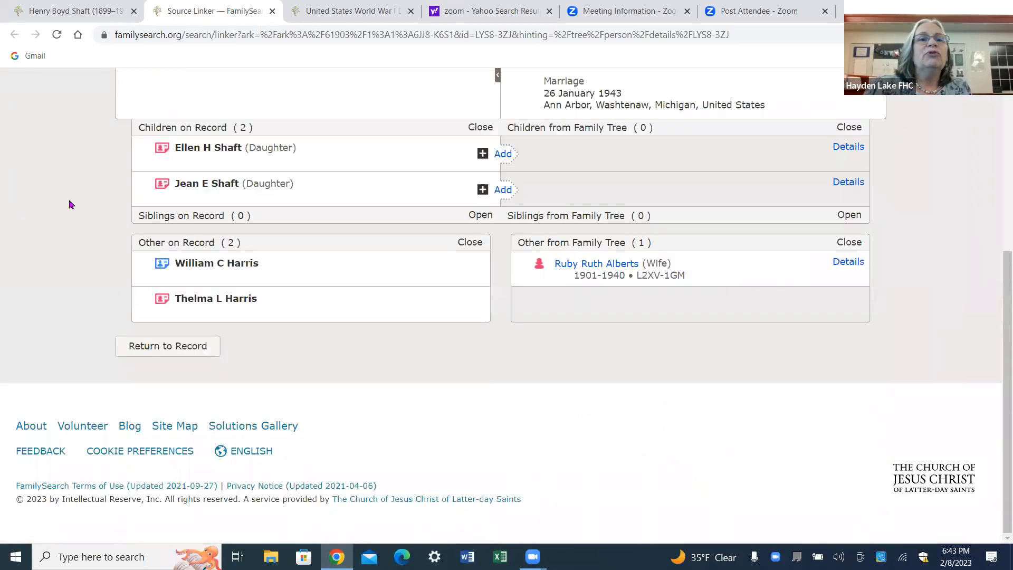
{"action": "scroll", "coordinate": [72, 205], "scroll_direction": "up", "scroll_amount": 2}
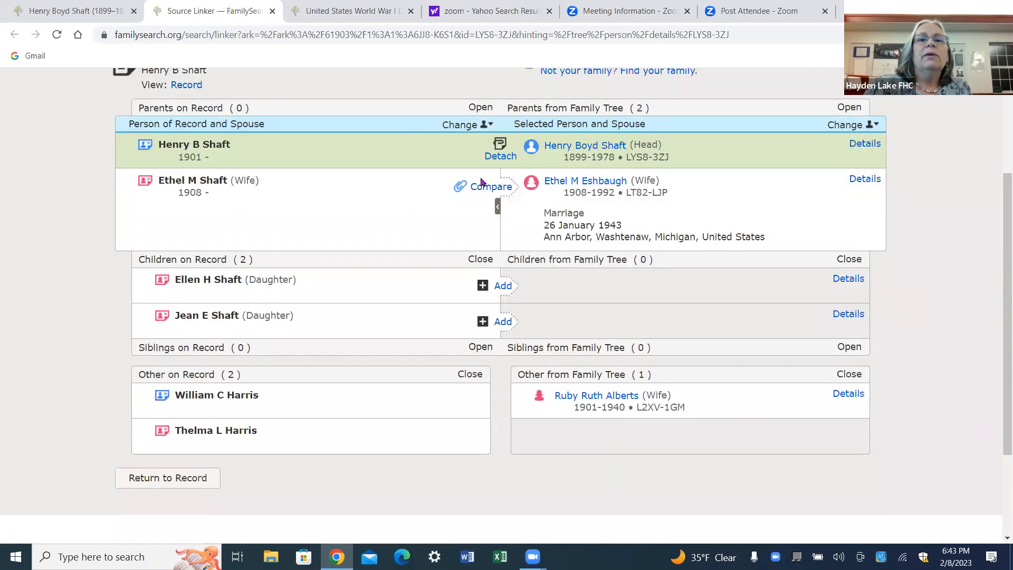
{"action": "left_click", "coordinate": [483, 186]}
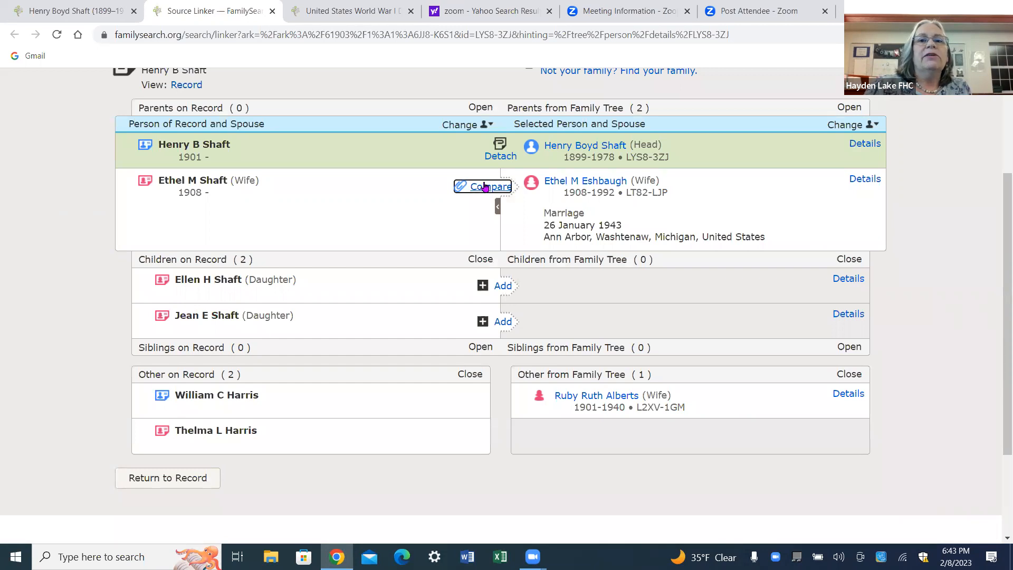
{"action": "scroll", "coordinate": [479, 186], "scroll_direction": "down", "scroll_amount": 5}
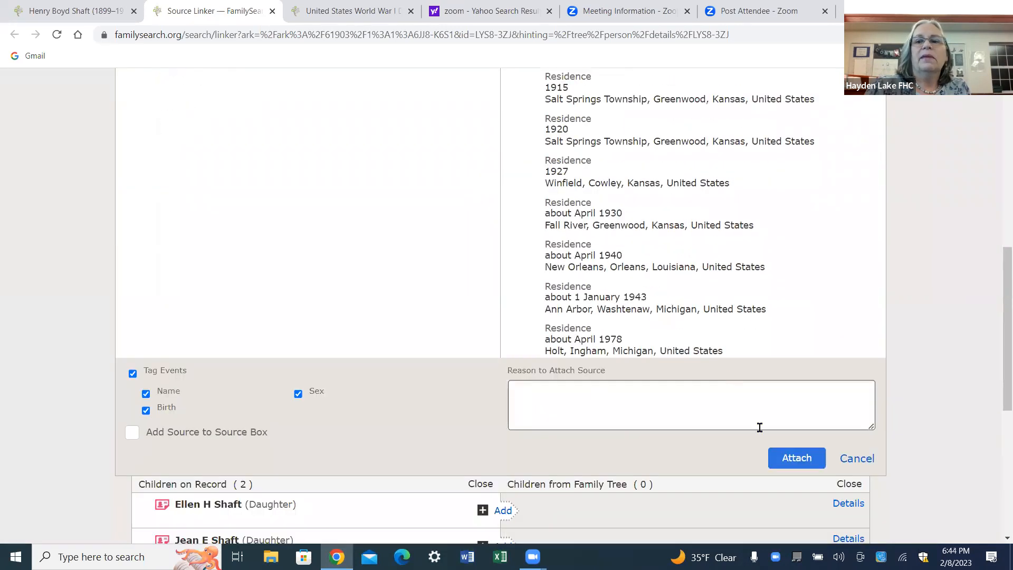
{"action": "left_click", "coordinate": [791, 457]}
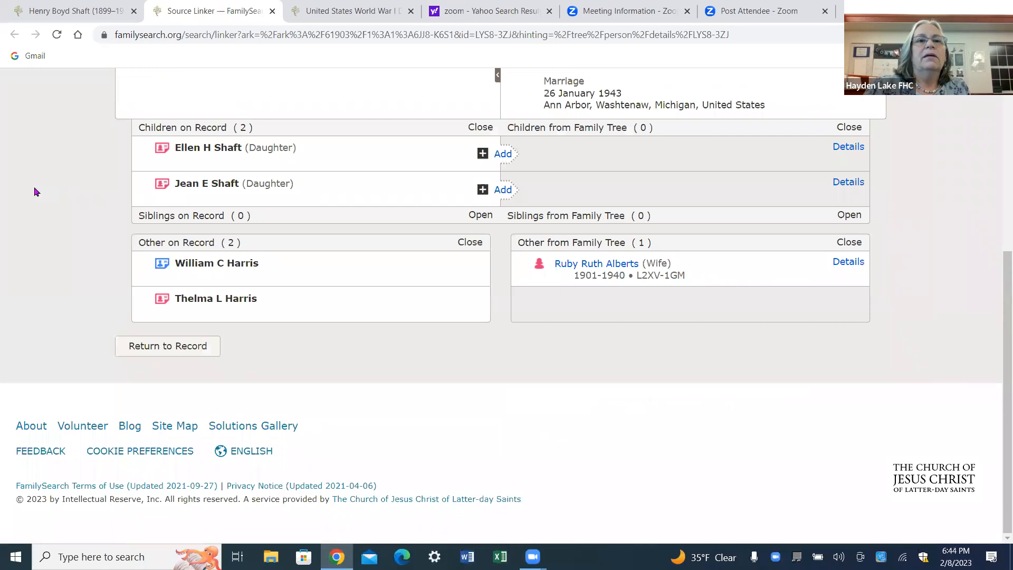
{"action": "scroll", "coordinate": [52, 185], "scroll_direction": "up", "scroll_amount": 1}
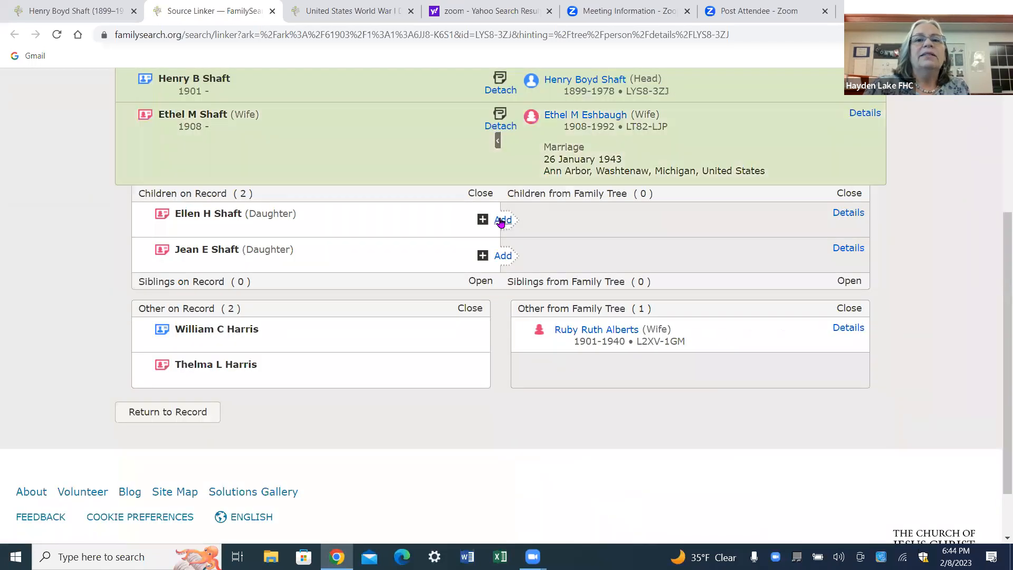
Step: Create the first census daughter as a new living female person and attach the 1950 census to her
{"action": "left_click", "coordinate": [499, 221]}
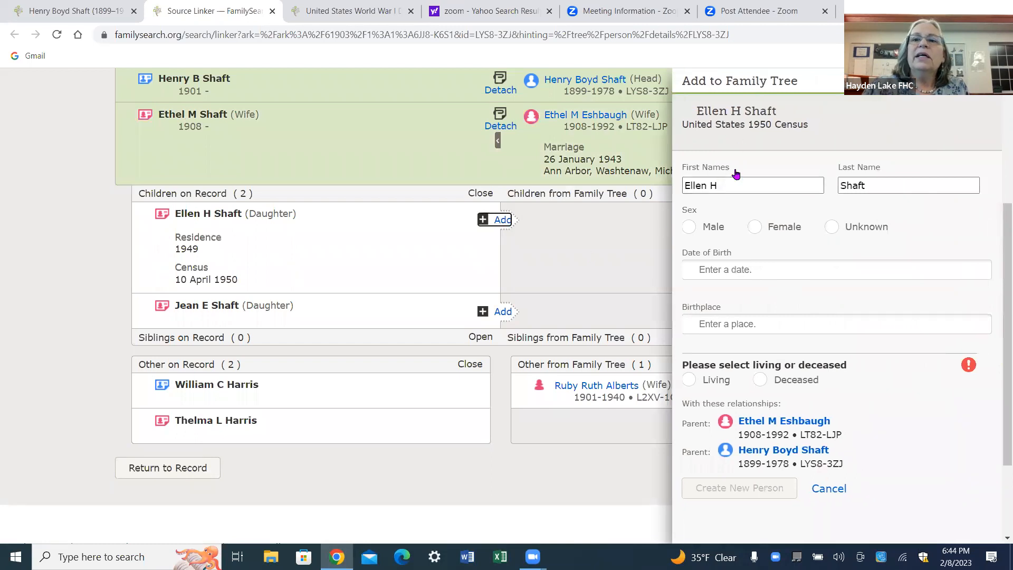
{"action": "left_click", "coordinate": [754, 231]}
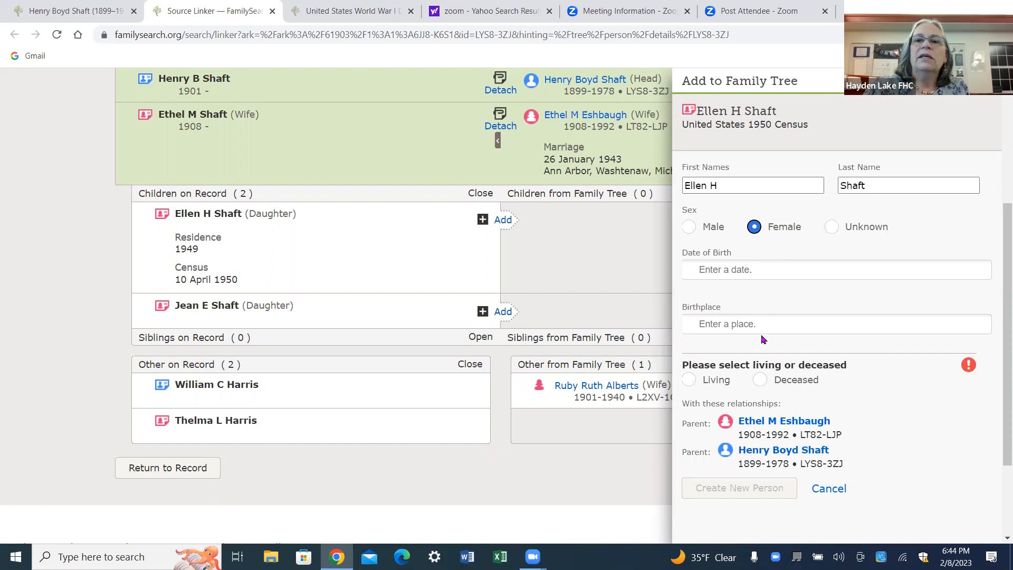
{"action": "left_click", "coordinate": [690, 380]}
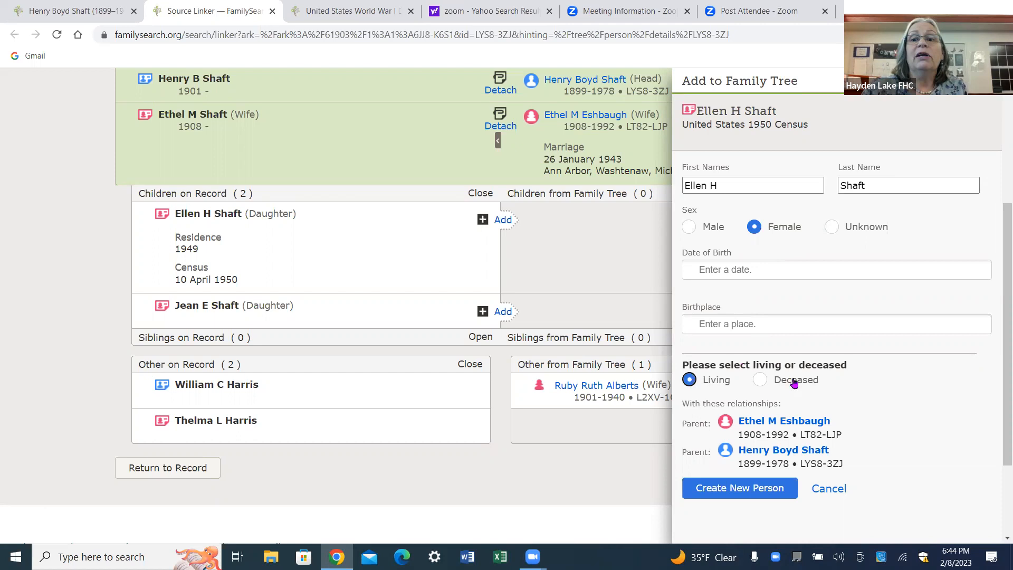
{"action": "scroll", "coordinate": [876, 384], "scroll_direction": "down", "scroll_amount": 1}
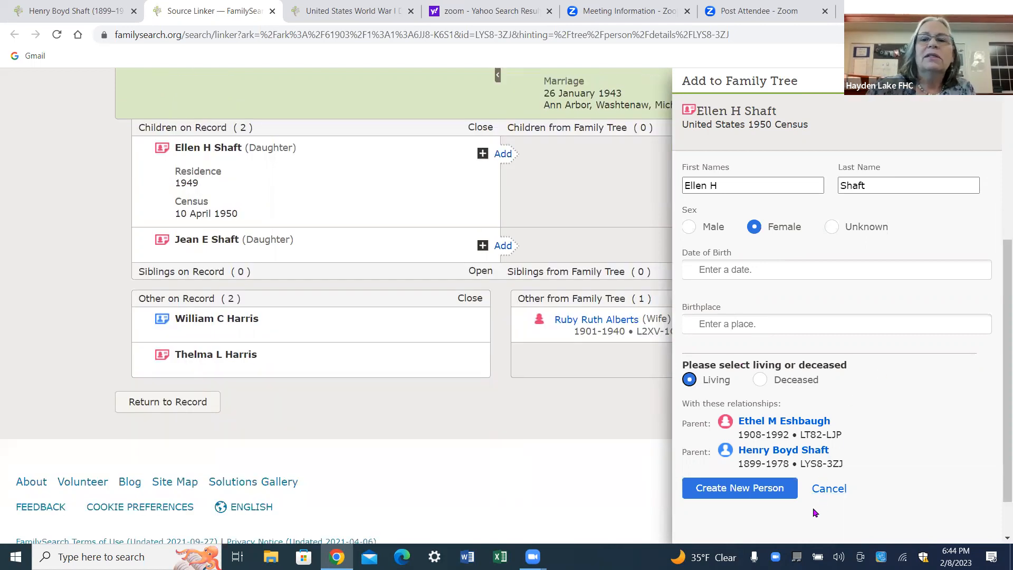
{"action": "left_click", "coordinate": [767, 489]}
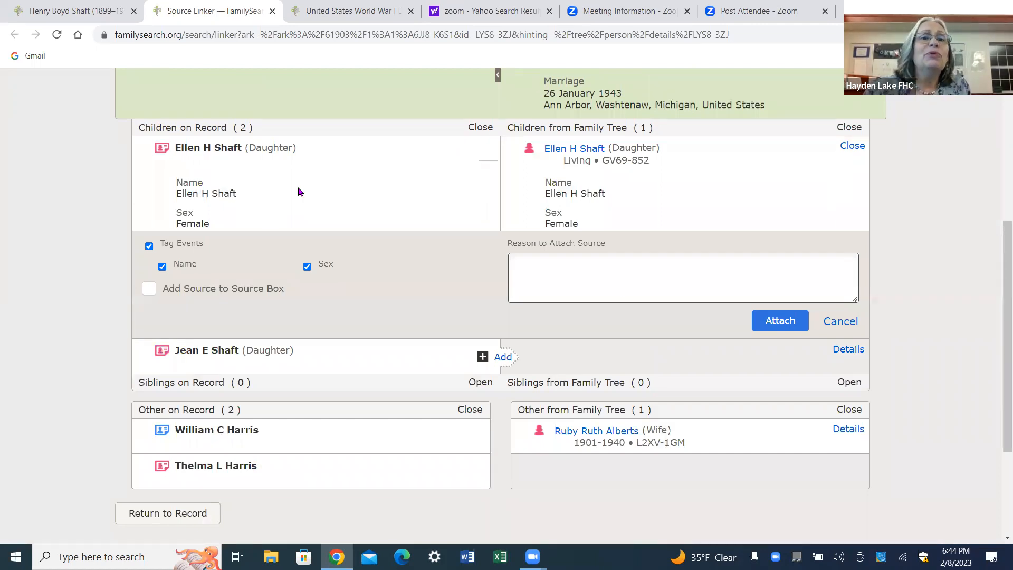
{"action": "left_click", "coordinate": [780, 320]}
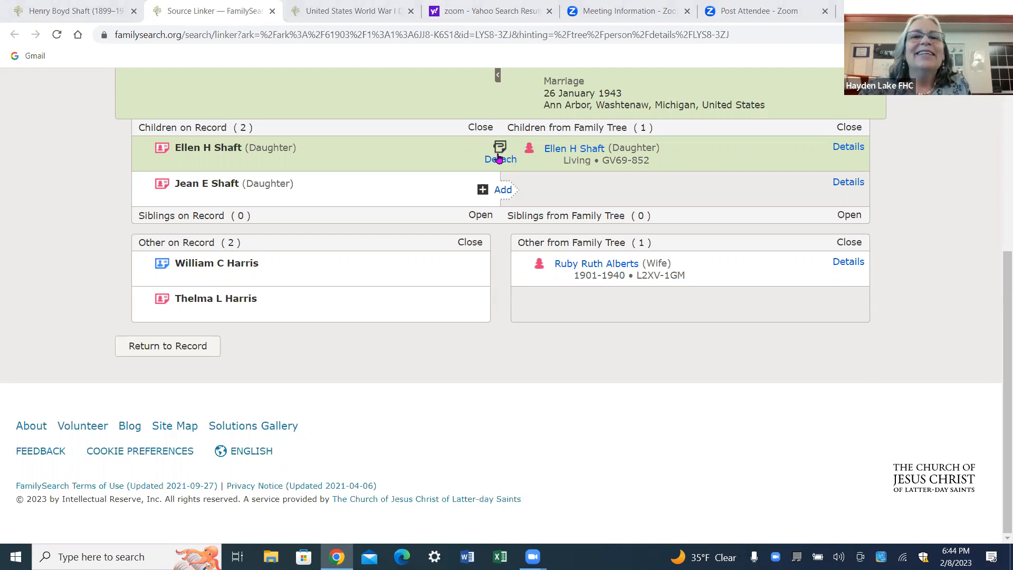
{"action": "left_click", "coordinate": [502, 190]}
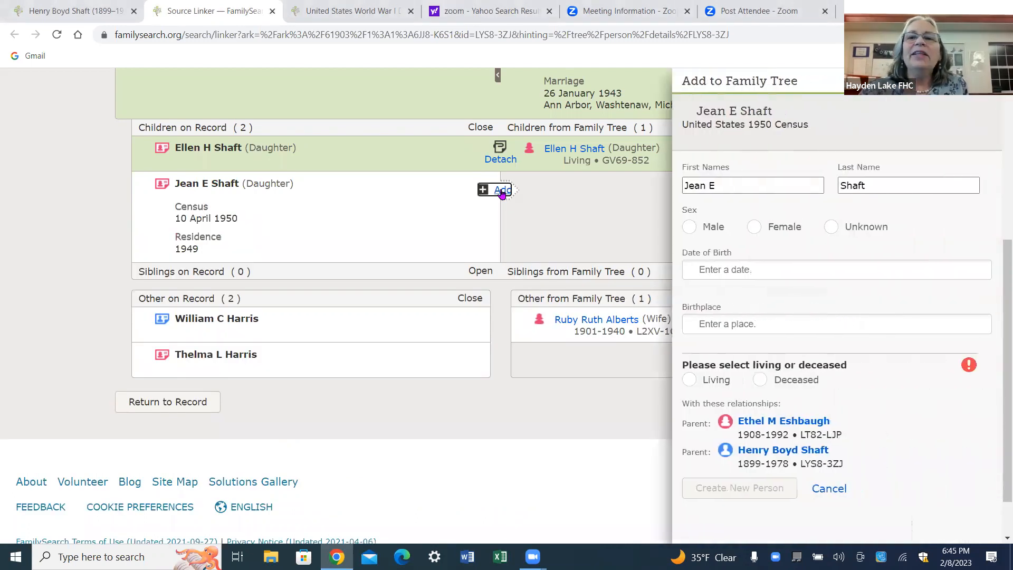
{"action": "left_click", "coordinate": [756, 228]}
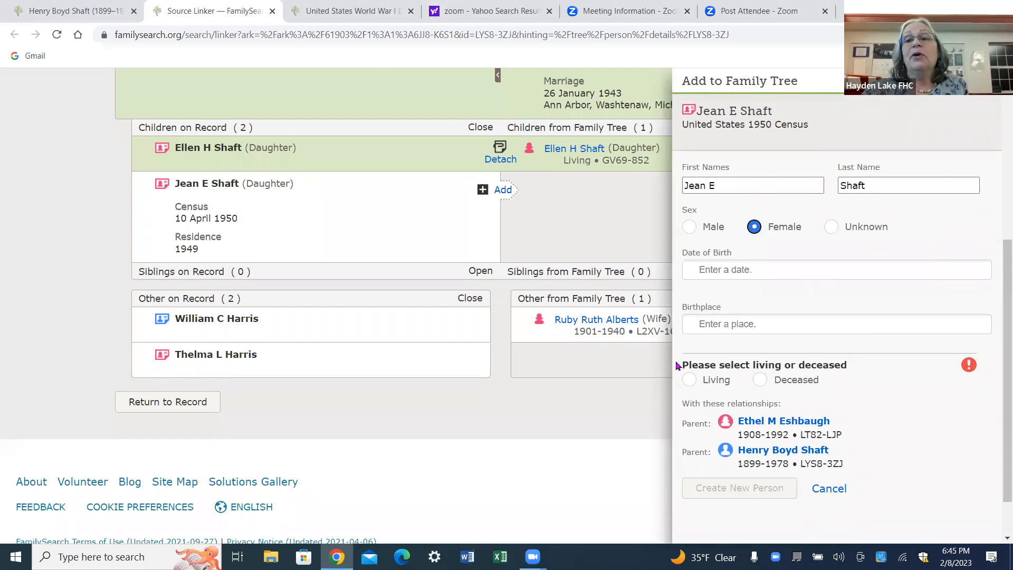
{"action": "scroll", "coordinate": [762, 384], "scroll_direction": "down", "scroll_amount": 1}
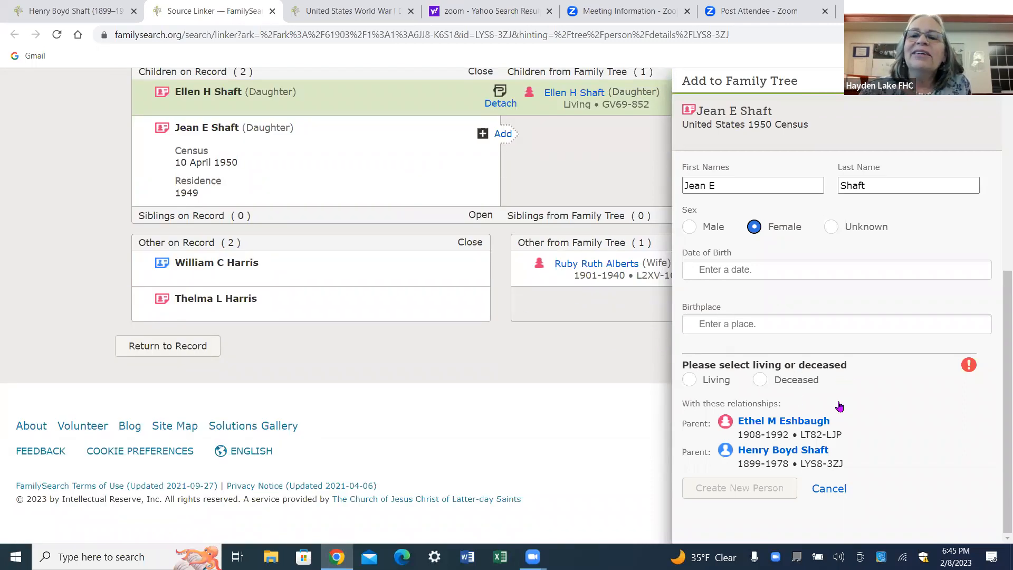
{"action": "left_click", "coordinate": [691, 382]}
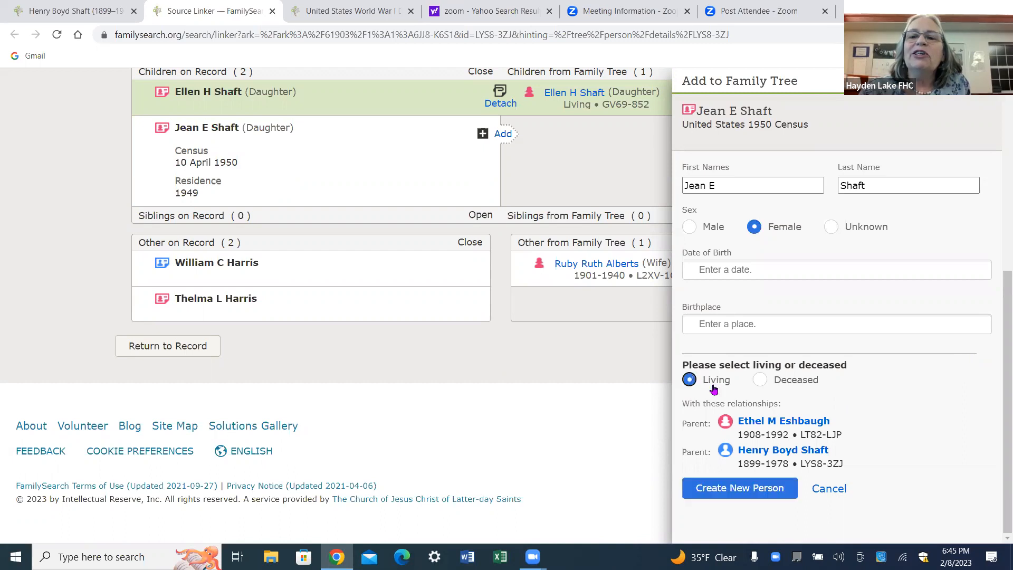
{"action": "left_click", "coordinate": [755, 488]}
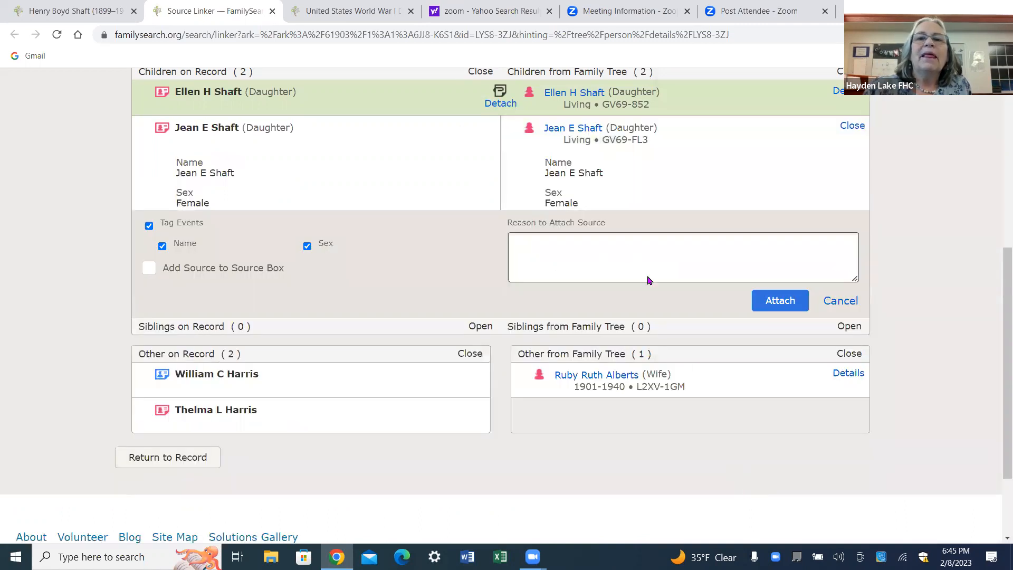
{"action": "left_click", "coordinate": [782, 303]}
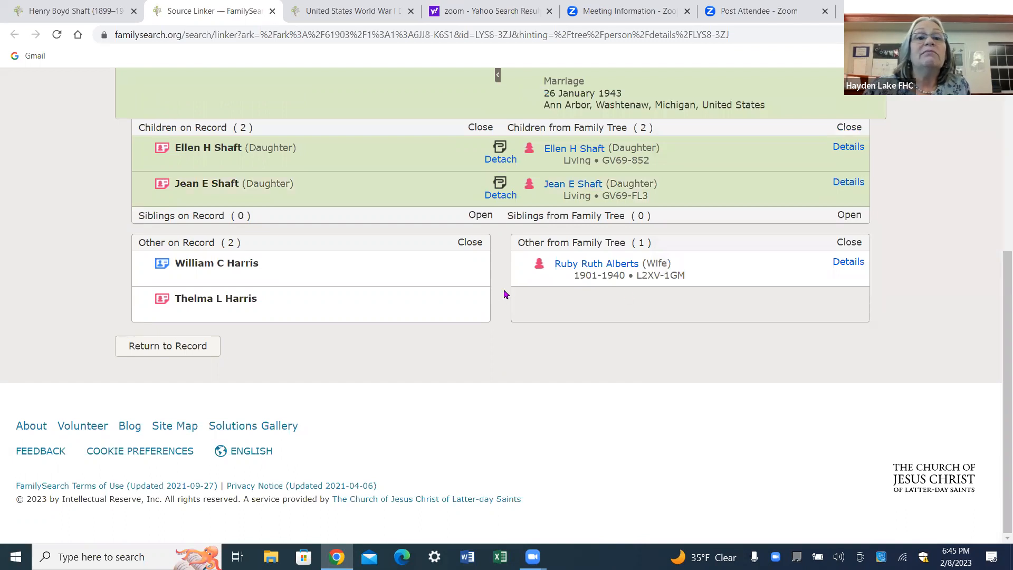
{"action": "scroll", "coordinate": [500, 285], "scroll_direction": "up", "scroll_amount": 4}
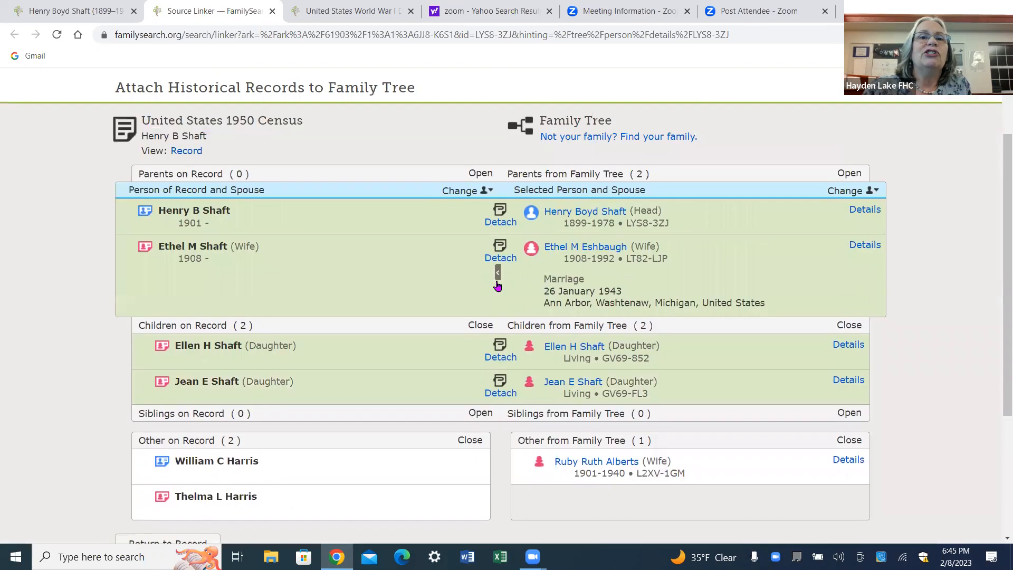
{"action": "scroll", "coordinate": [497, 285], "scroll_direction": "up", "scroll_amount": 1}
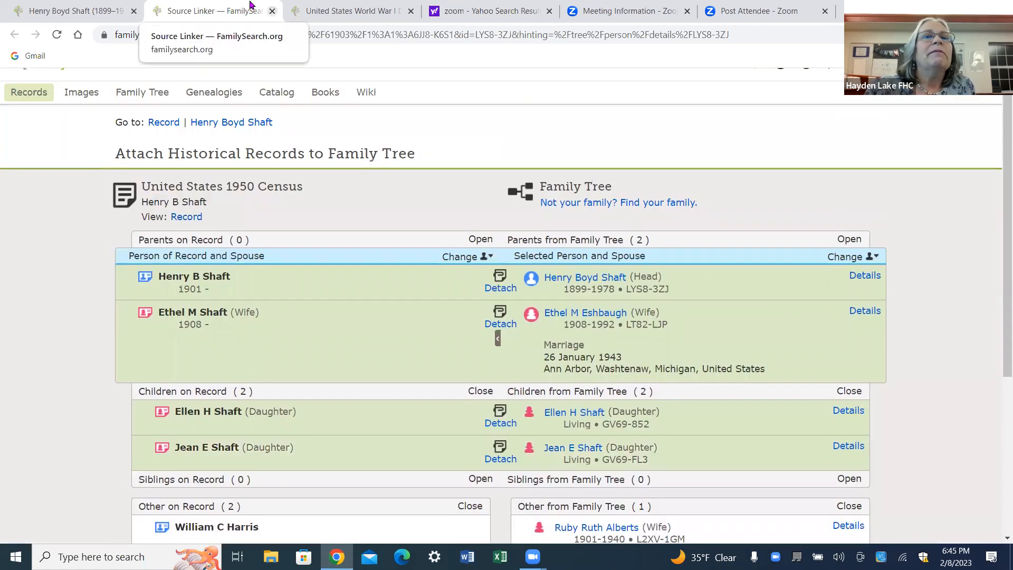
{"action": "left_click", "coordinate": [272, 11]}
{"action": "right_click", "coordinate": [221, 161]}
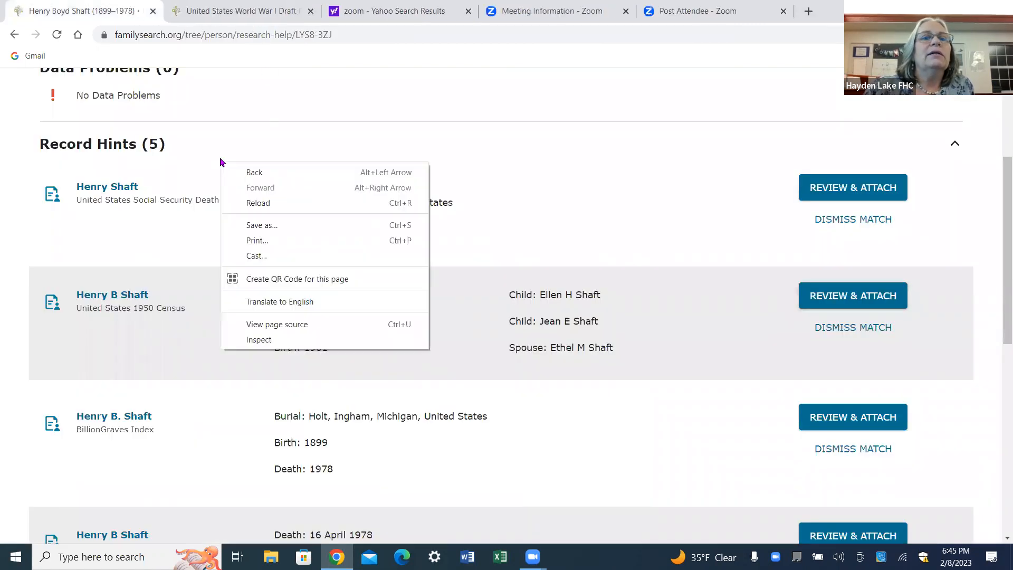
{"action": "left_click", "coordinate": [263, 204]}
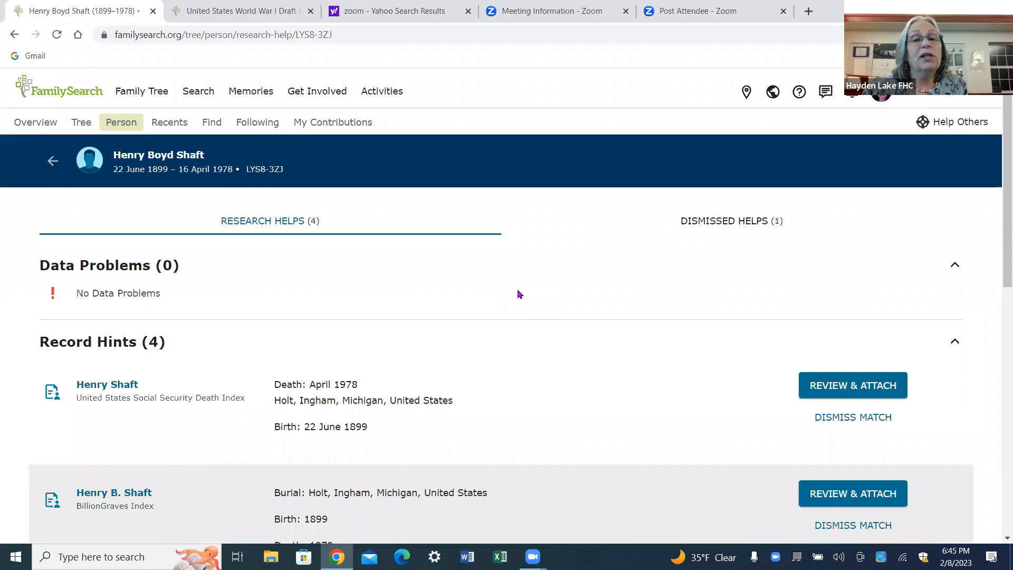
{"action": "scroll", "coordinate": [517, 279], "scroll_direction": "down", "scroll_amount": 1}
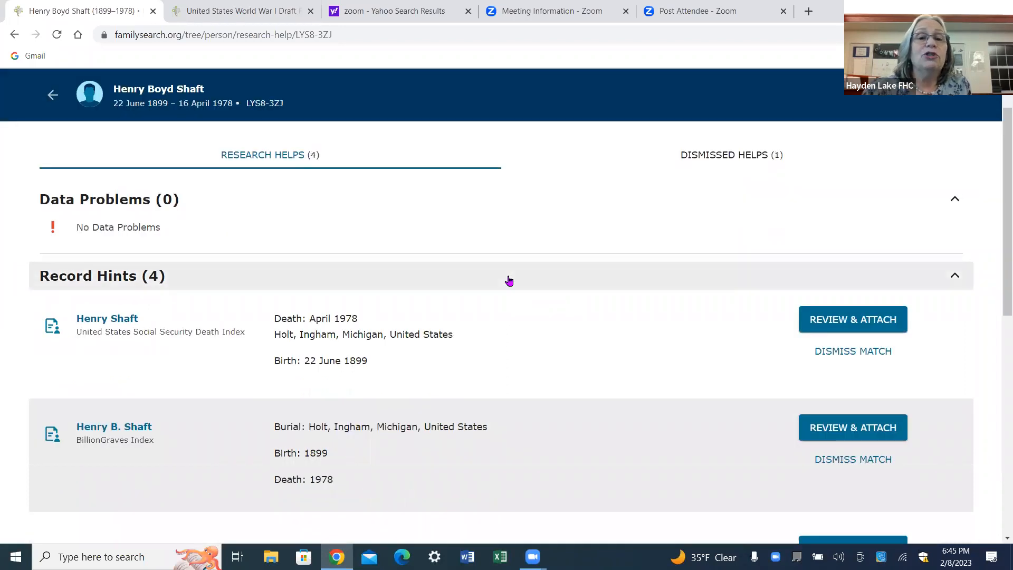
{"action": "scroll", "coordinate": [506, 281], "scroll_direction": "down", "scroll_amount": 1}
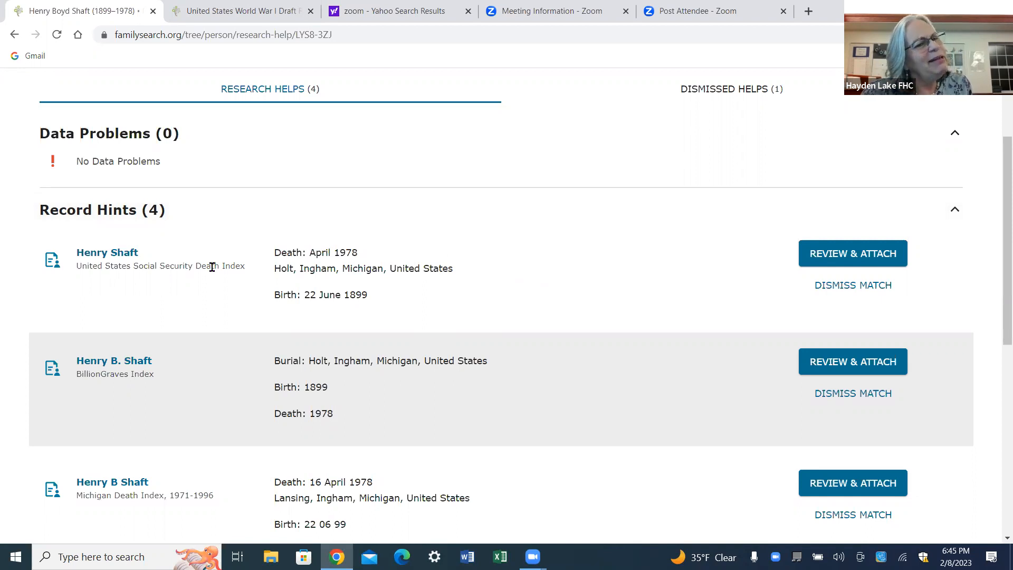
{"action": "scroll", "coordinate": [228, 267], "scroll_direction": "down", "scroll_amount": 3}
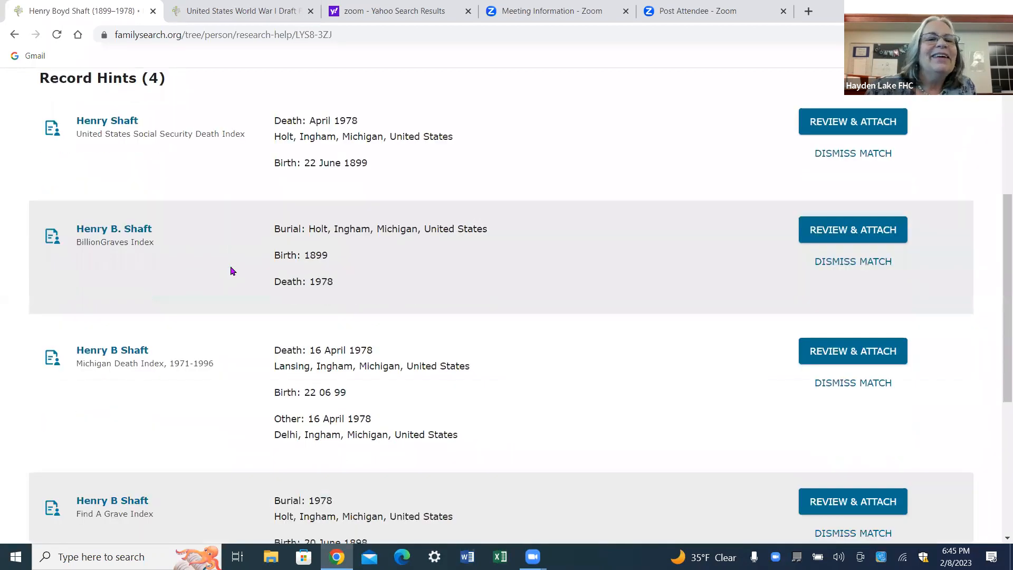
{"action": "scroll", "coordinate": [231, 271], "scroll_direction": "down", "scroll_amount": 3}
{"action": "scroll", "coordinate": [230, 271], "scroll_direction": "down", "scroll_amount": 3}
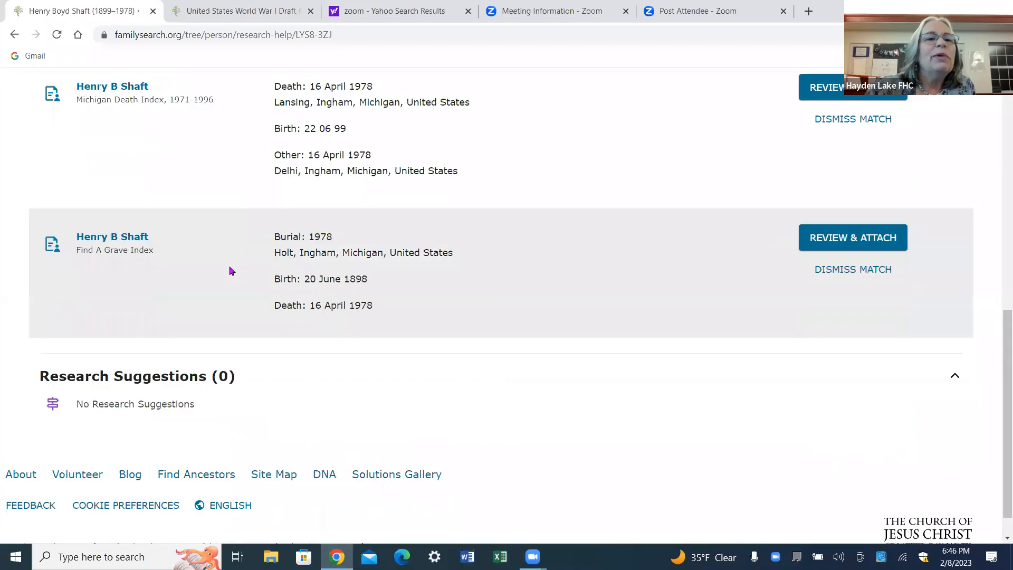
{"action": "scroll", "coordinate": [229, 267], "scroll_direction": "up", "scroll_amount": 10}
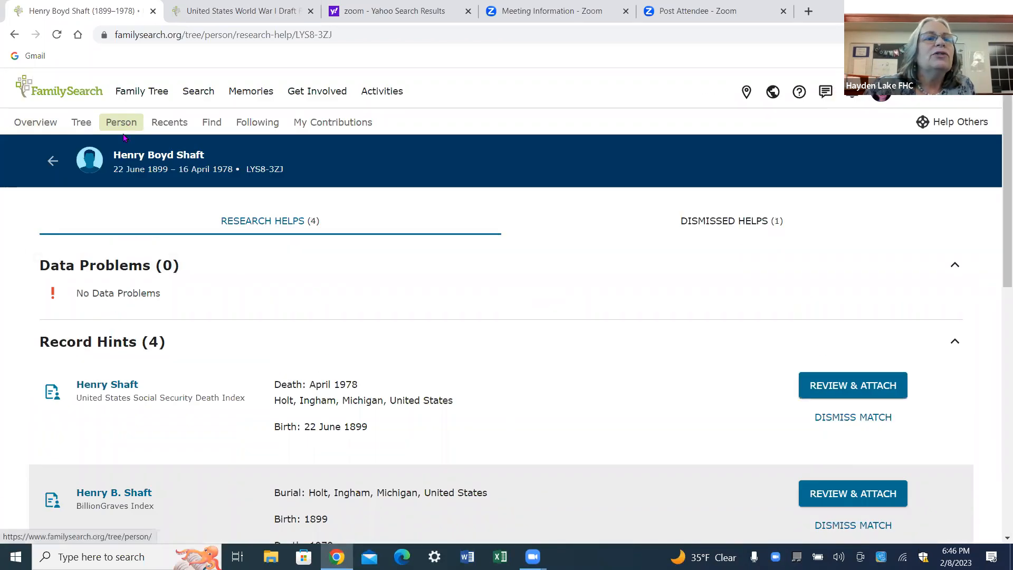
Step: Open Henry Boyd Shaft's Details page and show father John Peter Shaft's 1867–1939 summary card
{"action": "left_click", "coordinate": [52, 162]}
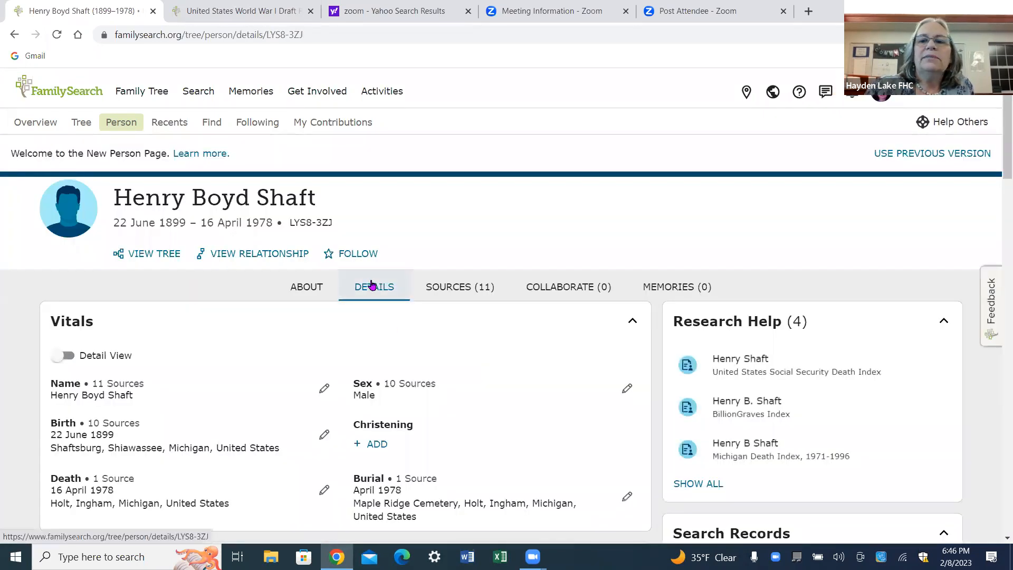
{"action": "scroll", "coordinate": [372, 285], "scroll_direction": "down", "scroll_amount": 10}
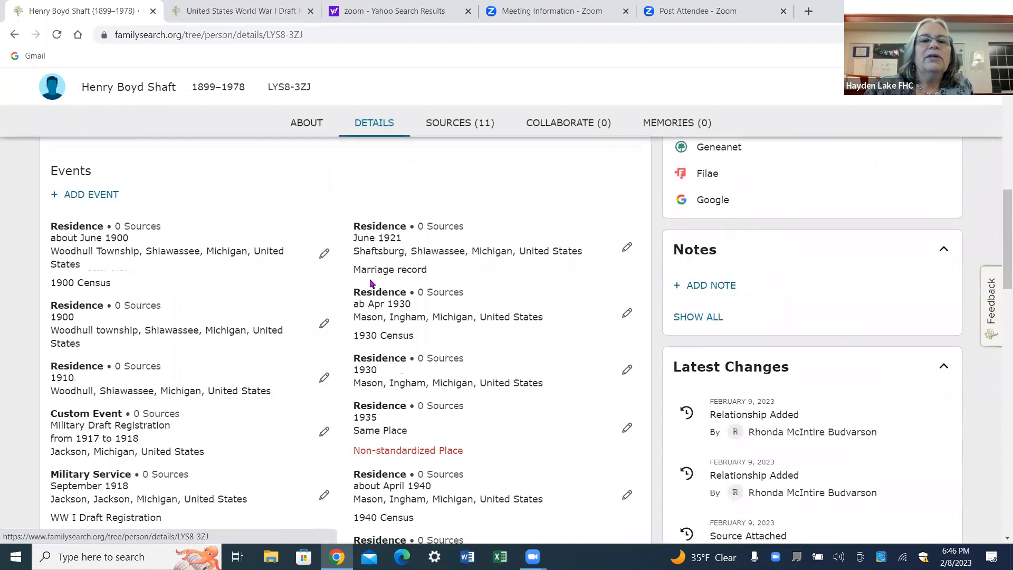
{"action": "scroll", "coordinate": [370, 283], "scroll_direction": "down", "scroll_amount": 15}
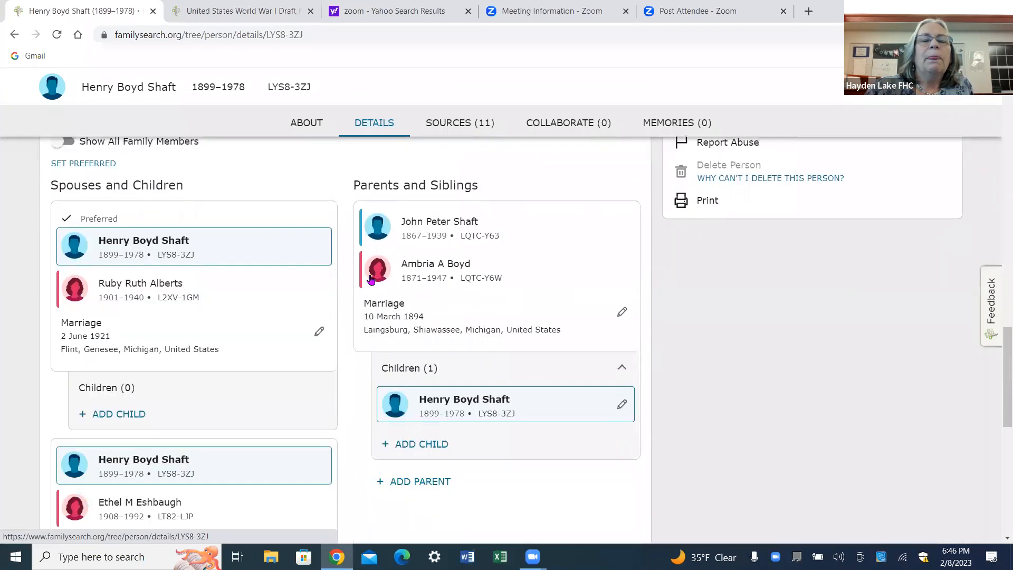
{"action": "mouse_move", "coordinate": [458, 225]}
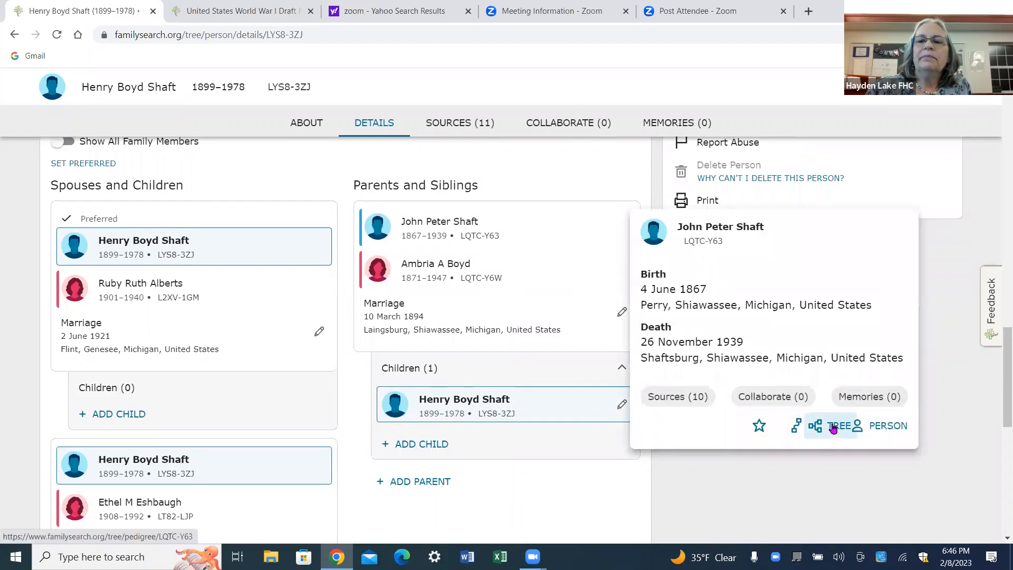
{"action": "left_click", "coordinate": [873, 425]}
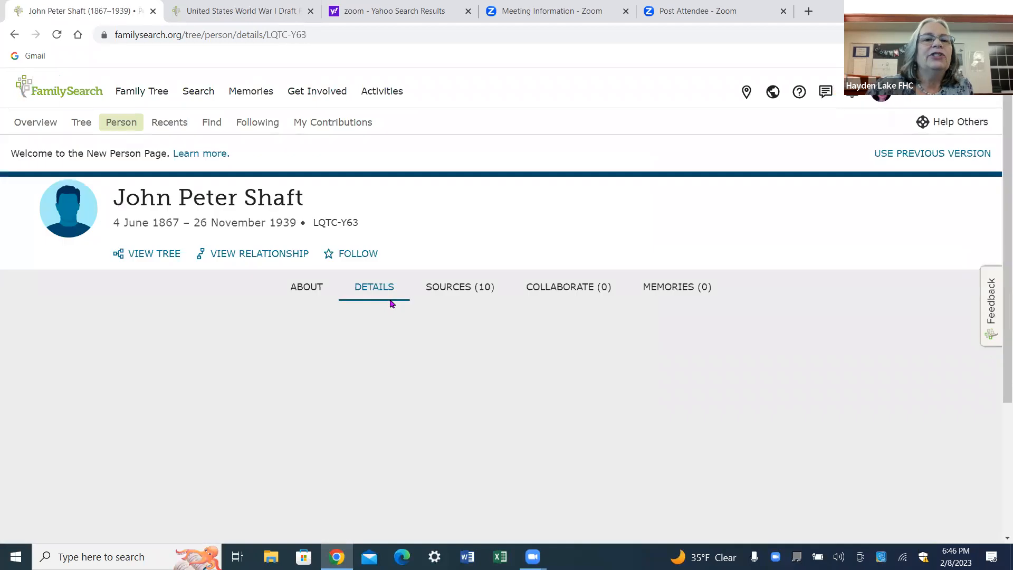
{"action": "scroll", "coordinate": [368, 275], "scroll_direction": "down", "scroll_amount": 1}
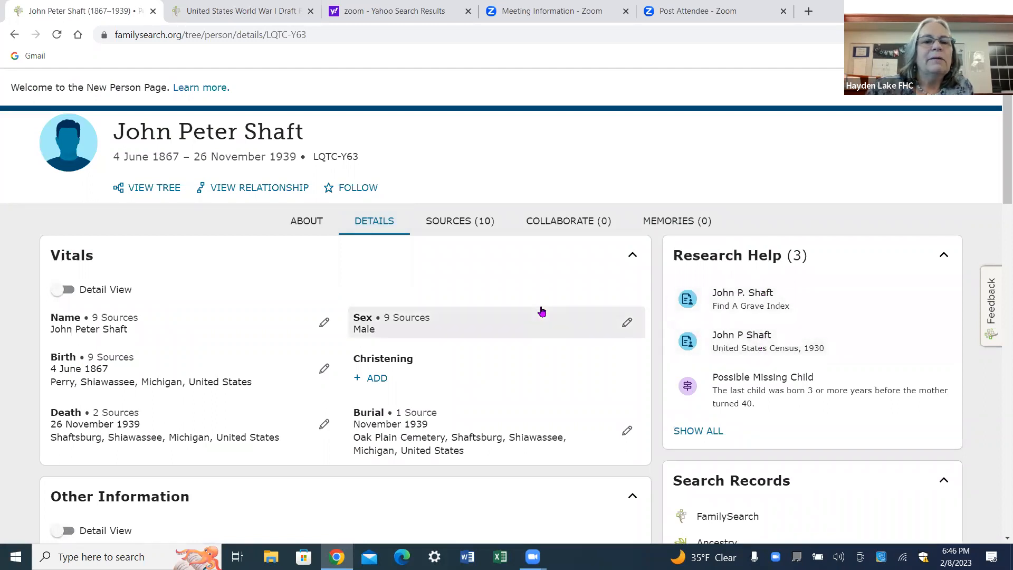
{"action": "scroll", "coordinate": [541, 311], "scroll_direction": "down", "scroll_amount": 1}
{"action": "scroll", "coordinate": [538, 306], "scroll_direction": "up", "scroll_amount": 2}
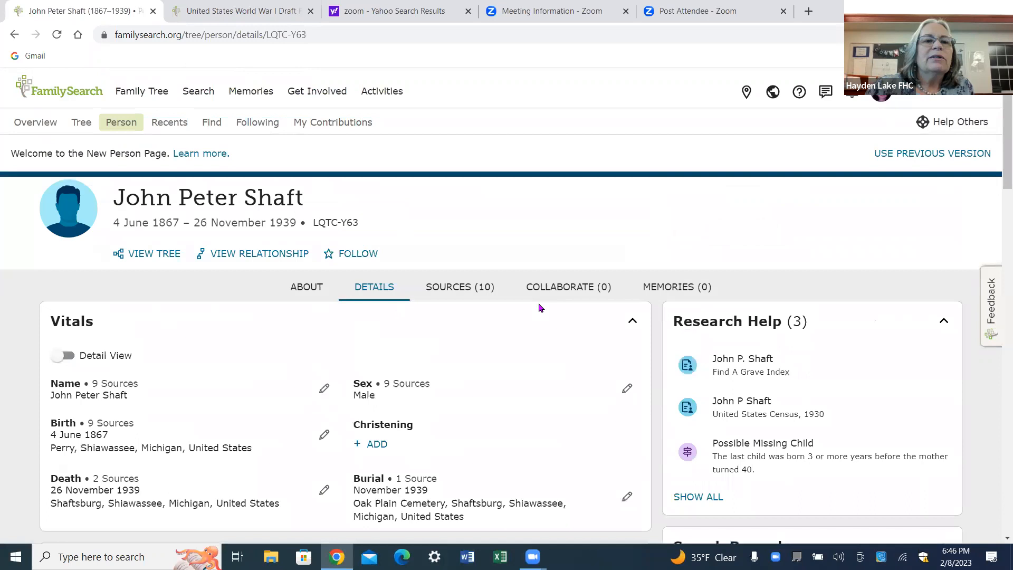
Step: View his 1930 US Census hint: age 62, married household head in Woodhull, Michigan
{"action": "left_click", "coordinate": [756, 405]}
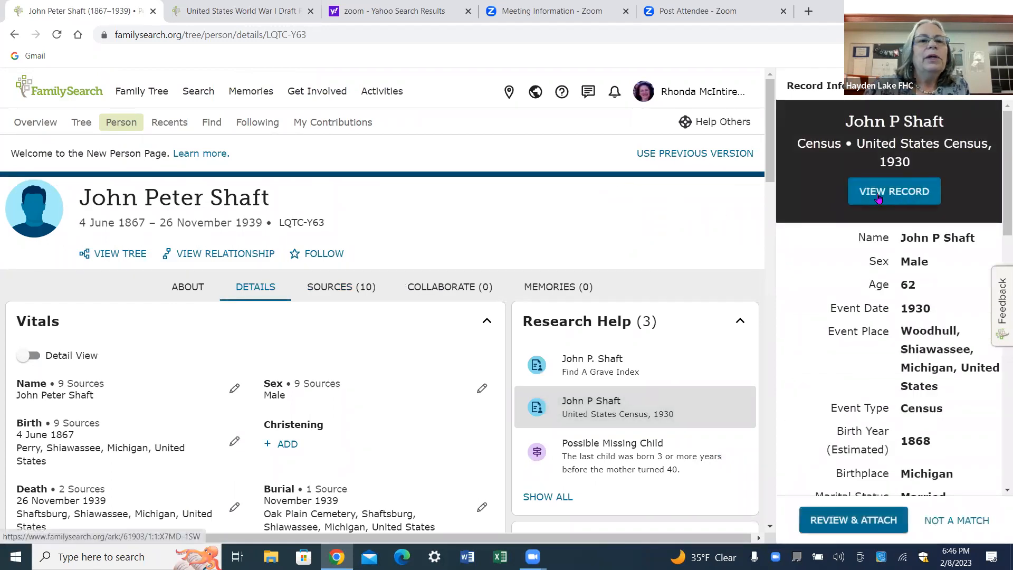
{"action": "scroll", "coordinate": [832, 243], "scroll_direction": "down", "scroll_amount": 4}
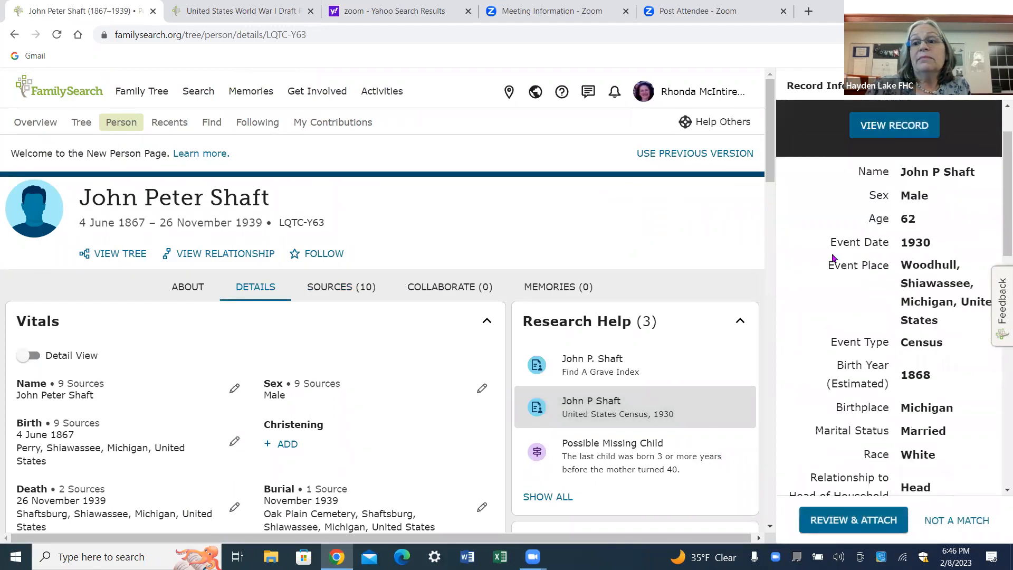
{"action": "scroll", "coordinate": [829, 253], "scroll_direction": "down", "scroll_amount": 6}
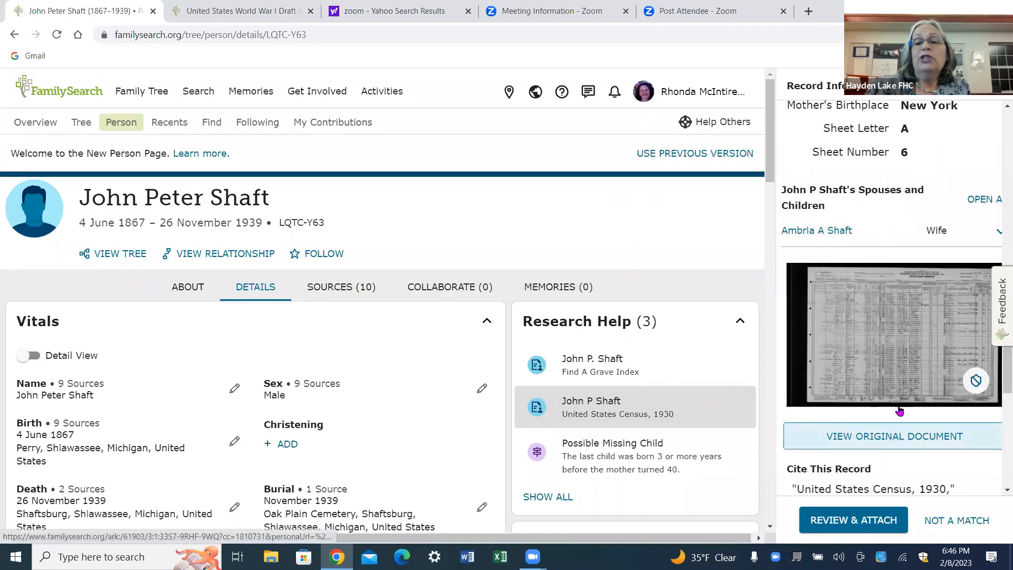
{"action": "scroll", "coordinate": [899, 410], "scroll_direction": "down", "scroll_amount": 5}
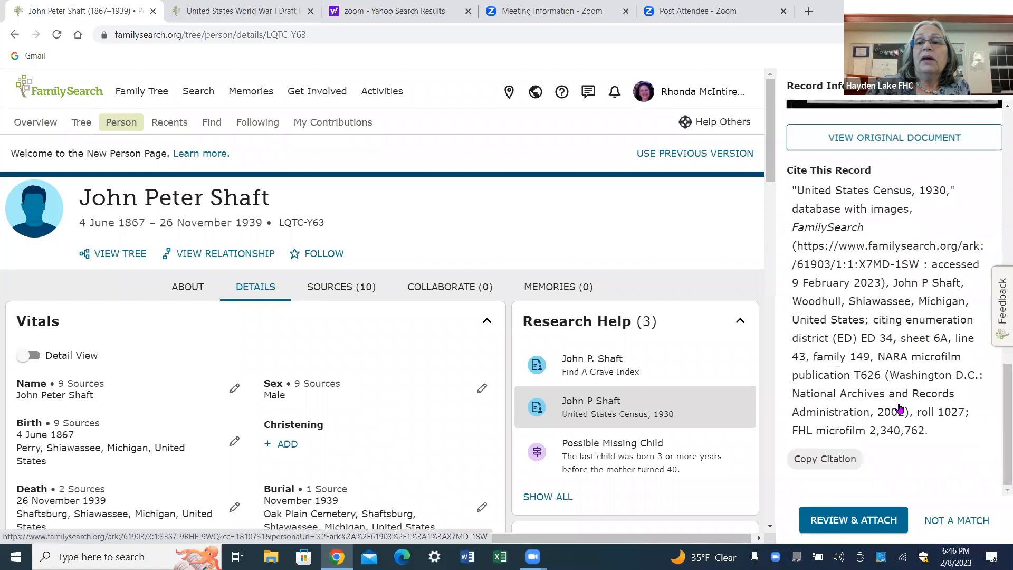
{"action": "left_click", "coordinate": [870, 521]}
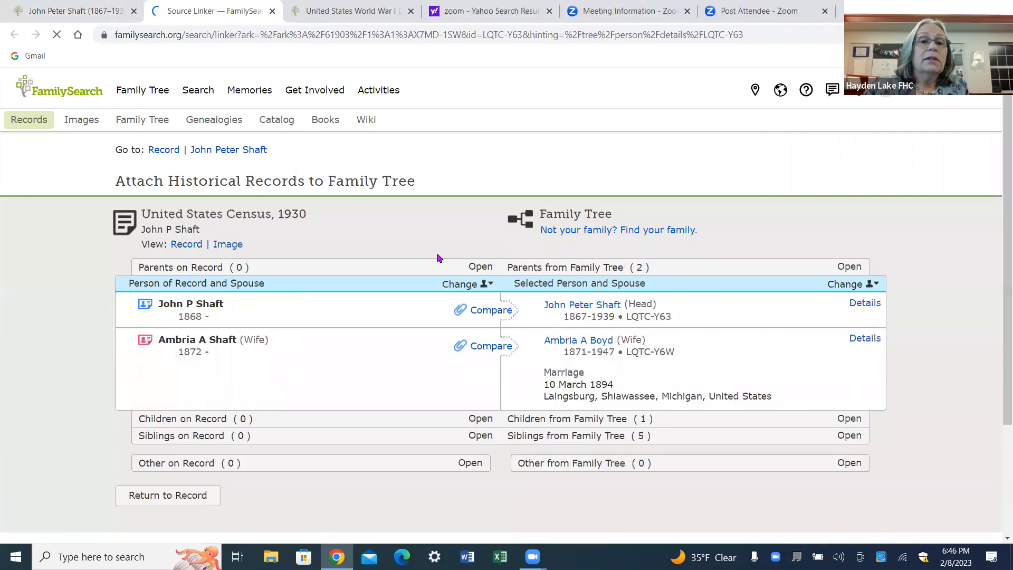
{"action": "scroll", "coordinate": [37, 353], "scroll_direction": "down", "scroll_amount": 2}
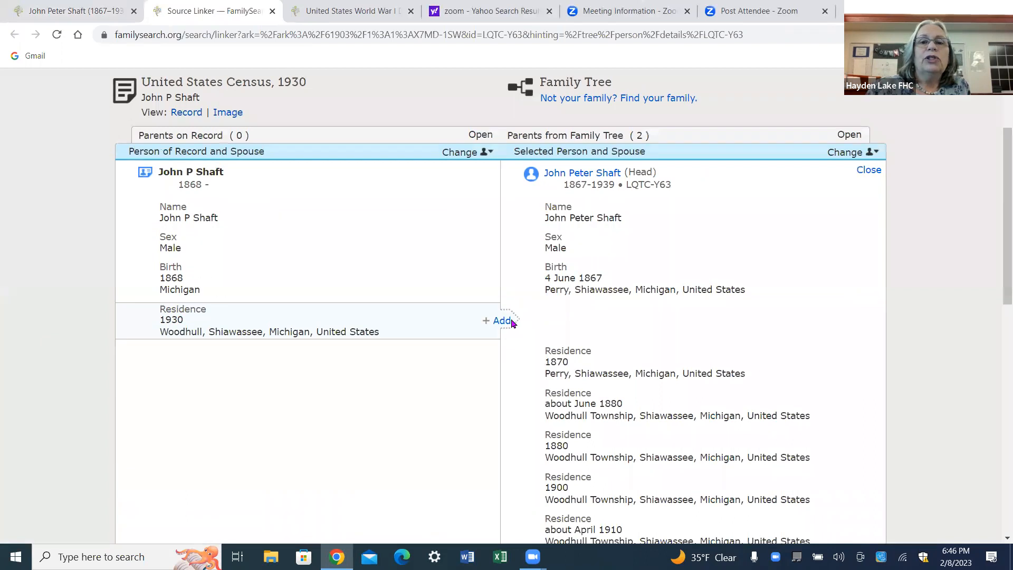
{"action": "left_click", "coordinate": [505, 321]}
{"action": "scroll", "coordinate": [776, 355], "scroll_direction": "down", "scroll_amount": 3}
{"action": "scroll", "coordinate": [774, 362], "scroll_direction": "down", "scroll_amount": 3}
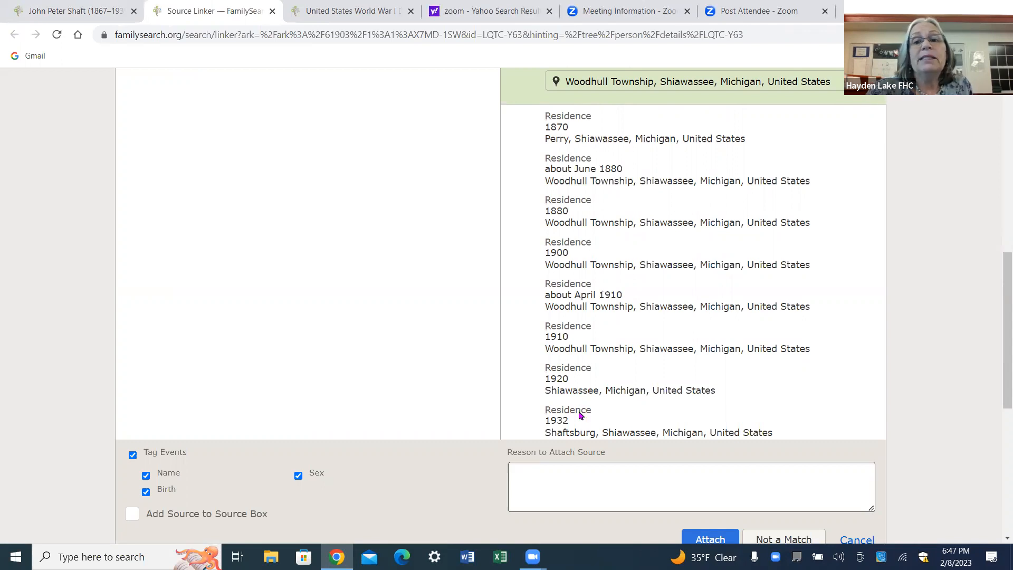
{"action": "scroll", "coordinate": [572, 392], "scroll_direction": "up", "scroll_amount": 5}
{"action": "scroll", "coordinate": [571, 392], "scroll_direction": "down", "scroll_amount": 6}
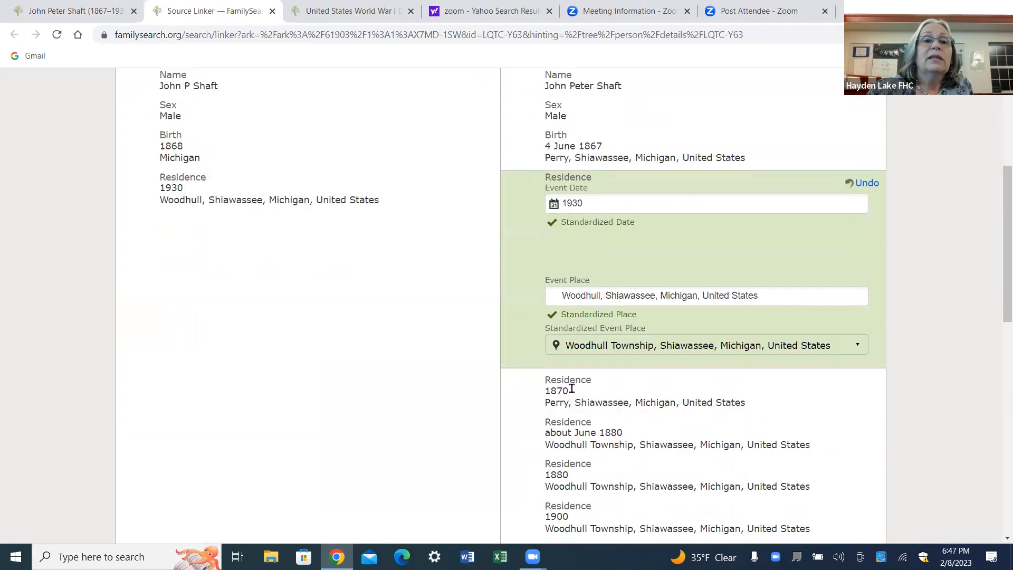
{"action": "left_click", "coordinate": [712, 473]}
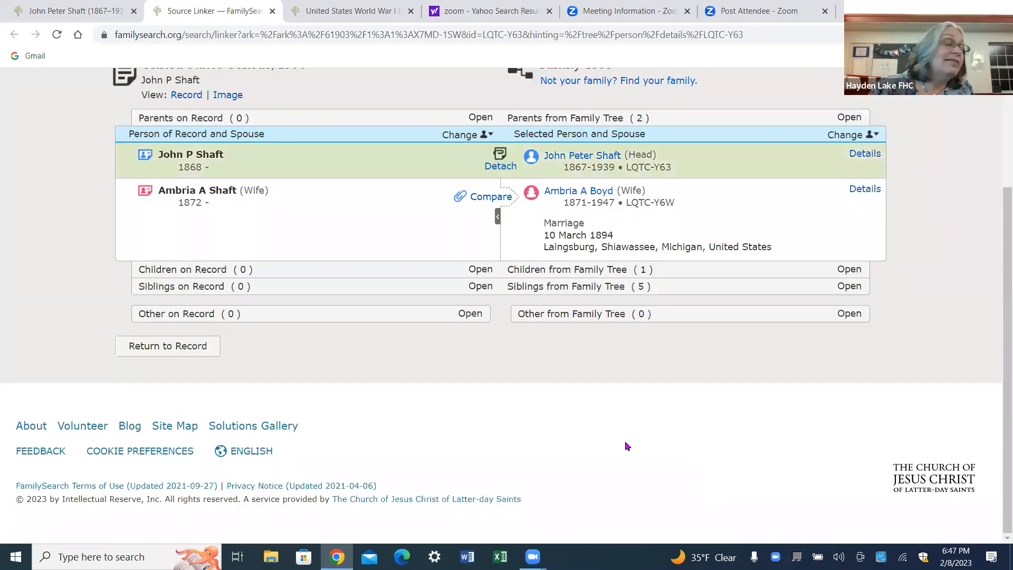
{"action": "left_click", "coordinate": [486, 198]}
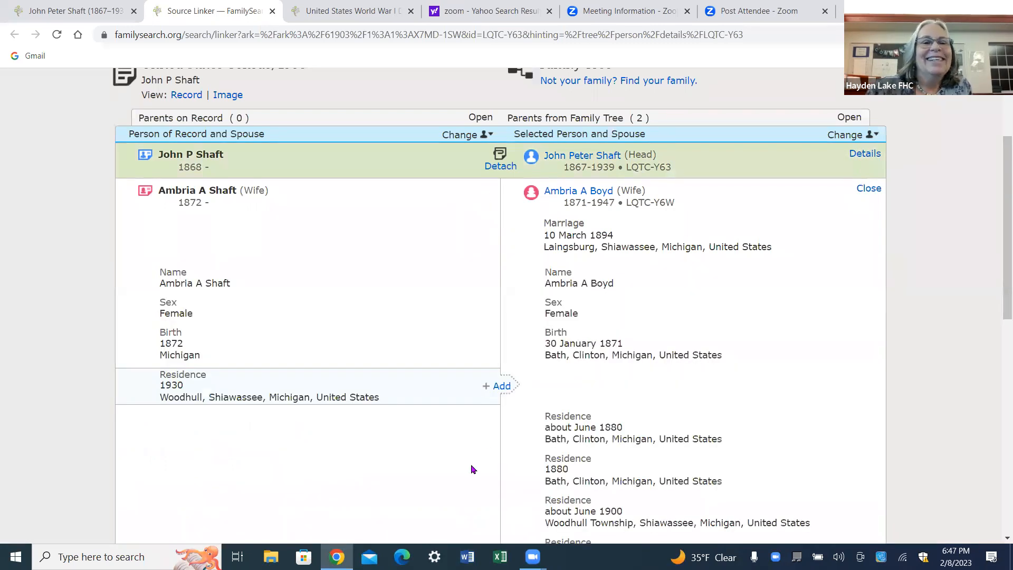
{"action": "left_click", "coordinate": [503, 386]}
{"action": "scroll", "coordinate": [653, 322], "scroll_direction": "down", "scroll_amount": 8}
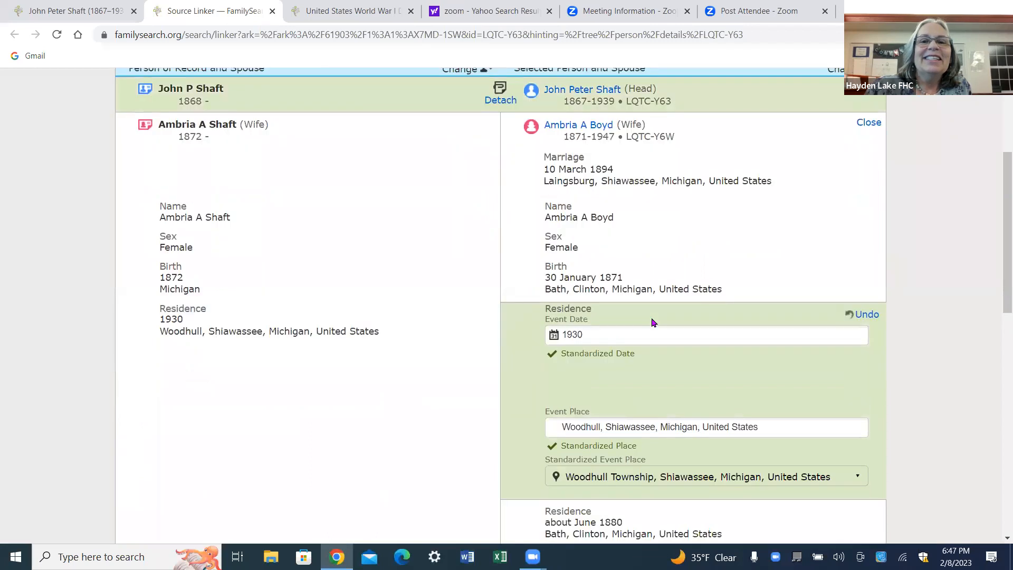
{"action": "scroll", "coordinate": [653, 322], "scroll_direction": "down", "scroll_amount": 4}
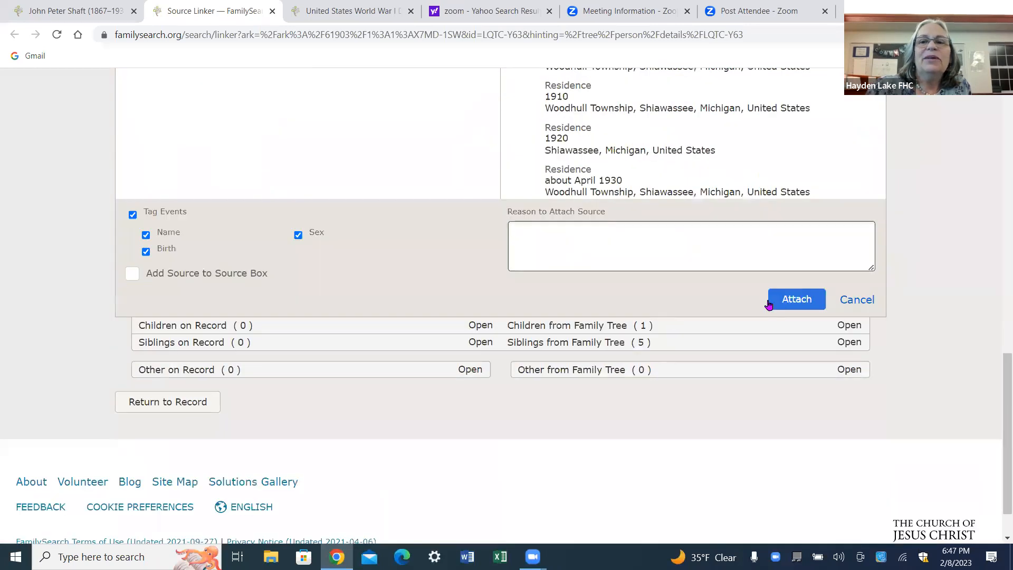
{"action": "left_click", "coordinate": [790, 302]}
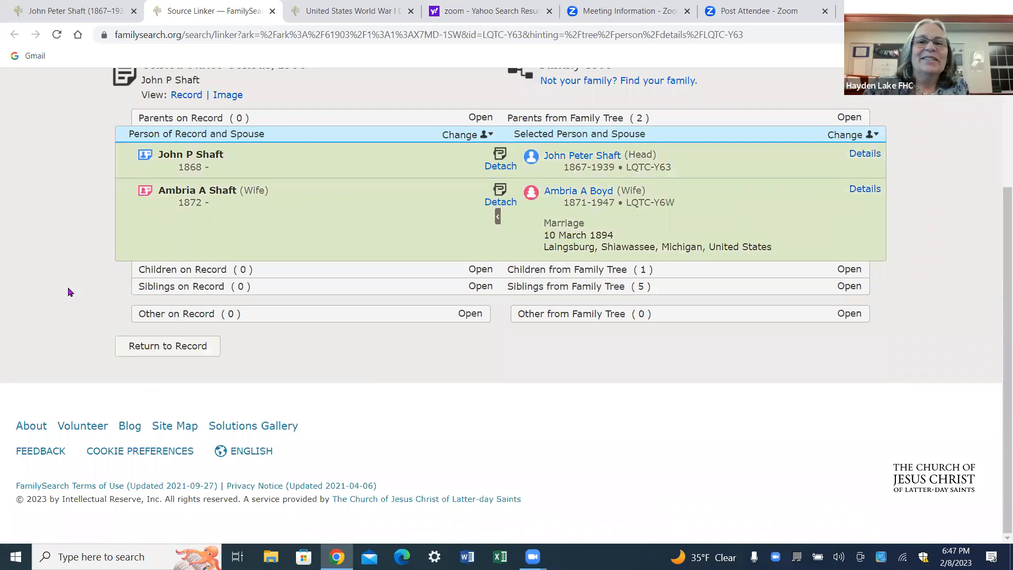
{"action": "scroll", "coordinate": [67, 290], "scroll_direction": "up", "scroll_amount": 3}
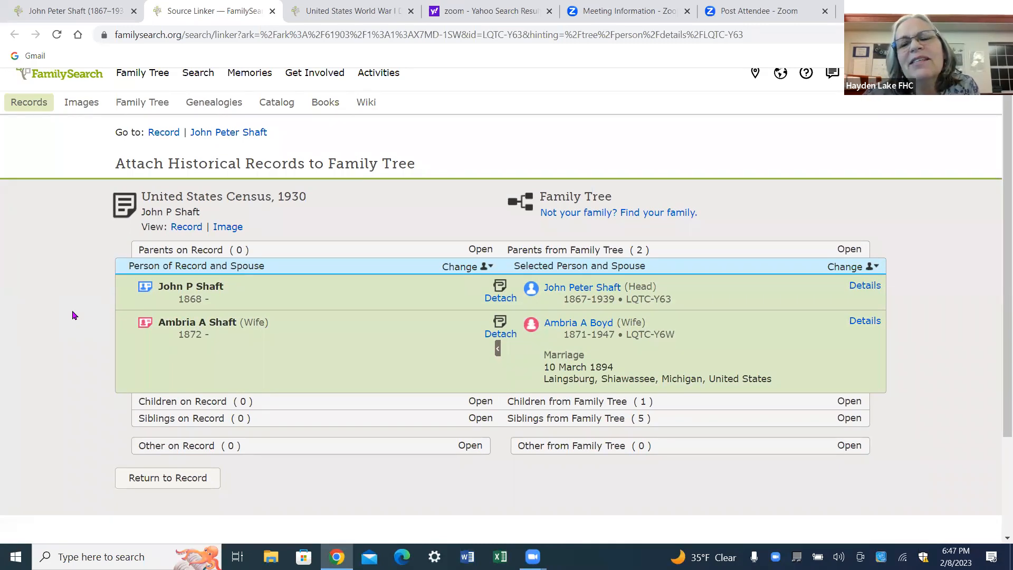
{"action": "scroll", "coordinate": [73, 315], "scroll_direction": "up", "scroll_amount": 1}
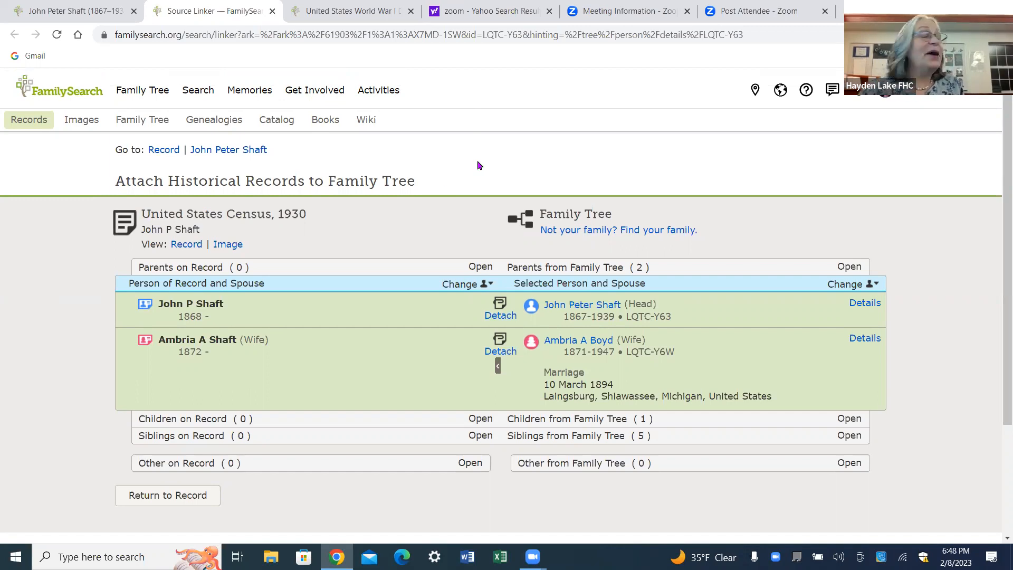
{"action": "scroll", "coordinate": [479, 165], "scroll_direction": "down", "scroll_amount": 3}
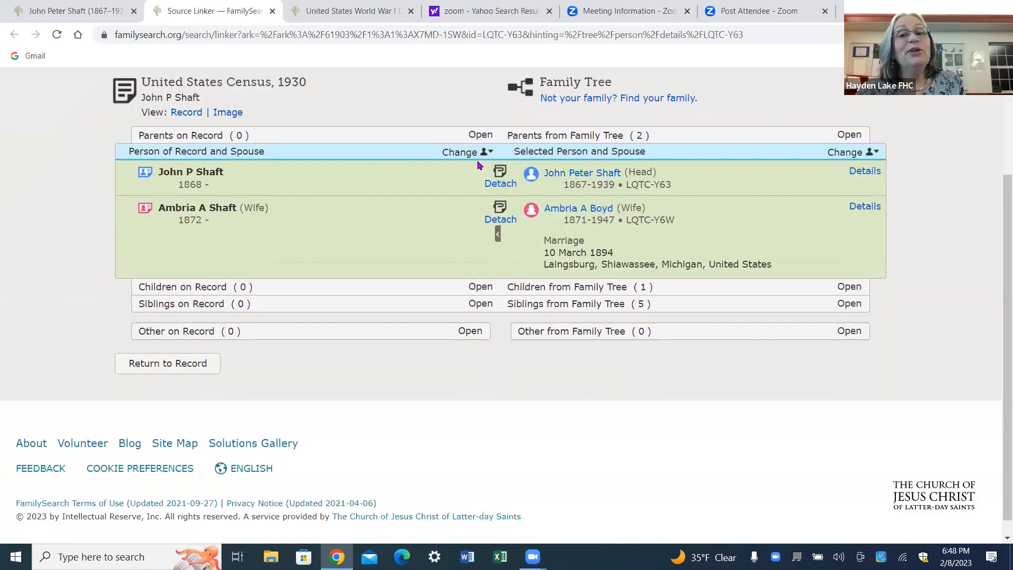
{"action": "scroll", "coordinate": [476, 165], "scroll_direction": "up", "scroll_amount": 3}
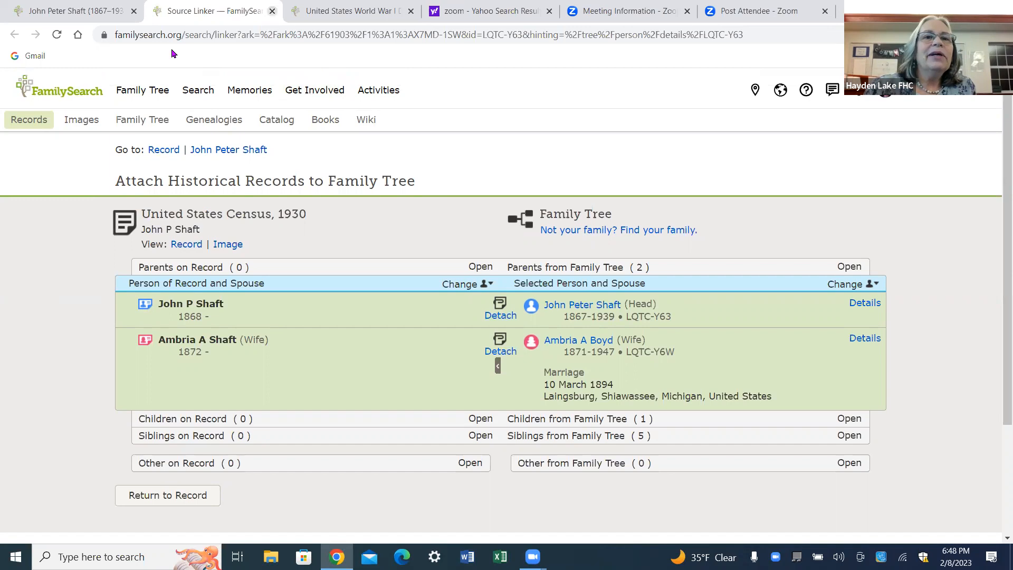
{"action": "left_click", "coordinate": [273, 11]}
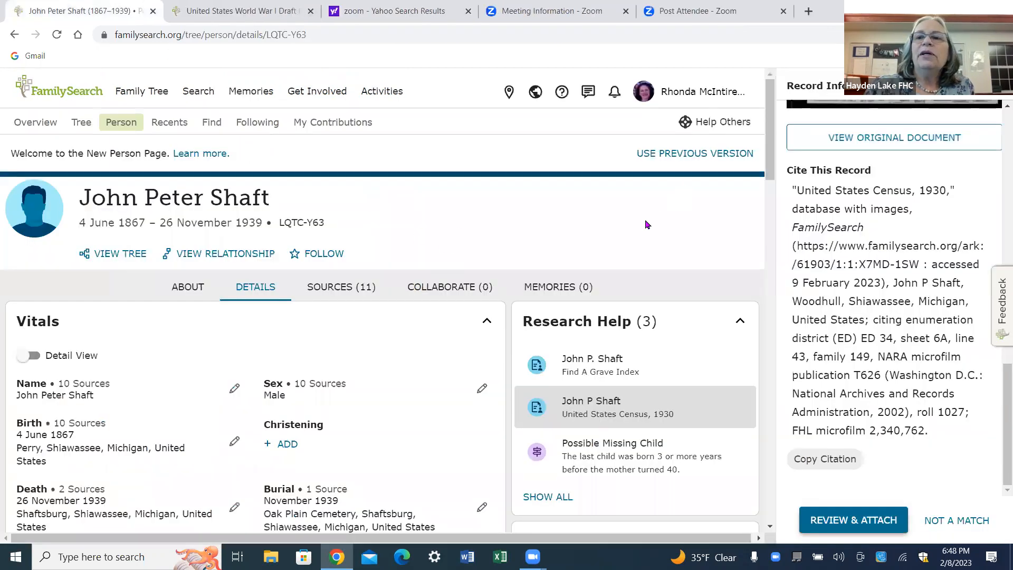
{"action": "right_click", "coordinate": [397, 236]}
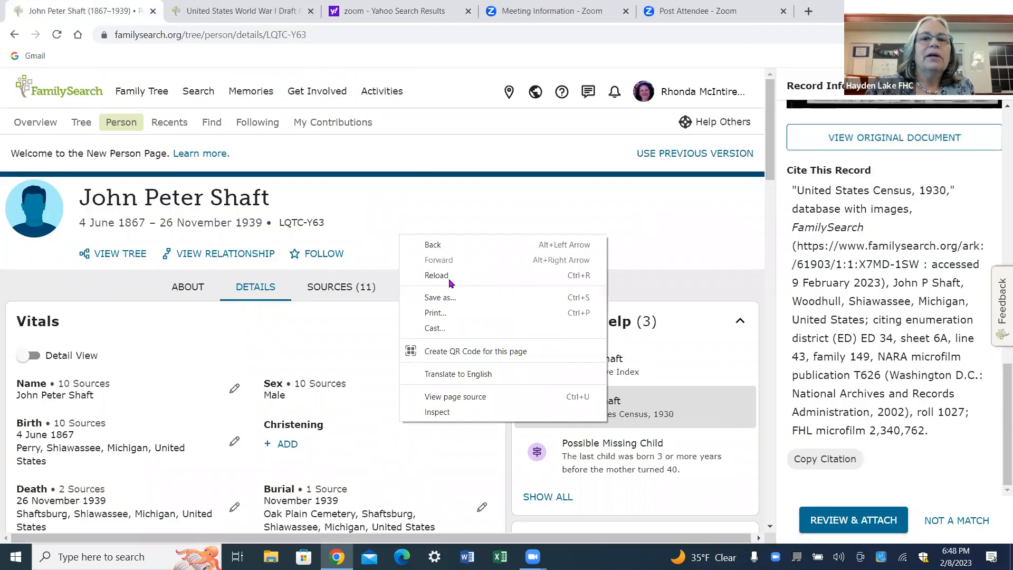
{"action": "left_click", "coordinate": [448, 276]}
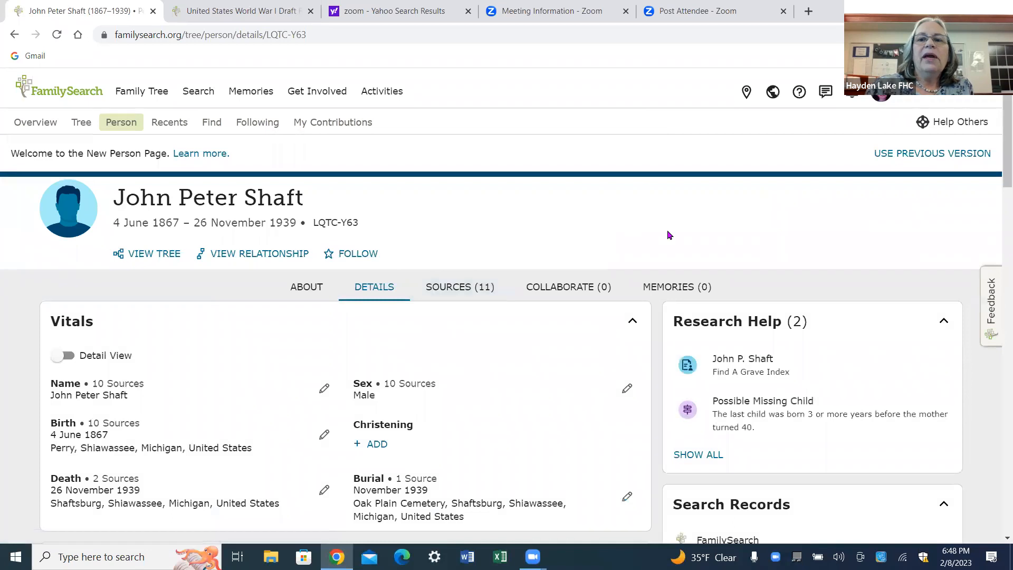
{"action": "scroll", "coordinate": [669, 232], "scroll_direction": "down", "scroll_amount": 1}
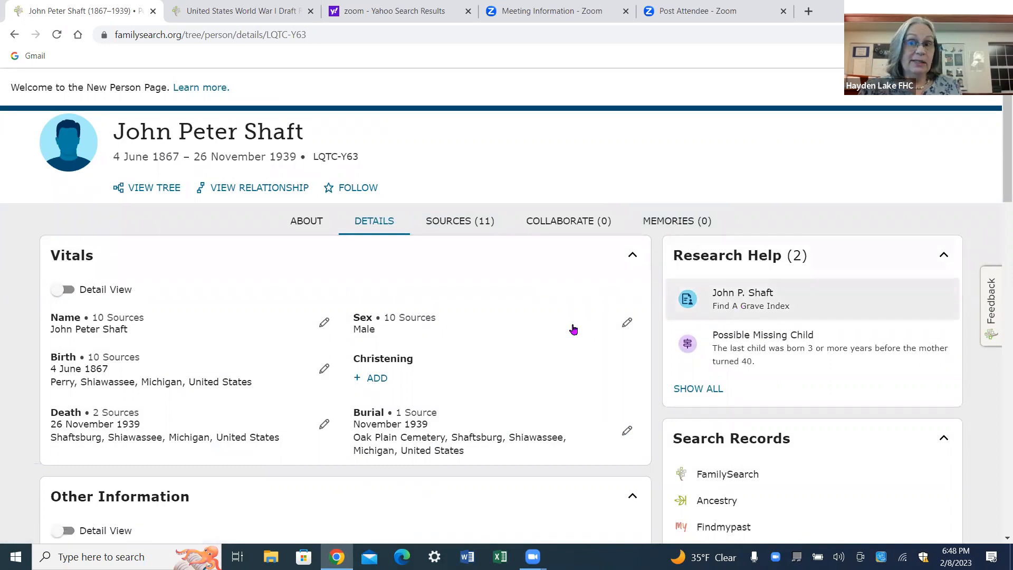
{"action": "scroll", "coordinate": [571, 323], "scroll_direction": "down", "scroll_amount": 3}
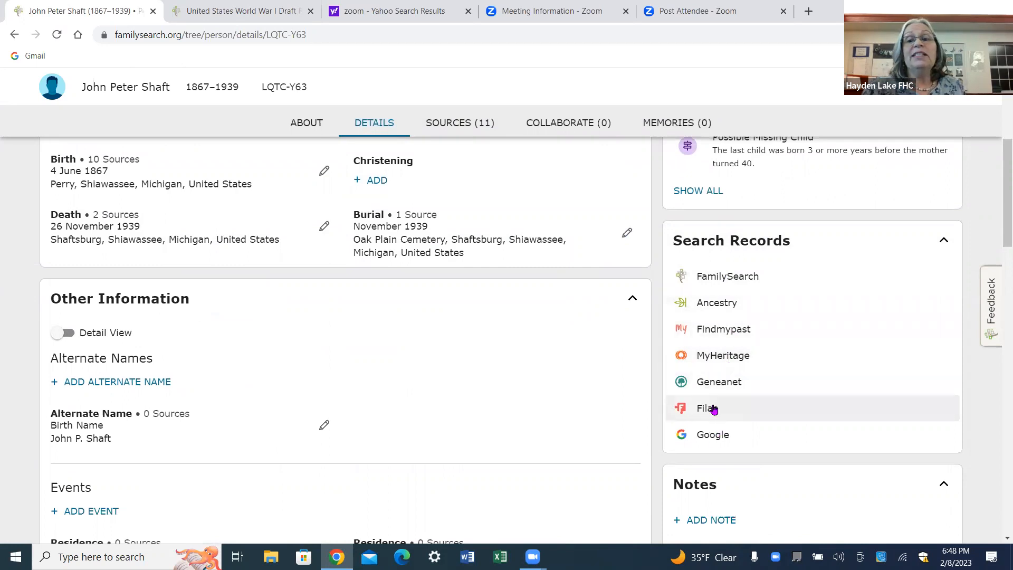
{"action": "left_click", "coordinate": [715, 278]}
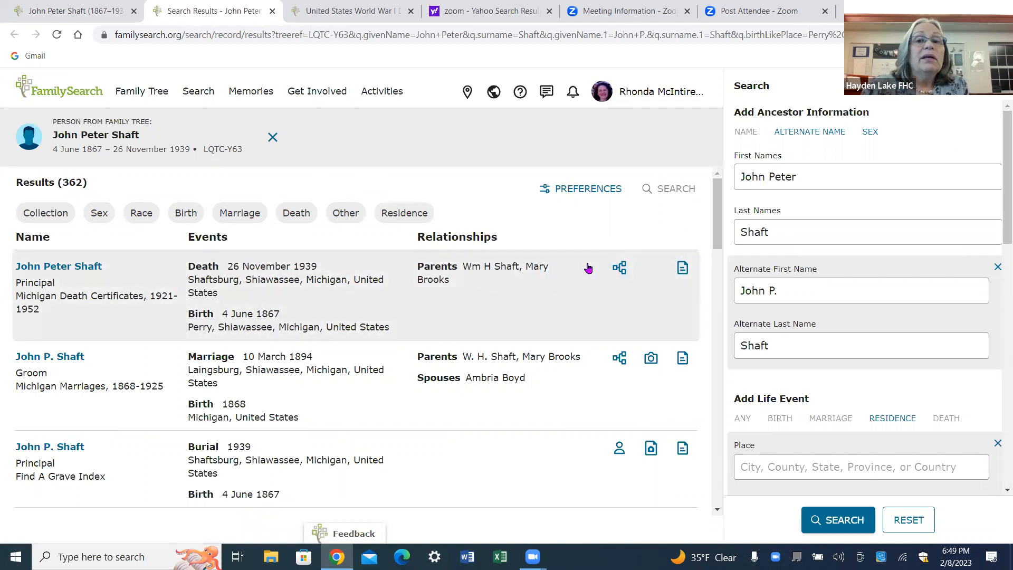
Step: Scroll John's search results and open the Find A Grave Index record's possible tree matches
{"action": "scroll", "coordinate": [588, 268], "scroll_direction": "down", "scroll_amount": 1}
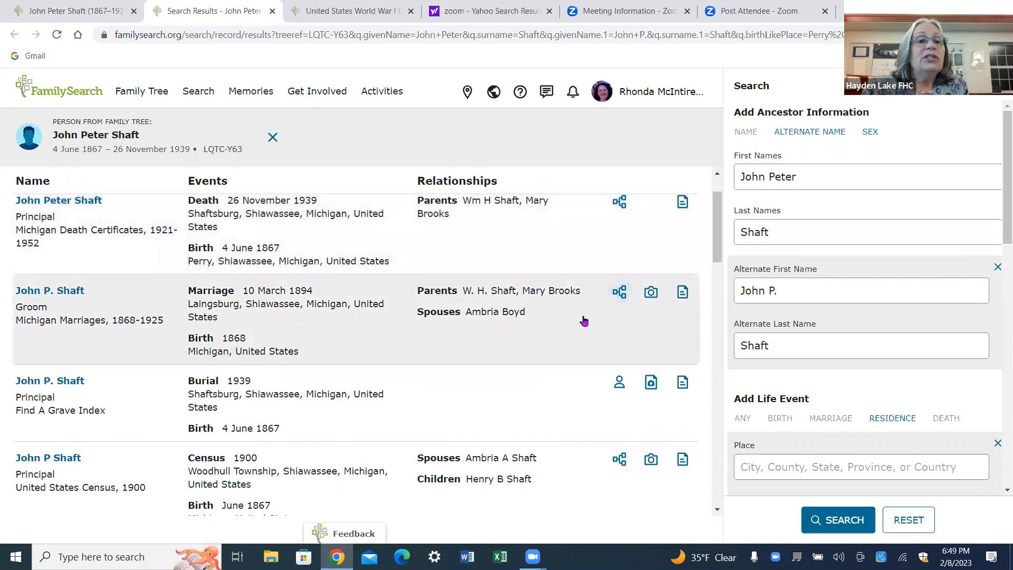
{"action": "scroll", "coordinate": [584, 321], "scroll_direction": "down", "scroll_amount": 2}
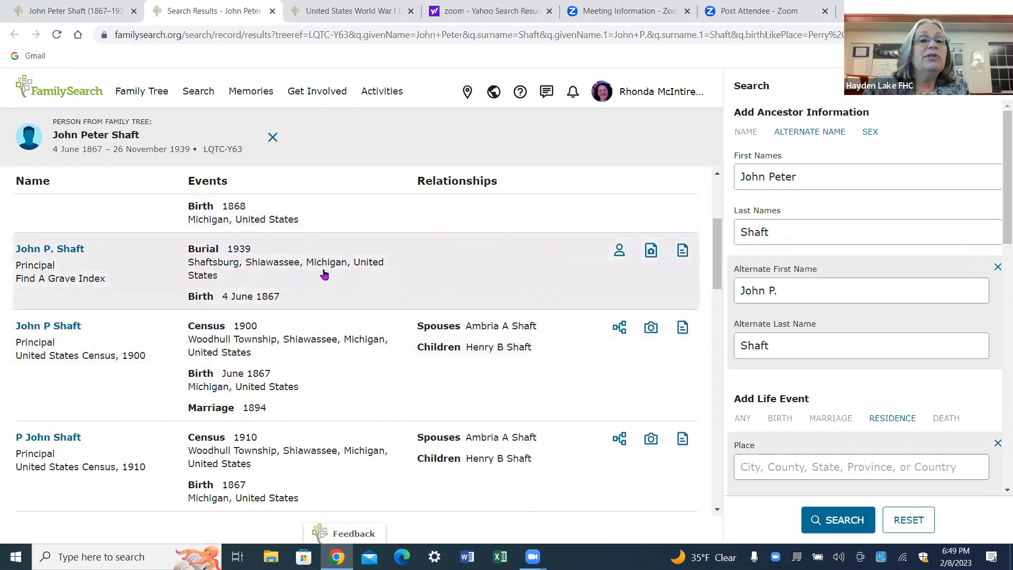
{"action": "left_click", "coordinate": [620, 251]}
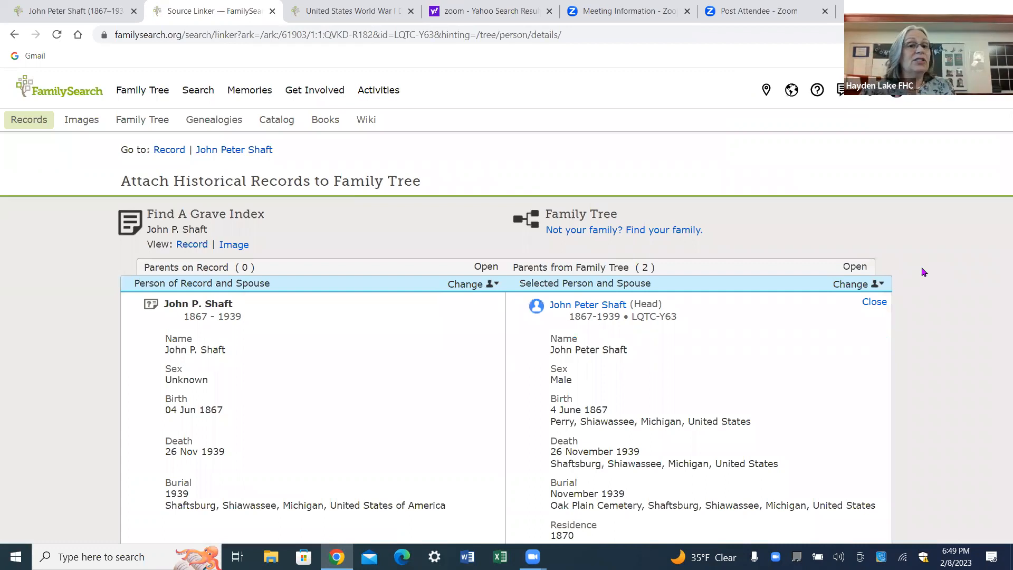
{"action": "scroll", "coordinate": [928, 270], "scroll_direction": "down", "scroll_amount": 3}
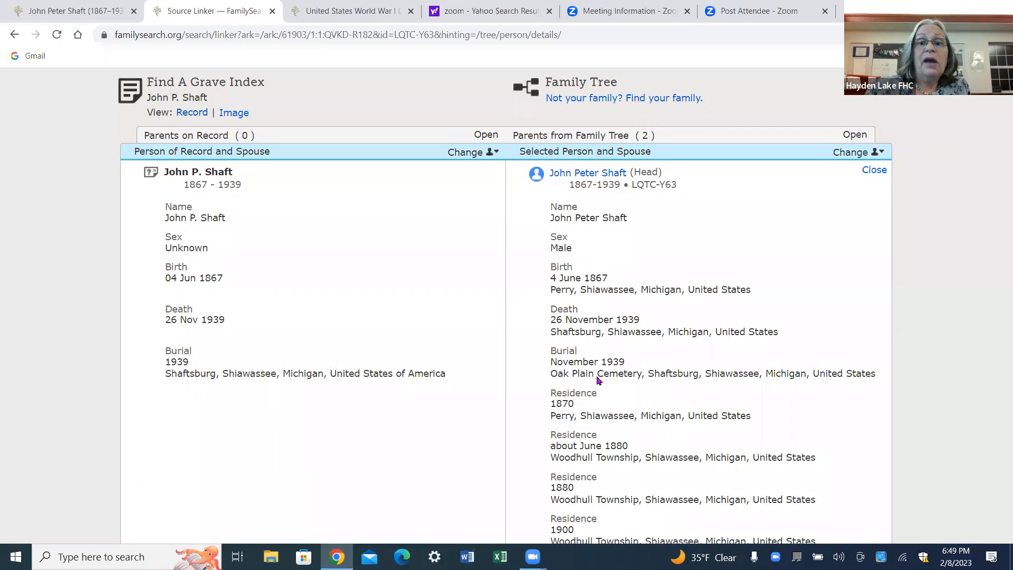
{"action": "scroll", "coordinate": [598, 378], "scroll_direction": "down", "scroll_amount": 8}
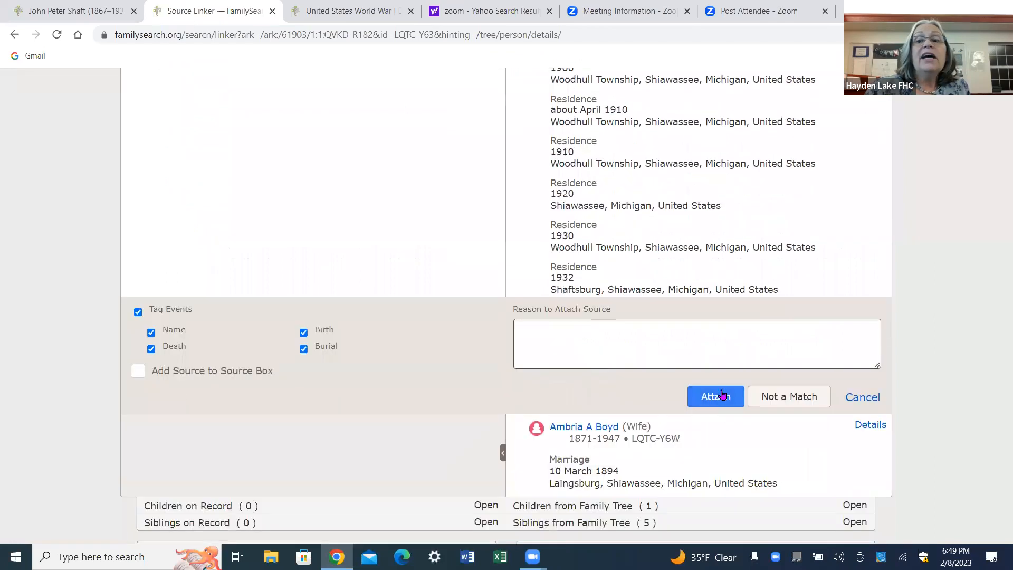
{"action": "left_click", "coordinate": [722, 397]}
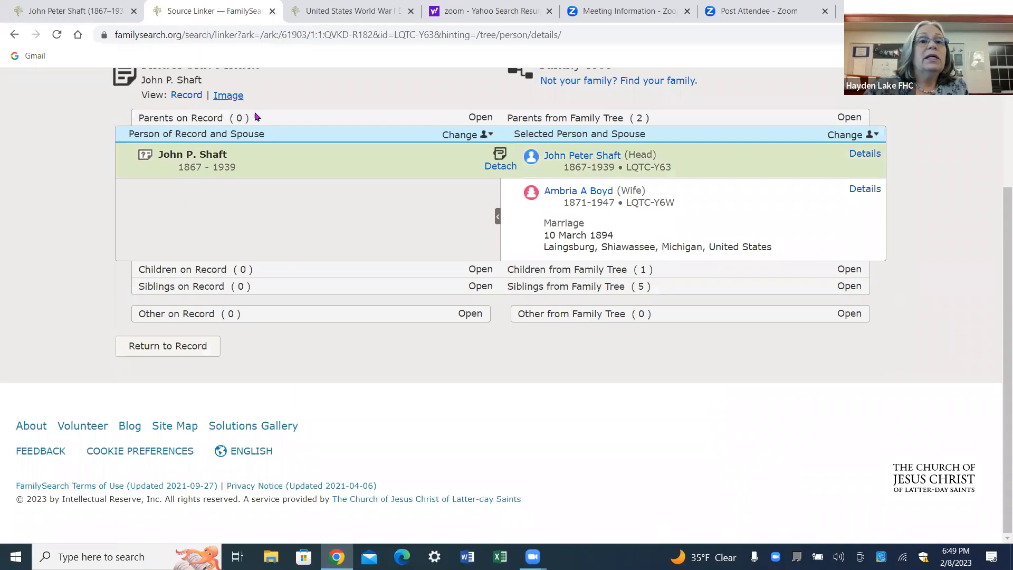
{"action": "left_click", "coordinate": [272, 11]}
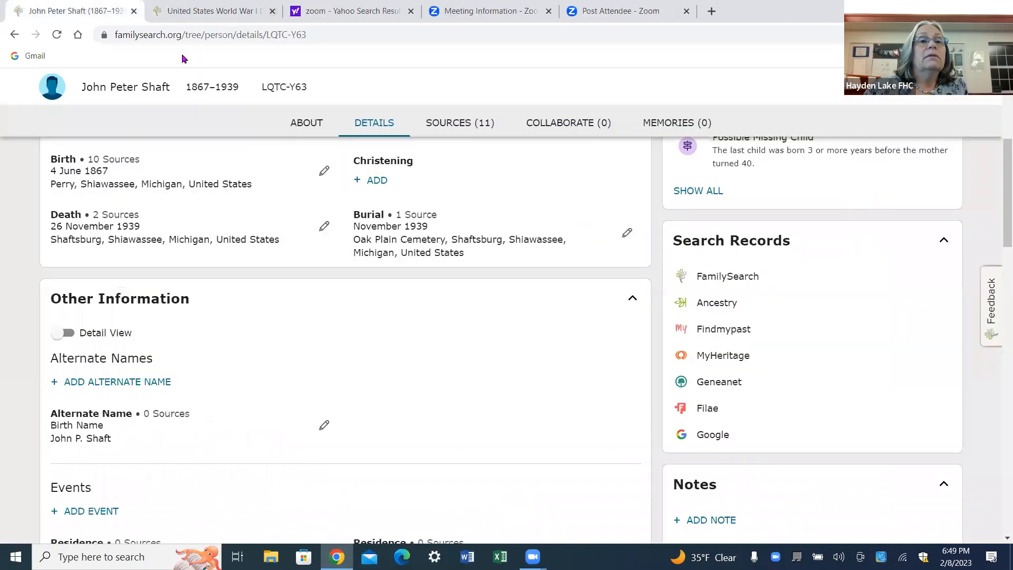
{"action": "scroll", "coordinate": [331, 331], "scroll_direction": "up", "scroll_amount": 4}
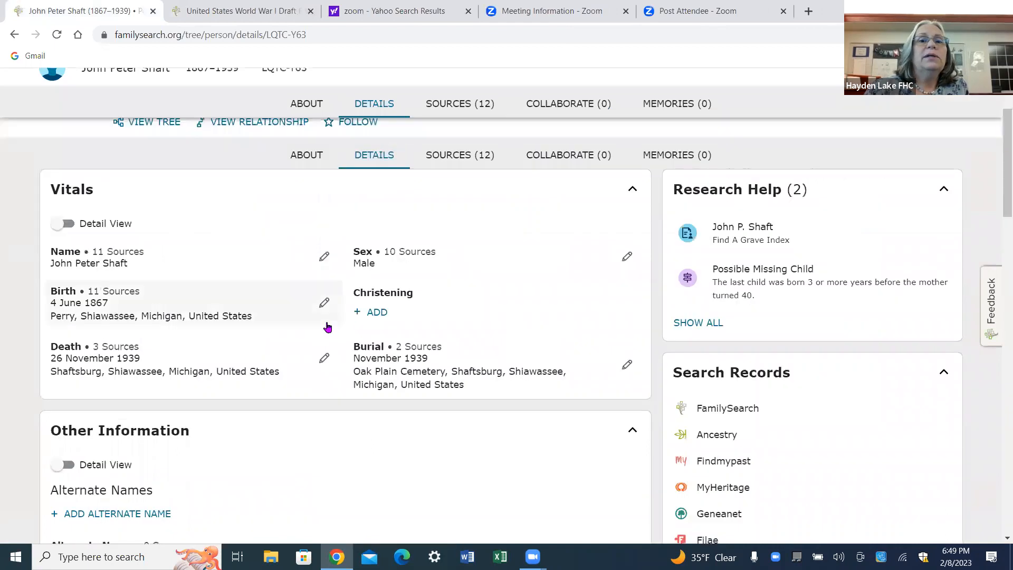
{"action": "scroll", "coordinate": [657, 414], "scroll_direction": "down", "scroll_amount": 1}
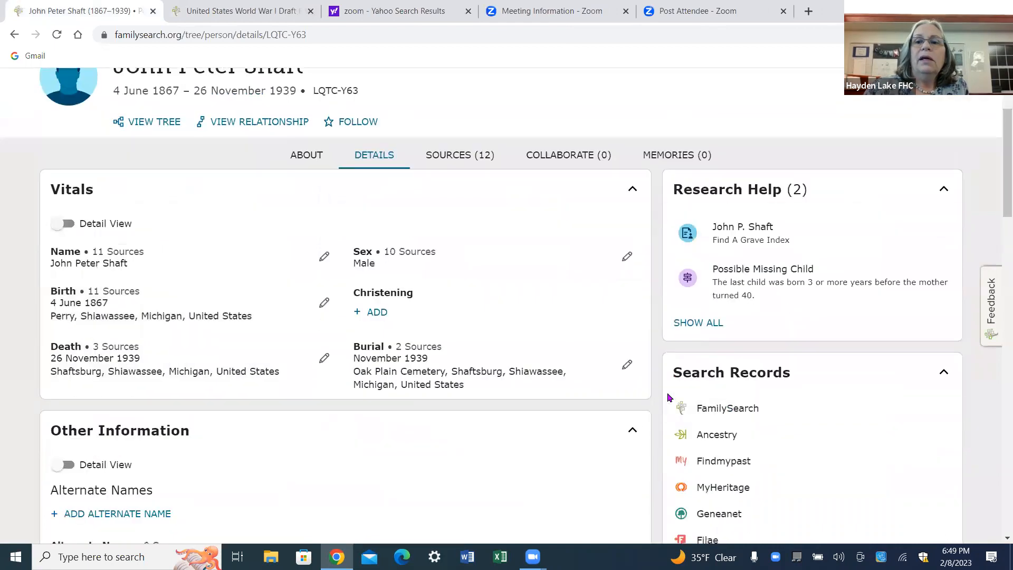
{"action": "left_click", "coordinate": [720, 406]}
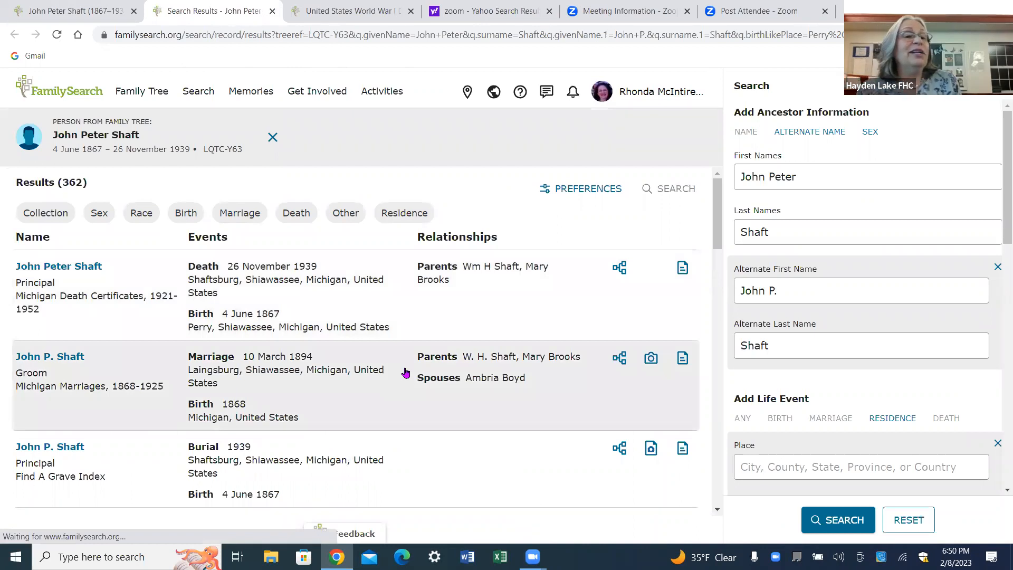
{"action": "scroll", "coordinate": [371, 373], "scroll_direction": "down", "scroll_amount": 3}
{"action": "scroll", "coordinate": [371, 373], "scroll_direction": "down", "scroll_amount": 3}
{"action": "scroll", "coordinate": [370, 374], "scroll_direction": "down", "scroll_amount": 9}
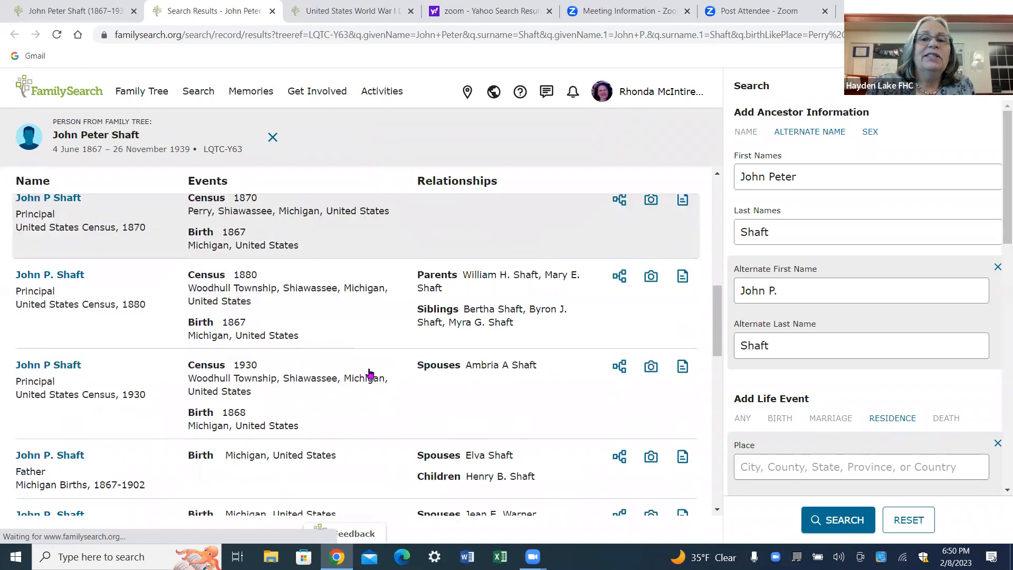
{"action": "scroll", "coordinate": [370, 371], "scroll_direction": "down", "scroll_amount": 4}
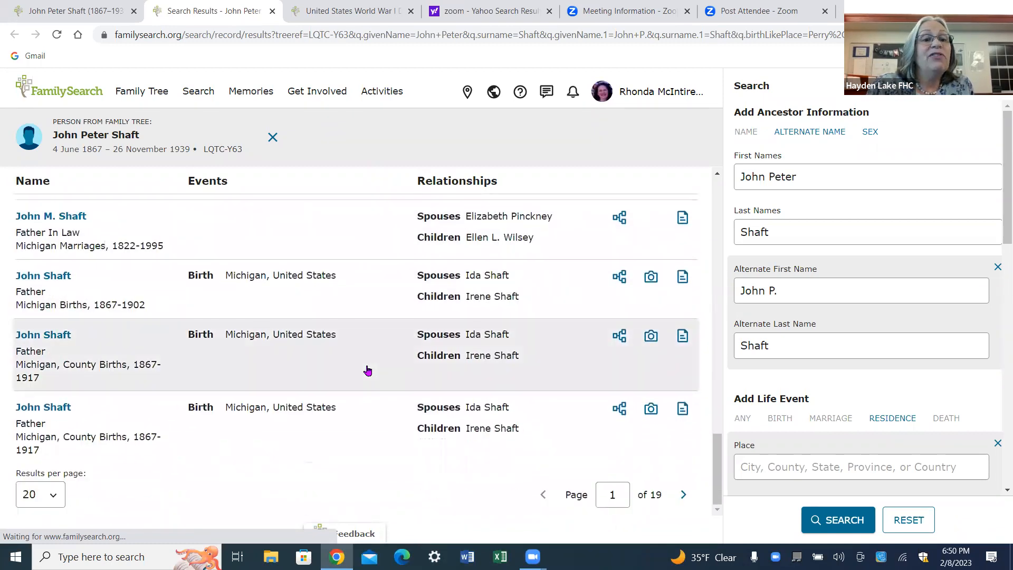
{"action": "scroll", "coordinate": [368, 371], "scroll_direction": "up", "scroll_amount": 12}
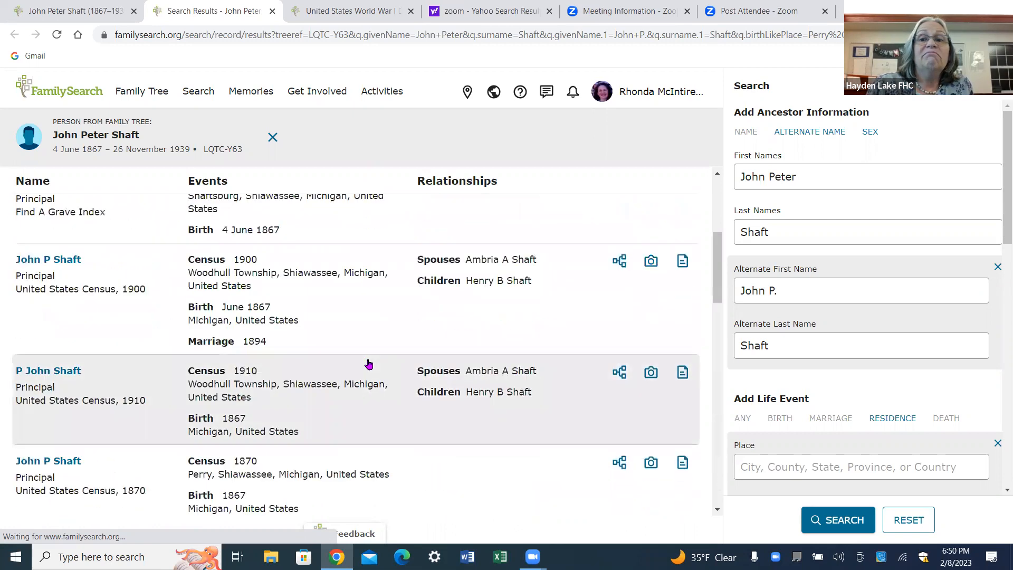
{"action": "scroll", "coordinate": [368, 363], "scroll_direction": "up", "scroll_amount": 5}
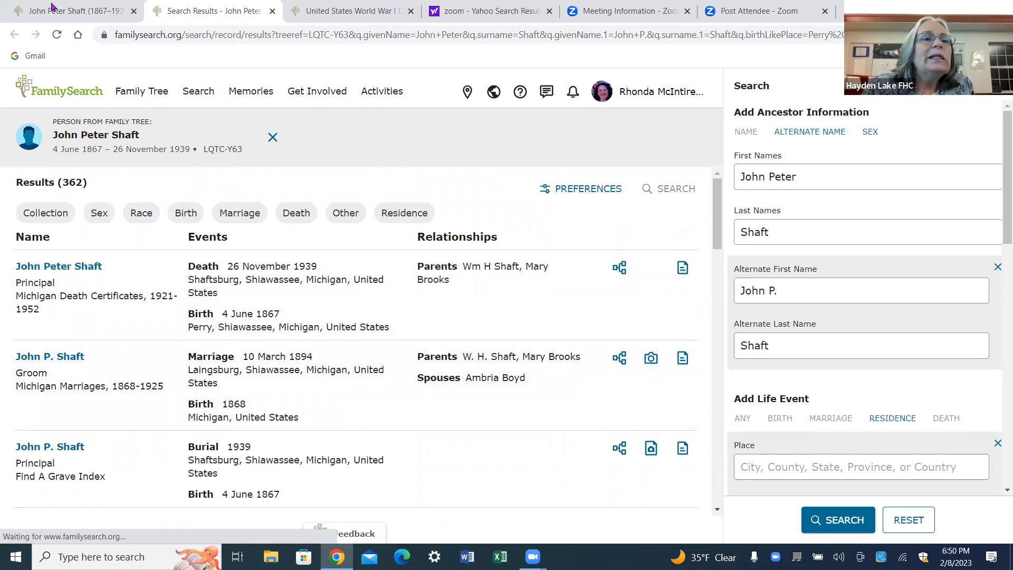
{"action": "left_click", "coordinate": [272, 10]}
{"action": "scroll", "coordinate": [253, 258], "scroll_direction": "down", "scroll_amount": 5}
{"action": "scroll", "coordinate": [254, 258], "scroll_direction": "down", "scroll_amount": 10}
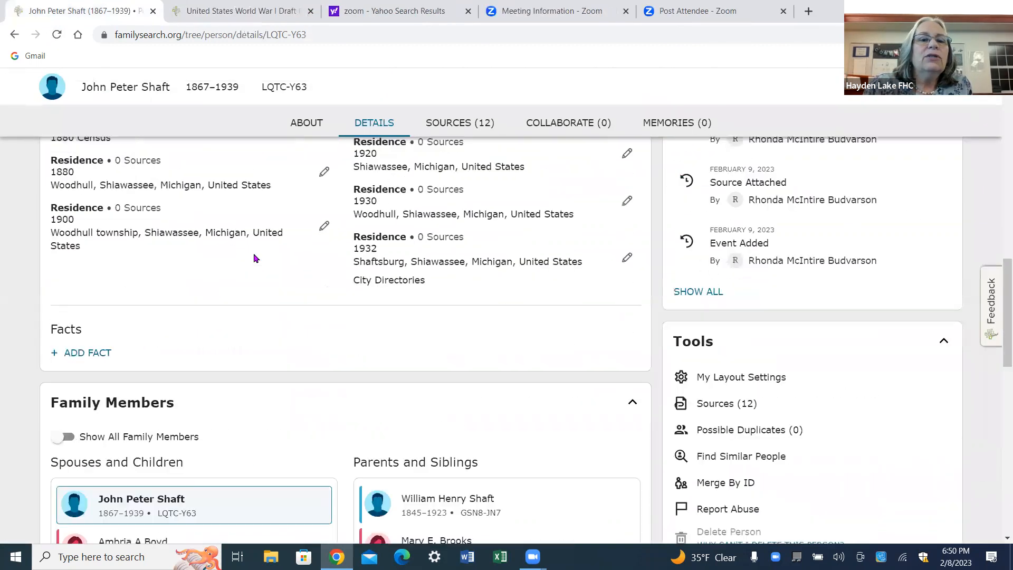
{"action": "mouse_move", "coordinate": [157, 346]}
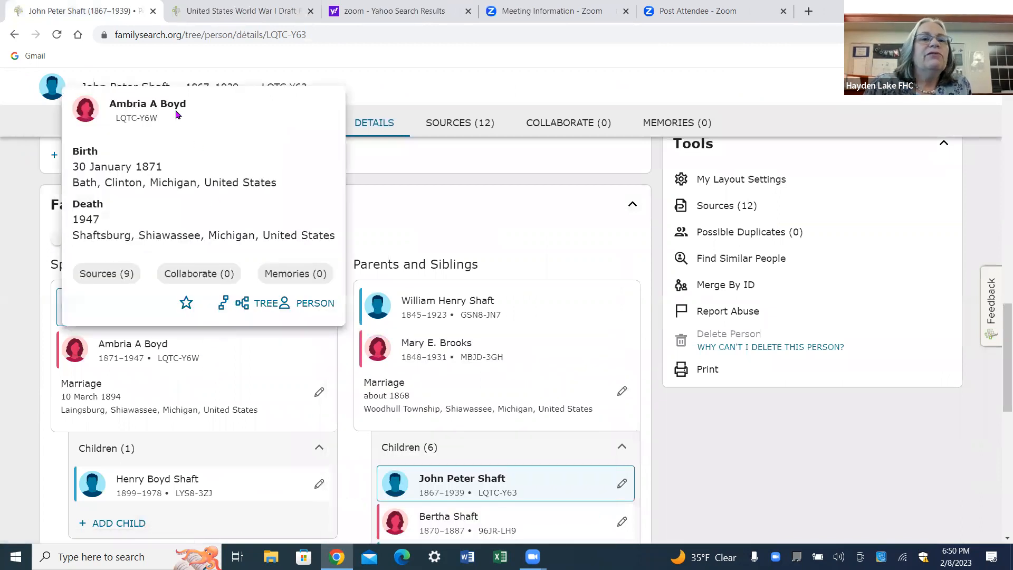
{"action": "left_click", "coordinate": [323, 309]}
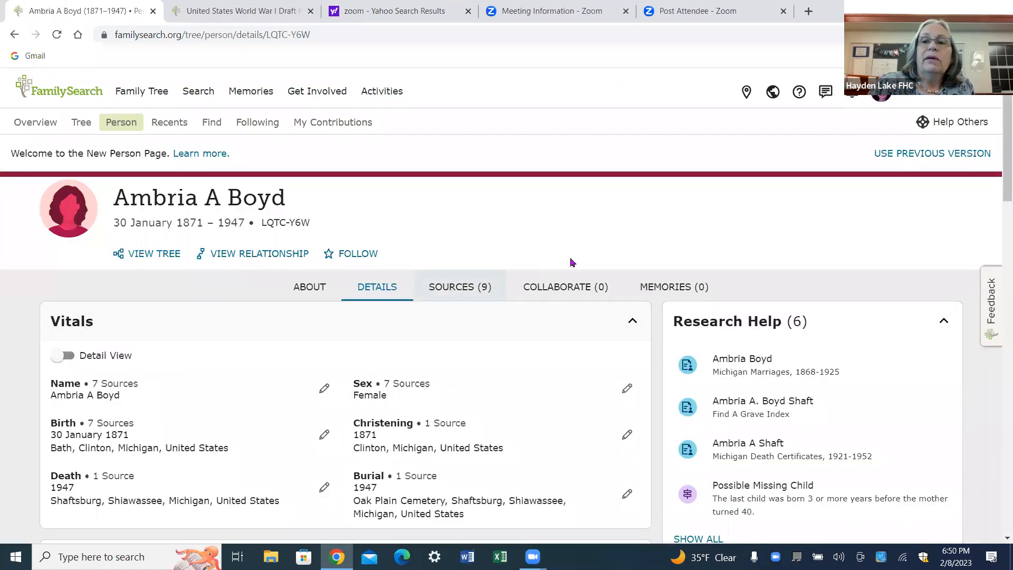
{"action": "scroll", "coordinate": [746, 284], "scroll_direction": "down", "scroll_amount": 3}
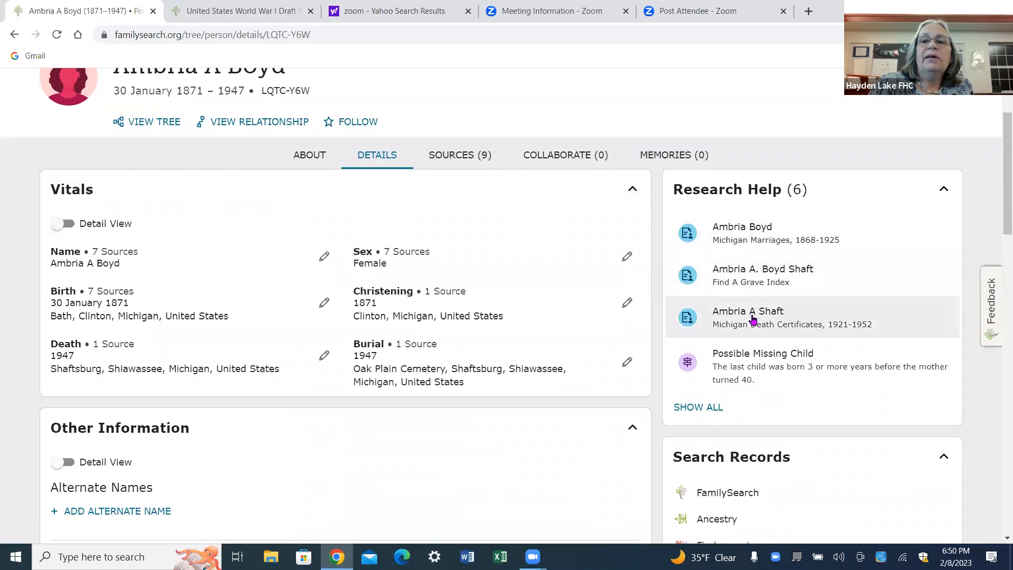
{"action": "scroll", "coordinate": [753, 320], "scroll_direction": "down", "scroll_amount": 3}
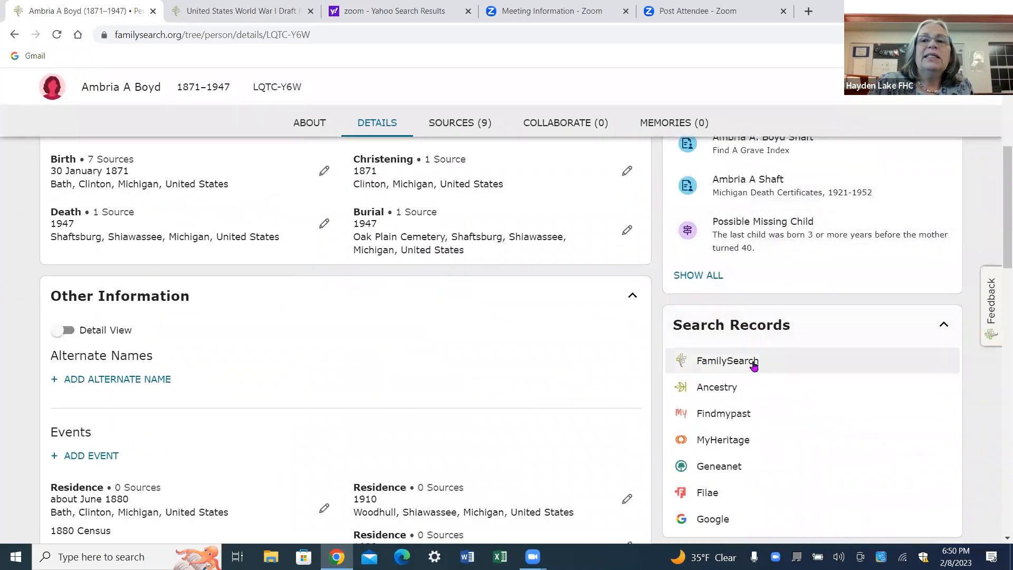
{"action": "left_click", "coordinate": [751, 363]}
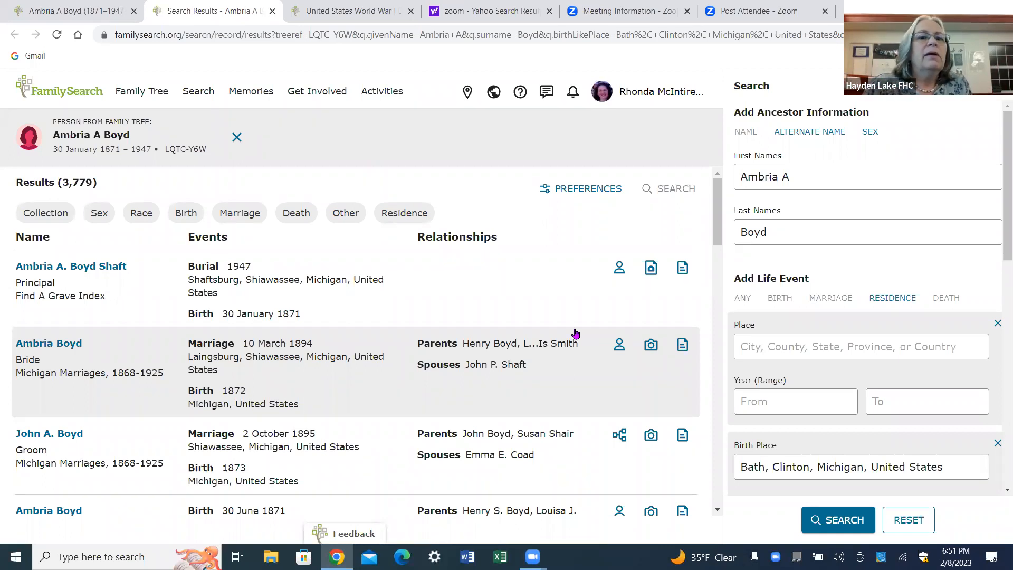
{"action": "scroll", "coordinate": [551, 327], "scroll_direction": "down", "scroll_amount": 2}
{"action": "scroll", "coordinate": [560, 337], "scroll_direction": "down", "scroll_amount": 1}
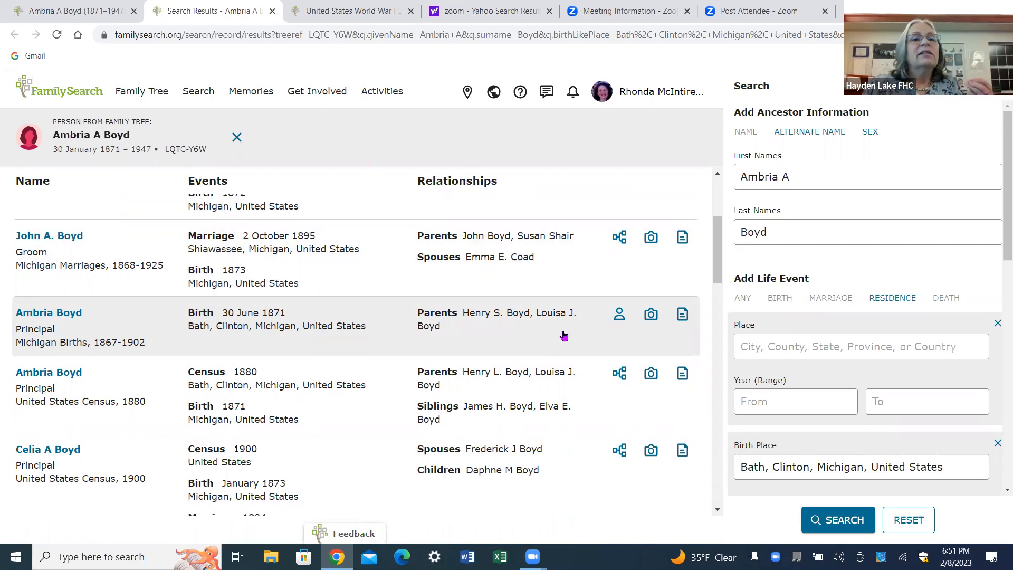
{"action": "scroll", "coordinate": [563, 336], "scroll_direction": "down", "scroll_amount": 7}
{"action": "scroll", "coordinate": [561, 335], "scroll_direction": "down", "scroll_amount": 4}
{"action": "scroll", "coordinate": [561, 336], "scroll_direction": "up", "scroll_amount": 3}
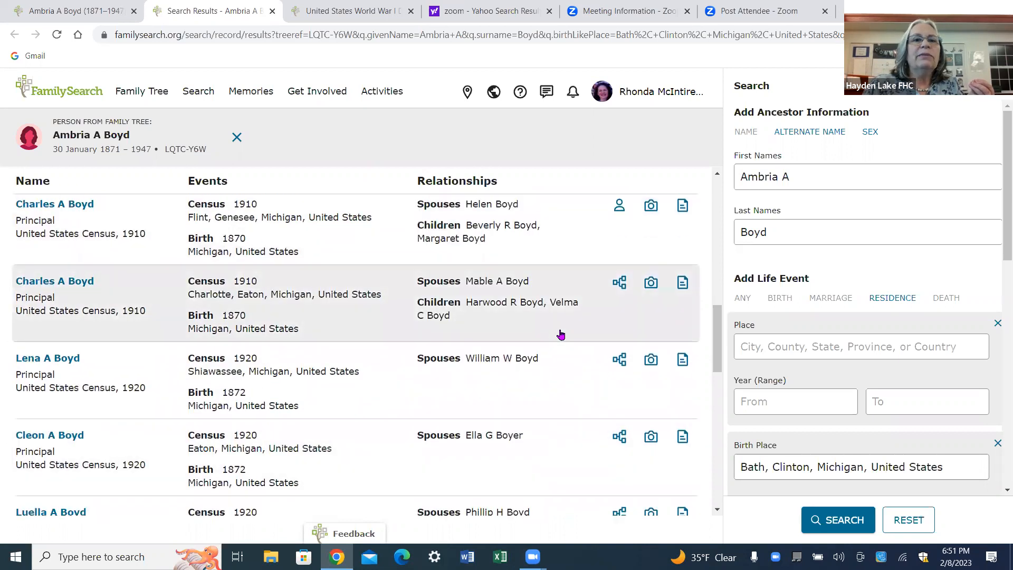
{"action": "scroll", "coordinate": [561, 334], "scroll_direction": "up", "scroll_amount": 1}
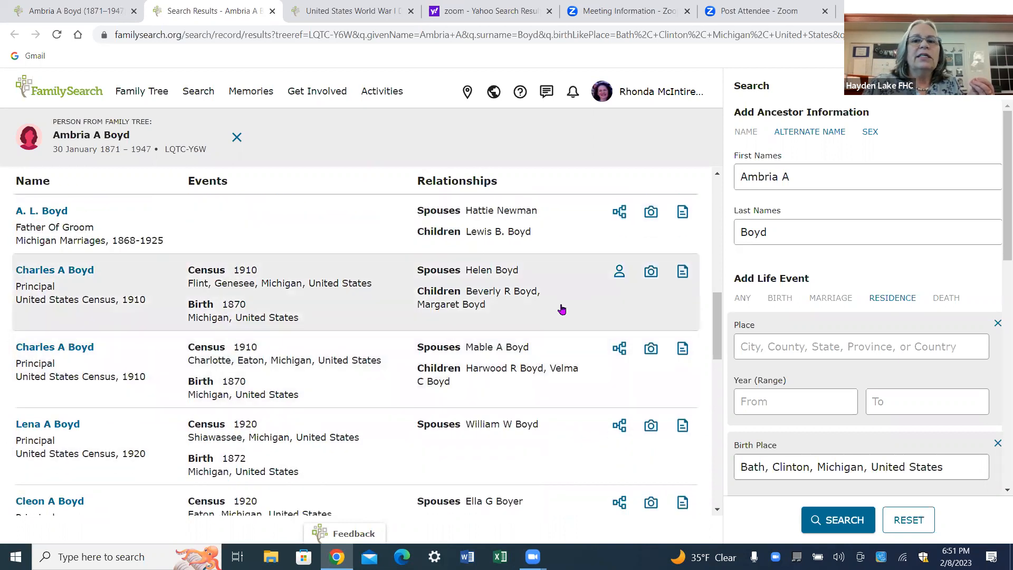
{"action": "scroll", "coordinate": [561, 310], "scroll_direction": "down", "scroll_amount": 6}
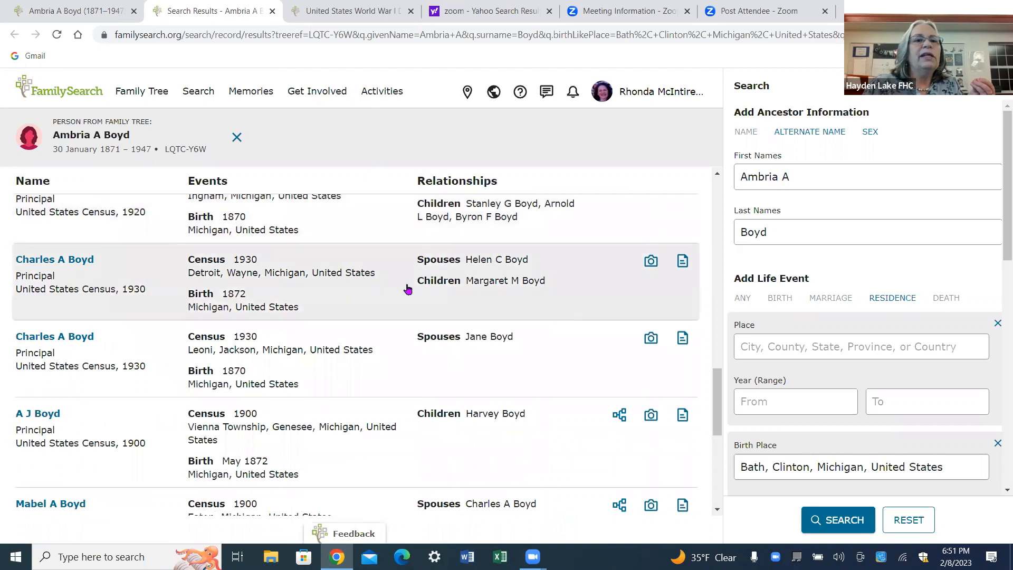
{"action": "scroll", "coordinate": [210, 276], "scroll_direction": "down", "scroll_amount": 5}
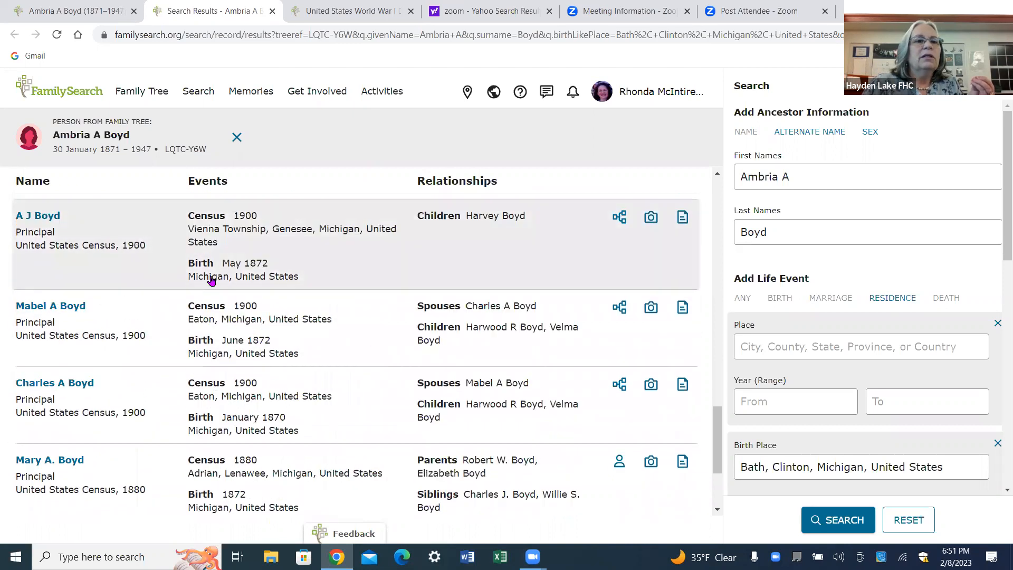
{"action": "scroll", "coordinate": [218, 273], "scroll_direction": "up", "scroll_amount": 8}
{"action": "scroll", "coordinate": [214, 269], "scroll_direction": "up", "scroll_amount": 10}
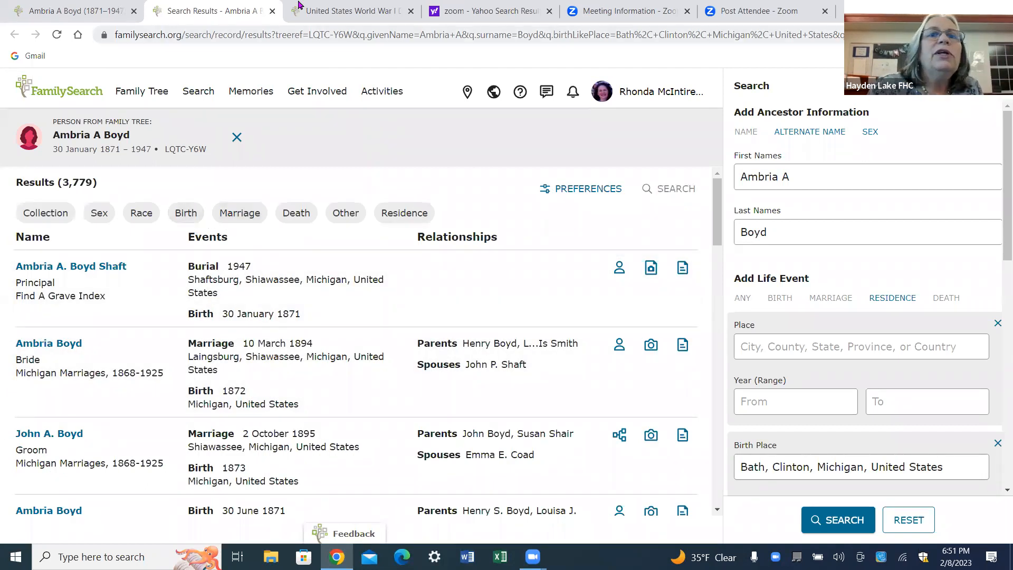
{"action": "left_click", "coordinate": [271, 10]}
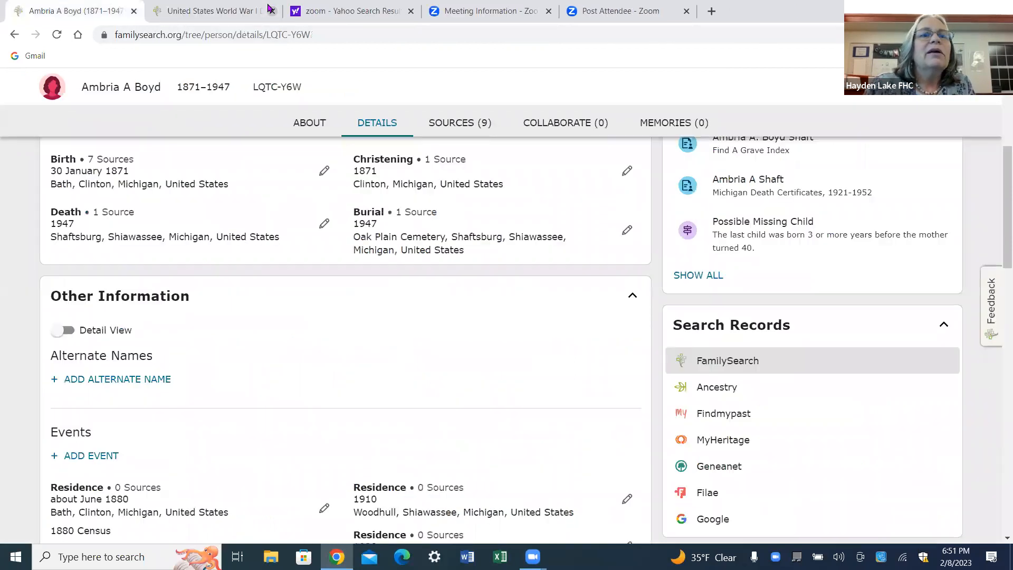
Step: Go to the Search Historical Records page
{"action": "scroll", "coordinate": [232, 222], "scroll_direction": "up", "scroll_amount": 5}
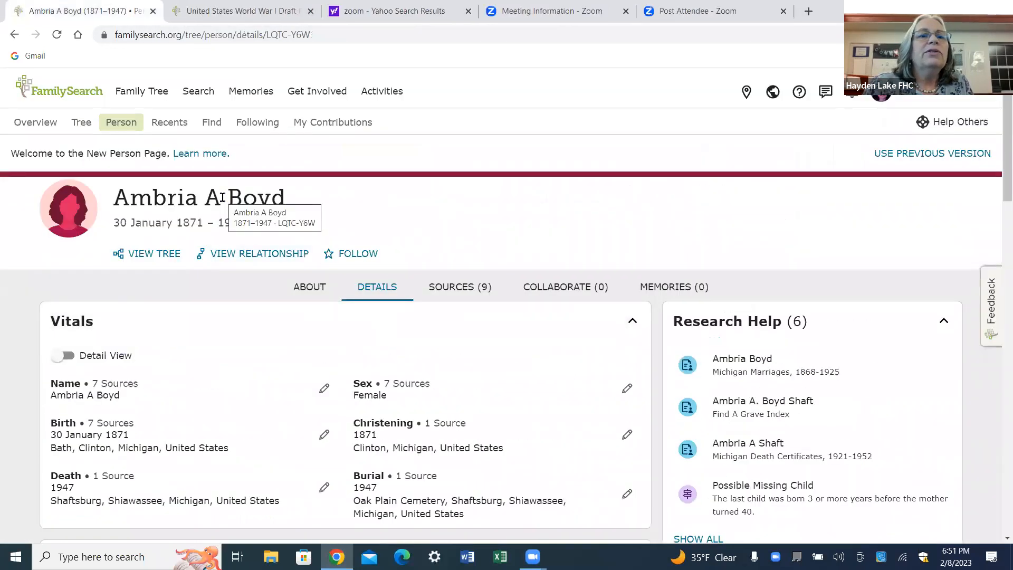
{"action": "left_click", "coordinate": [202, 95]}
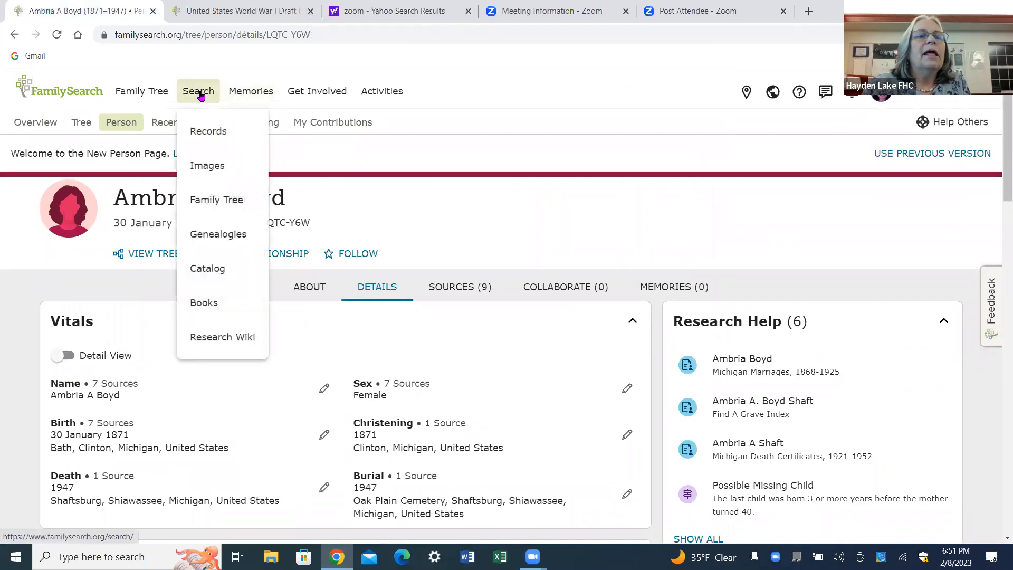
{"action": "left_click", "coordinate": [214, 136]}
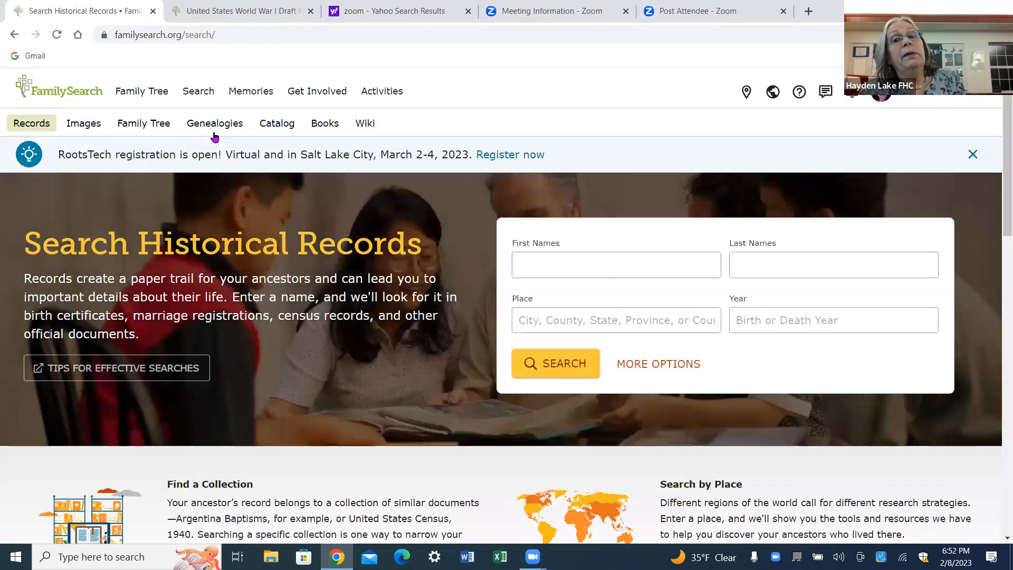
Step: Enter 'Henry' as first name, 'shaft' as last name and 'michigan' as place
{"action": "left_click", "coordinate": [672, 266]}
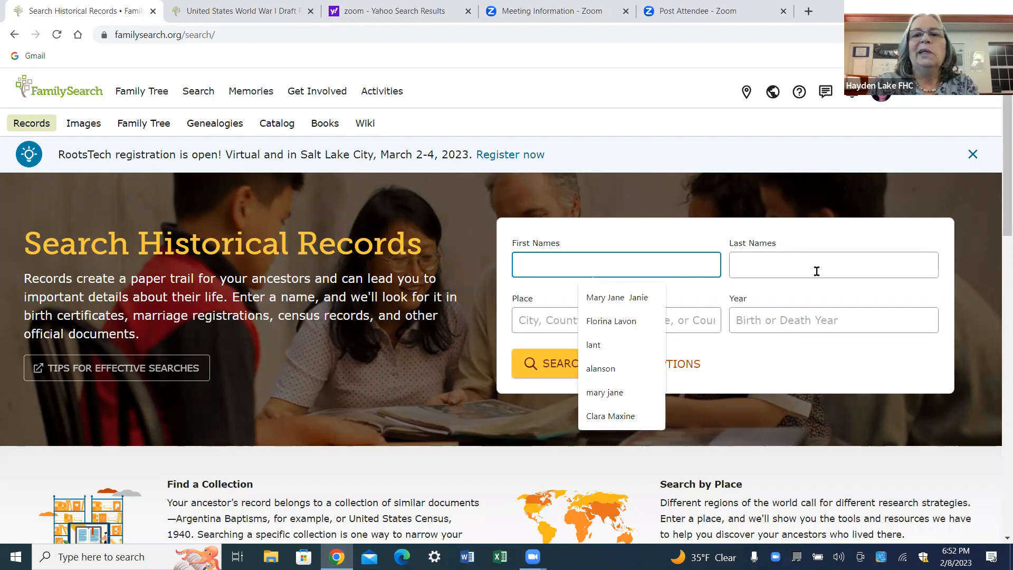
{"action": "left_click", "coordinate": [796, 270]}
{"action": "type", "text": "shaft"}
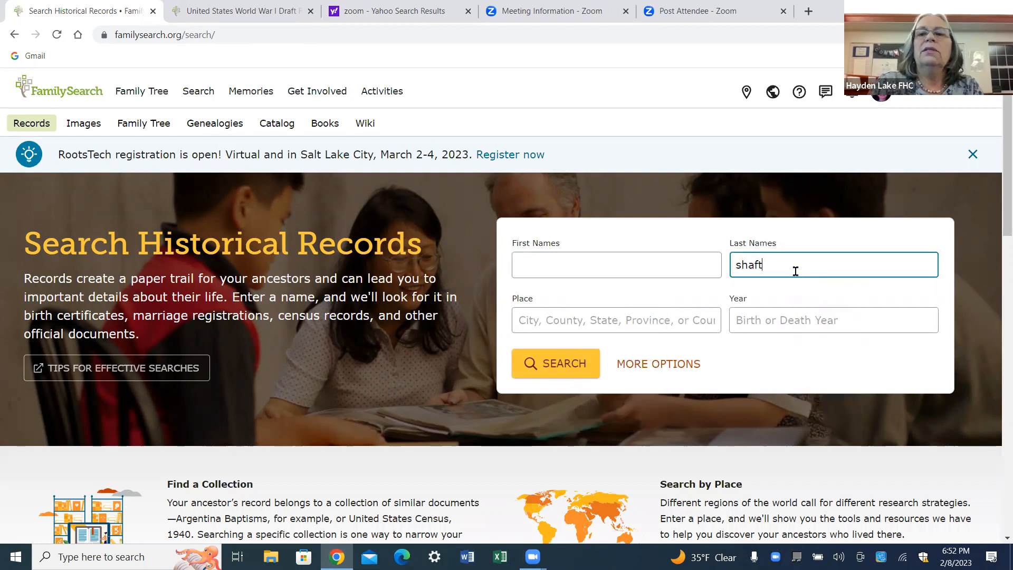
{"action": "left_click", "coordinate": [580, 260]}
{"action": "type", "text": "Henry b"}
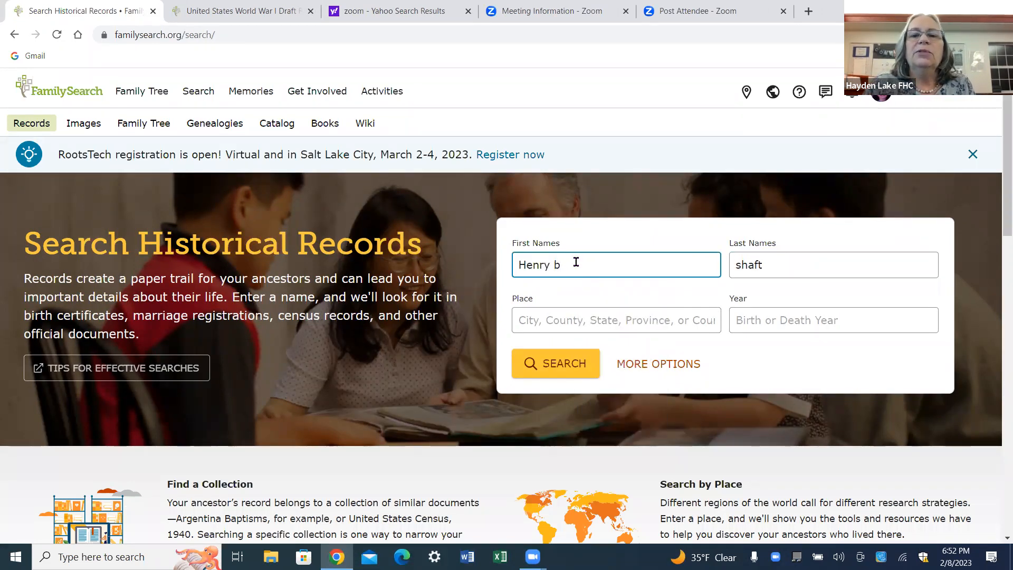
{"action": "left_click", "coordinate": [581, 319]}
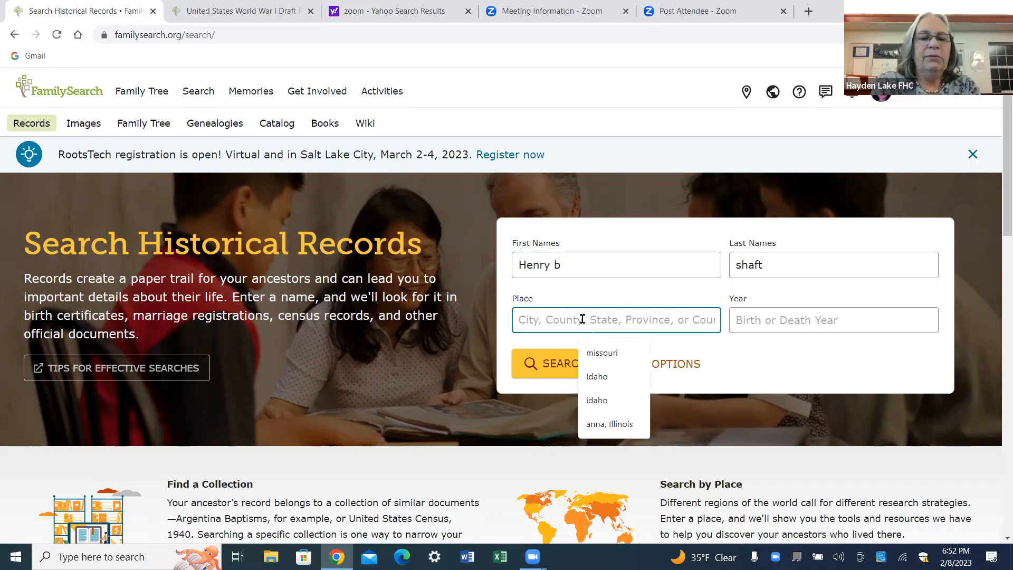
{"action": "type", "text": "mischigan"}
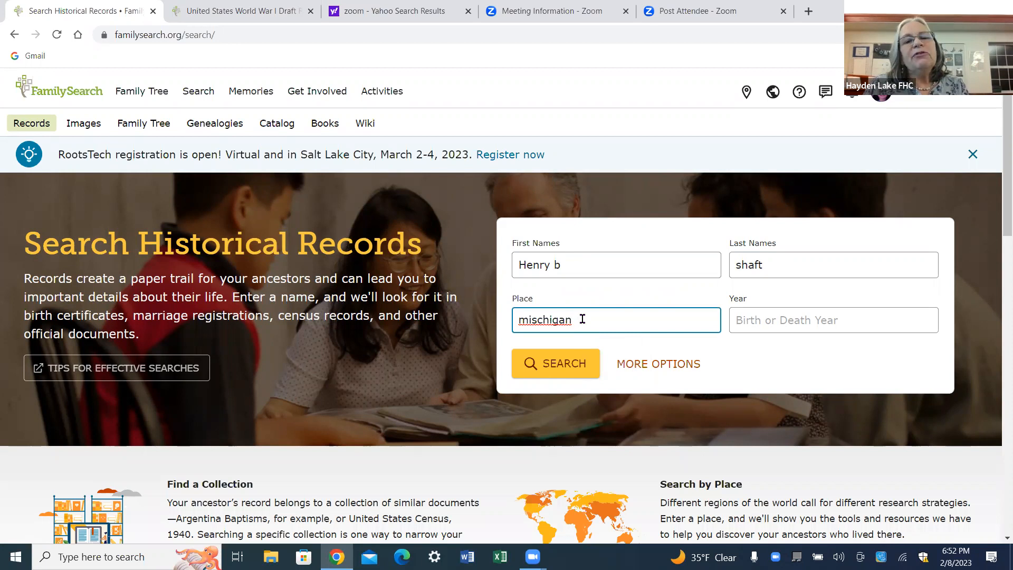
{"action": "key", "text": "BackSpace"}
{"action": "key", "text": "BackSpace"}
{"action": "key", "text": "BackSpace"}
{"action": "key", "text": "BackSpace"}
{"action": "key", "text": "BackSpace"}
{"action": "key", "text": "BackSpace"}
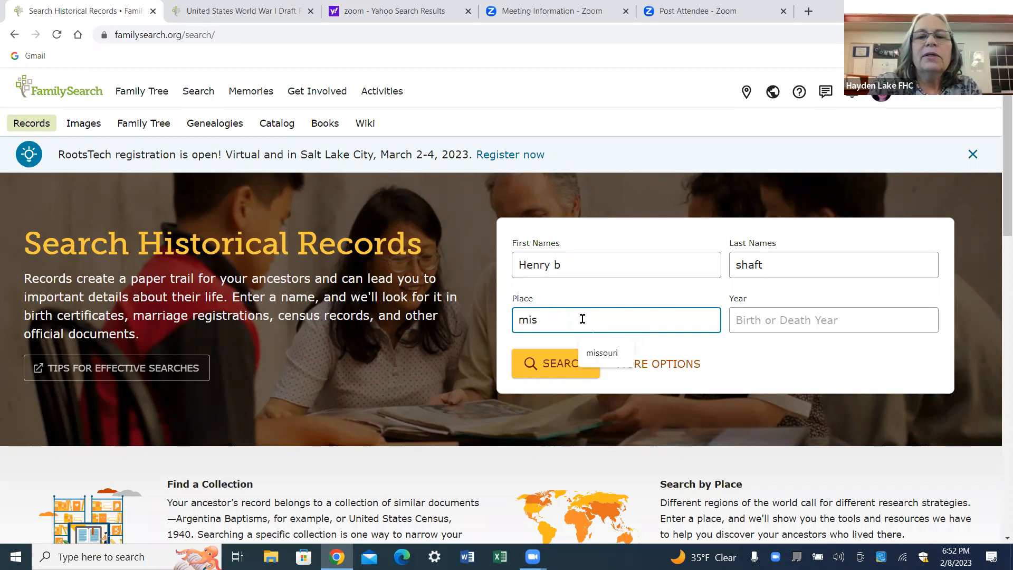
{"action": "type", "text": "chigan"}
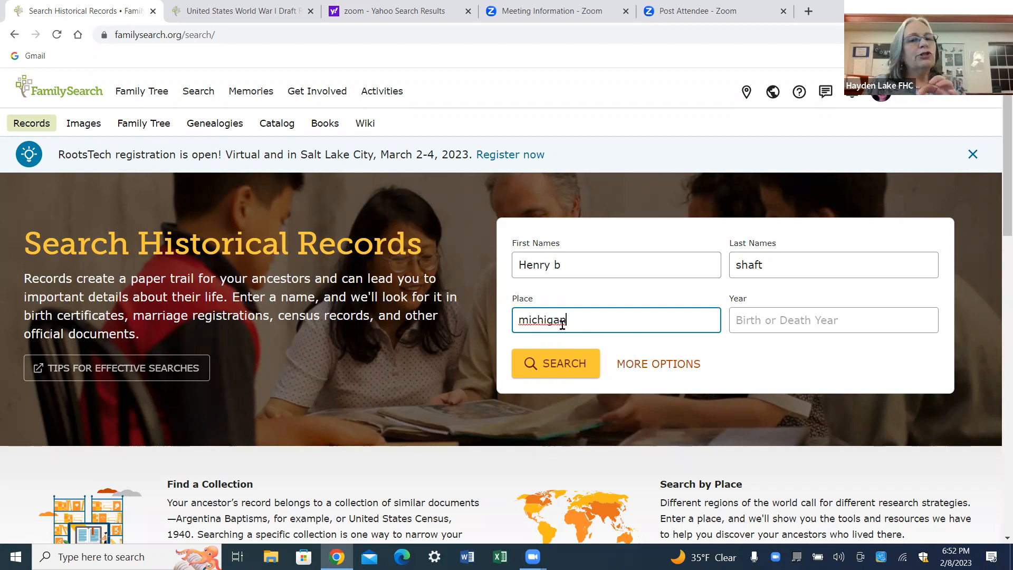
{"action": "left_click", "coordinate": [568, 364]}
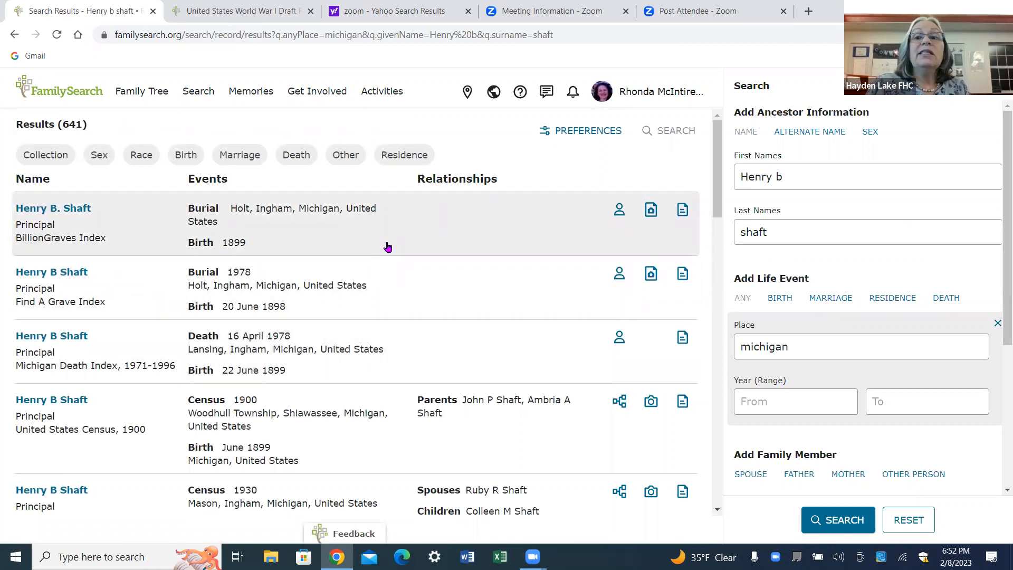
{"action": "scroll", "coordinate": [387, 246], "scroll_direction": "down", "scroll_amount": 5}
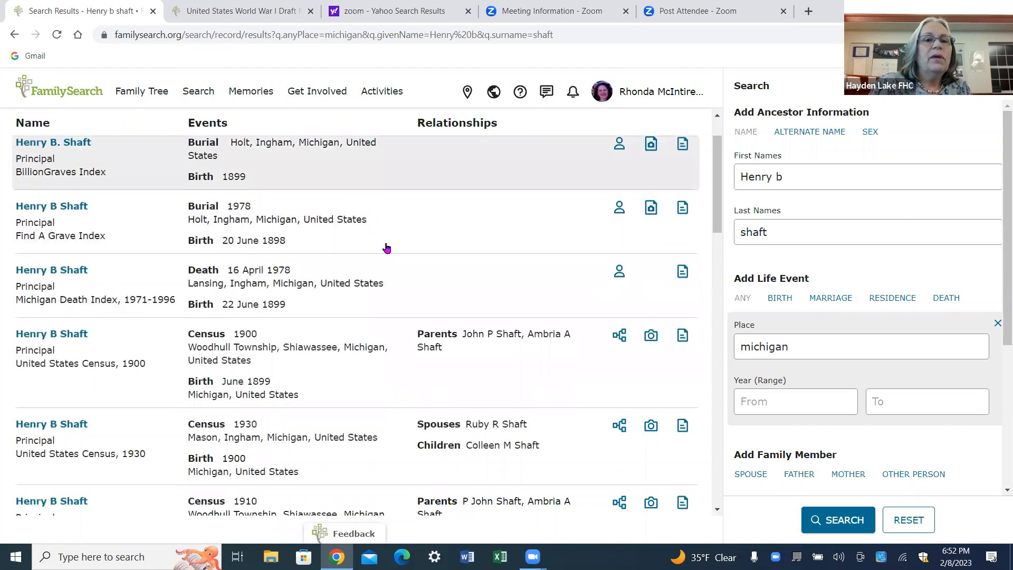
{"action": "scroll", "coordinate": [387, 248], "scroll_direction": "down", "scroll_amount": 10}
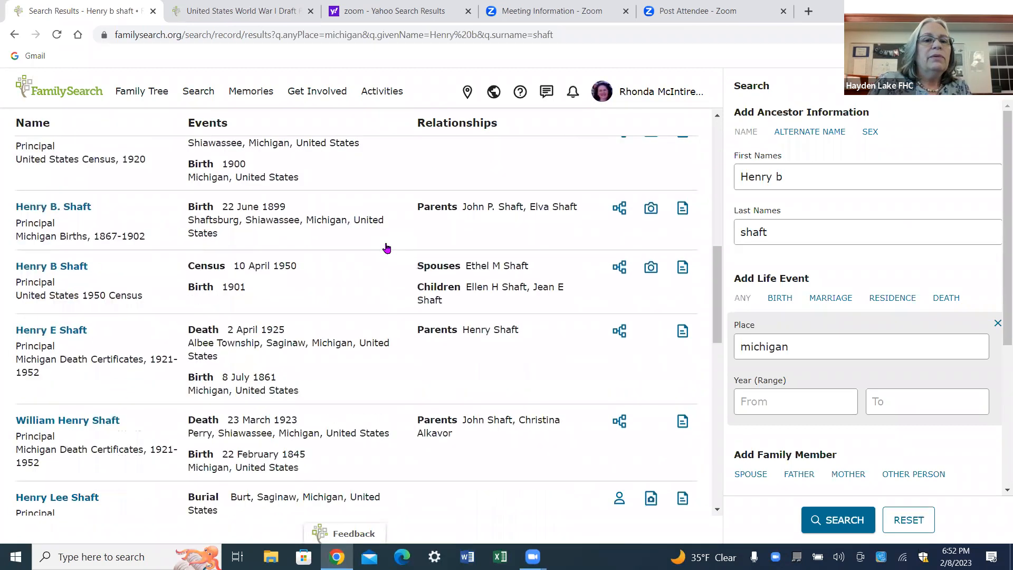
{"action": "scroll", "coordinate": [387, 252], "scroll_direction": "down", "scroll_amount": 3}
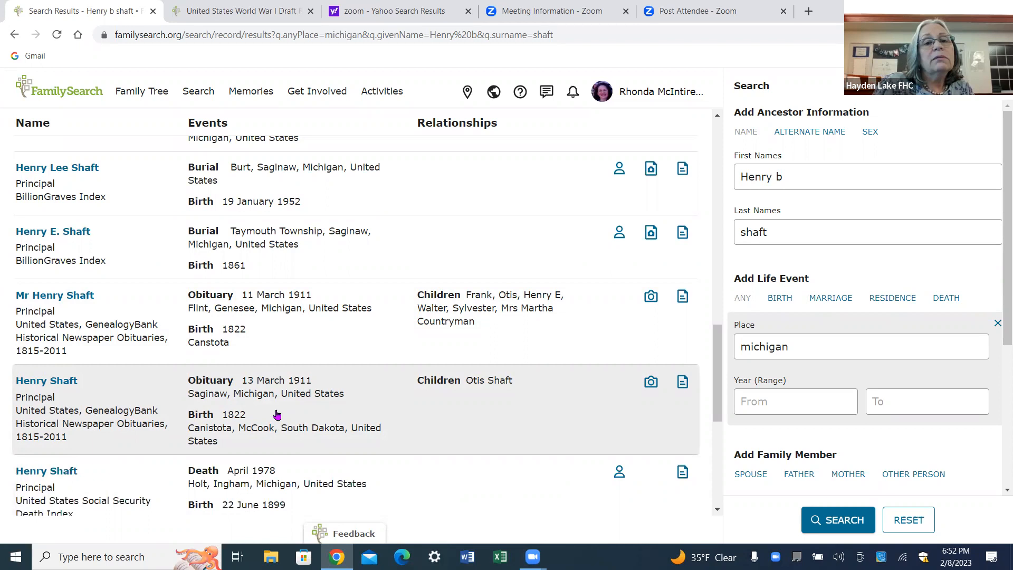
{"action": "scroll", "coordinate": [274, 409], "scroll_direction": "down", "scroll_amount": 1}
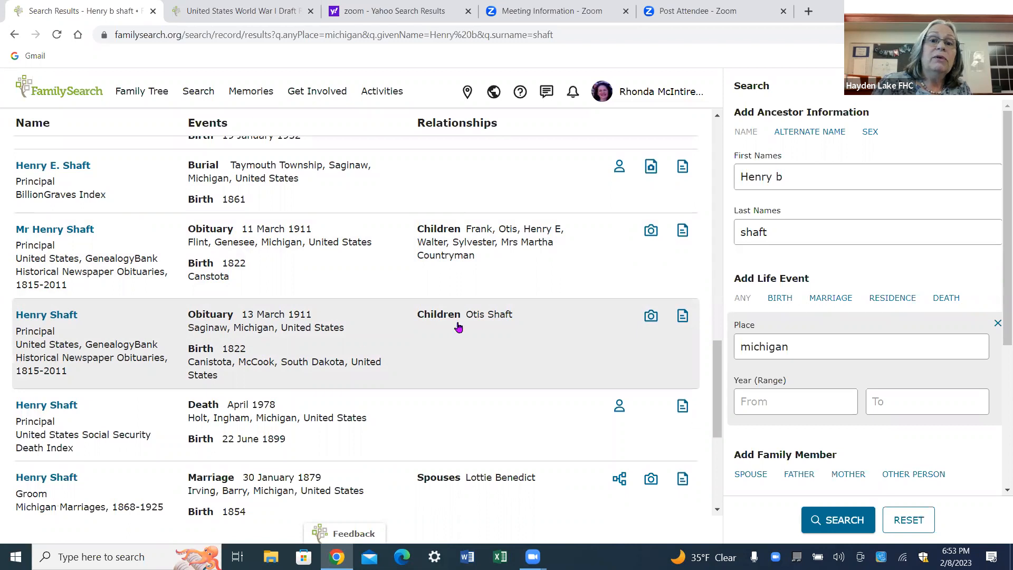
{"action": "scroll", "coordinate": [451, 331], "scroll_direction": "down", "scroll_amount": 1}
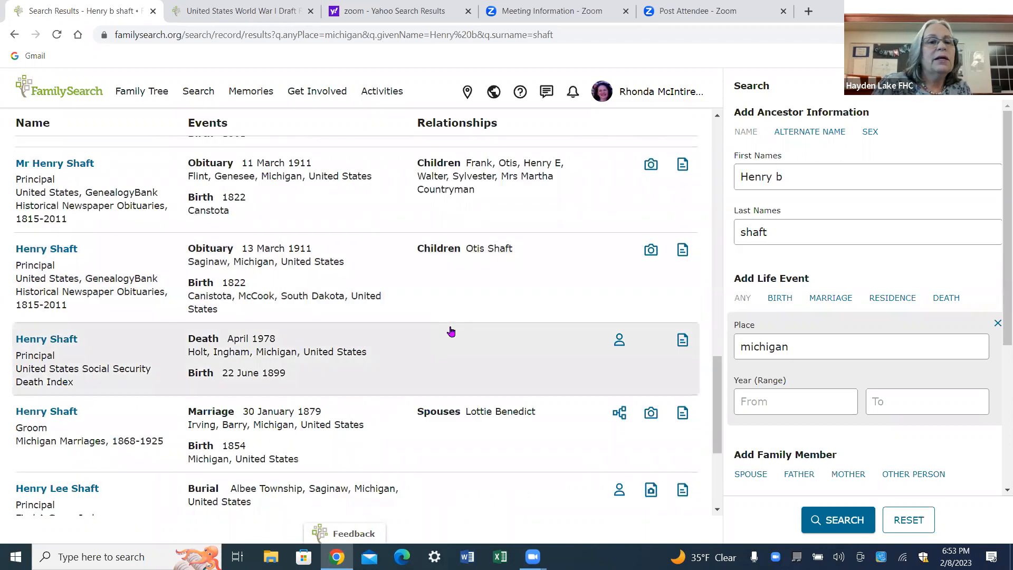
{"action": "scroll", "coordinate": [451, 331], "scroll_direction": "down", "scroll_amount": 3}
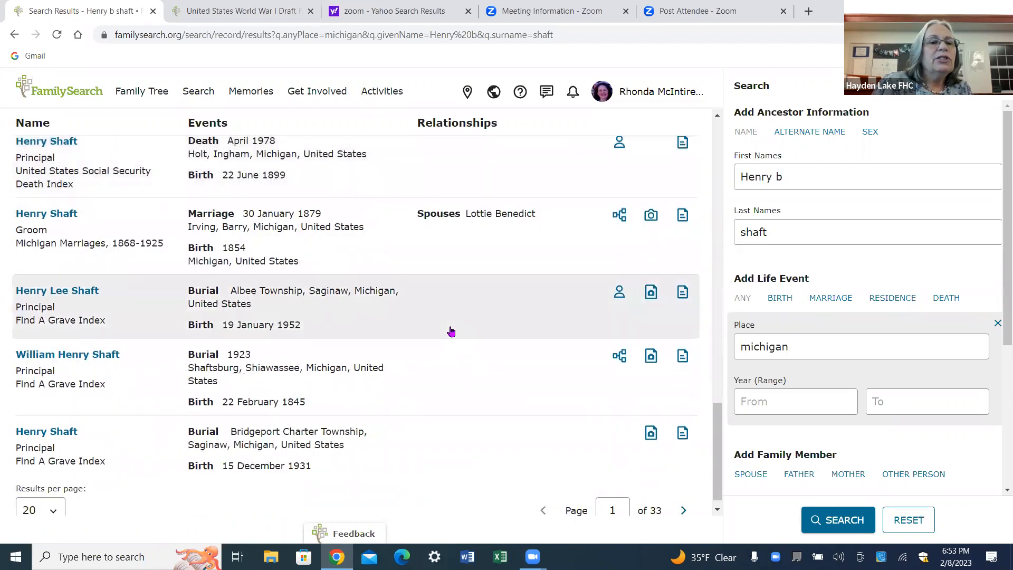
{"action": "scroll", "coordinate": [450, 331], "scroll_direction": "up", "scroll_amount": 6}
{"action": "scroll", "coordinate": [450, 331], "scroll_direction": "up", "scroll_amount": 8}
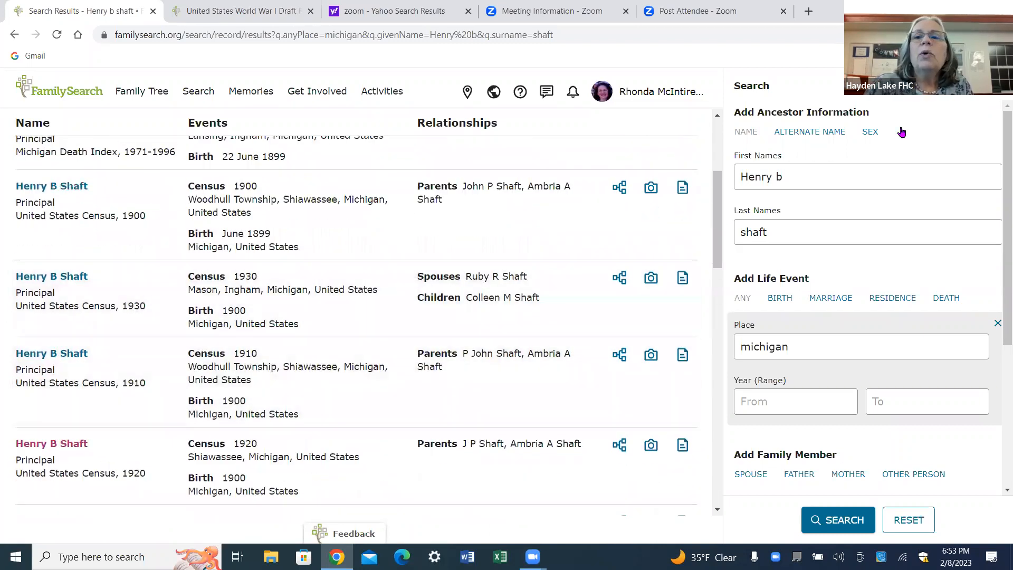
Step: Replace the first name in the search panel with 'ambria'
{"action": "left_click_drag", "start_coordinate": [830, 177], "coordinate": [644, 151]}
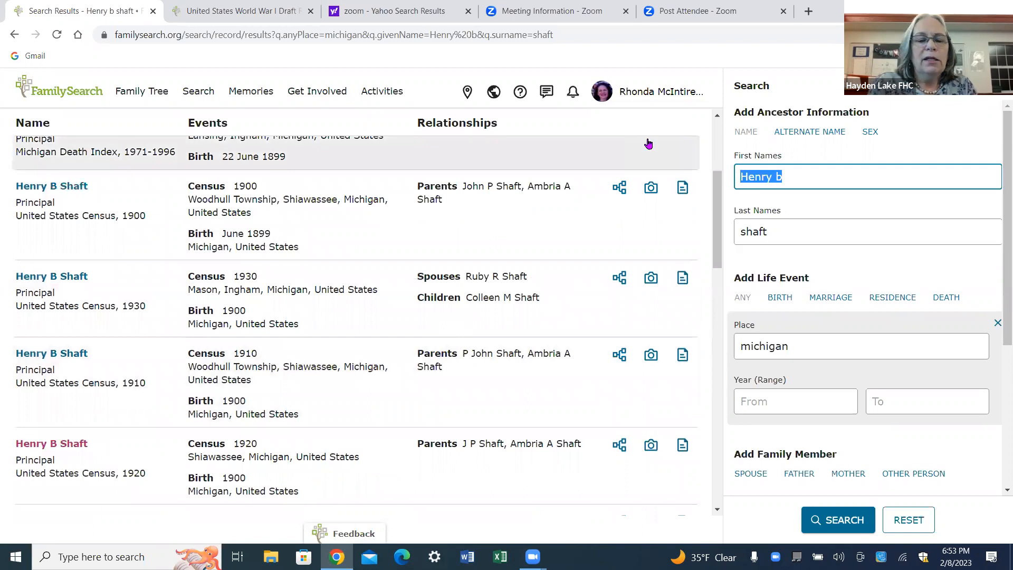
{"action": "type", "text": "ambriA"}
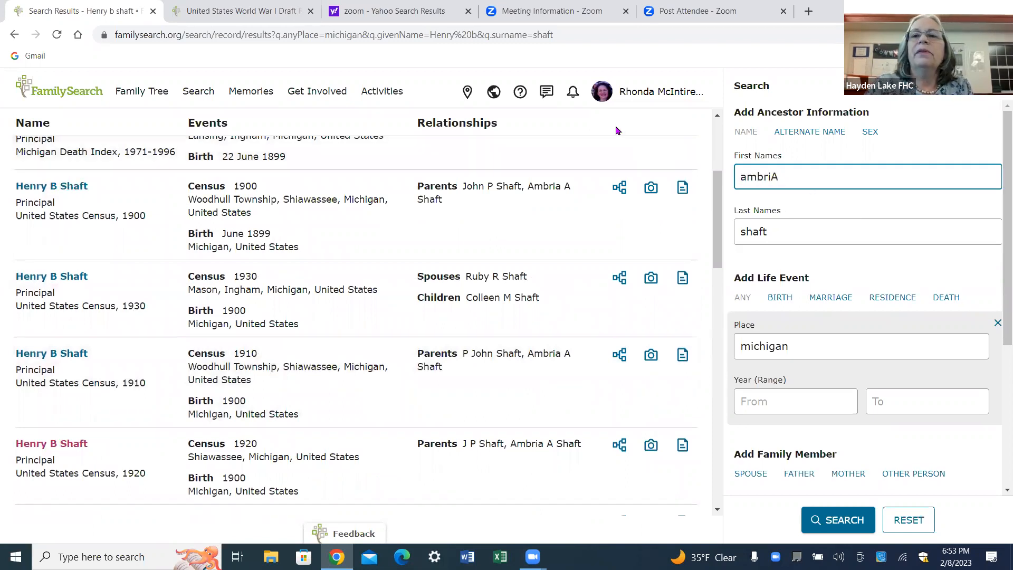
{"action": "key", "text": "BackSpace"}
{"action": "key", "text": "BackSpace"}
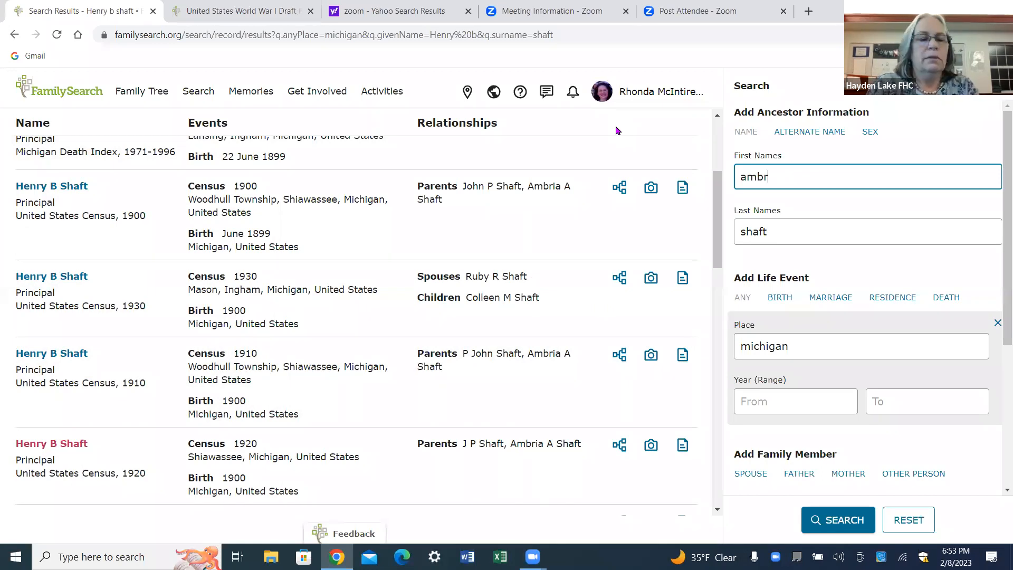
{"action": "type", "text": "A"}
{"action": "key", "text": "BackSpace"}
{"action": "type", "text": "IA"}
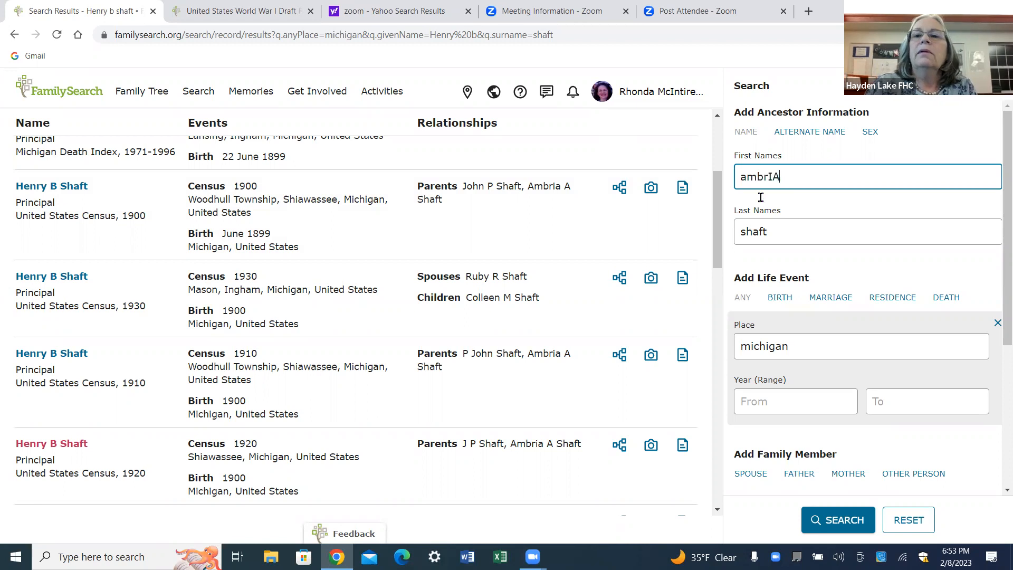
{"action": "key", "text": "BackSpace"}
{"action": "key", "text": "BackSpace"}
{"action": "type", "text": "ia"}
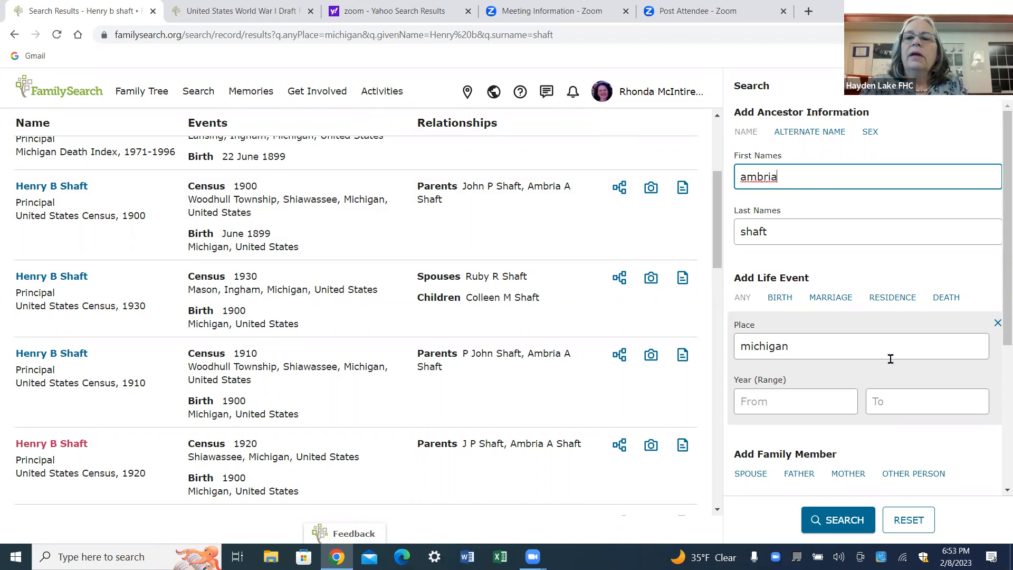
{"action": "scroll", "coordinate": [886, 354], "scroll_direction": "down", "scroll_amount": 1}
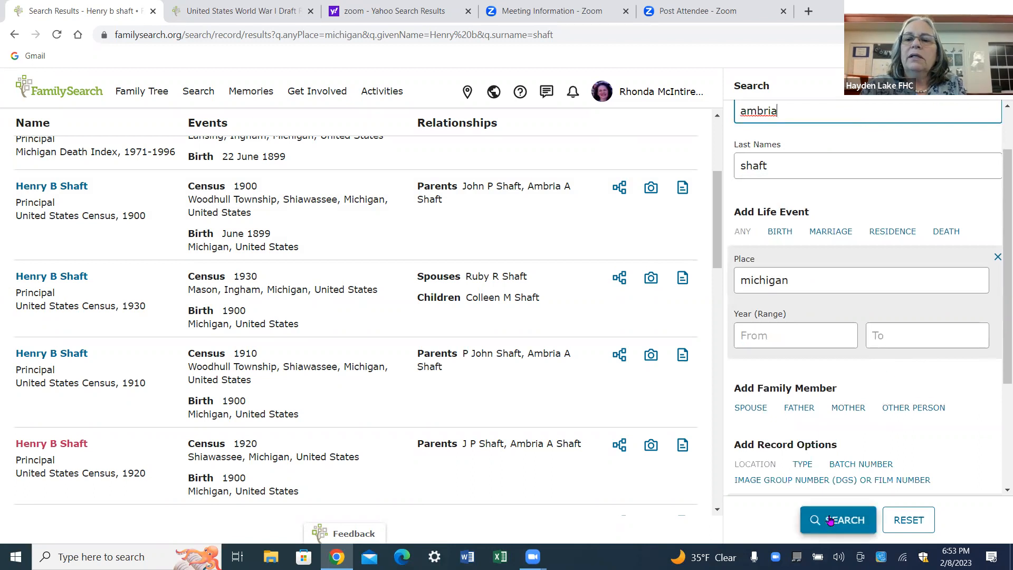
{"action": "scroll", "coordinate": [821, 377], "scroll_direction": "down", "scroll_amount": 1}
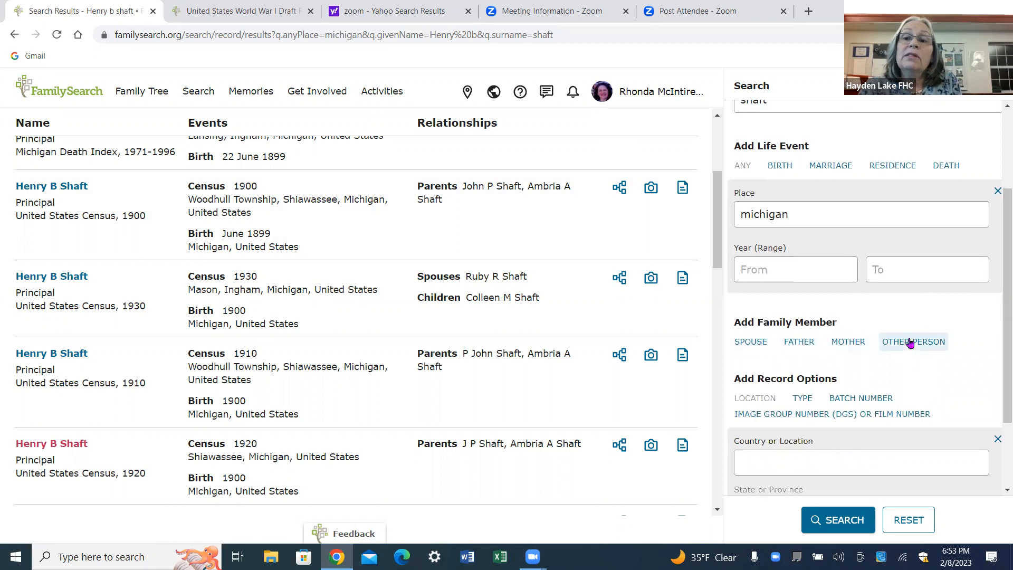
{"action": "scroll", "coordinate": [910, 346], "scroll_direction": "down", "scroll_amount": 1}
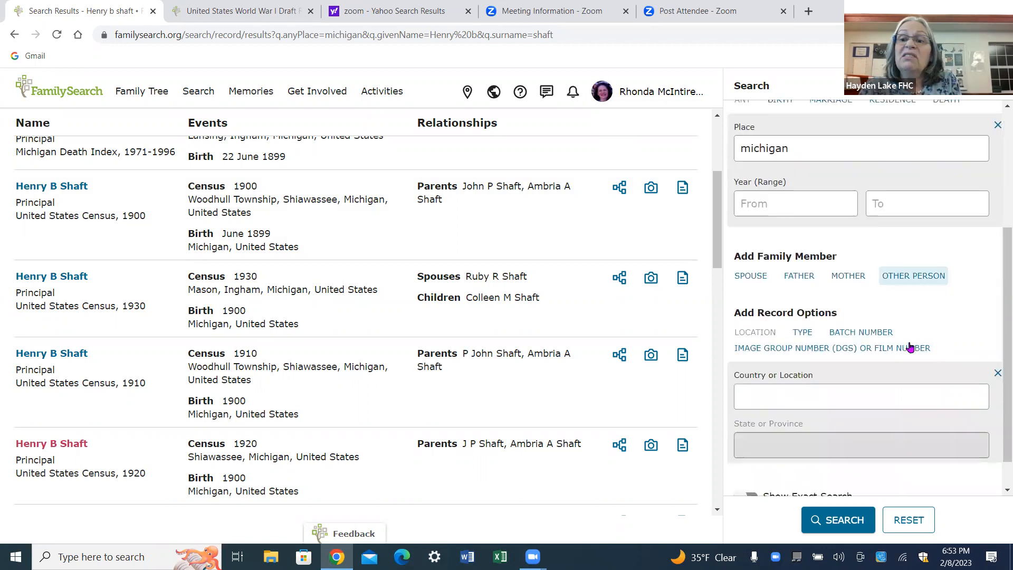
{"action": "scroll", "coordinate": [910, 346], "scroll_direction": "down", "scroll_amount": 1}
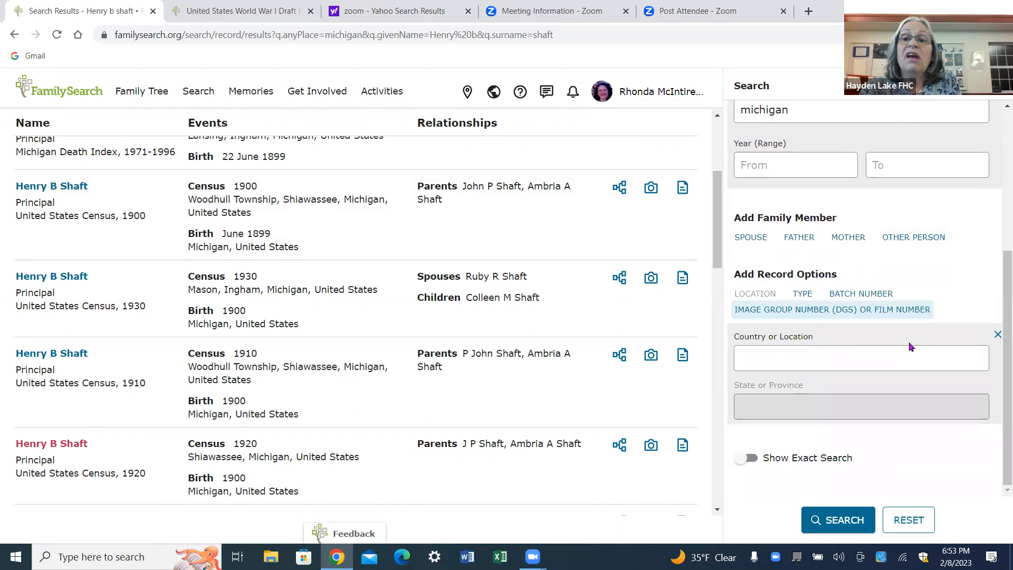
{"action": "left_click", "coordinate": [843, 529]}
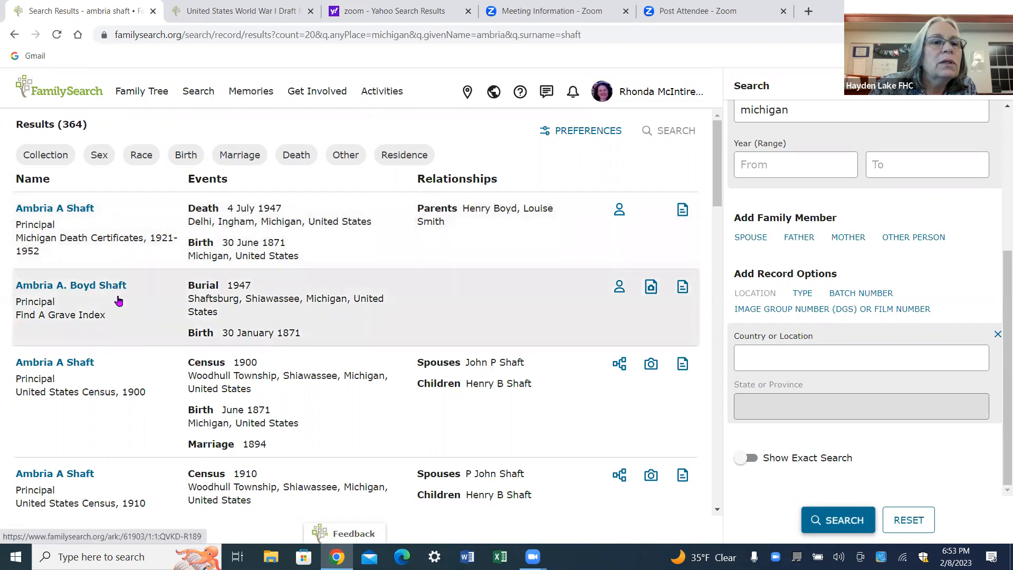
{"action": "scroll", "coordinate": [110, 287], "scroll_direction": "down", "scroll_amount": 1}
{"action": "scroll", "coordinate": [110, 287], "scroll_direction": "up", "scroll_amount": 1}
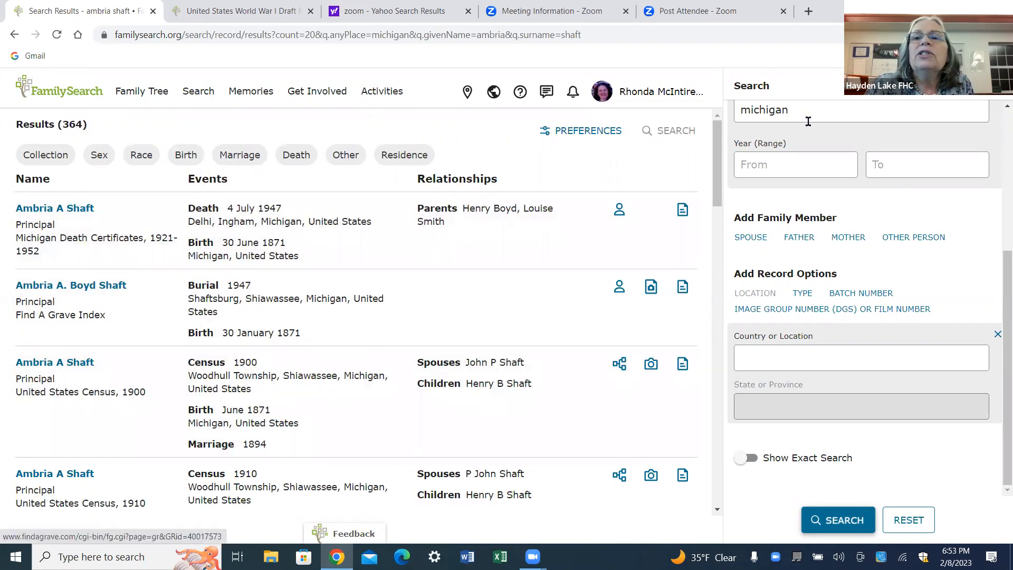
{"action": "scroll", "coordinate": [823, 190], "scroll_direction": "up", "scroll_amount": 2}
{"action": "scroll", "coordinate": [810, 132], "scroll_direction": "up", "scroll_amount": 1}
{"action": "left_click_drag", "start_coordinate": [805, 136], "coordinate": [567, 147]}
{"action": "type", "text": "vio"}
{"action": "key", "text": "Tab"}
{"action": "key", "text": "Tab"}
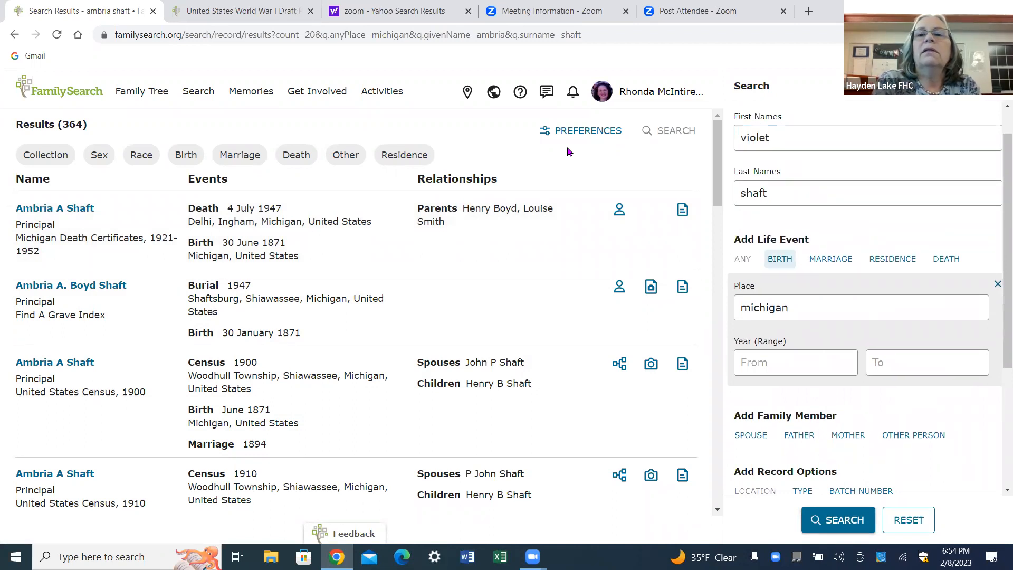
{"action": "double_click", "coordinate": [825, 197]}
{"action": "type", "text": "shull"}
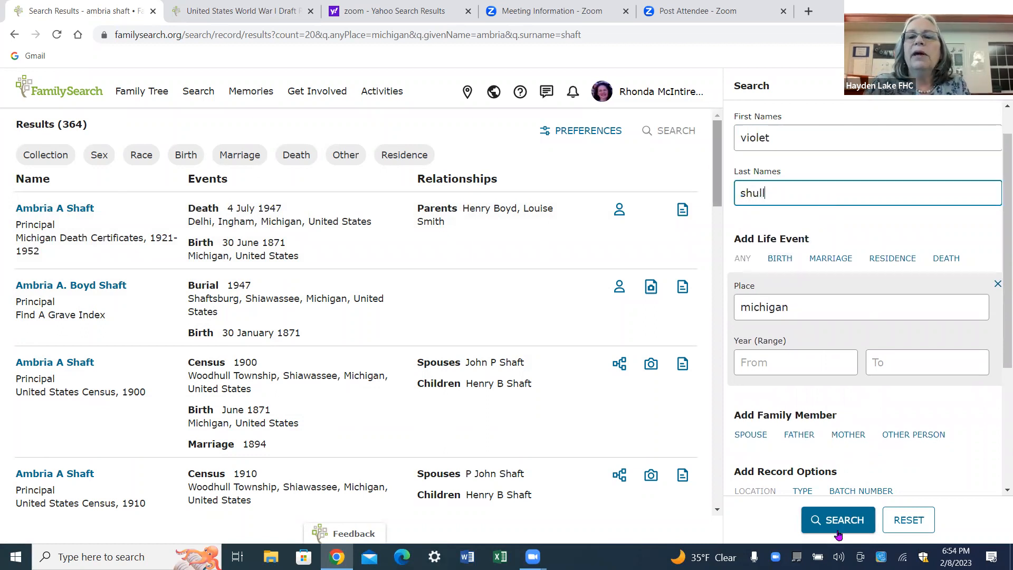
{"action": "double_click", "coordinate": [821, 305]}
Step: View Ambria's Find A Grave record and Michigan death certificate, then close the record details
{"action": "left_click", "coordinate": [584, 295]}
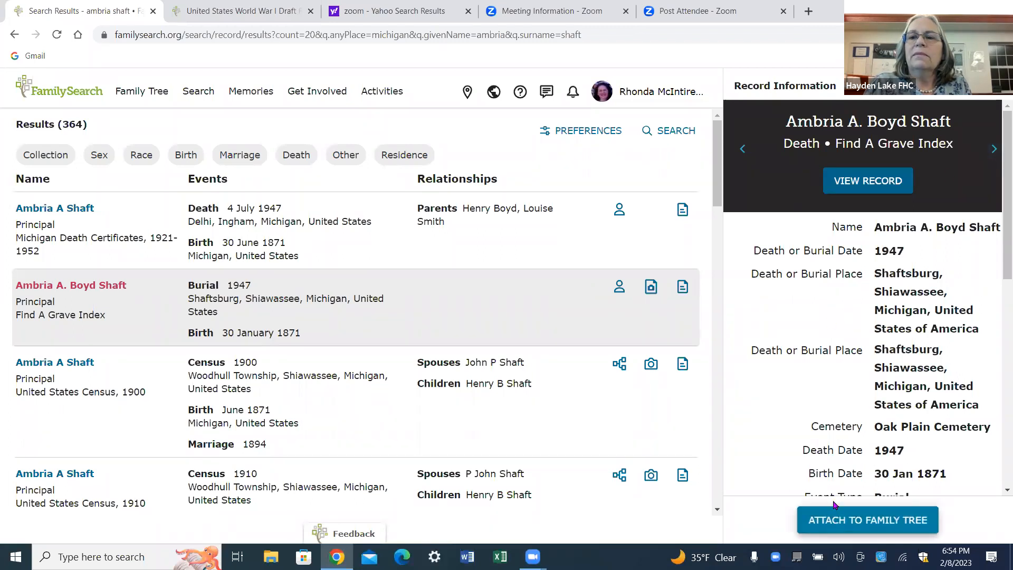
{"action": "left_click", "coordinate": [741, 148]}
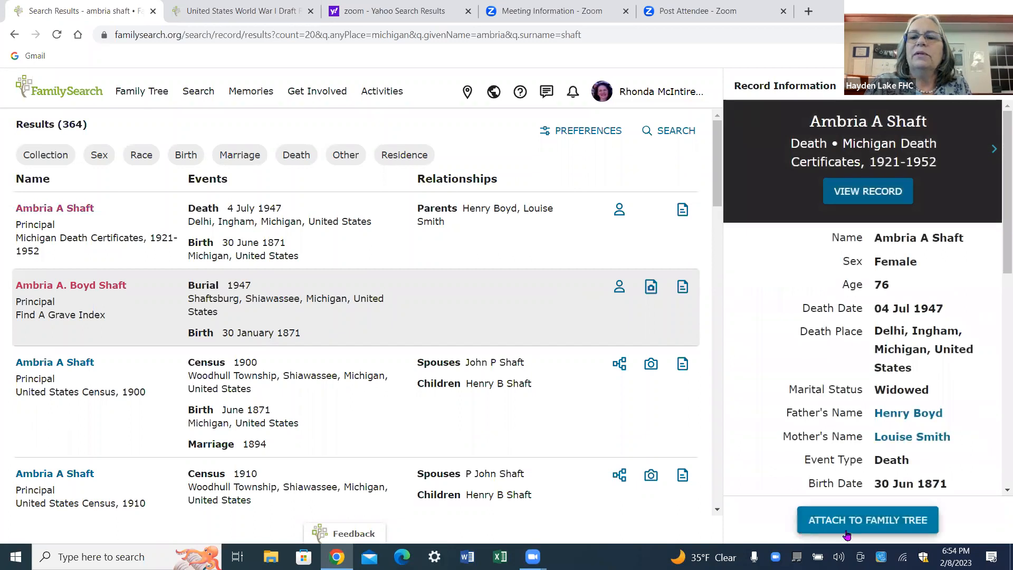
{"action": "scroll", "coordinate": [738, 260], "scroll_direction": "down", "scroll_amount": 5}
{"action": "scroll", "coordinate": [793, 411], "scroll_direction": "up", "scroll_amount": 5}
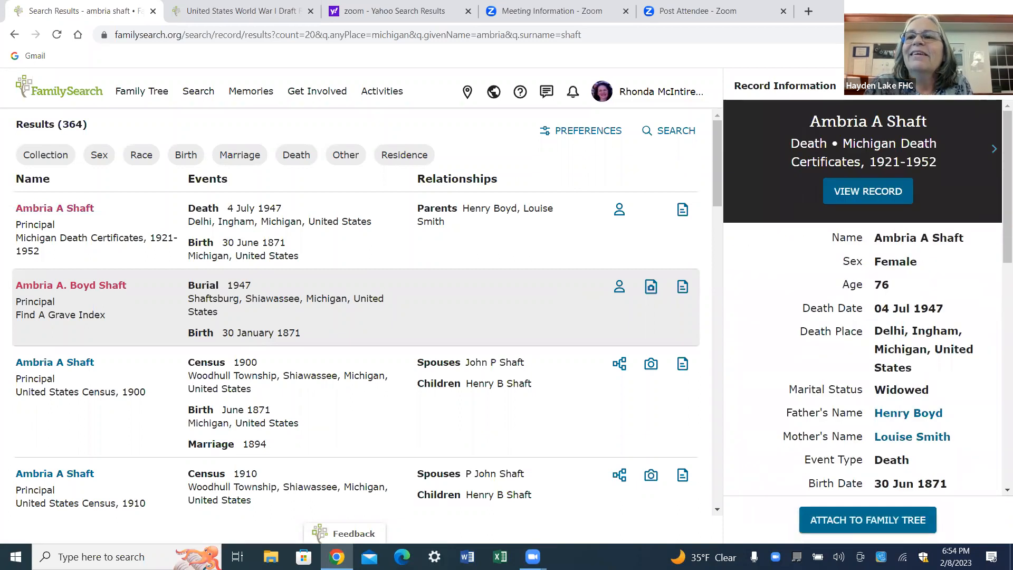
{"action": "left_click", "coordinate": [983, 103]}
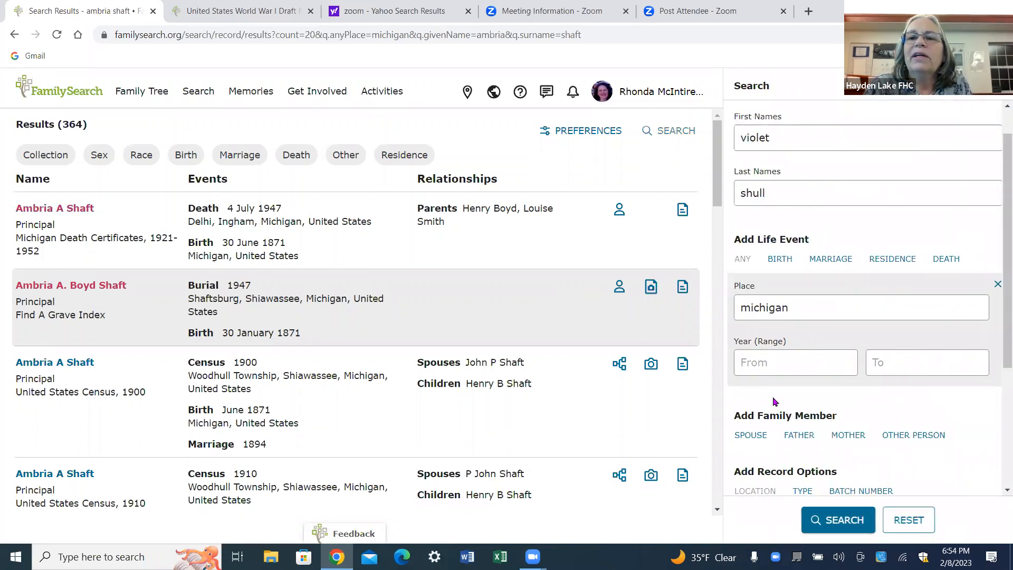
{"action": "double_click", "coordinate": [838, 304]}
{"action": "type", "text": "col"}
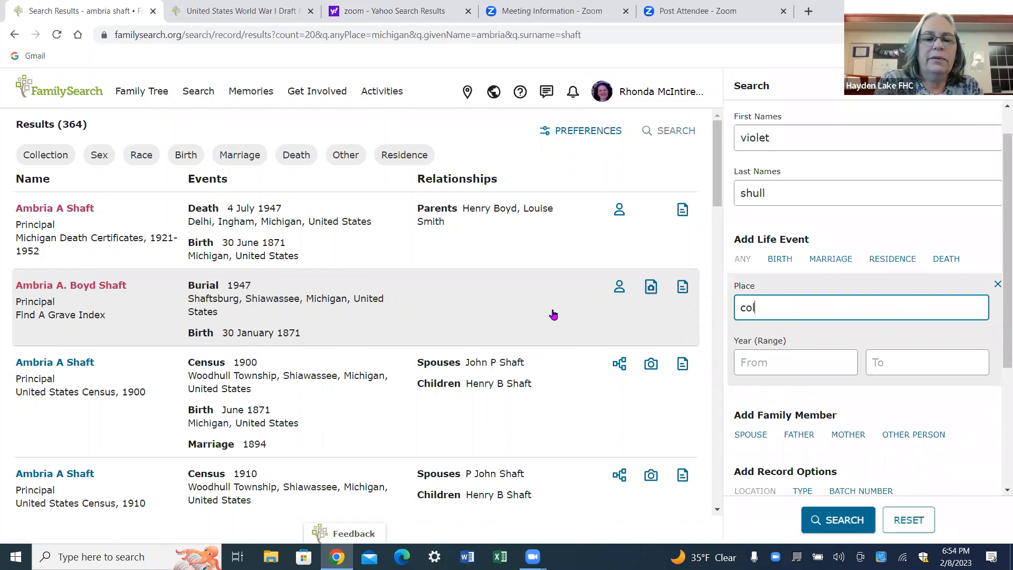
{"action": "type", "text": "orado"}
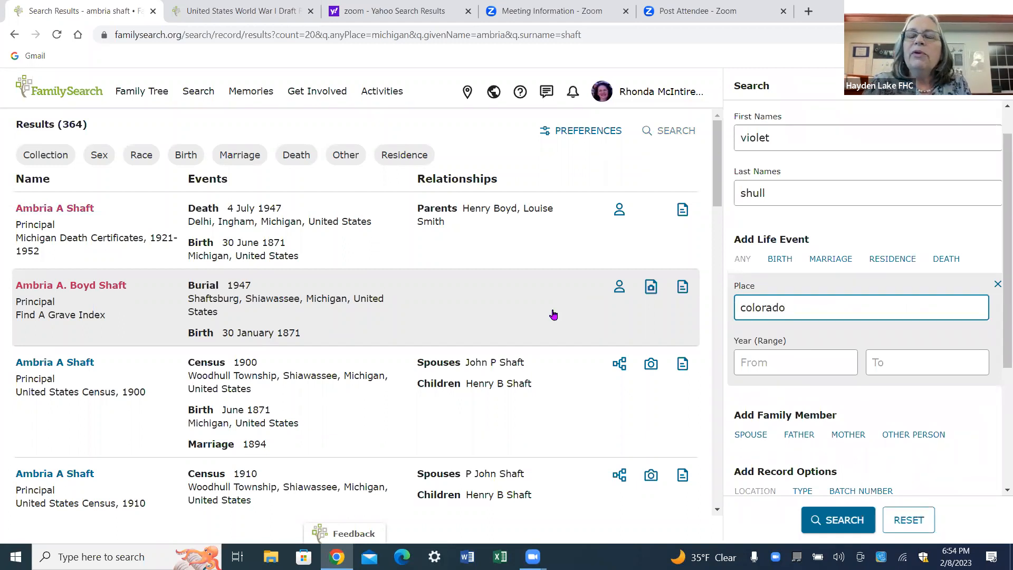
{"action": "left_click", "coordinate": [835, 517]}
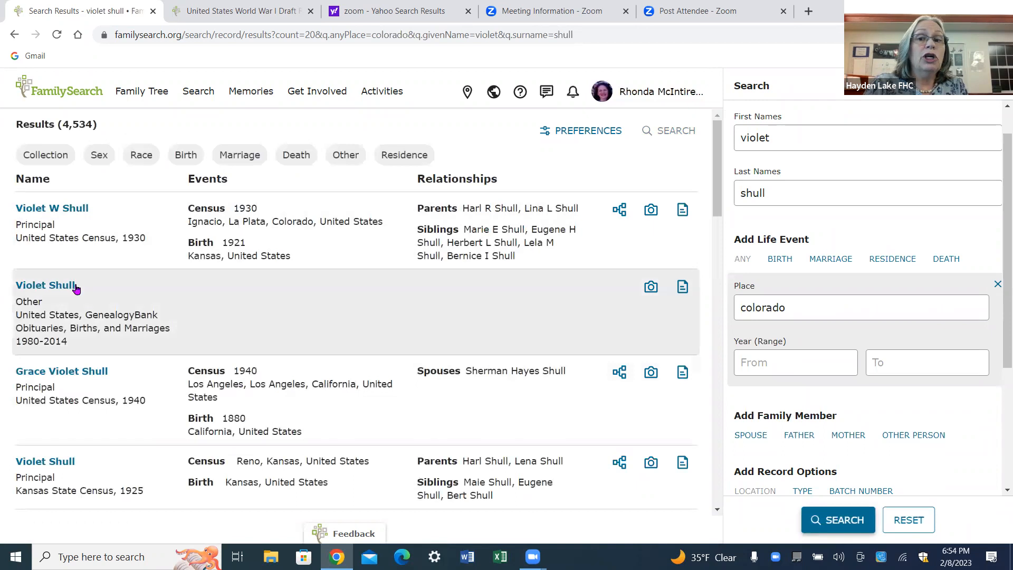
{"action": "scroll", "coordinate": [90, 290], "scroll_direction": "down", "scroll_amount": 2}
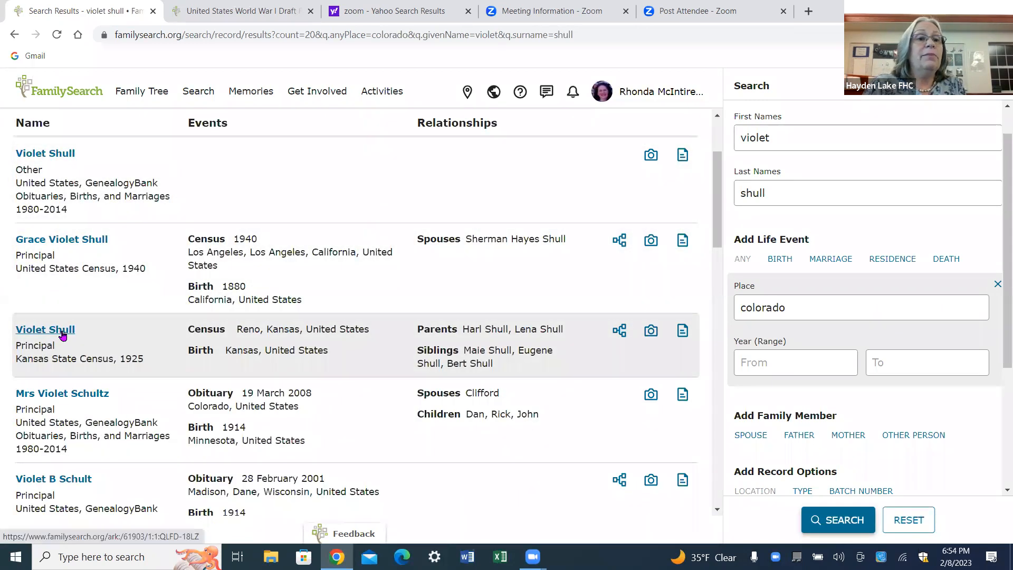
{"action": "scroll", "coordinate": [475, 356], "scroll_direction": "up", "scroll_amount": 2}
Step: Change the last name to 'woolf' and browse the 4,611 Colorado results
{"action": "double_click", "coordinate": [809, 194]}
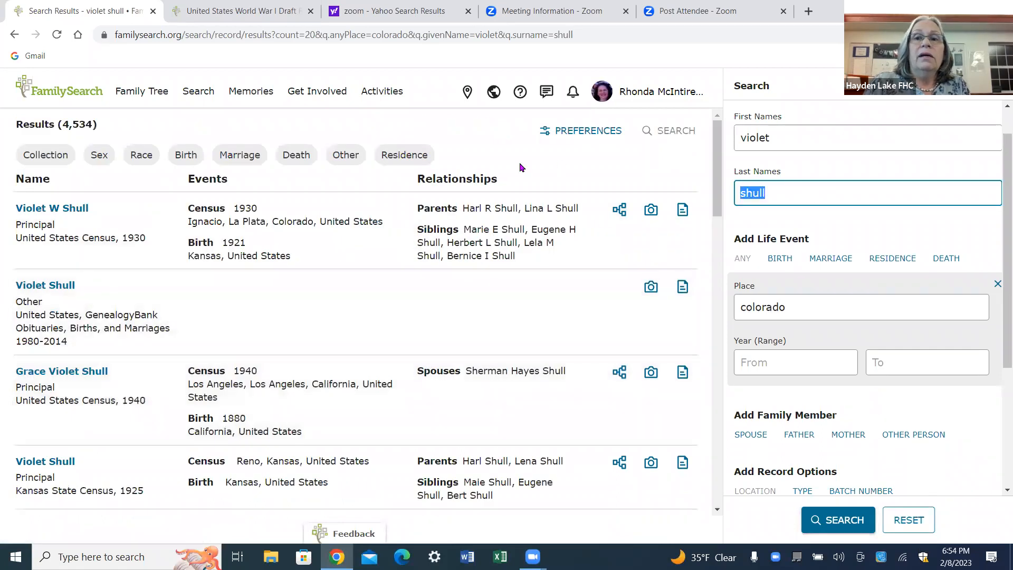
{"action": "type", "text": "woolf"}
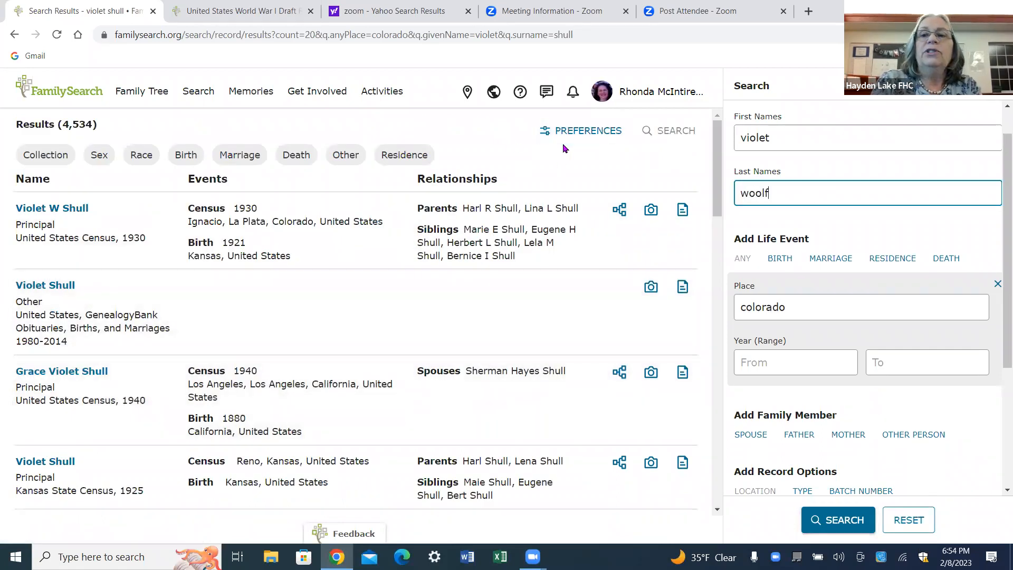
{"action": "key", "text": "Return"}
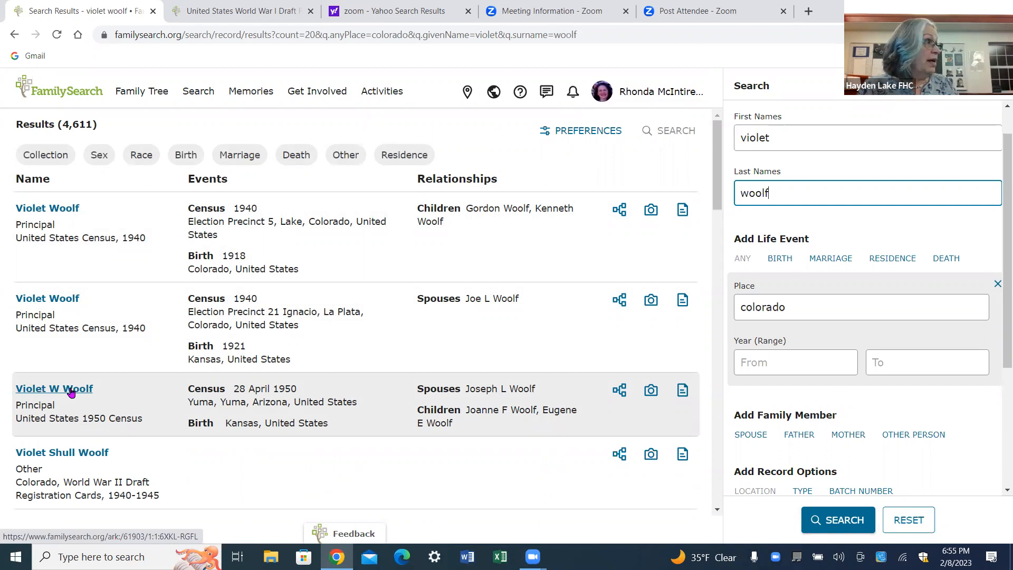
{"action": "scroll", "coordinate": [132, 419], "scroll_direction": "down", "scroll_amount": 3}
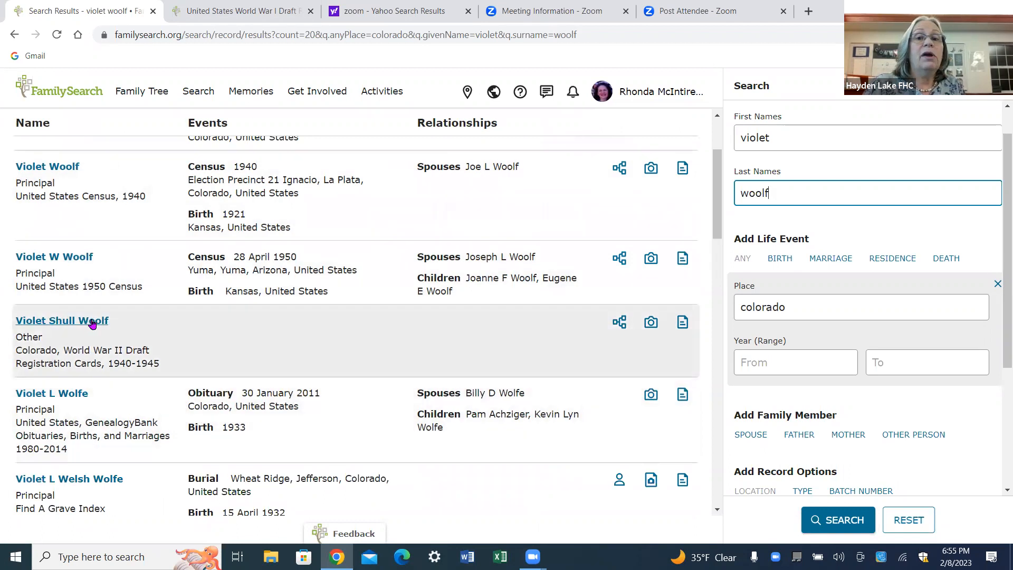
{"action": "scroll", "coordinate": [146, 350], "scroll_direction": "up", "scroll_amount": 3}
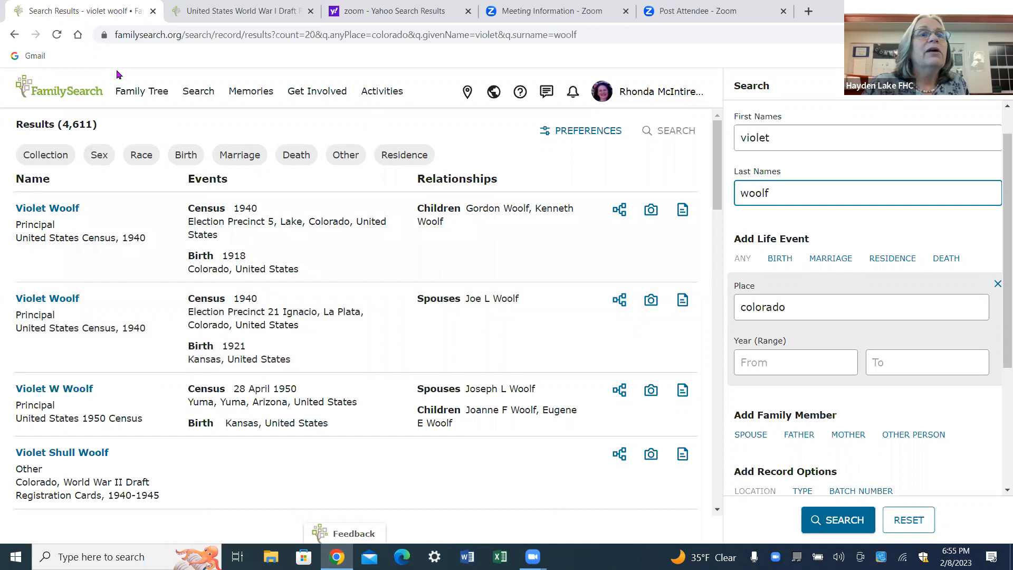
Step: Show the family tree pedigree view, then open a blank browser tab
{"action": "left_click", "coordinate": [136, 93]}
{"action": "left_click", "coordinate": [146, 169]}
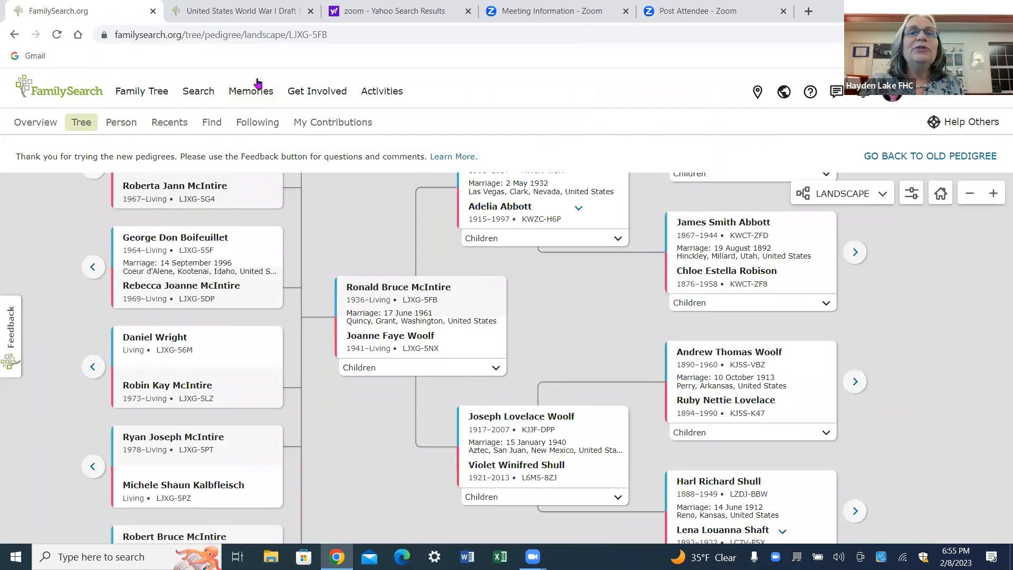
{"action": "left_click", "coordinate": [807, 11]}
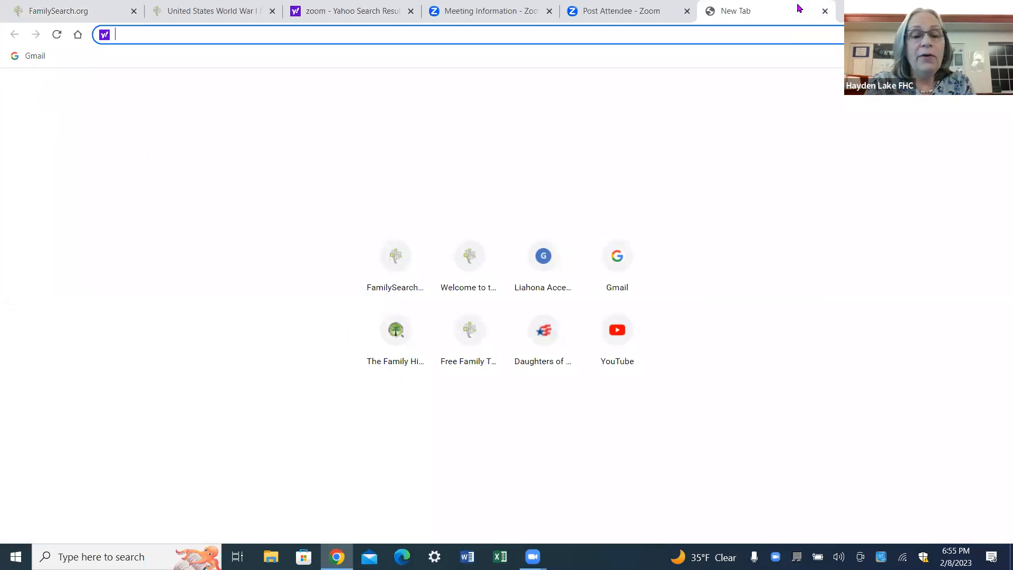
Step: Open beta.familysearch.org and sign in with the account username and password
{"action": "type", "text": "beta"}
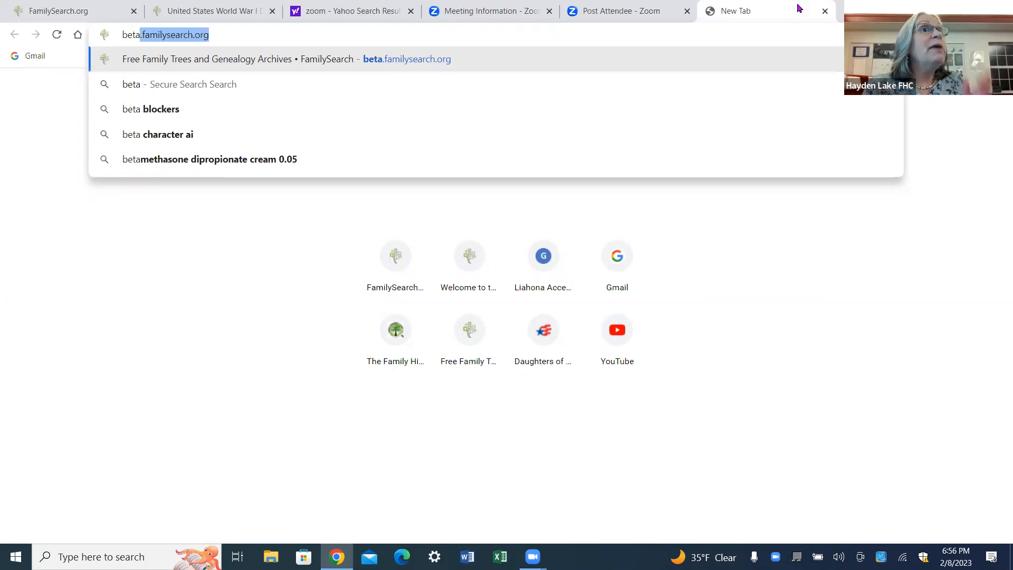
{"action": "key", "text": "Return"}
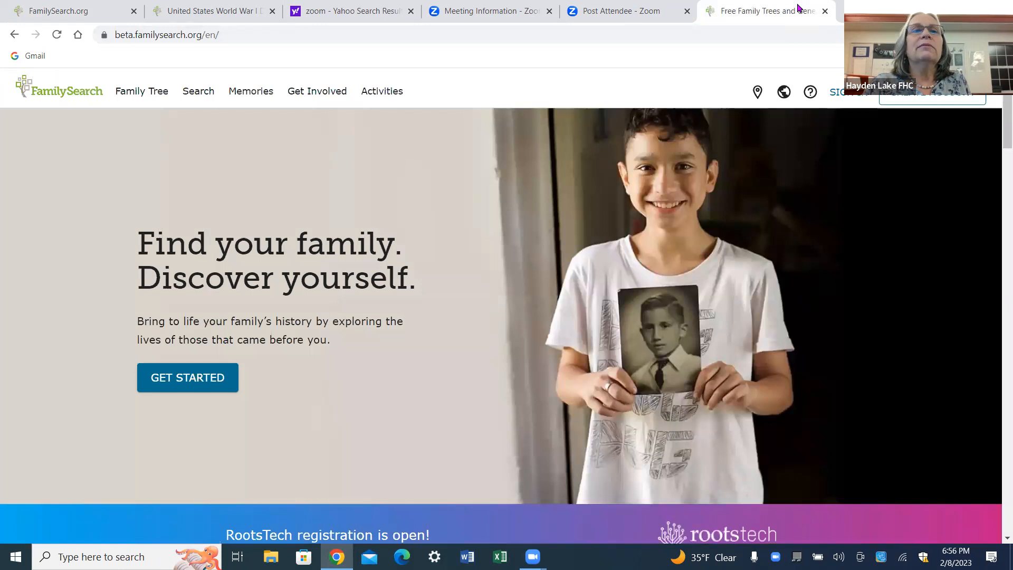
{"action": "left_click", "coordinate": [836, 92]}
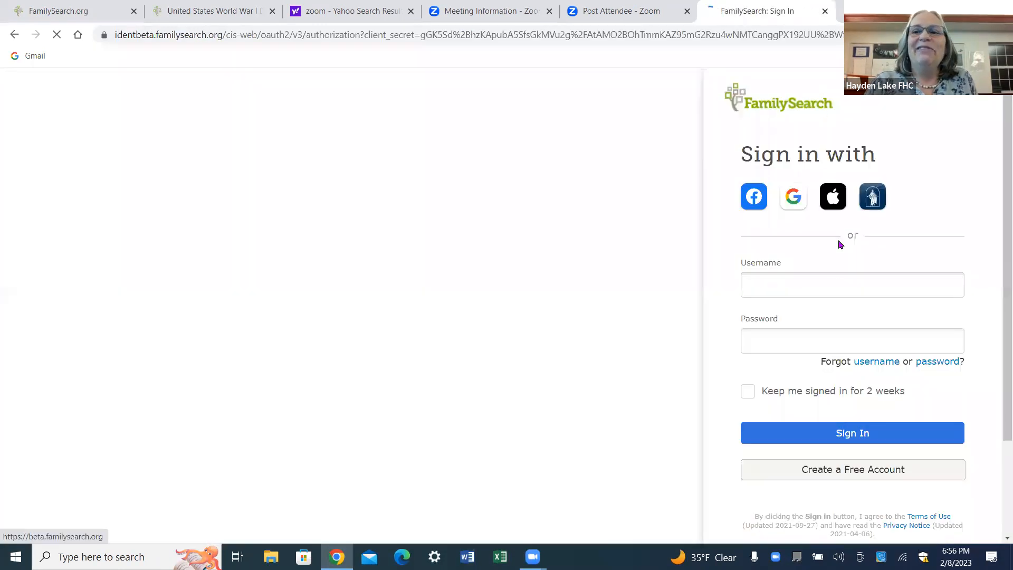
{"action": "left_click", "coordinate": [836, 279]}
{"action": "type", "text": "rhond"}
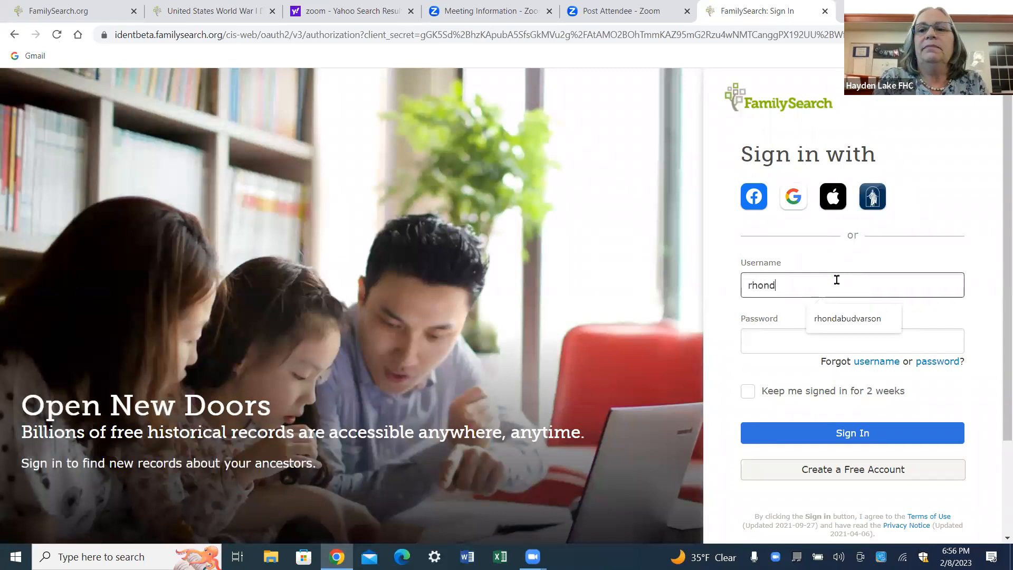
{"action": "type", "text": "abudvarson"}
{"action": "key", "text": "Tab"}
{"action": "type", "text": "r•••••"}
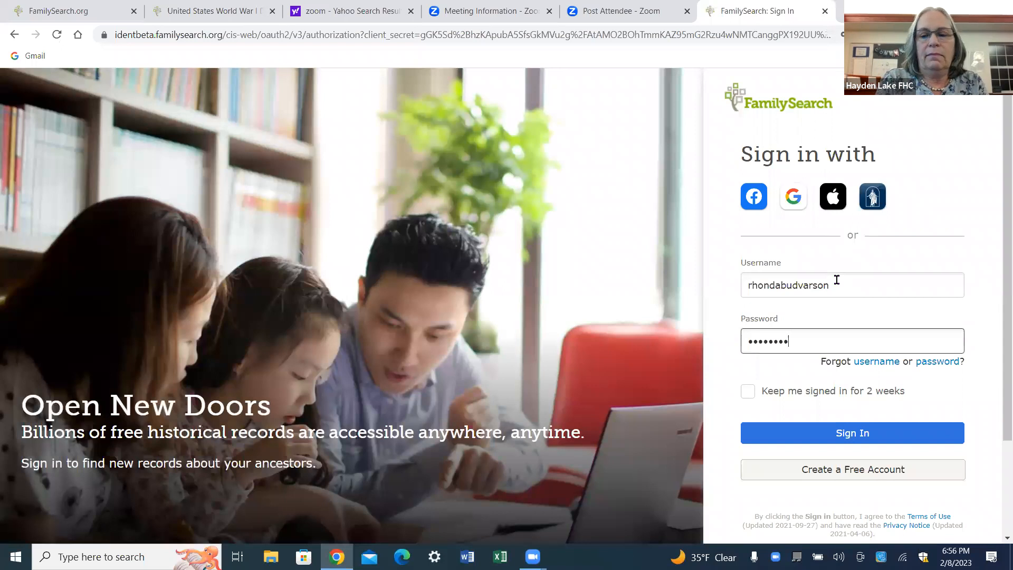
{"action": "key", "text": "Return"}
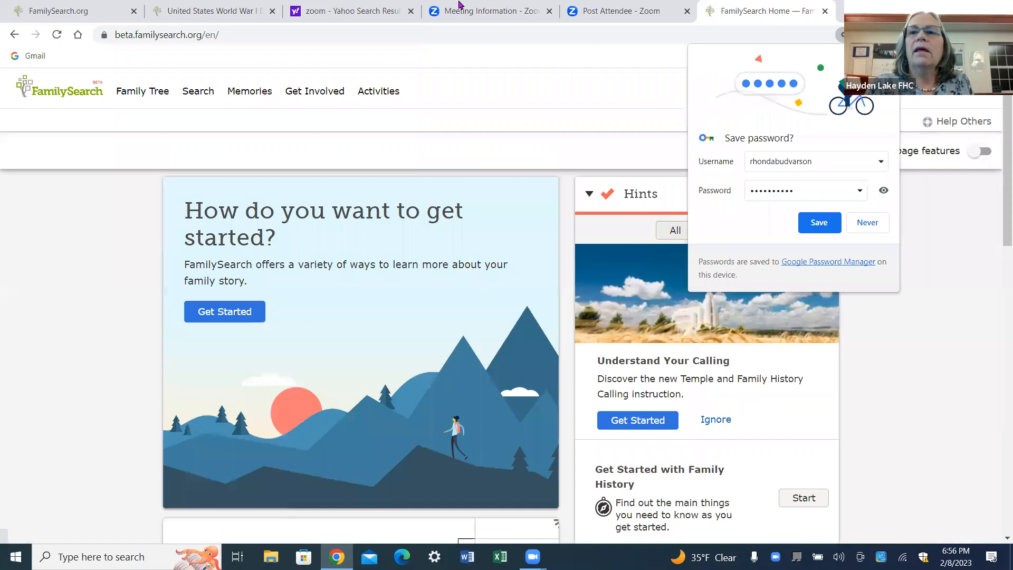
Step: Decline saving the password and show the family tree on the beta site
{"action": "left_click", "coordinate": [888, 56]}
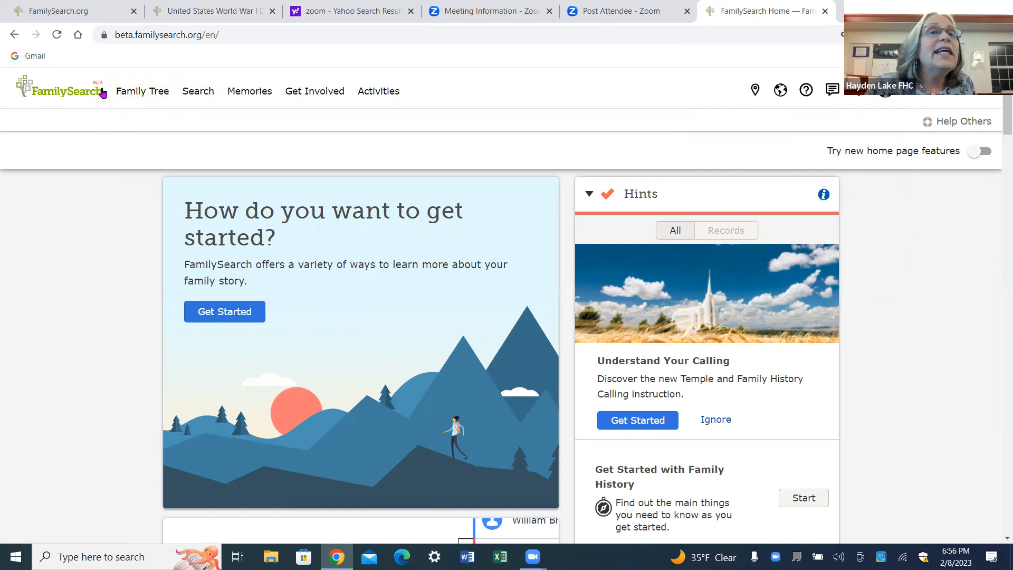
{"action": "left_click", "coordinate": [131, 94]}
{"action": "left_click", "coordinate": [147, 154]}
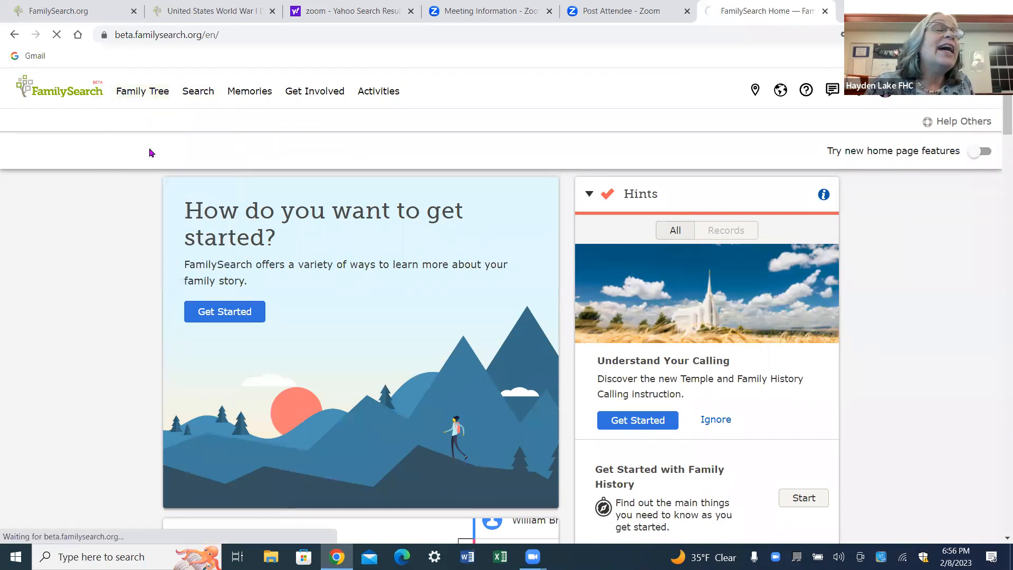
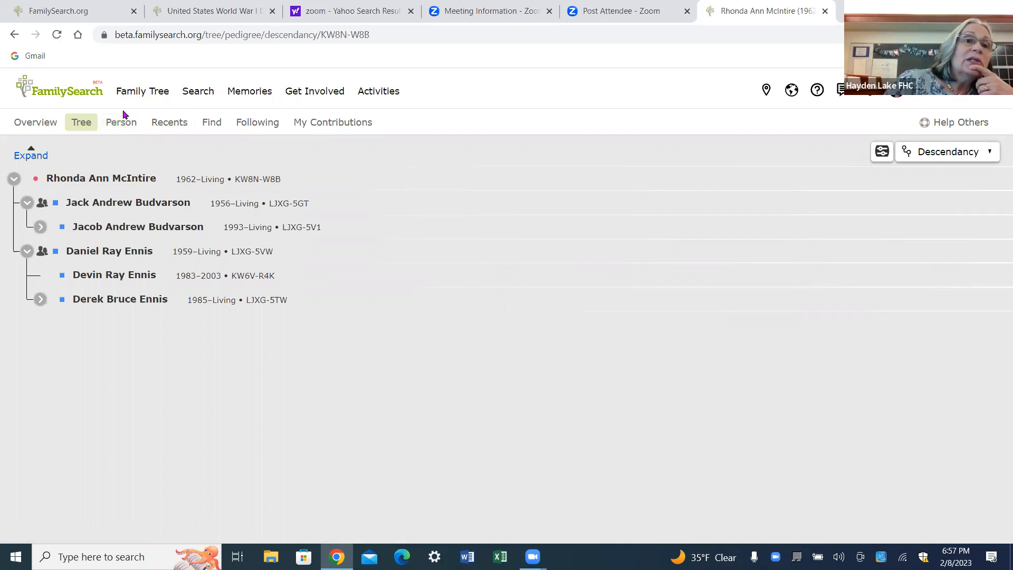
Step: Open Jesse Ervin Woolf's (1820–1864) person page from the Recent People list
{"action": "left_click", "coordinate": [127, 124]}
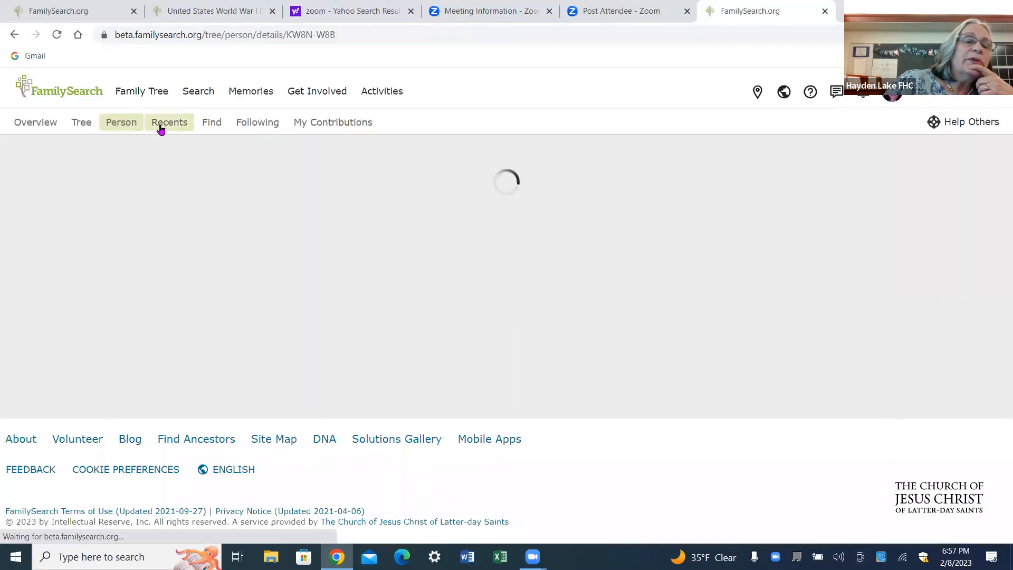
{"action": "left_click", "coordinate": [161, 126]}
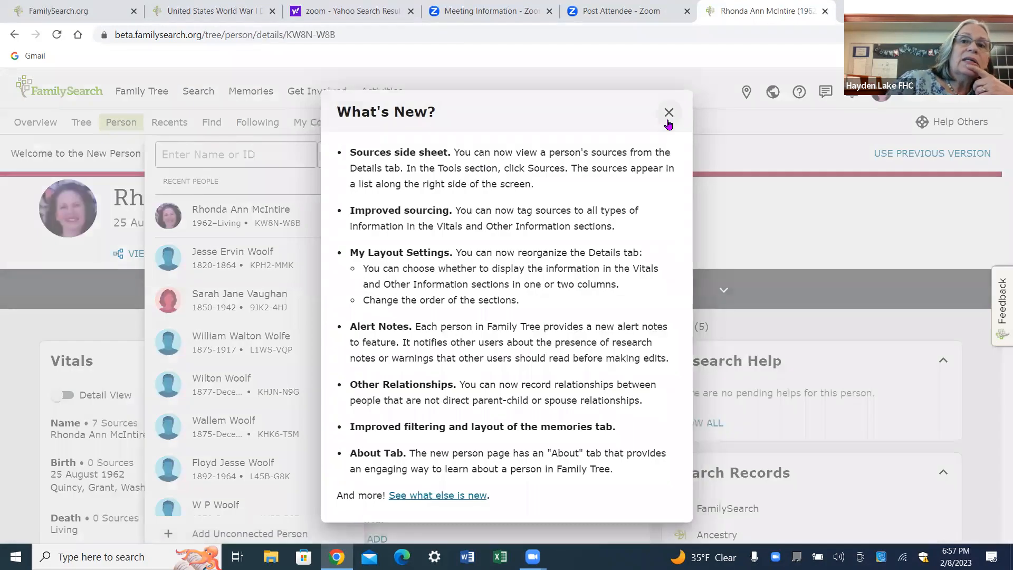
{"action": "left_click", "coordinate": [669, 113]}
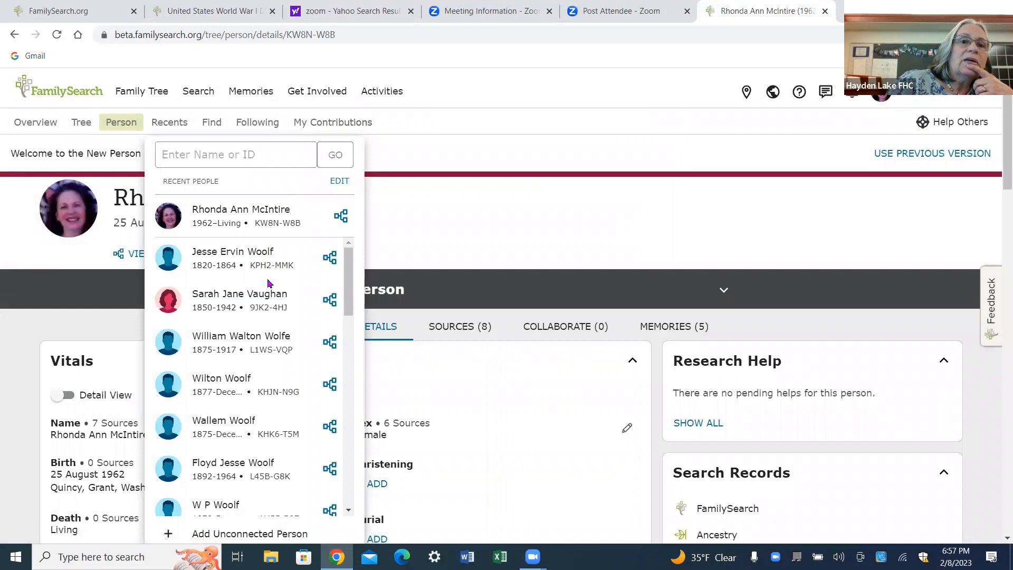
{"action": "scroll", "coordinate": [269, 283], "scroll_direction": "down", "scroll_amount": 8}
{"action": "scroll", "coordinate": [271, 276], "scroll_direction": "up", "scroll_amount": 10}
{"action": "left_click", "coordinate": [266, 252]}
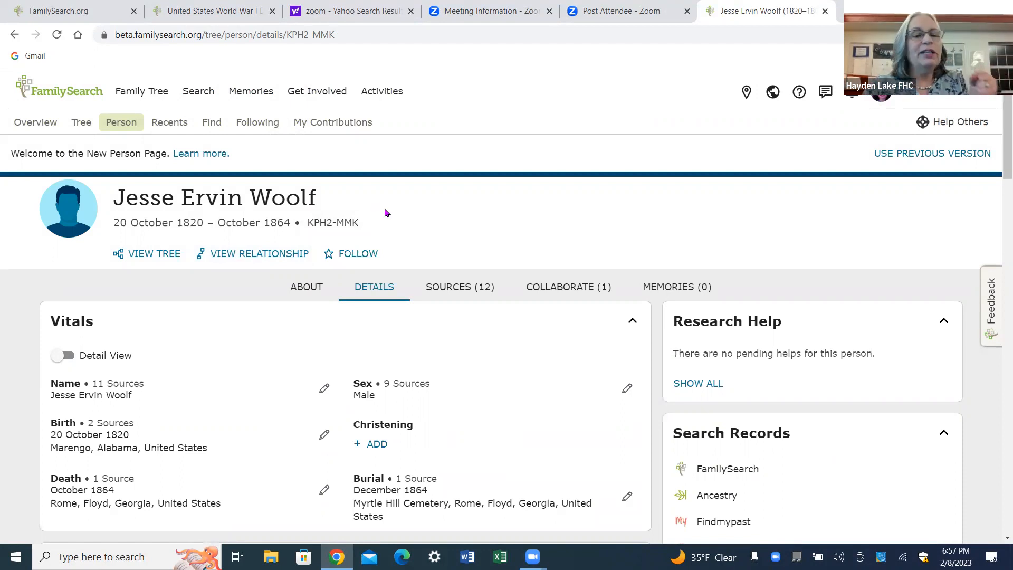
{"action": "scroll", "coordinate": [407, 237], "scroll_direction": "down", "scroll_amount": 3}
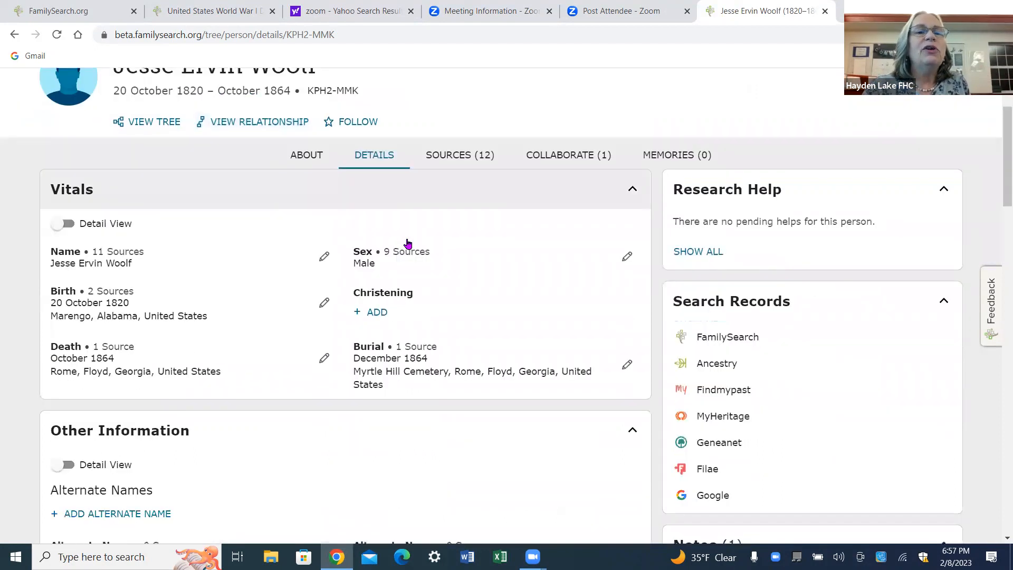
{"action": "scroll", "coordinate": [406, 240], "scroll_direction": "up", "scroll_amount": 3}
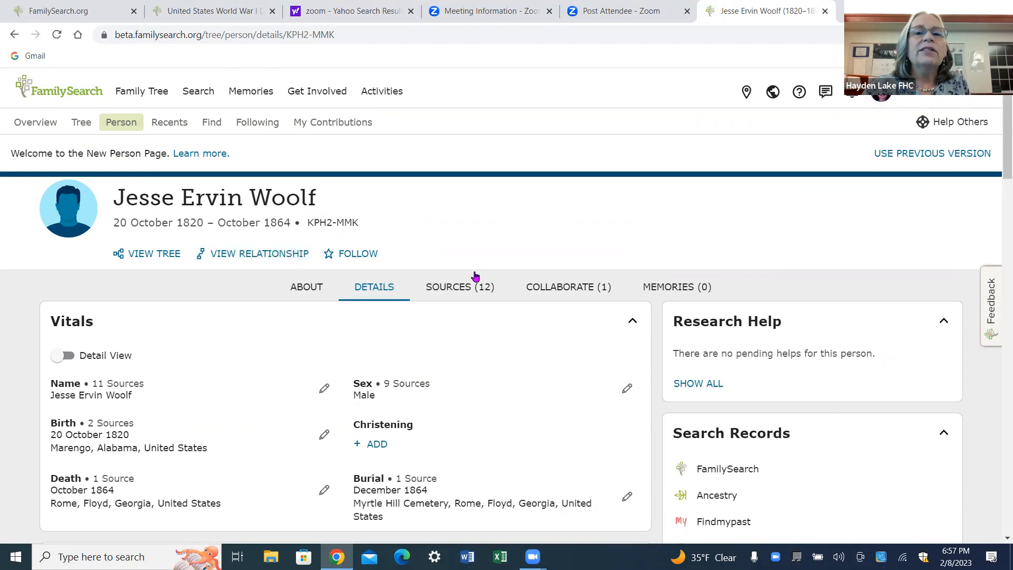
Step: List Jesse Ervin Woolf's 12 sources and expand the 1846 Alabama marriage source
{"action": "left_click", "coordinate": [452, 289]}
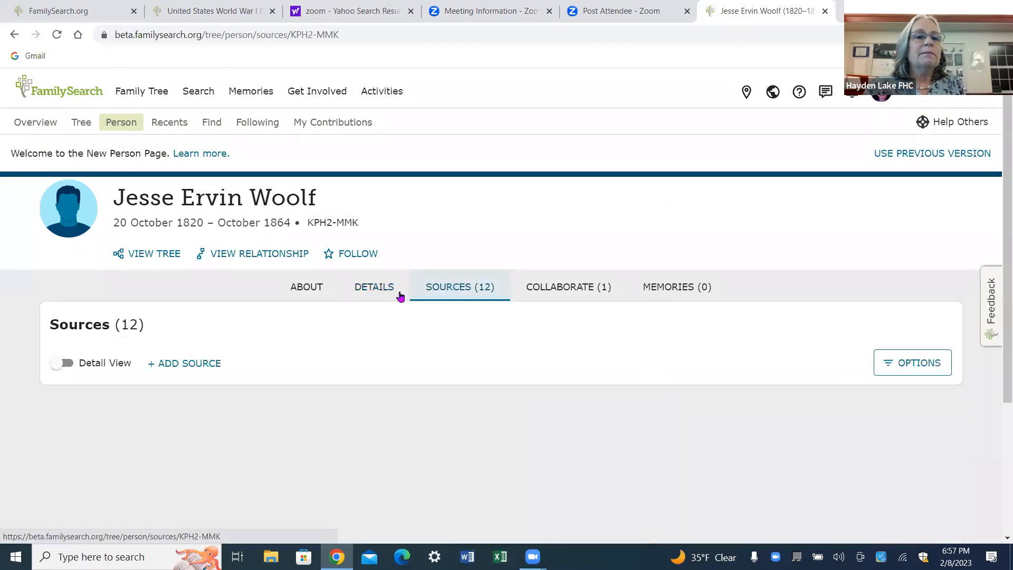
{"action": "scroll", "coordinate": [392, 344], "scroll_direction": "down", "scroll_amount": 3}
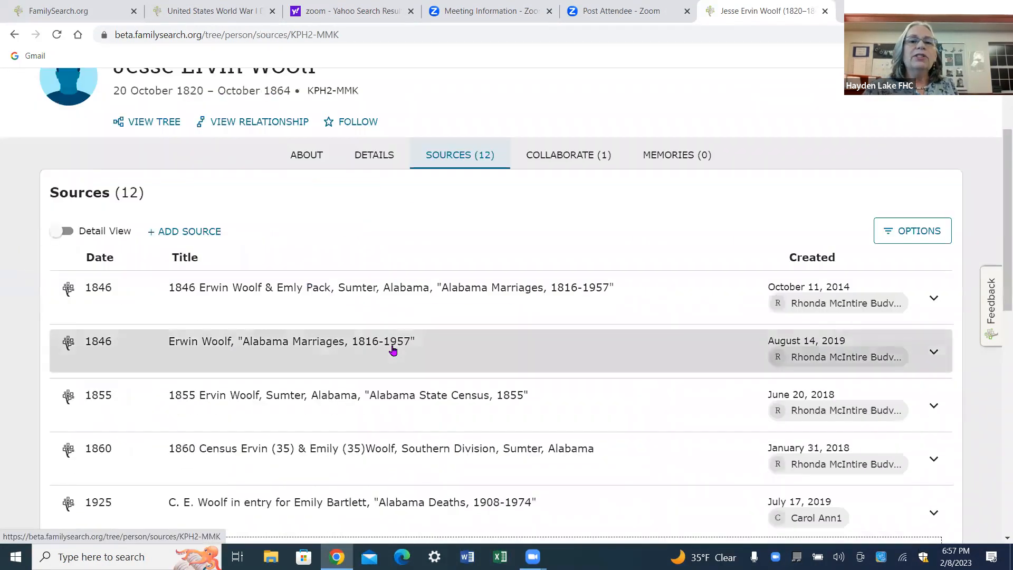
{"action": "scroll", "coordinate": [393, 349], "scroll_direction": "down", "scroll_amount": 1}
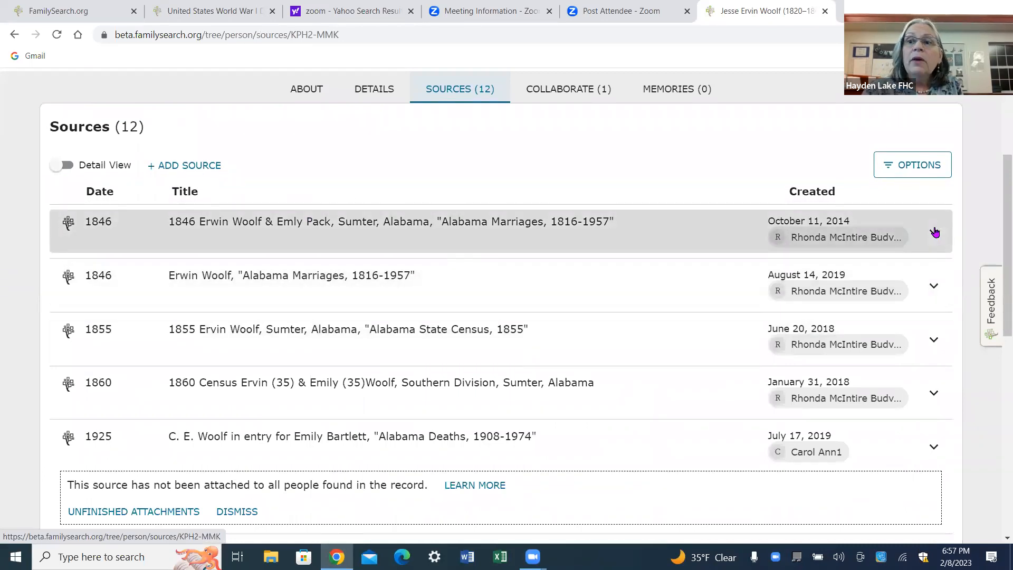
{"action": "left_click", "coordinate": [934, 232]}
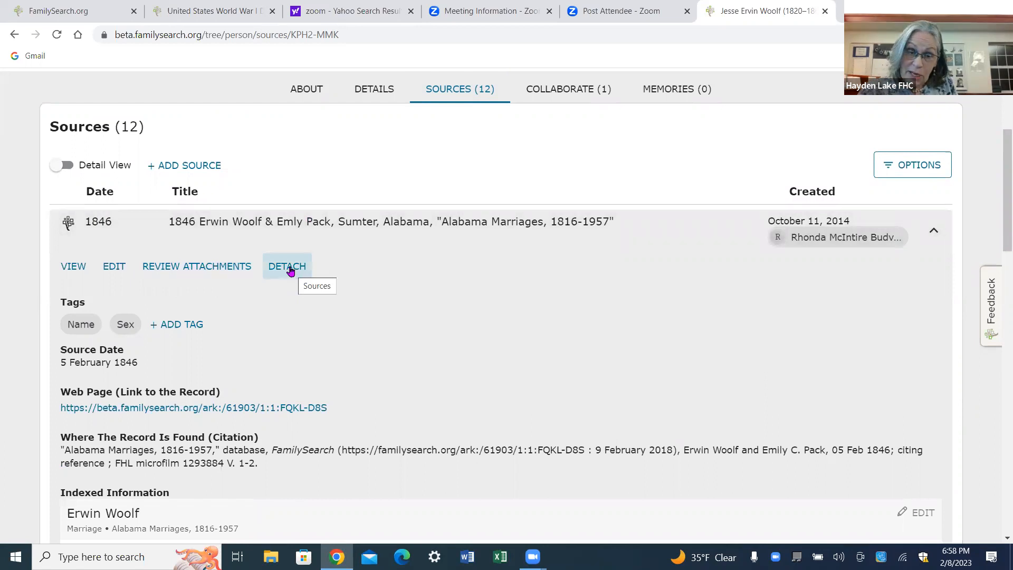
Step: View the full marriage record, then return to the sources list
{"action": "left_click", "coordinate": [77, 267]}
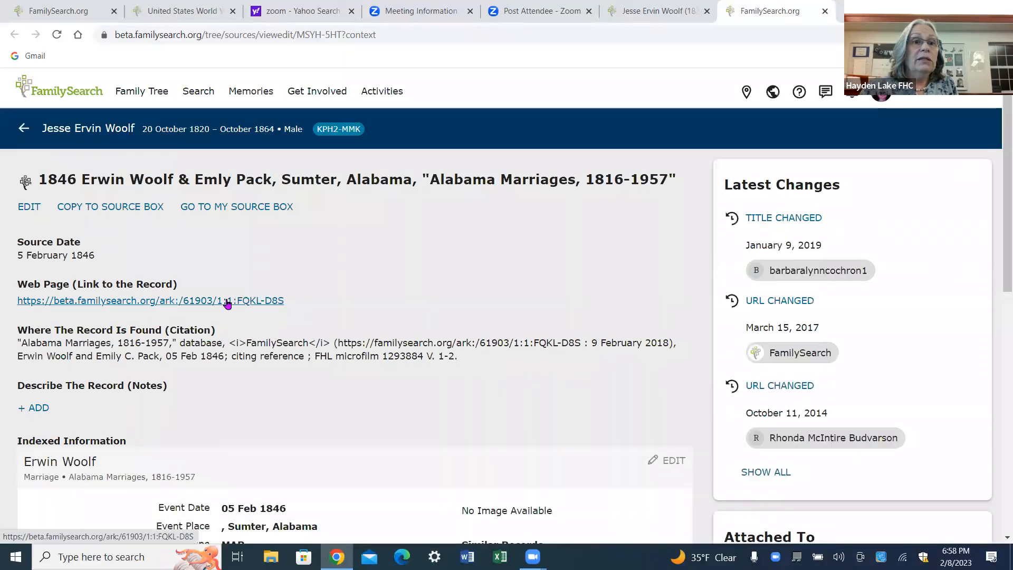
{"action": "scroll", "coordinate": [342, 362], "scroll_direction": "down", "scroll_amount": 3}
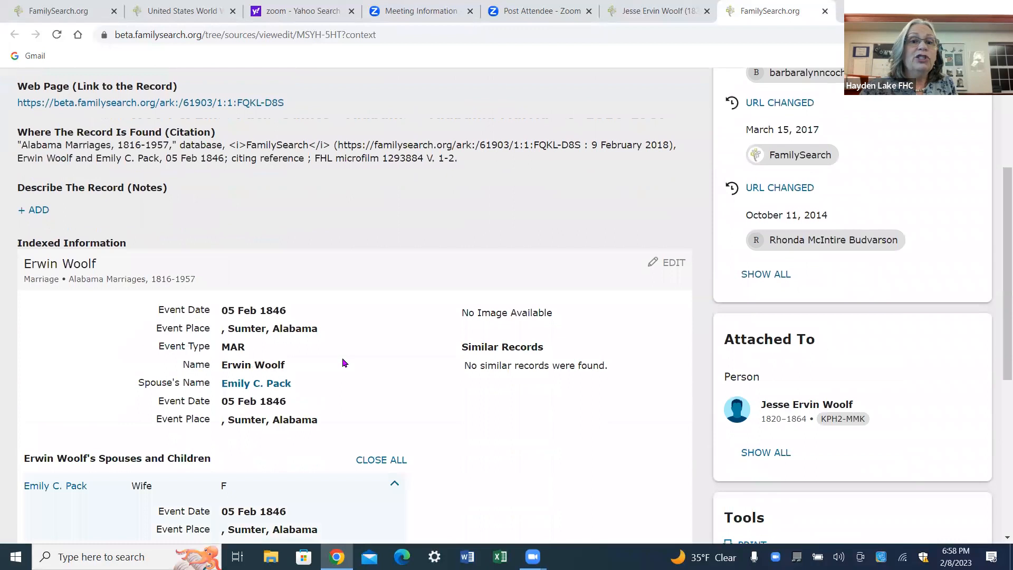
{"action": "scroll", "coordinate": [342, 356], "scroll_direction": "down", "scroll_amount": 2}
{"action": "scroll", "coordinate": [342, 356], "scroll_direction": "up", "scroll_amount": 2}
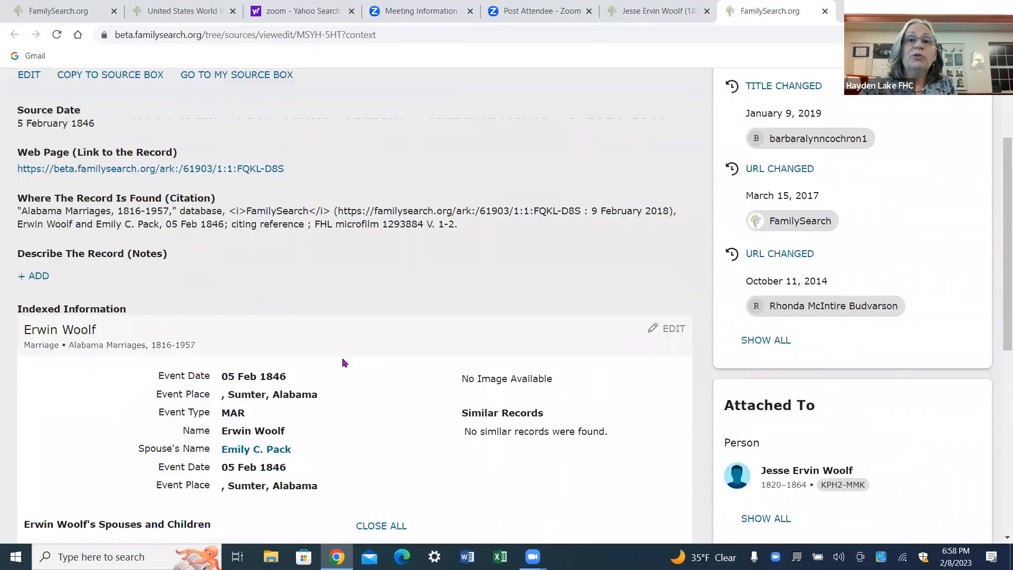
{"action": "scroll", "coordinate": [342, 362], "scroll_direction": "up", "scroll_amount": 2}
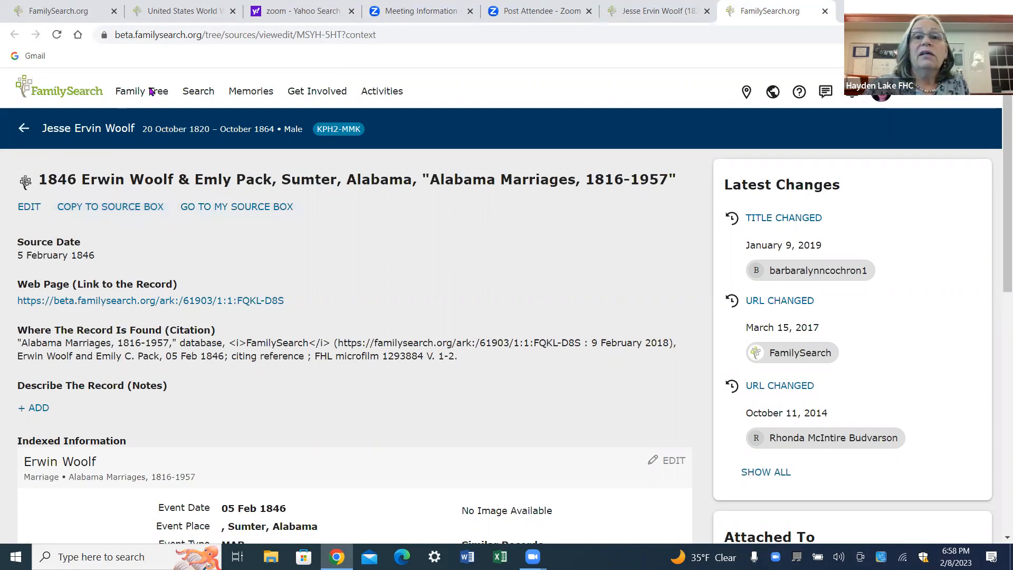
{"action": "left_click", "coordinate": [24, 128]}
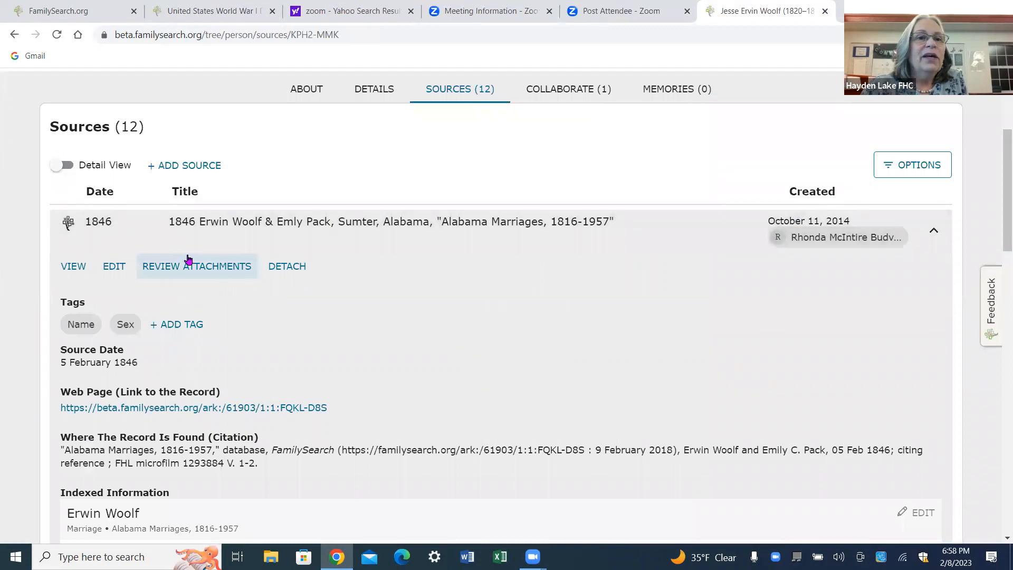
Step: Review the marriage record's attachments in a new tab, then go back to Jesse's Details page
{"action": "left_click", "coordinate": [200, 267]}
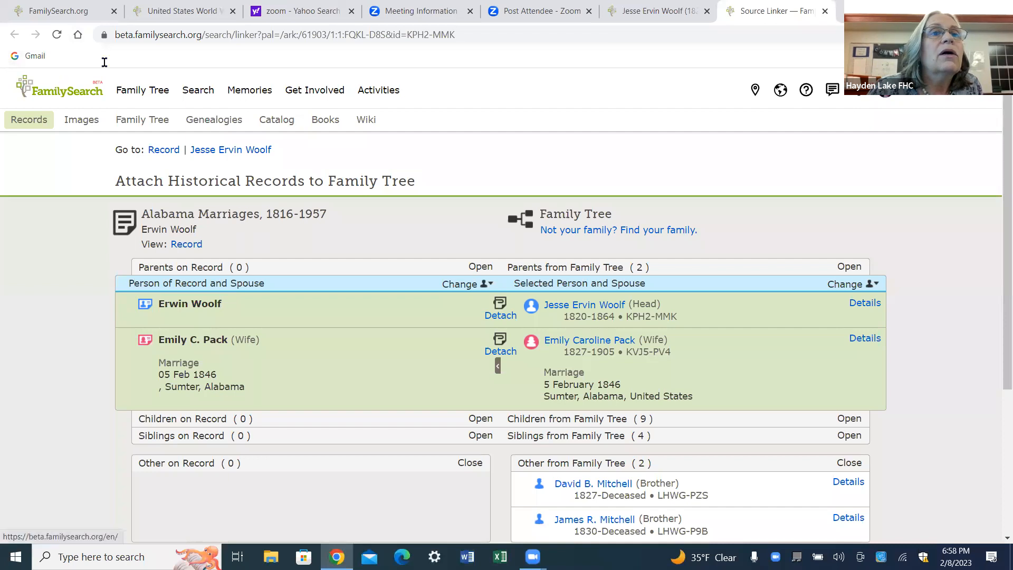
{"action": "left_click", "coordinate": [83, 13]}
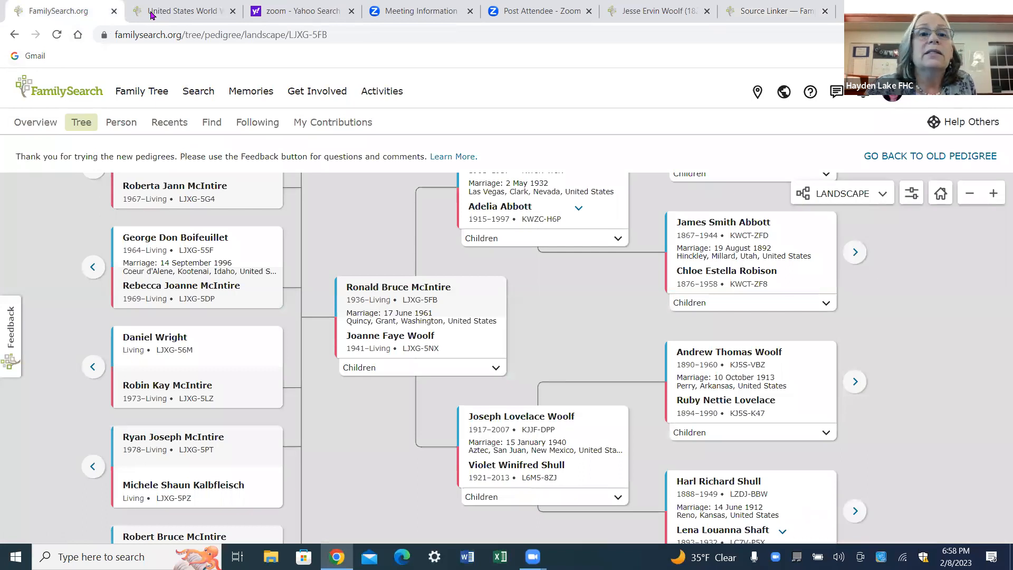
{"action": "key", "text": "ctrl+6"}
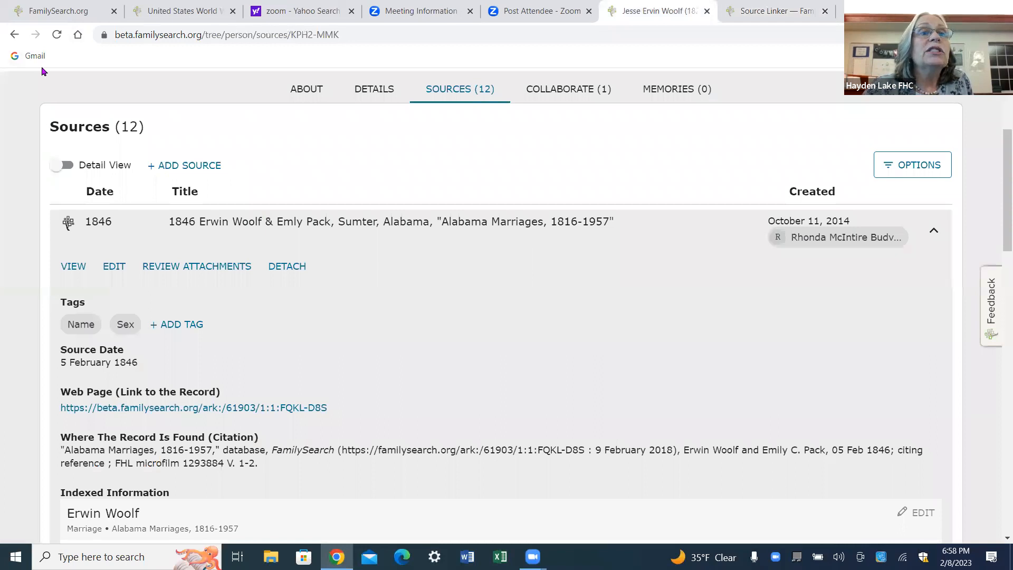
{"action": "left_click", "coordinate": [16, 37]}
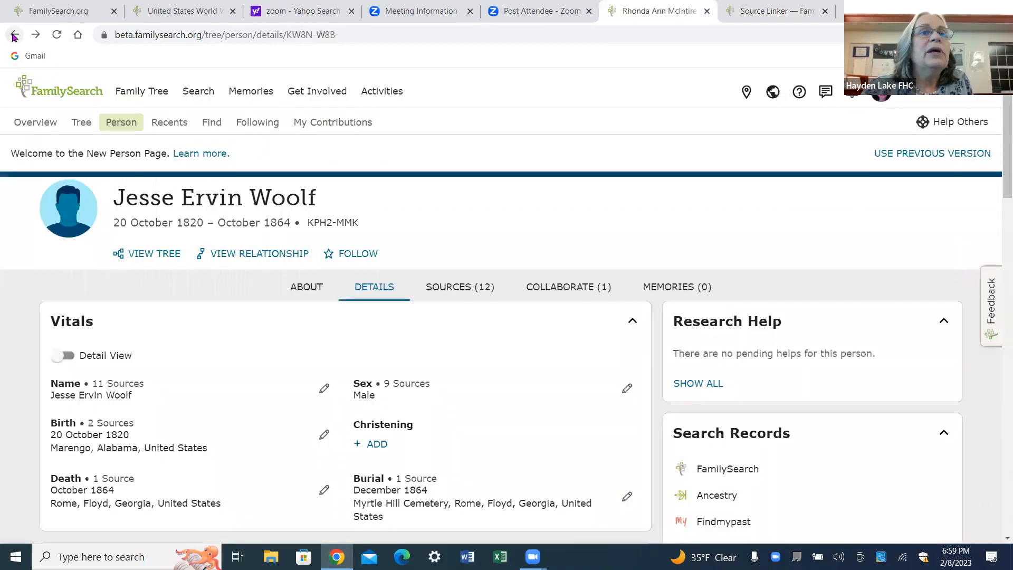
{"action": "left_click", "coordinate": [14, 35]}
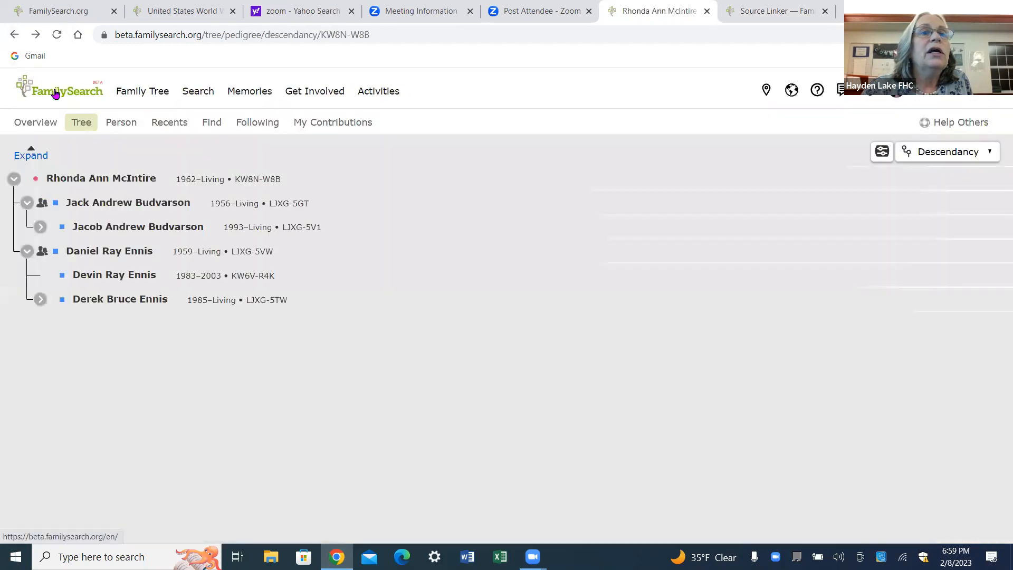
{"action": "left_click", "coordinate": [55, 92]}
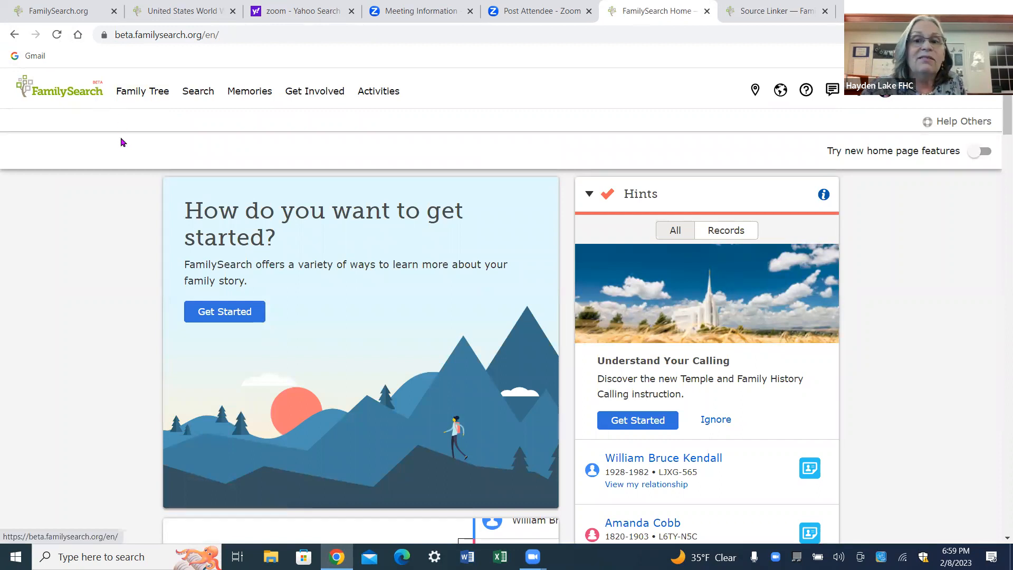
{"action": "scroll", "coordinate": [157, 262], "scroll_direction": "down", "scroll_amount": 3}
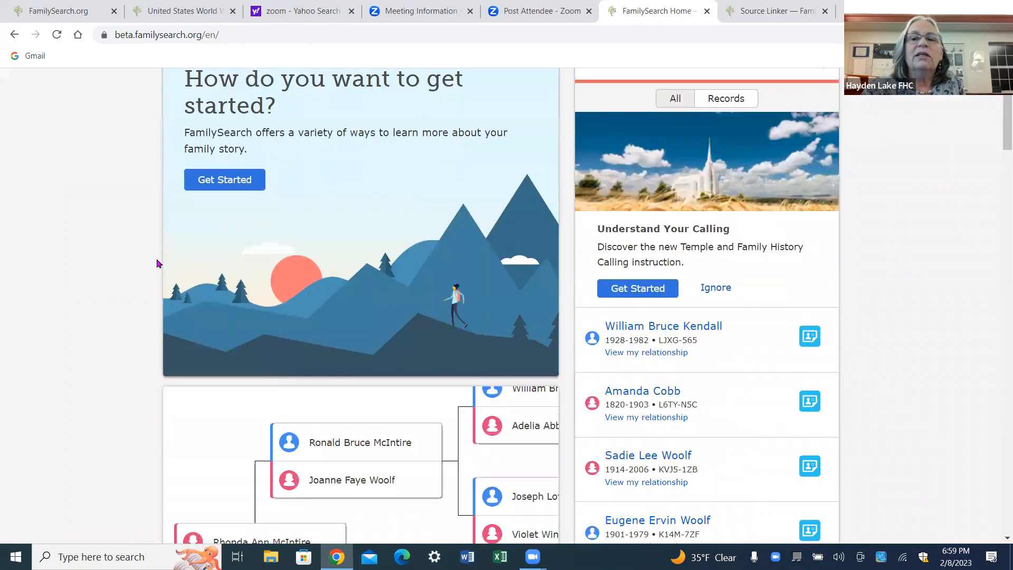
{"action": "scroll", "coordinate": [156, 263], "scroll_direction": "up", "scroll_amount": 3}
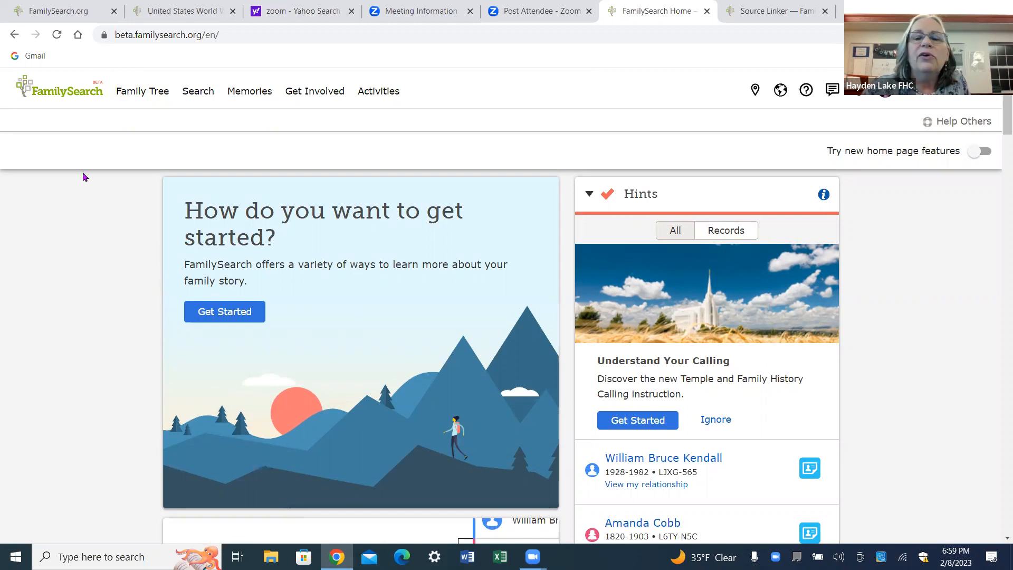
{"action": "scroll", "coordinate": [88, 181], "scroll_direction": "down", "scroll_amount": 3}
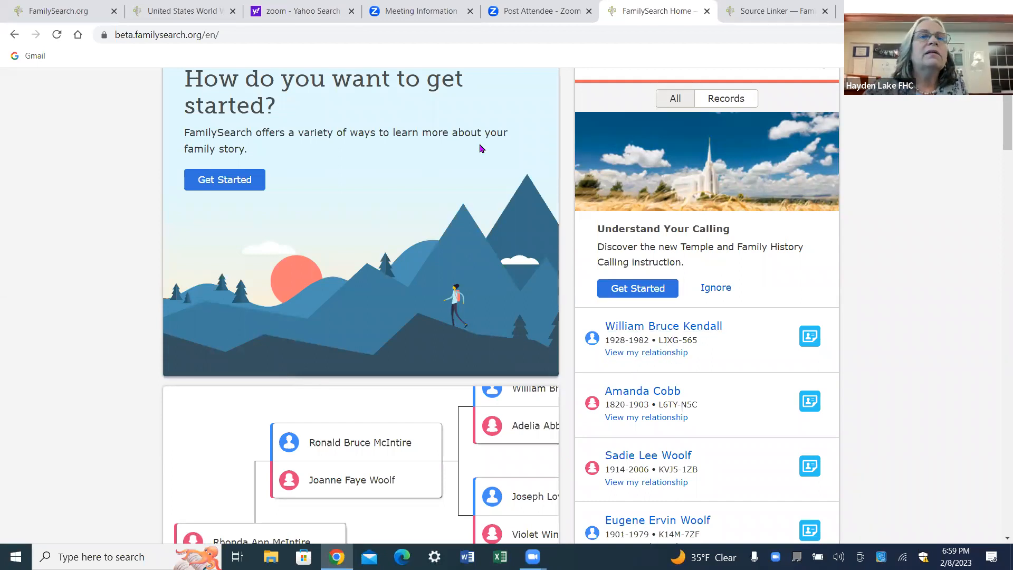
{"action": "scroll", "coordinate": [132, 195], "scroll_direction": "up", "scroll_amount": 3}
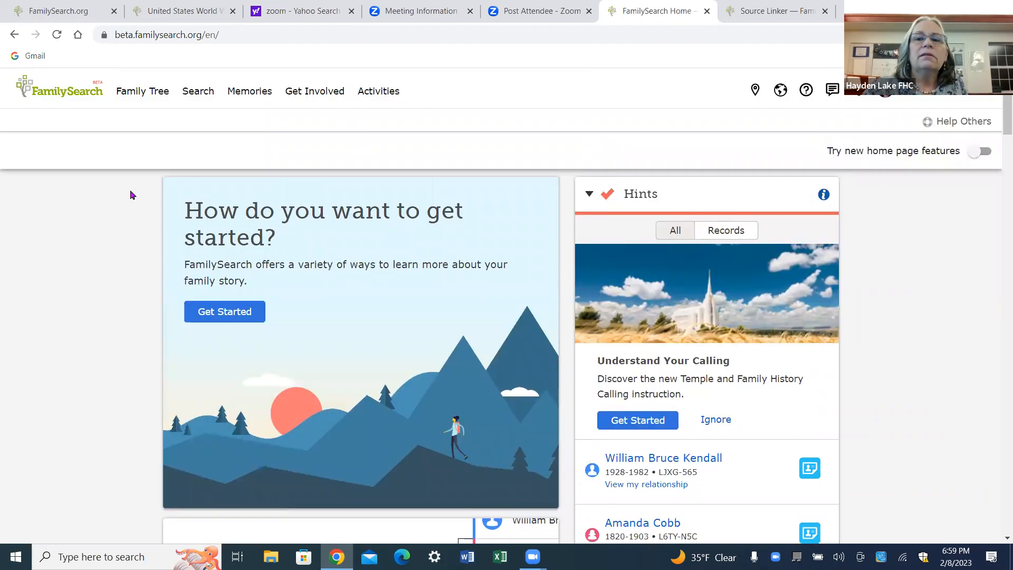
{"action": "scroll", "coordinate": [689, 285], "scroll_direction": "down", "scroll_amount": 3}
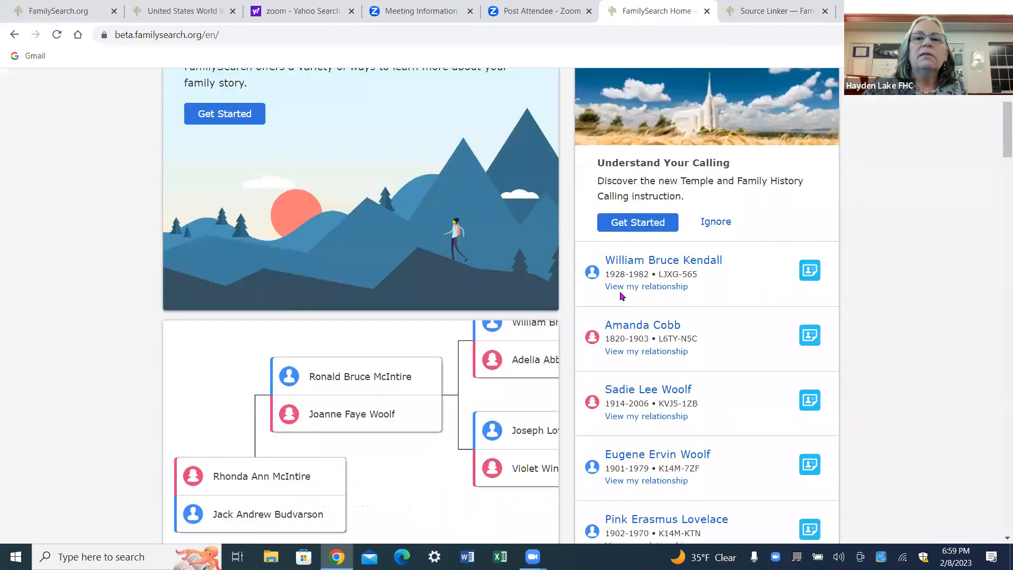
{"action": "left_click", "coordinate": [668, 392]}
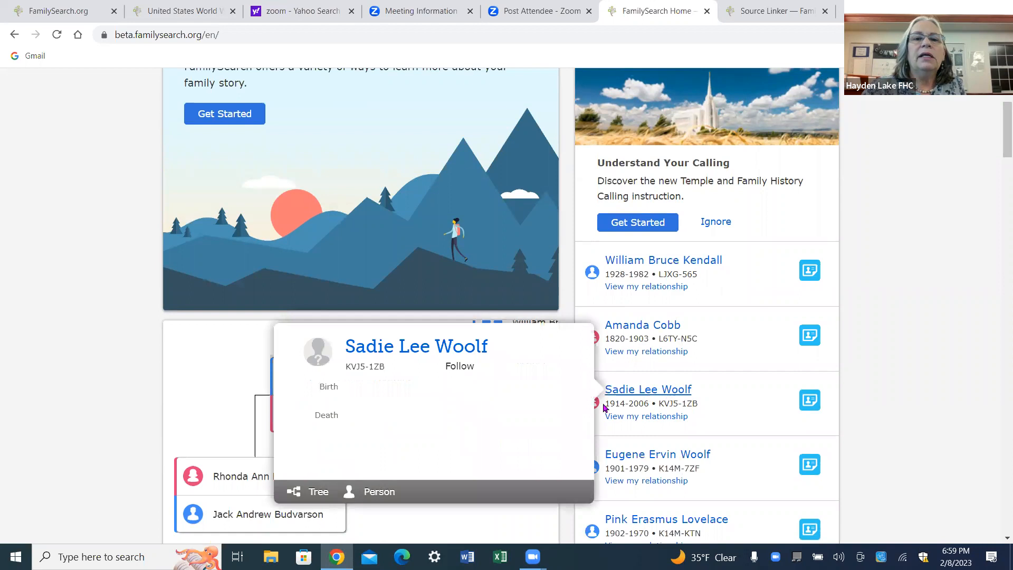
{"action": "left_click", "coordinate": [442, 352]}
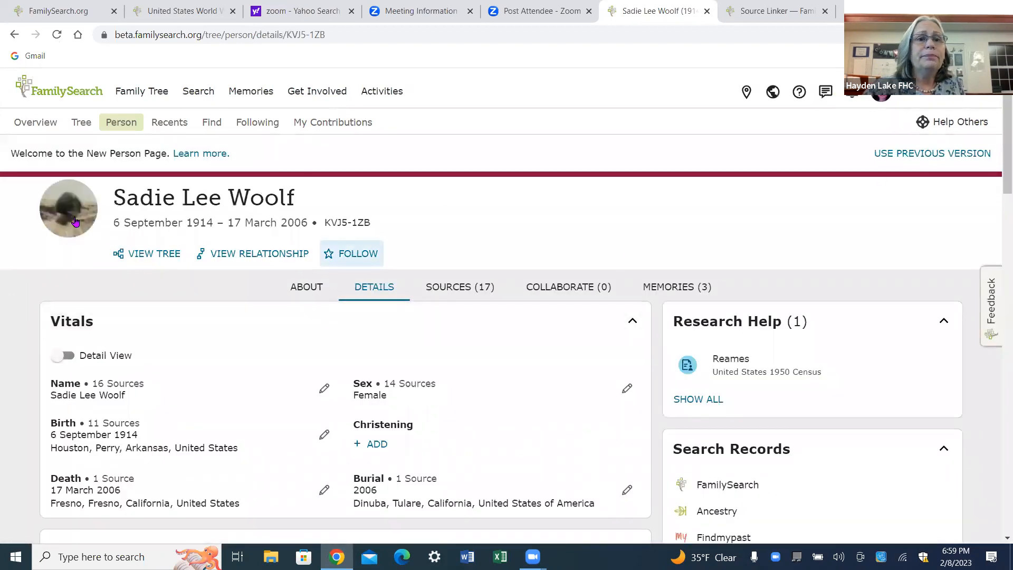
{"action": "left_click", "coordinate": [143, 254]}
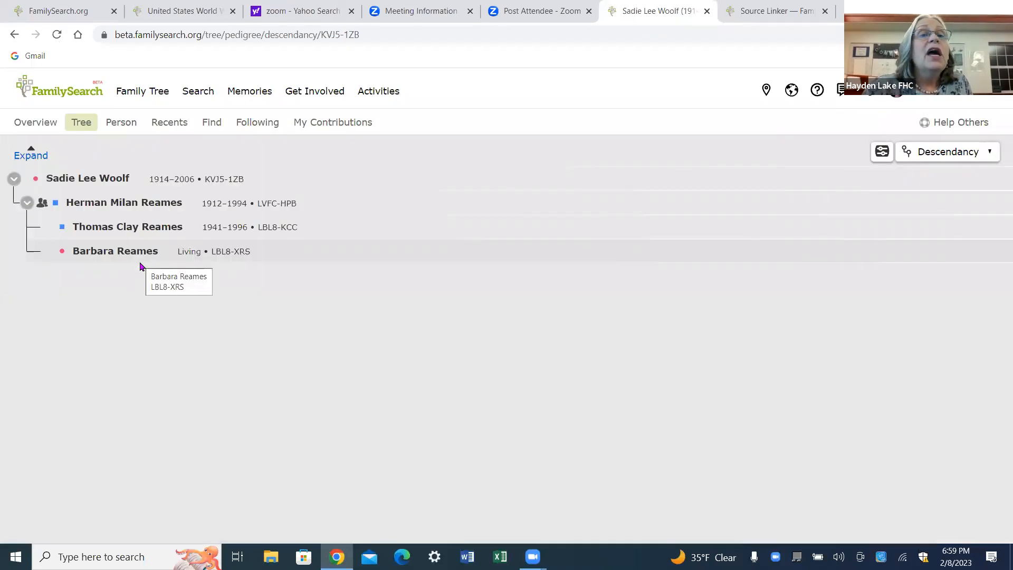
{"action": "left_click", "coordinate": [987, 152]}
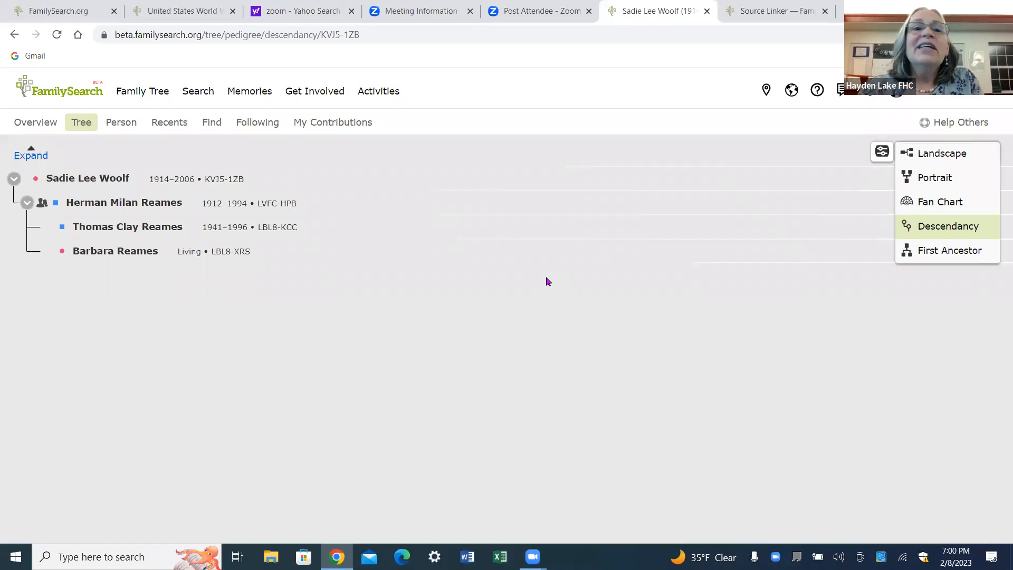
{"action": "left_click", "coordinate": [954, 154]}
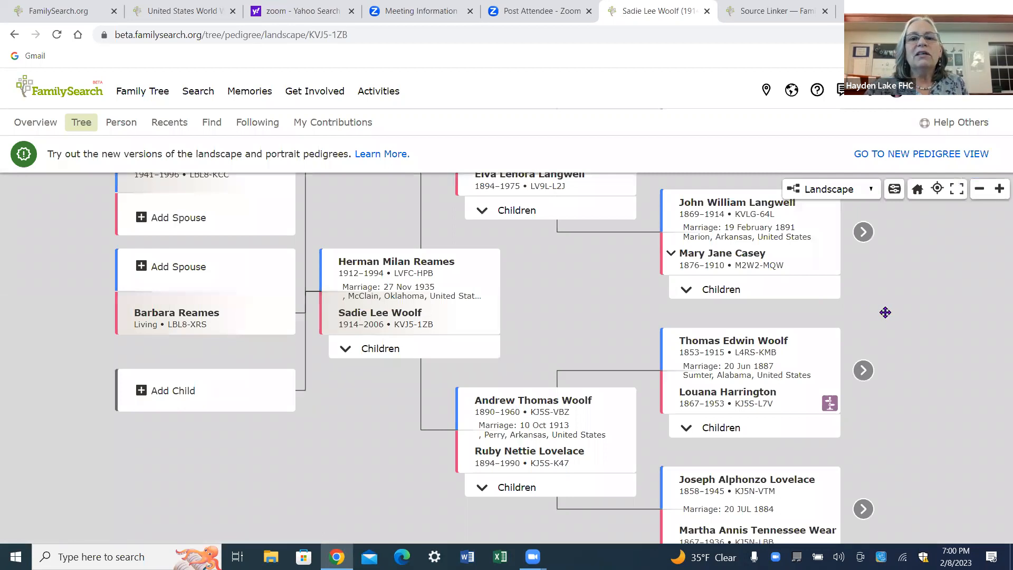
{"action": "scroll", "coordinate": [885, 312], "scroll_direction": "up", "scroll_amount": 2}
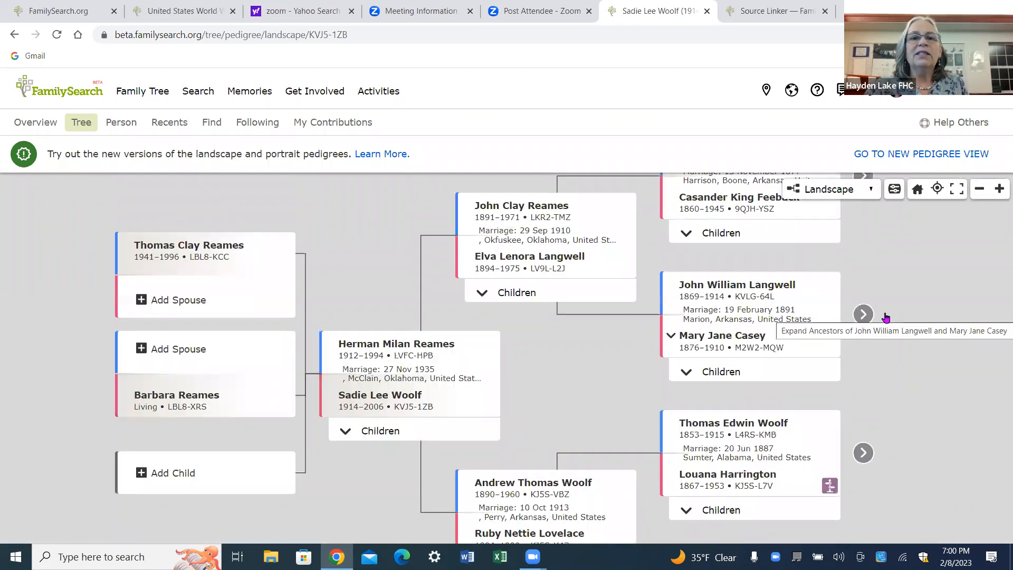
{"action": "scroll", "coordinate": [885, 315], "scroll_direction": "down", "scroll_amount": 2}
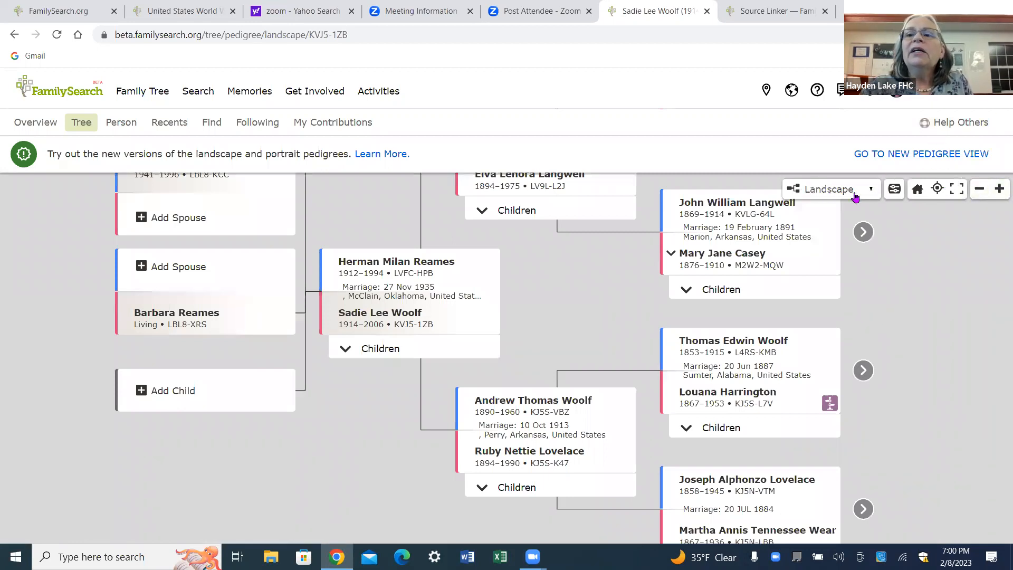
Step: Switch the pedigree to the portrait layout
{"action": "left_click", "coordinate": [871, 195]}
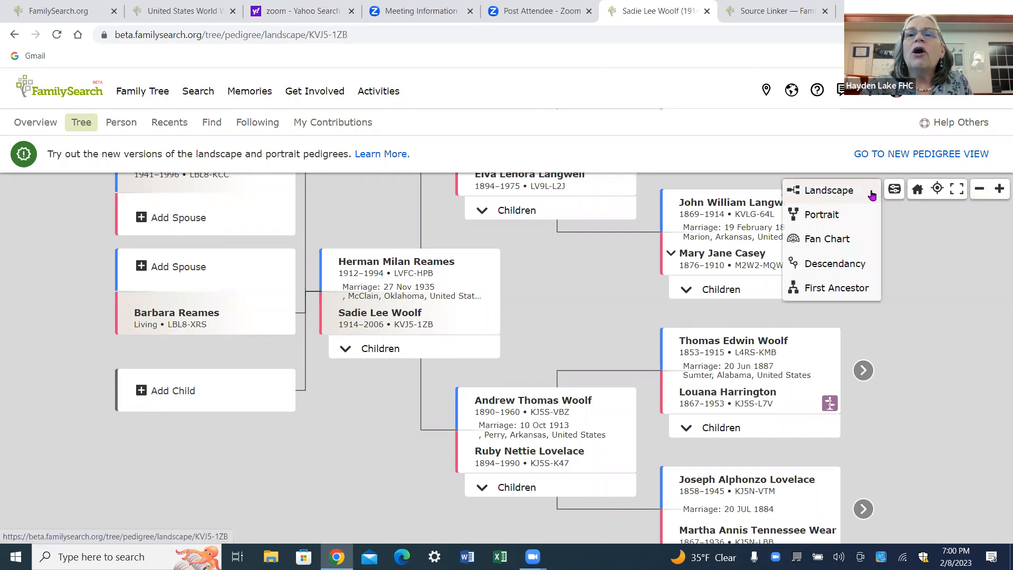
{"action": "left_click", "coordinate": [840, 212]}
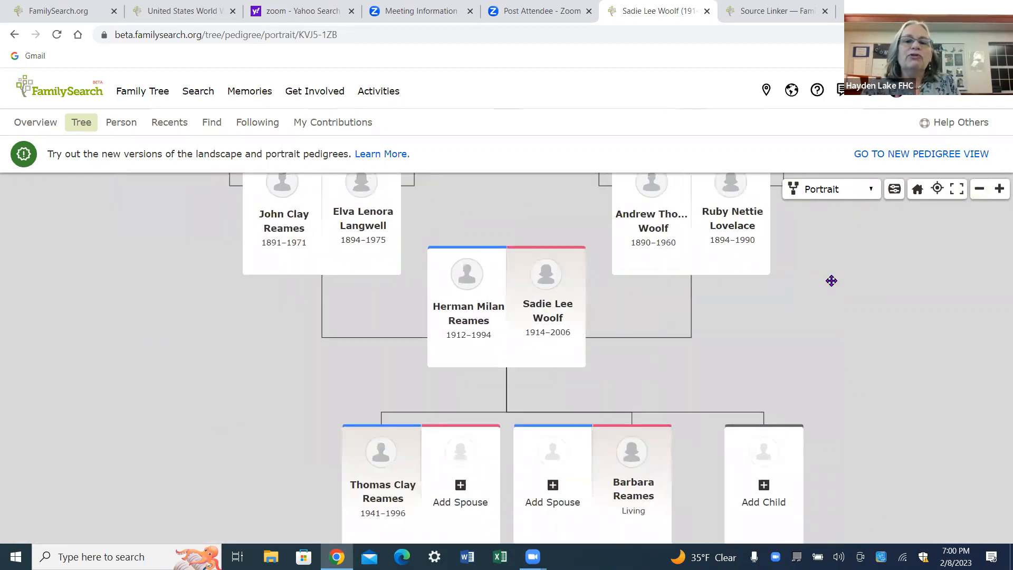
{"action": "scroll", "coordinate": [830, 282], "scroll_direction": "down", "scroll_amount": 2}
{"action": "scroll", "coordinate": [830, 285], "scroll_direction": "up", "scroll_amount": 5}
{"action": "scroll", "coordinate": [830, 289], "scroll_direction": "down", "scroll_amount": 3}
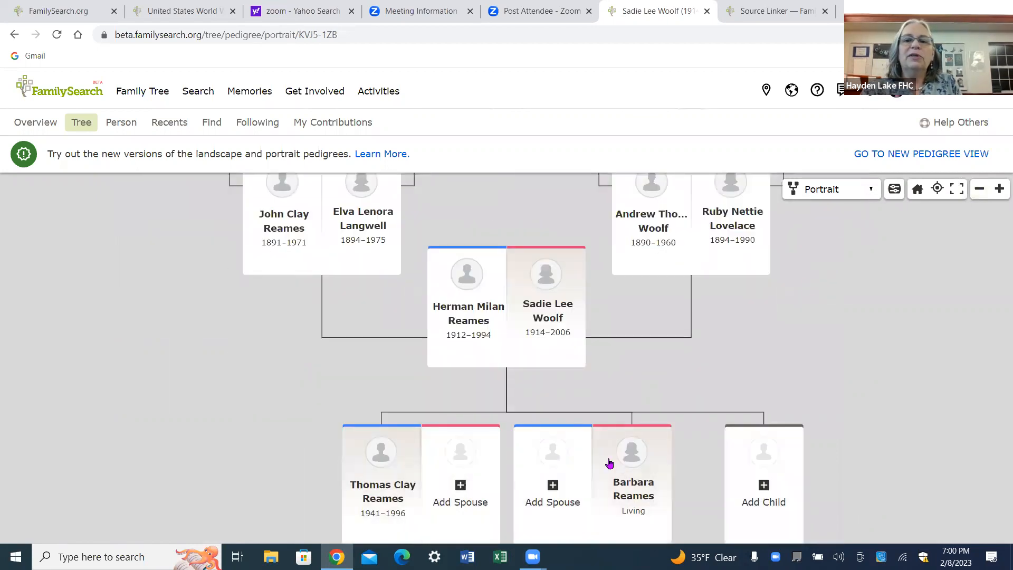
{"action": "scroll", "coordinate": [647, 379], "scroll_direction": "up", "scroll_amount": 8}
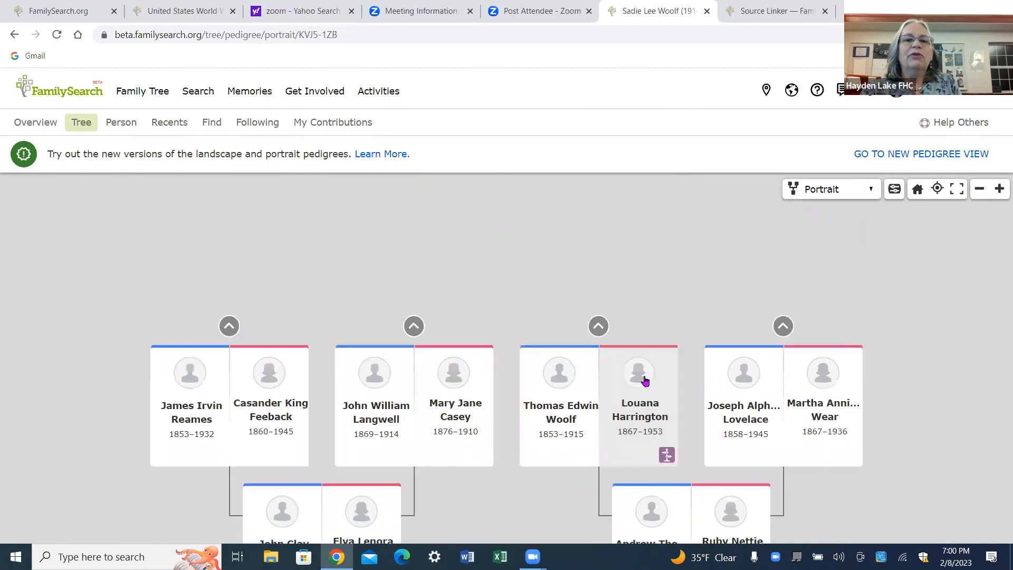
Step: Display her ancestors as a fan chart
{"action": "left_click", "coordinate": [868, 188]}
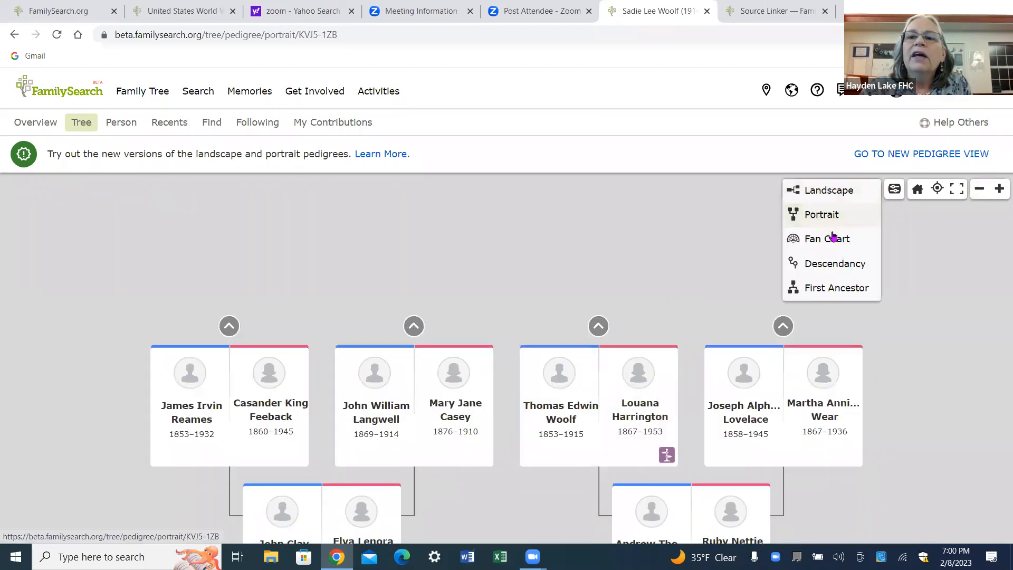
{"action": "left_click", "coordinate": [831, 234]}
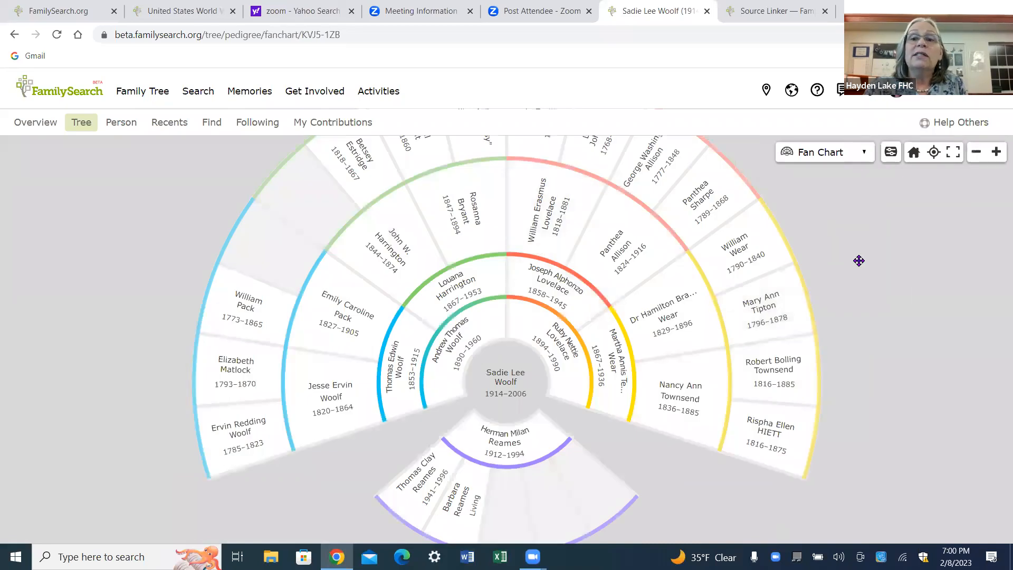
{"action": "scroll", "coordinate": [853, 261], "scroll_direction": "up", "scroll_amount": 2}
{"action": "scroll", "coordinate": [853, 260], "scroll_direction": "down", "scroll_amount": 2}
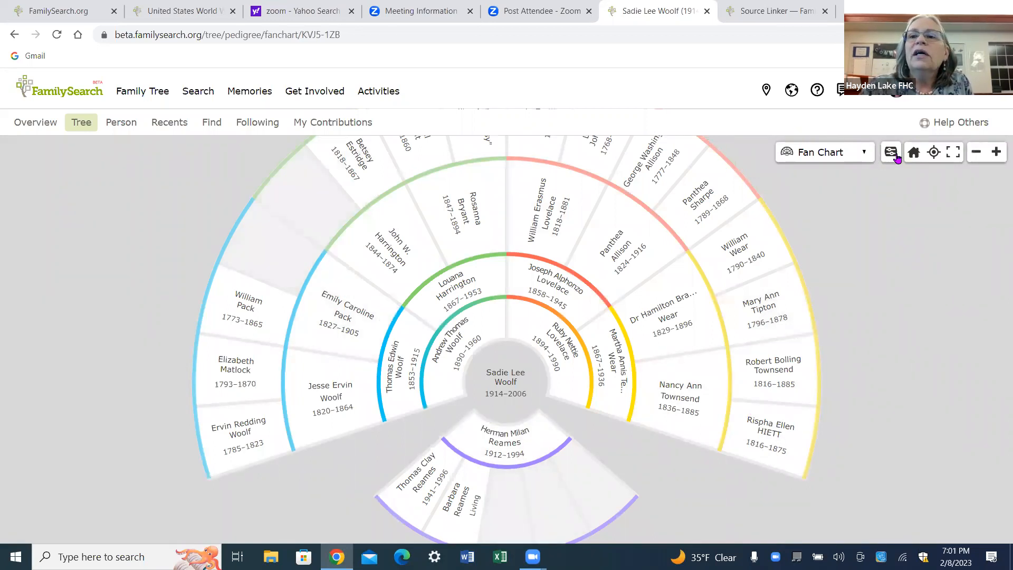
Step: Show six generations in the fan chart and compare Birth Place and Sources colouring
{"action": "left_click", "coordinate": [891, 153]}
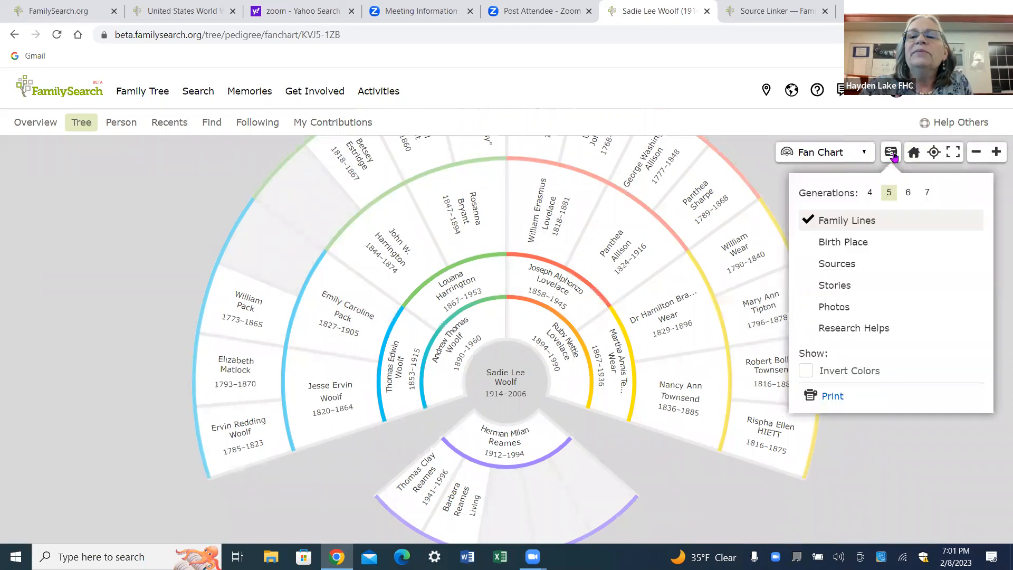
{"action": "left_click", "coordinate": [908, 192]}
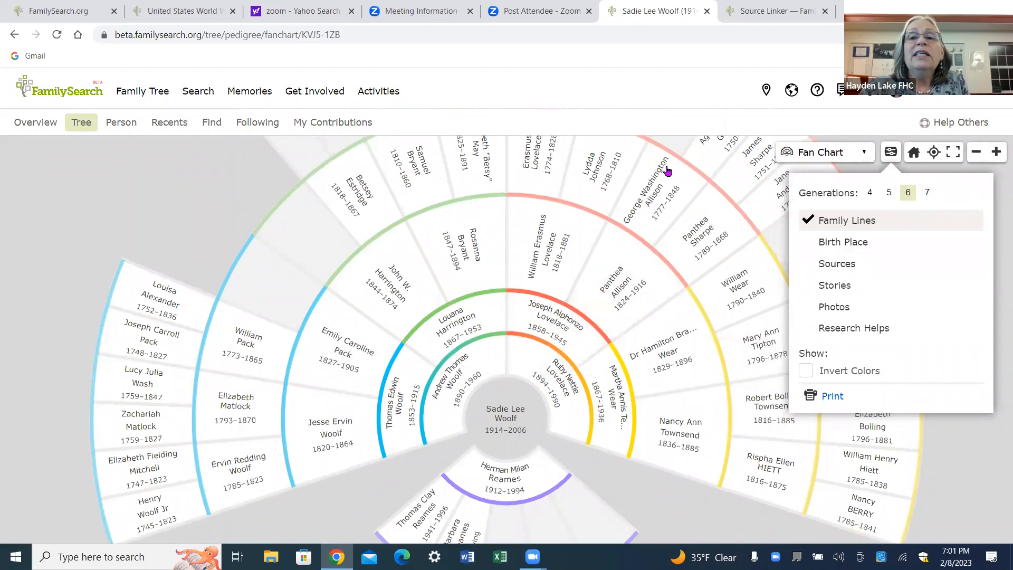
{"action": "left_click", "coordinate": [841, 247]}
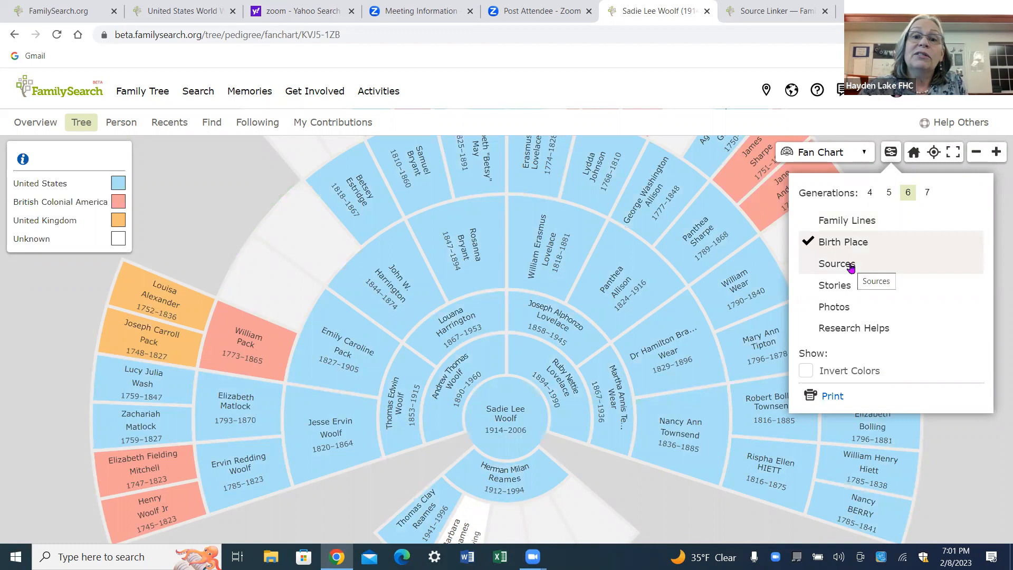
{"action": "left_click", "coordinate": [851, 268]}
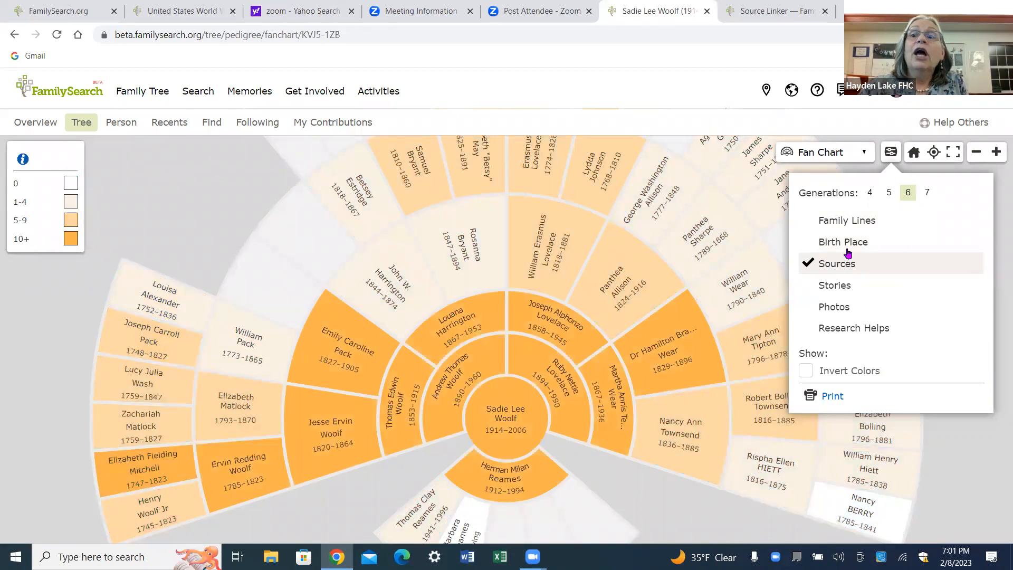
{"action": "left_click", "coordinate": [849, 247]}
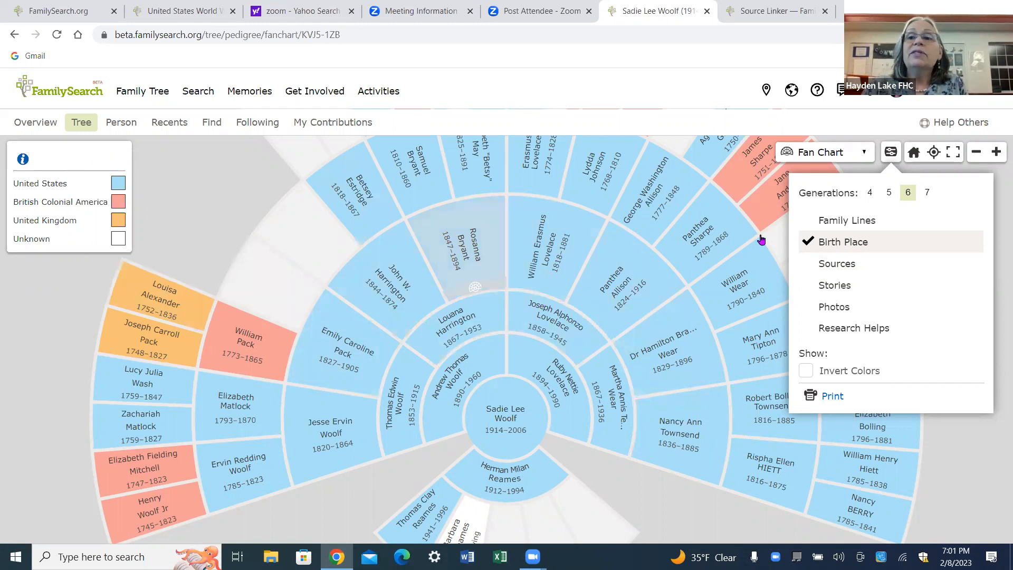
{"action": "left_click", "coordinate": [852, 266]}
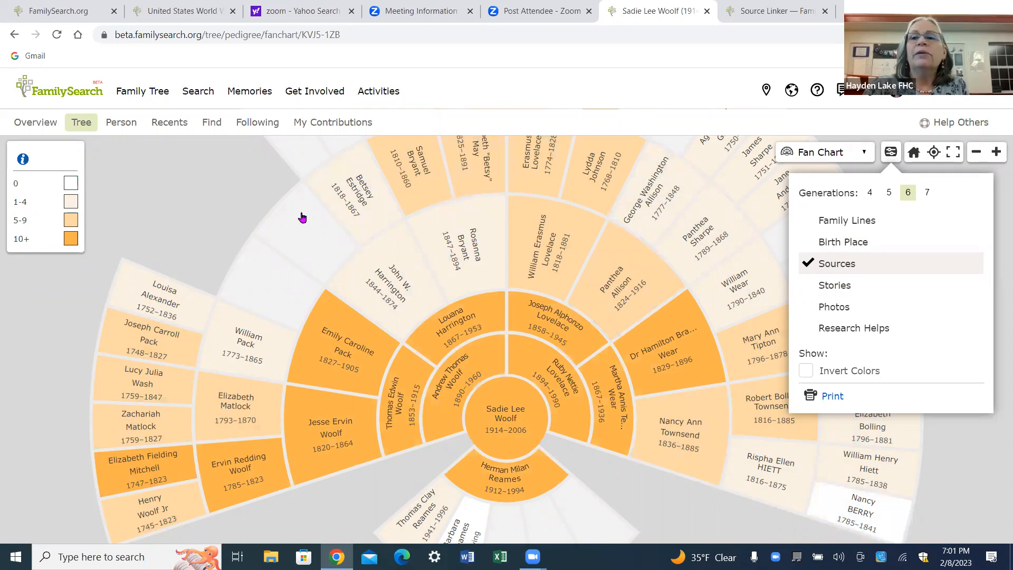
Step: Try Stories, Photos and Research Helps colouring, then settle on Birth Place
{"action": "left_click_drag", "start_coordinate": [851, 293], "coordinate": [846, 288]}
{"action": "left_click", "coordinate": [845, 288]}
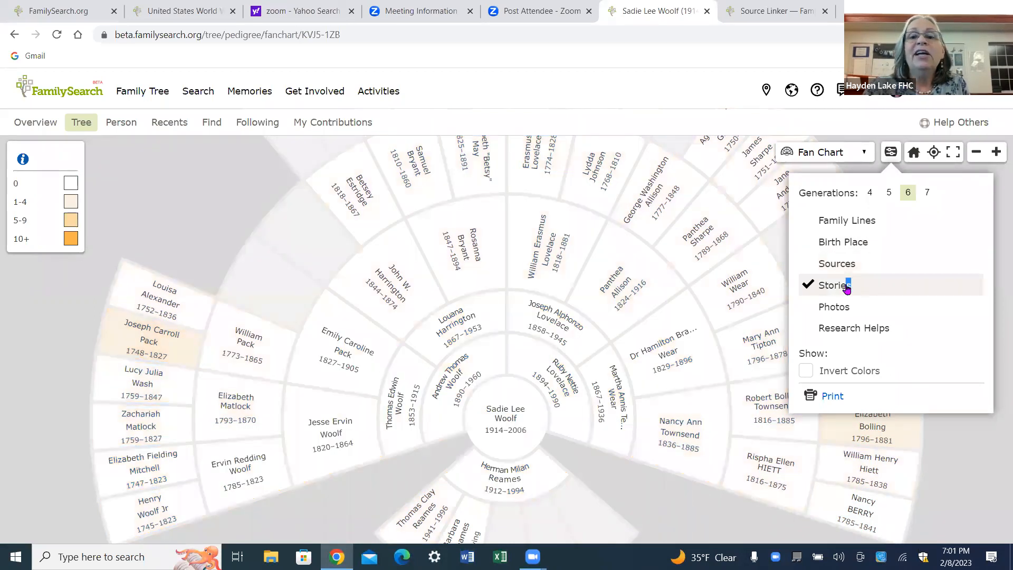
{"action": "left_click", "coordinate": [837, 311]}
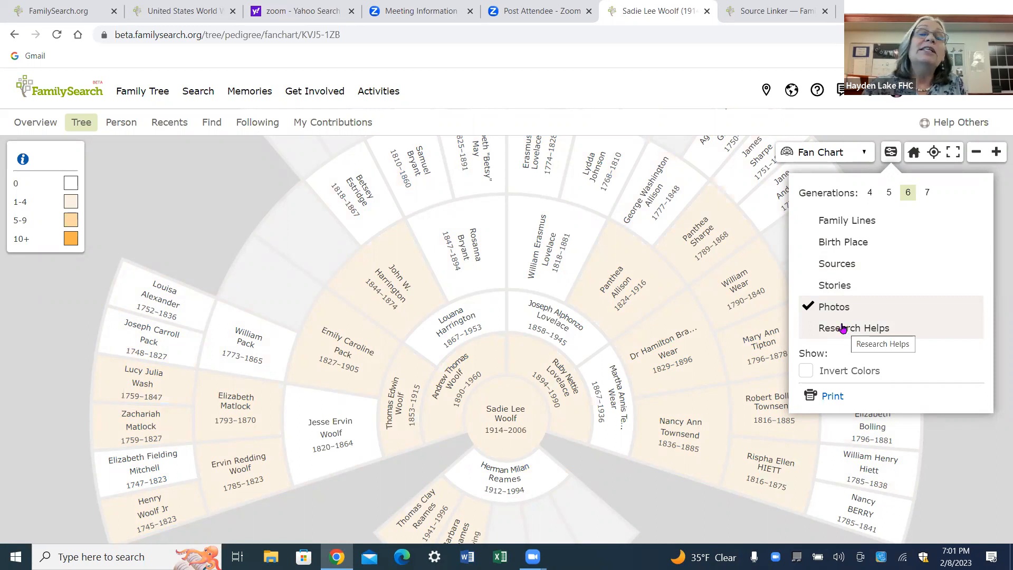
{"action": "left_click", "coordinate": [842, 328]}
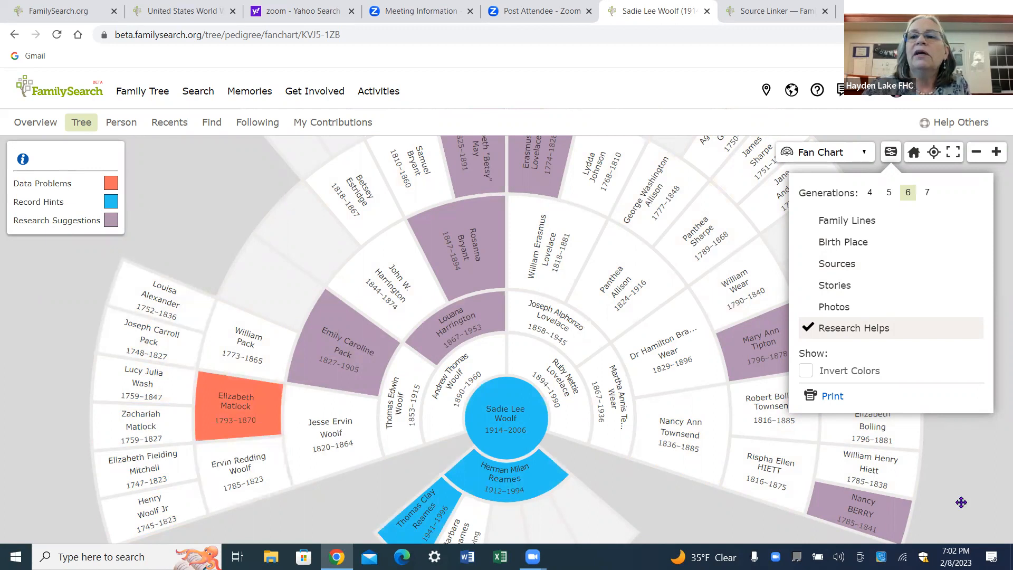
{"action": "left_click", "coordinate": [961, 502]}
{"action": "left_click", "coordinate": [892, 156]}
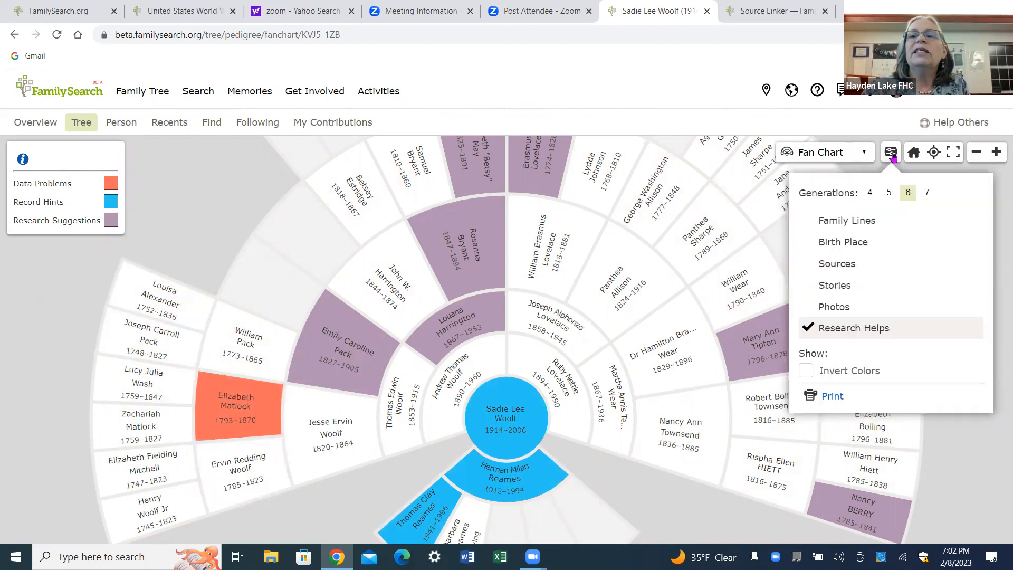
{"action": "left_click", "coordinate": [853, 243]}
{"action": "left_click", "coordinate": [951, 500]}
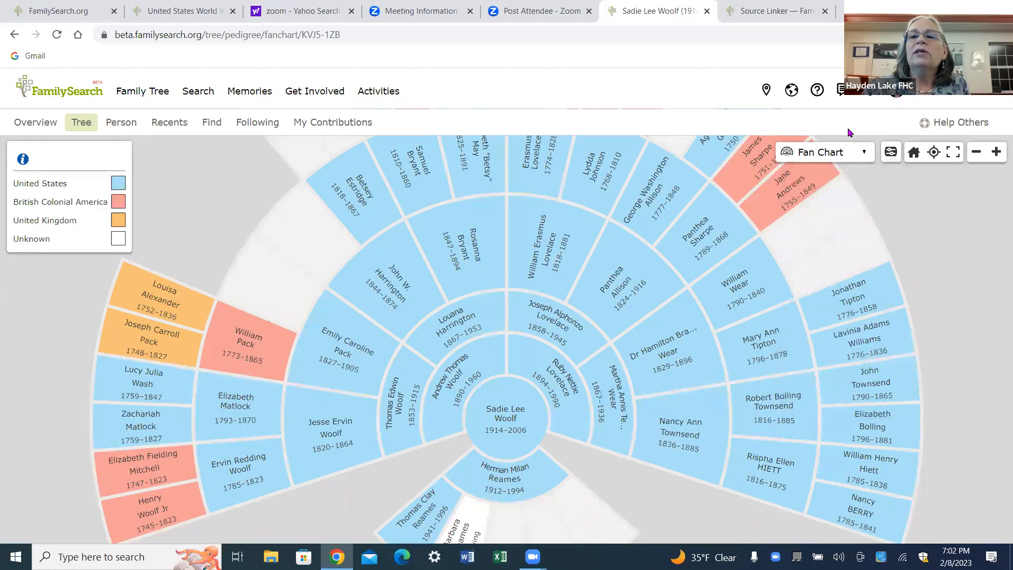
Step: Switch to the descendancy view starting from Thomas Edwin Woolf
{"action": "left_click", "coordinate": [860, 153]}
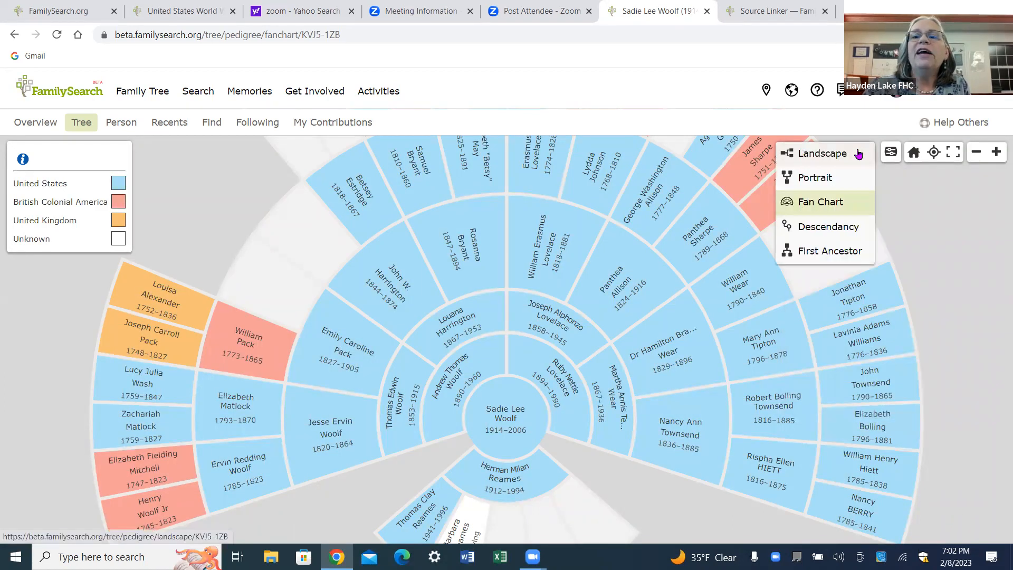
{"action": "left_click", "coordinate": [849, 228]}
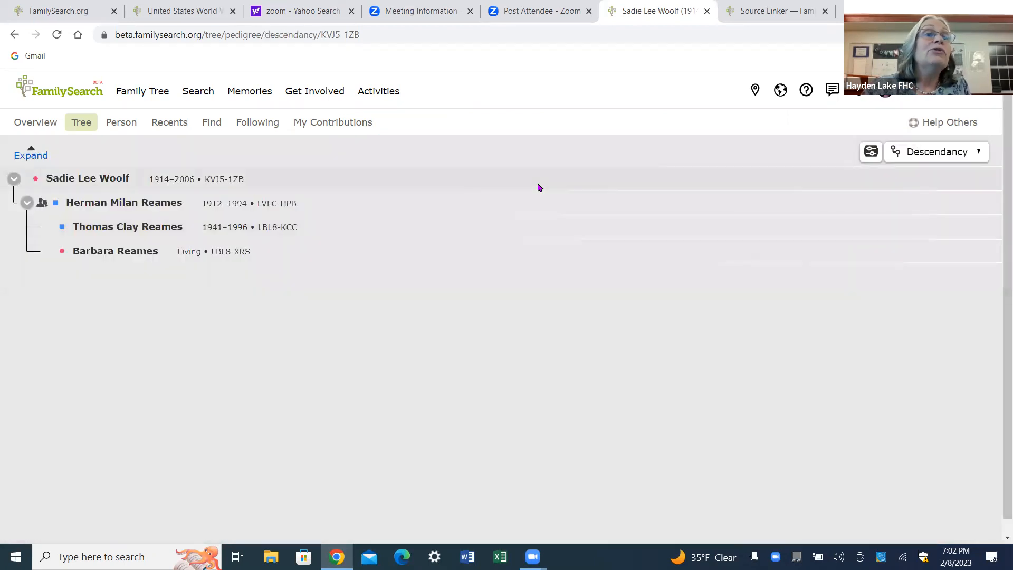
{"action": "left_click", "coordinate": [36, 154]}
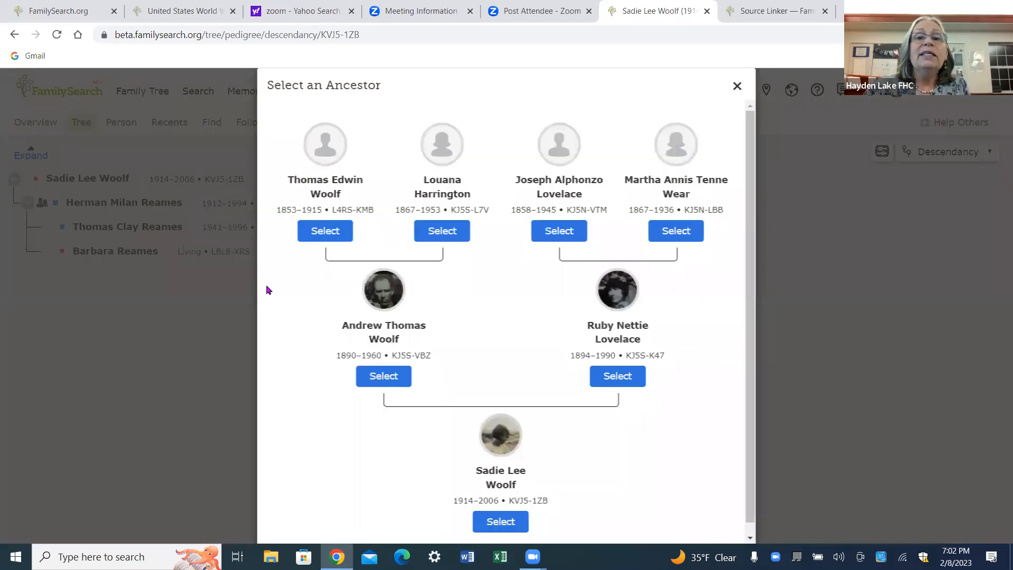
{"action": "left_click", "coordinate": [325, 232]}
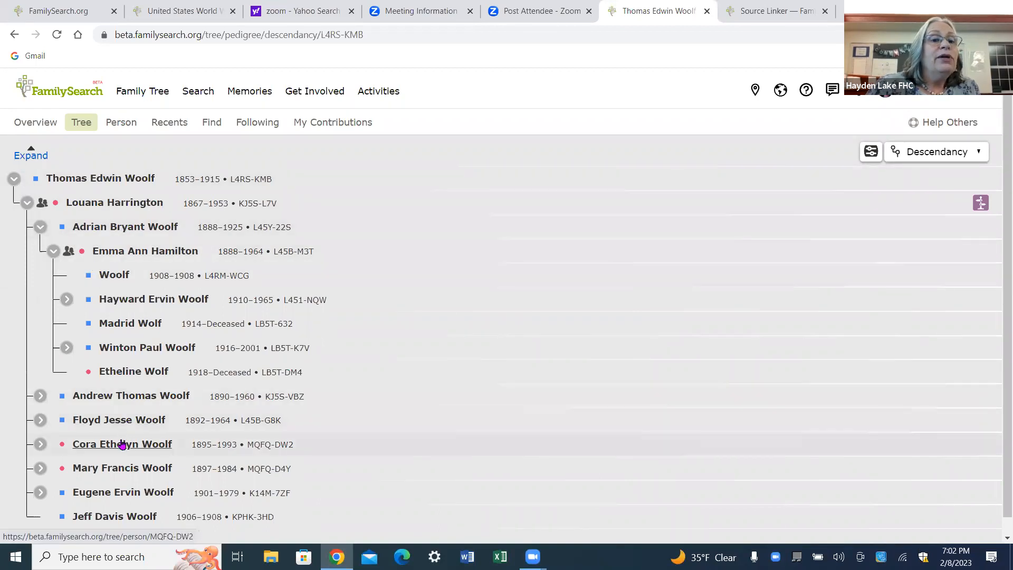
{"action": "left_click", "coordinate": [53, 251]}
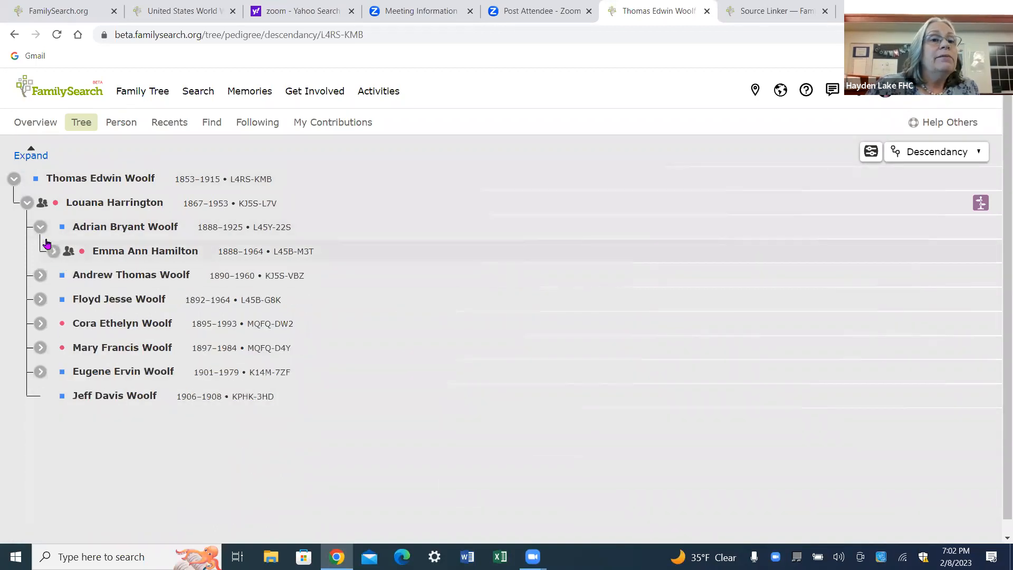
{"action": "left_click", "coordinate": [40, 228]}
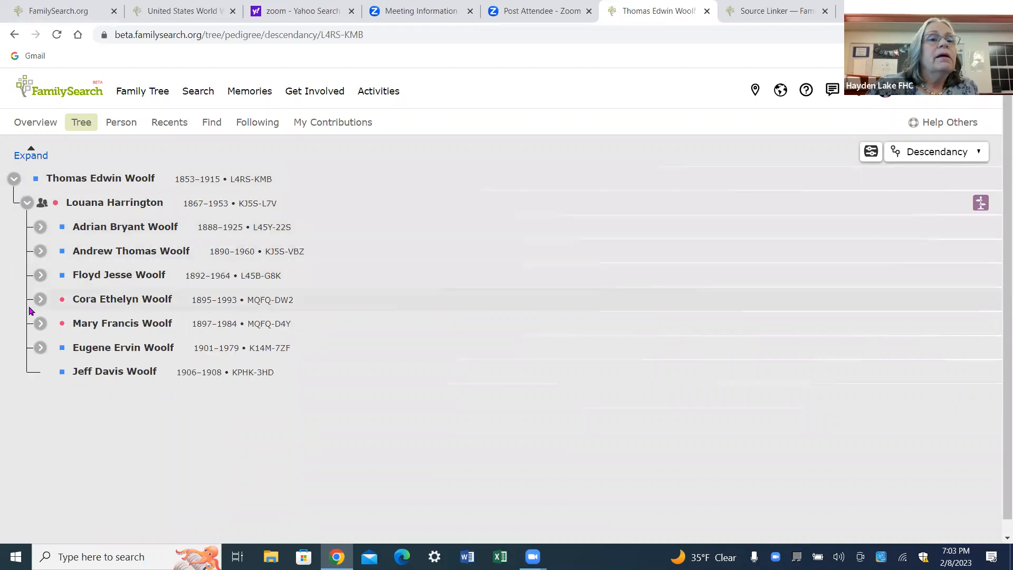
{"action": "left_click", "coordinate": [42, 228]}
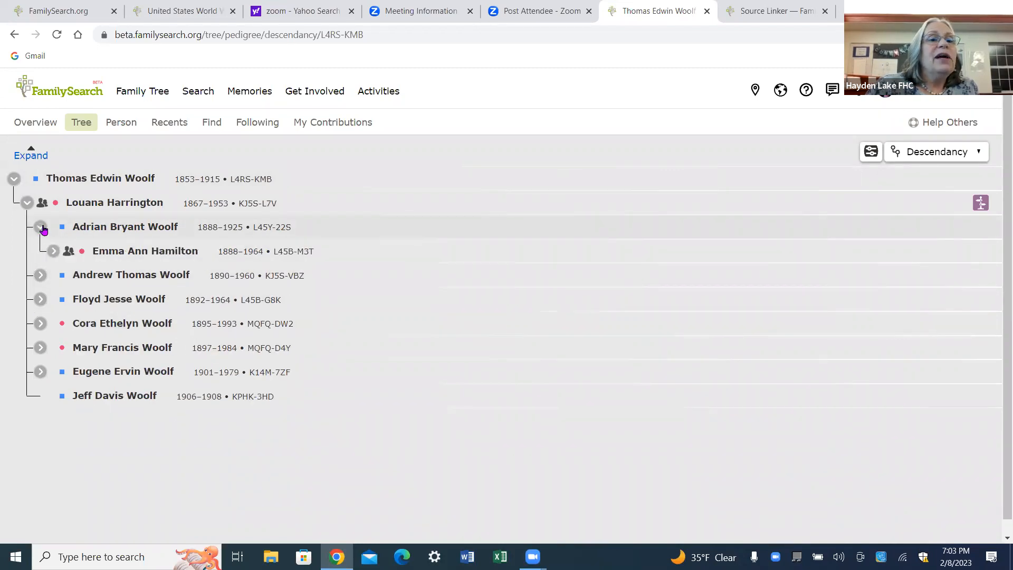
{"action": "left_click", "coordinate": [54, 253]}
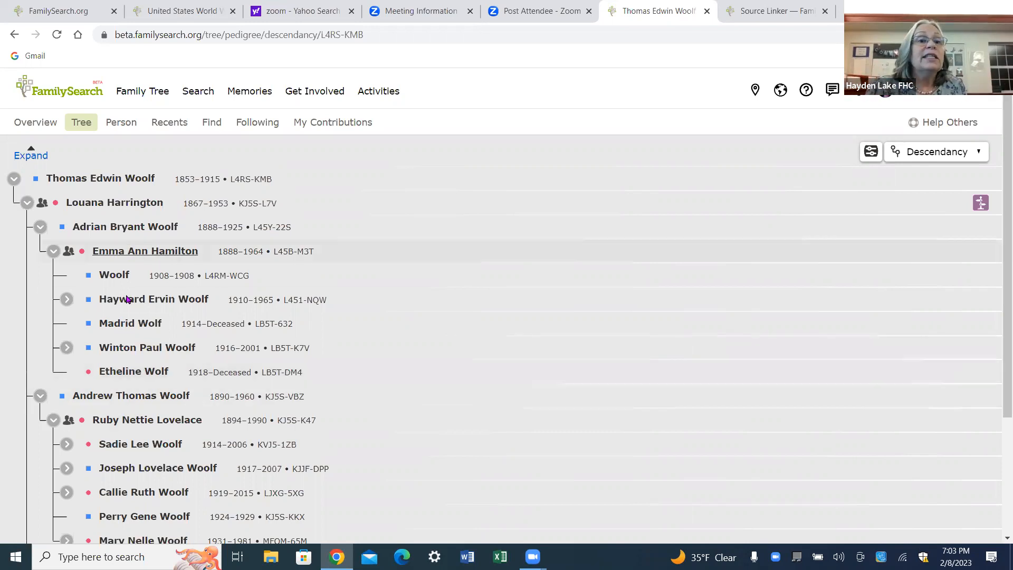
{"action": "left_click", "coordinate": [31, 157]}
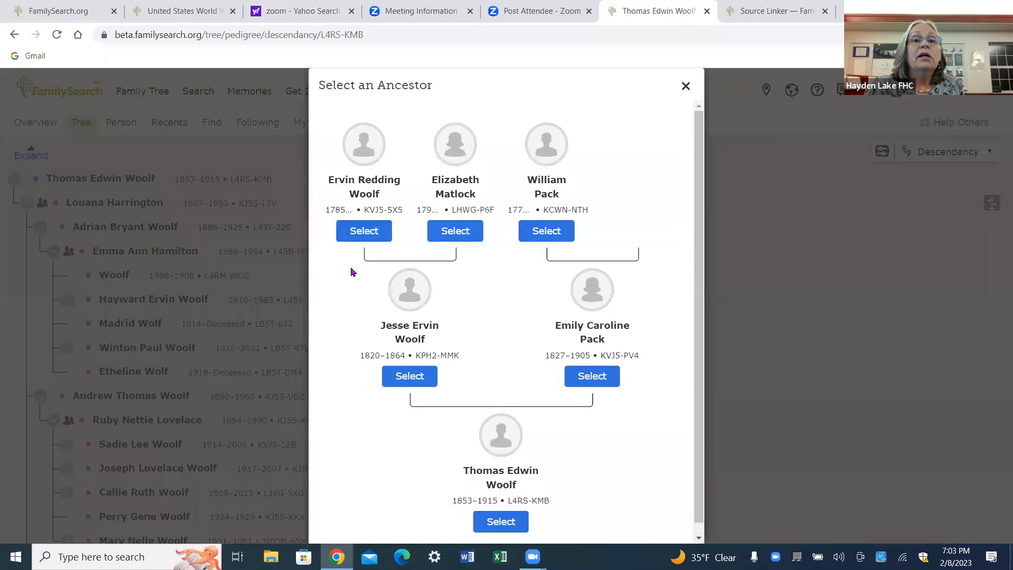
{"action": "left_click", "coordinate": [378, 239]}
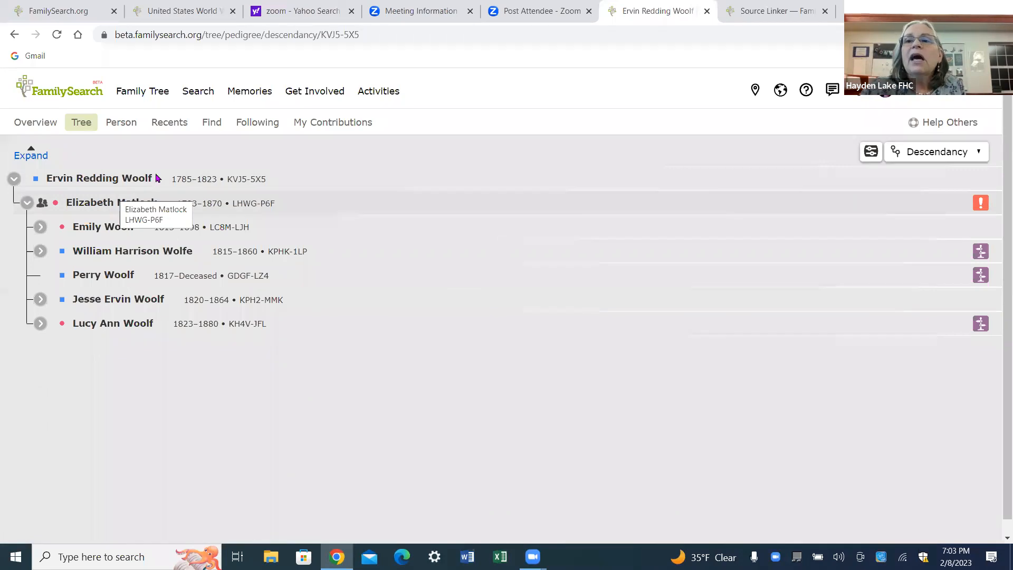
{"action": "left_click", "coordinate": [871, 152]}
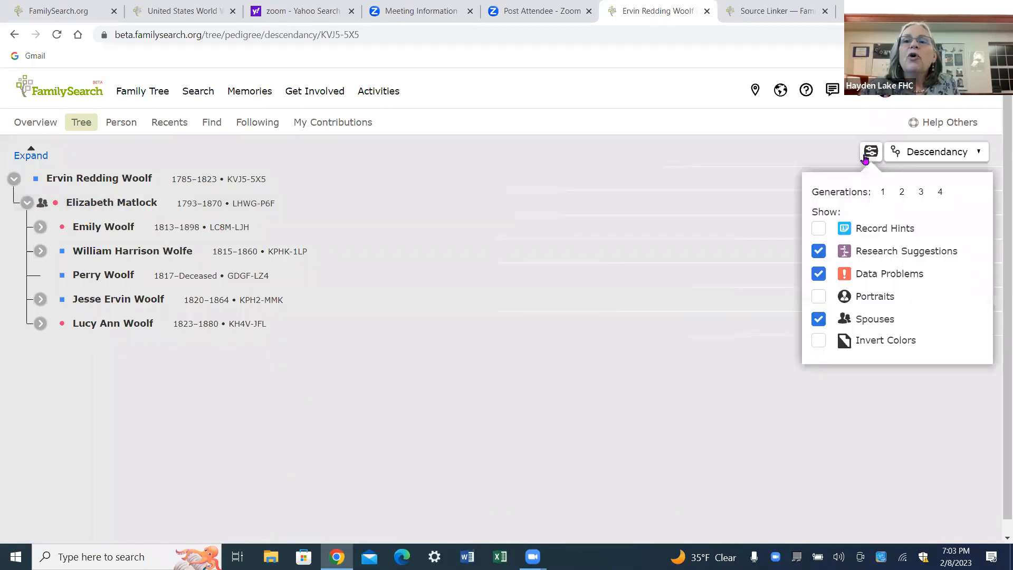
{"action": "left_click", "coordinate": [822, 235]}
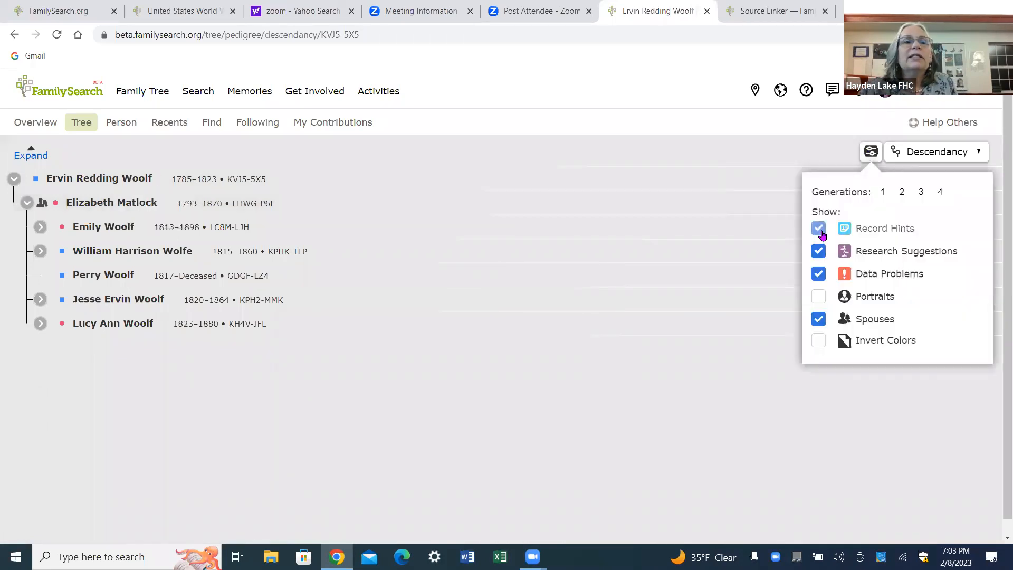
{"action": "left_click", "coordinate": [819, 275]}
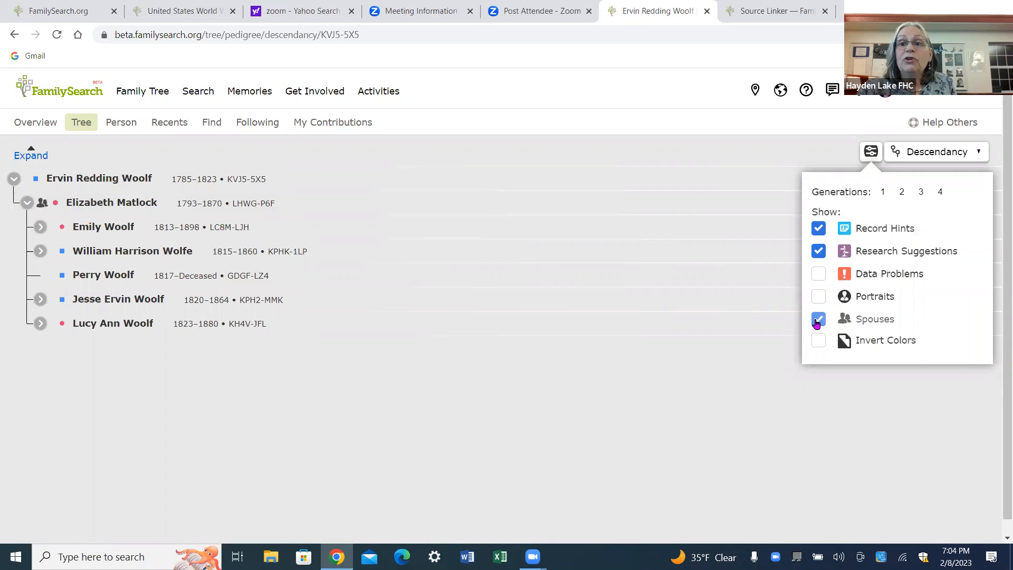
Step: Try the Spouses and Portraits toggles, leaving spouses shown without portraits
{"action": "left_click", "coordinate": [816, 322]}
{"action": "left_click", "coordinate": [817, 321]}
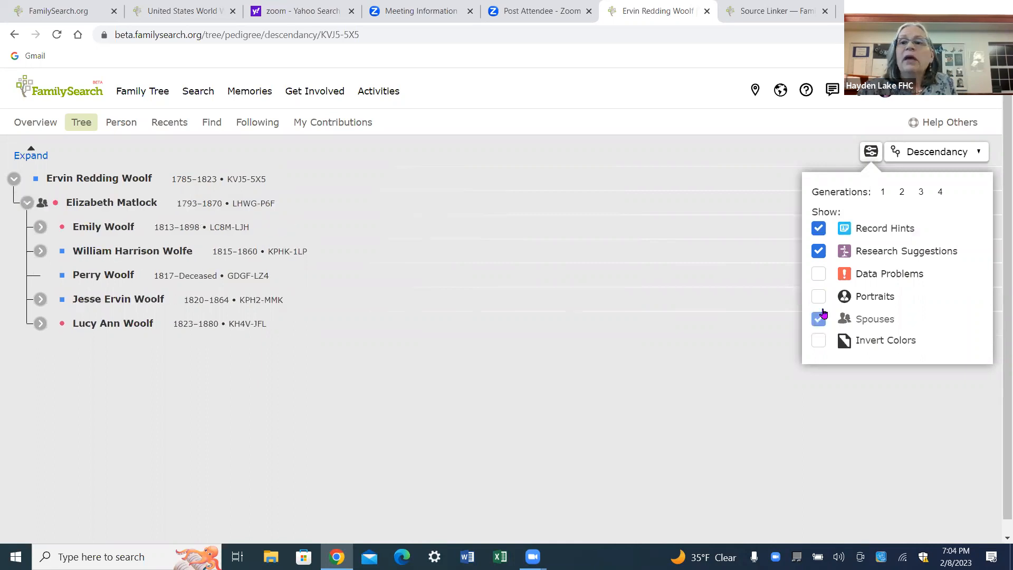
{"action": "left_click", "coordinate": [822, 298]}
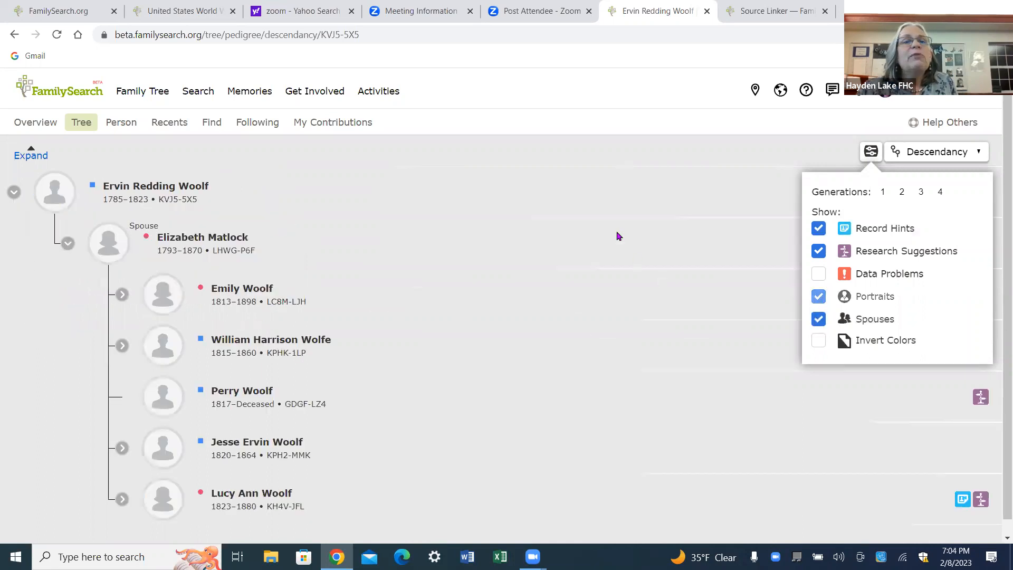
{"action": "scroll", "coordinate": [591, 239], "scroll_direction": "down", "scroll_amount": 1}
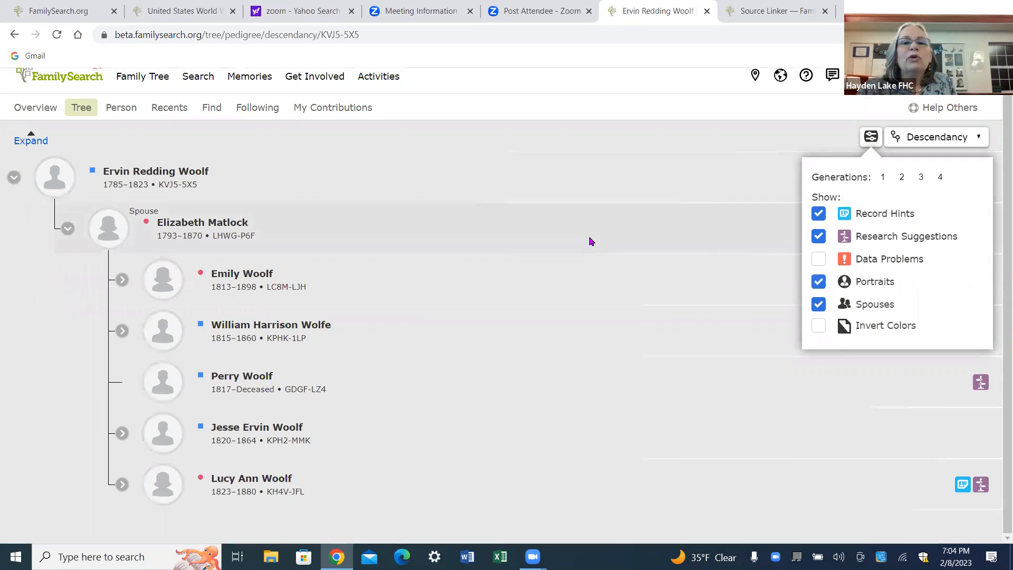
{"action": "scroll", "coordinate": [590, 241], "scroll_direction": "up", "scroll_amount": 1}
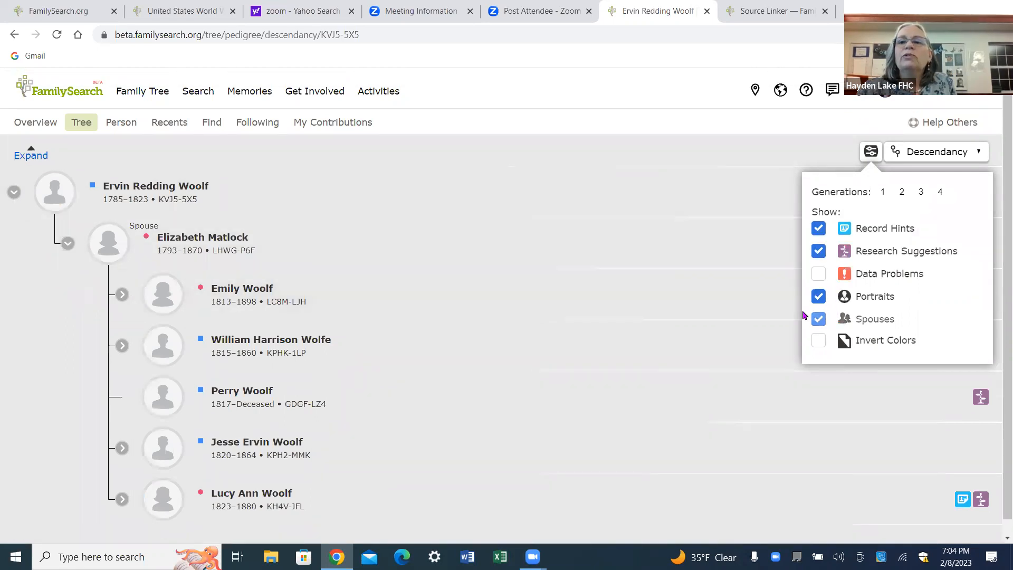
{"action": "left_click", "coordinate": [817, 297]}
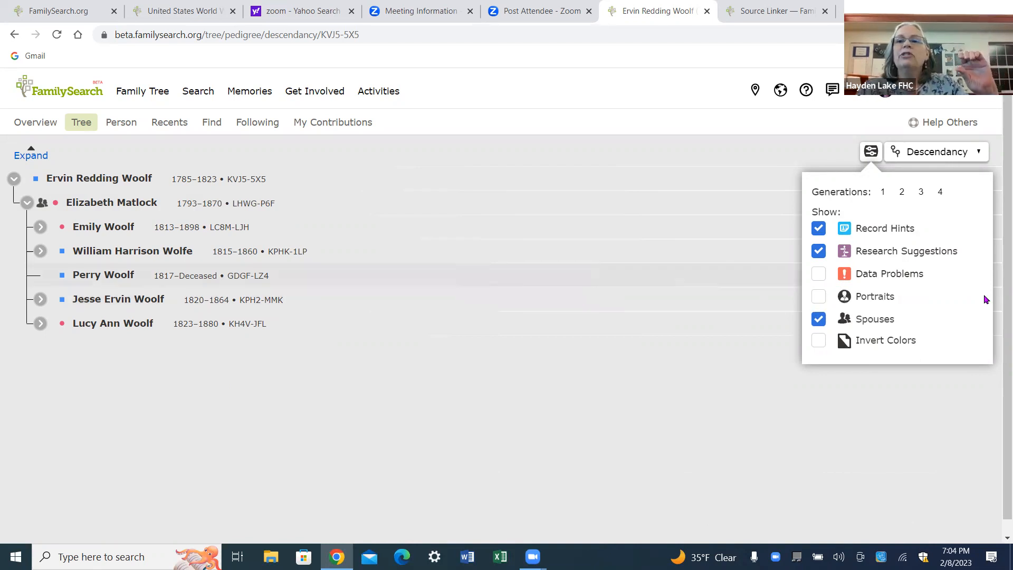
{"action": "left_click", "coordinate": [797, 143]}
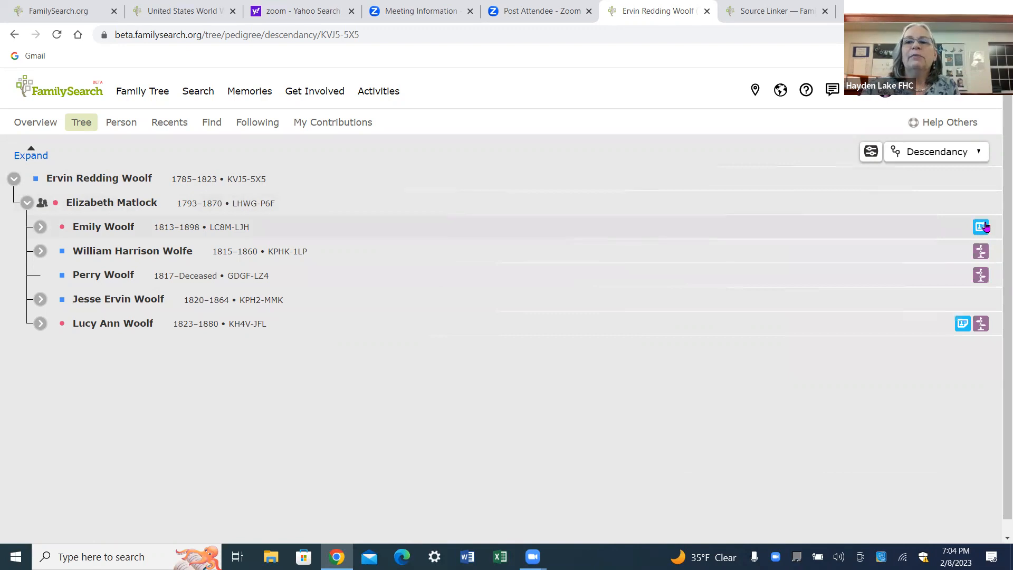
Step: Check William Harrison Wolfe's research suggestions and open his 1815–1860 person page
{"action": "left_click", "coordinate": [979, 252]}
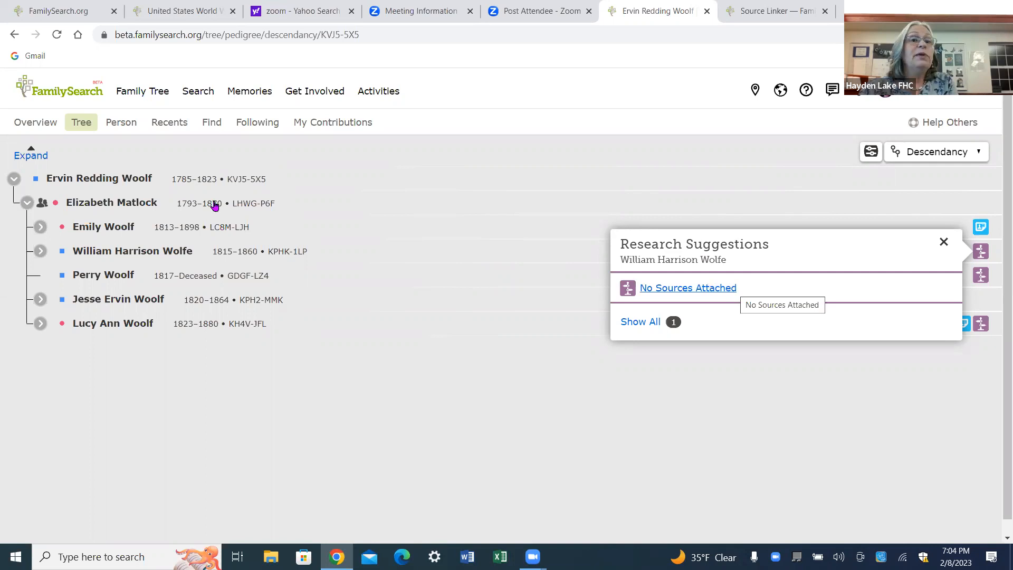
{"action": "left_click", "coordinate": [165, 253]}
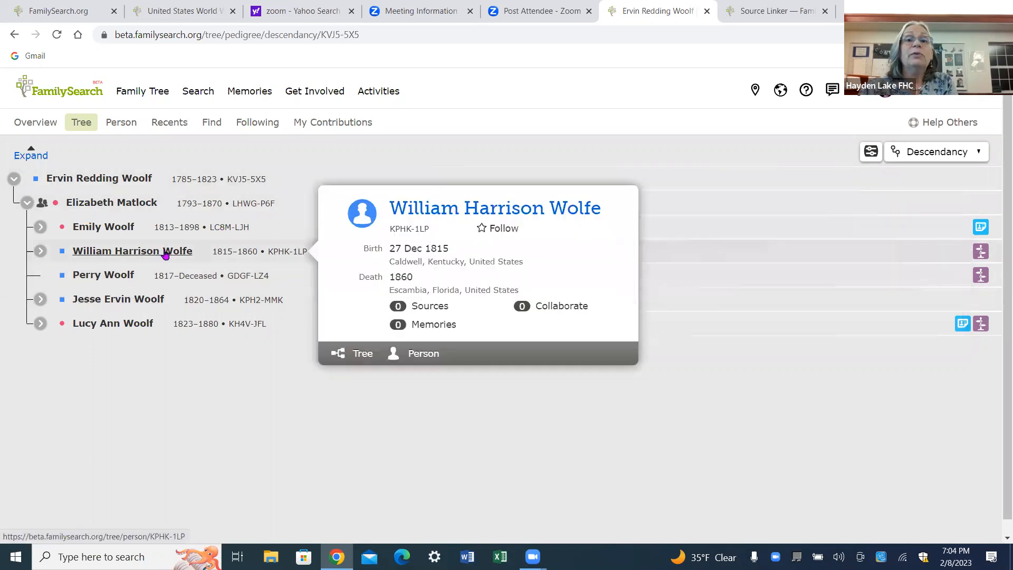
{"action": "left_click", "coordinate": [484, 213]}
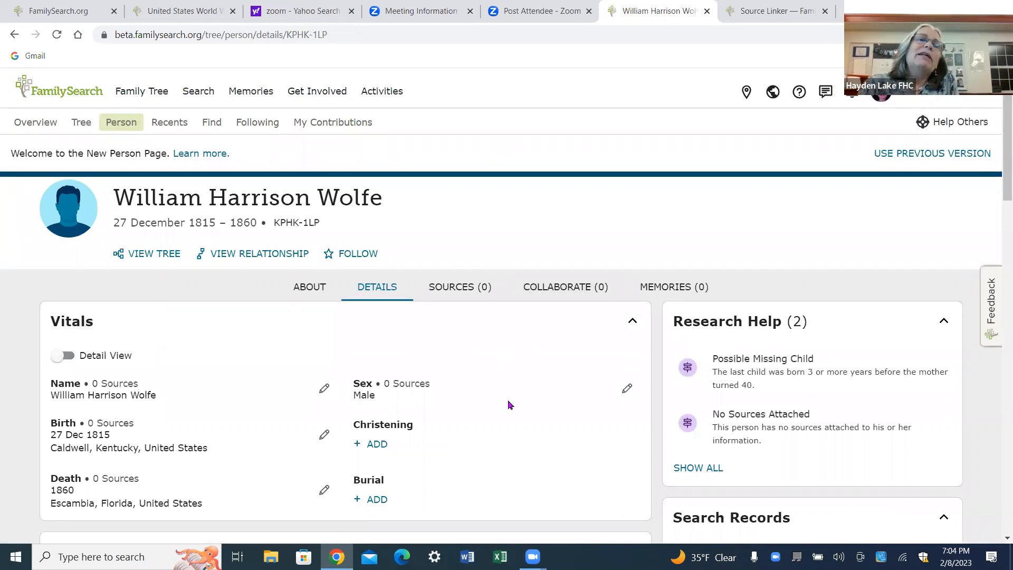
{"action": "scroll", "coordinate": [508, 401], "scroll_direction": "down", "scroll_amount": 1}
{"action": "scroll", "coordinate": [510, 404], "scroll_direction": "down", "scroll_amount": 1}
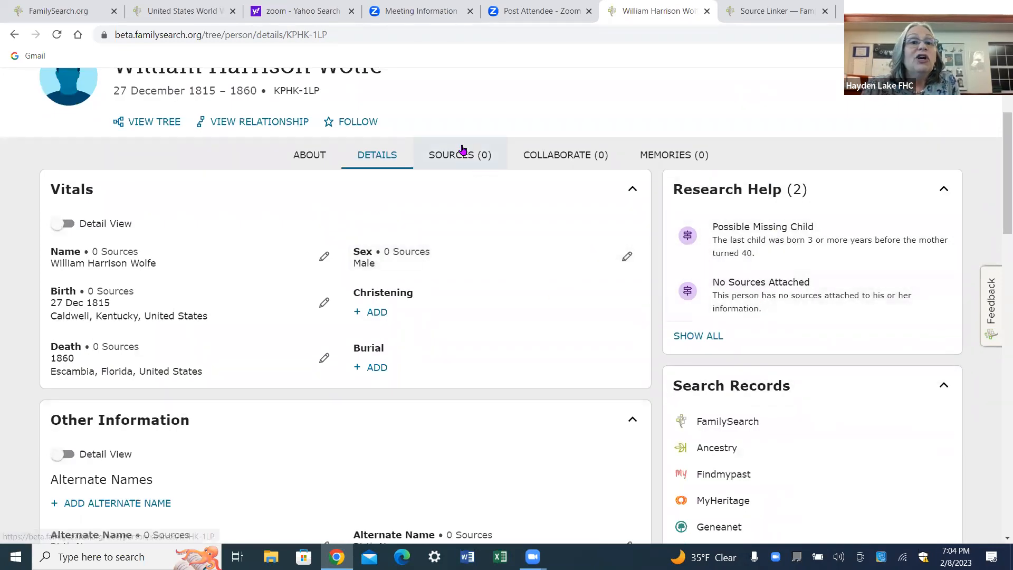
{"action": "left_click", "coordinate": [721, 420]}
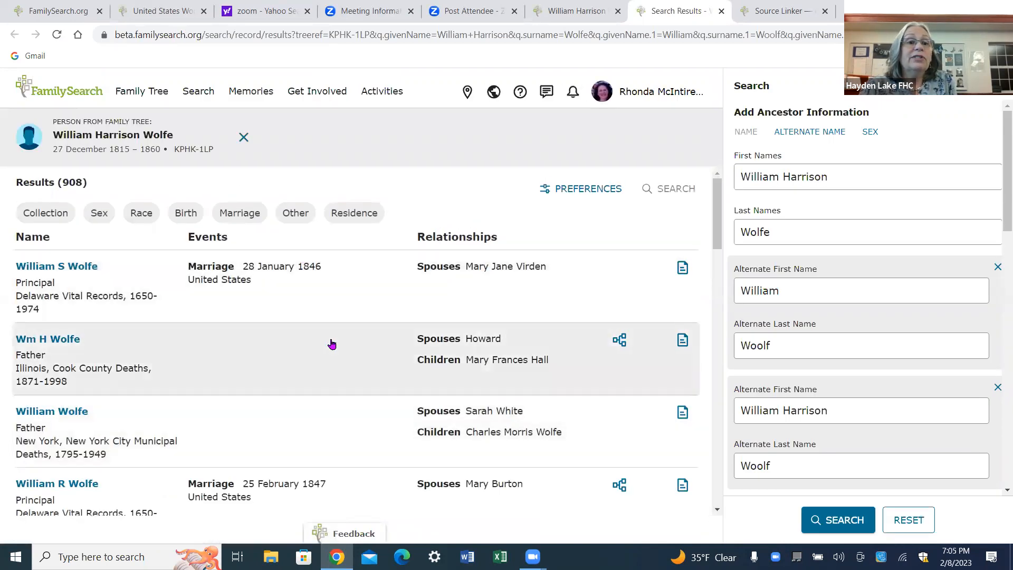
{"action": "scroll", "coordinate": [359, 390], "scroll_direction": "down", "scroll_amount": 1}
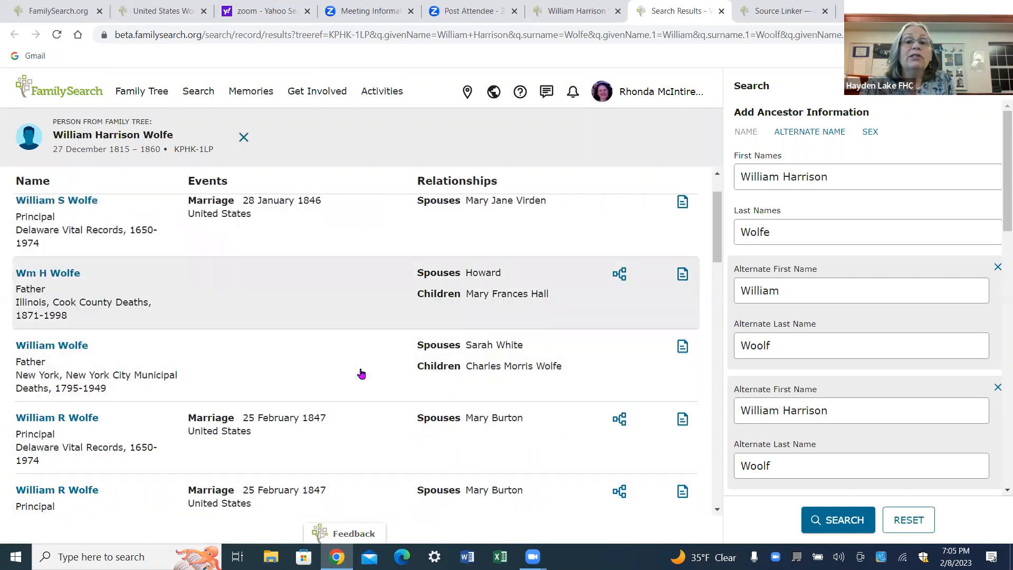
{"action": "scroll", "coordinate": [361, 373], "scroll_direction": "down", "scroll_amount": 3}
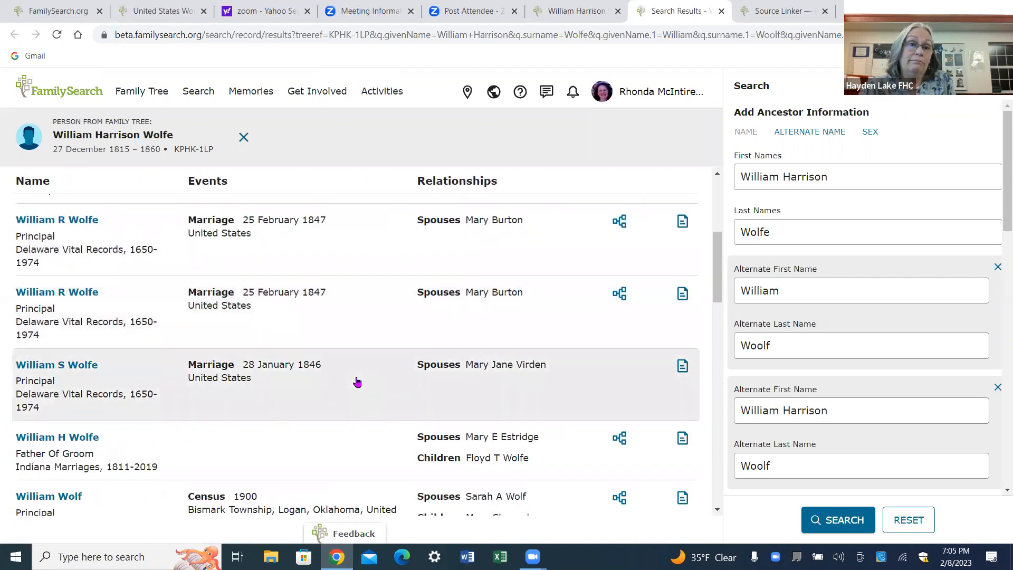
{"action": "scroll", "coordinate": [357, 382], "scroll_direction": "up", "scroll_amount": 5}
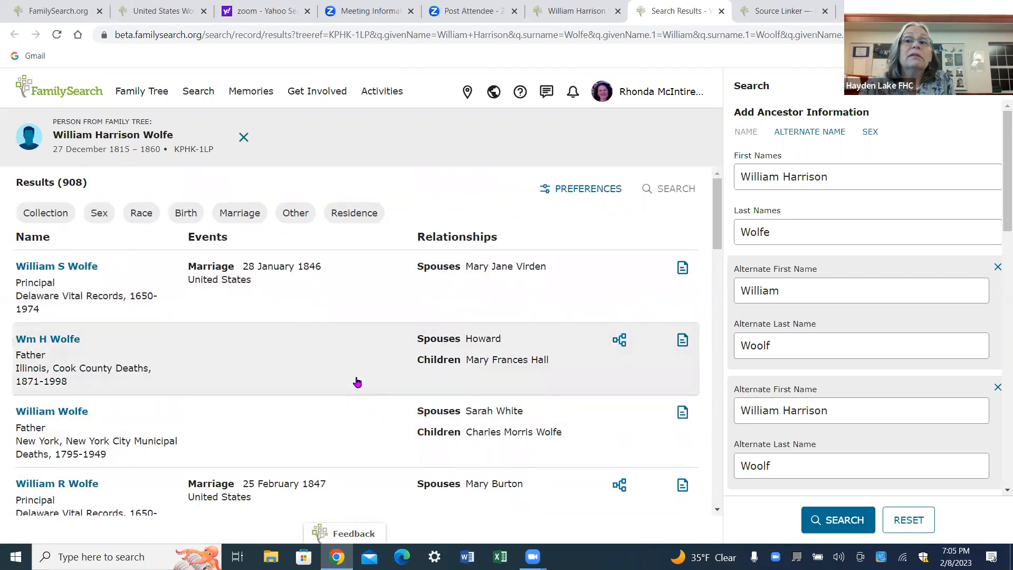
Step: Rerun the search with first names 'William H' and last name 'Wolf', returning 906 results
{"action": "left_click", "coordinate": [861, 177]}
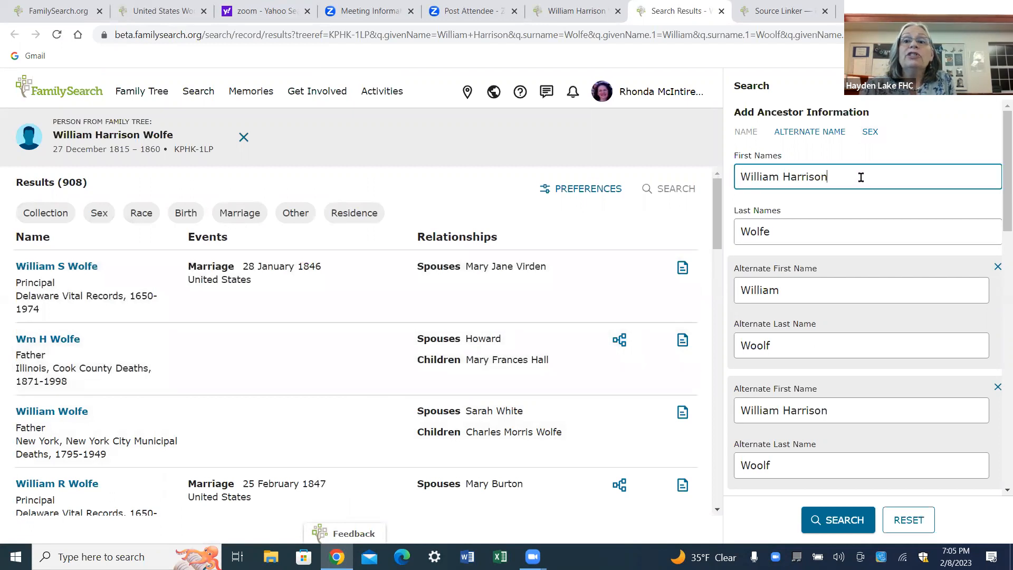
{"action": "key", "text": "BackSpace"}
{"action": "key", "text": "BackSpace"}
{"action": "key", "text": "BackSpace"}
{"action": "key", "text": "BackSpace"}
{"action": "key", "text": "BackSpace"}
{"action": "key", "text": "BackSpace"}
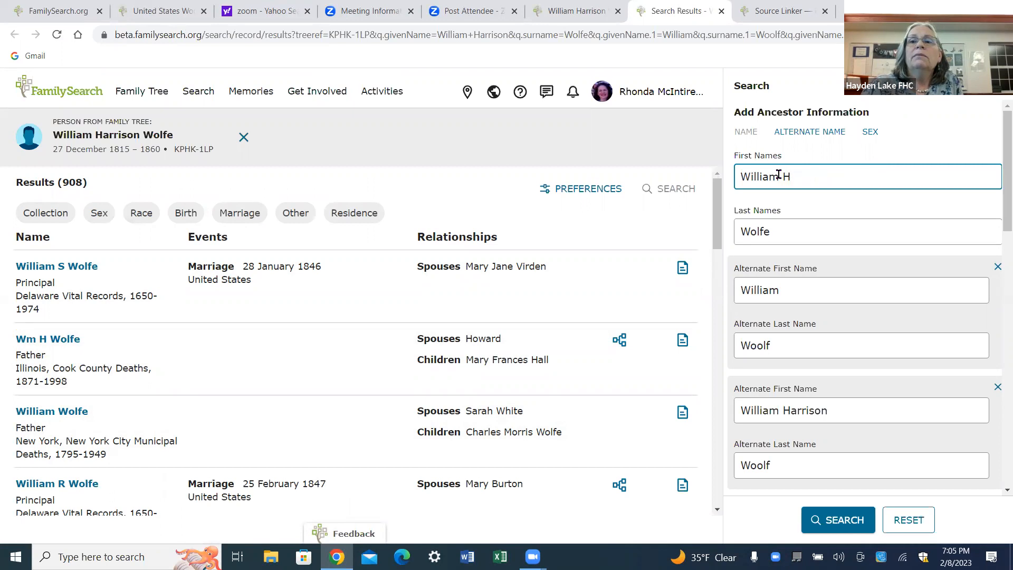
{"action": "left_click", "coordinate": [782, 232]}
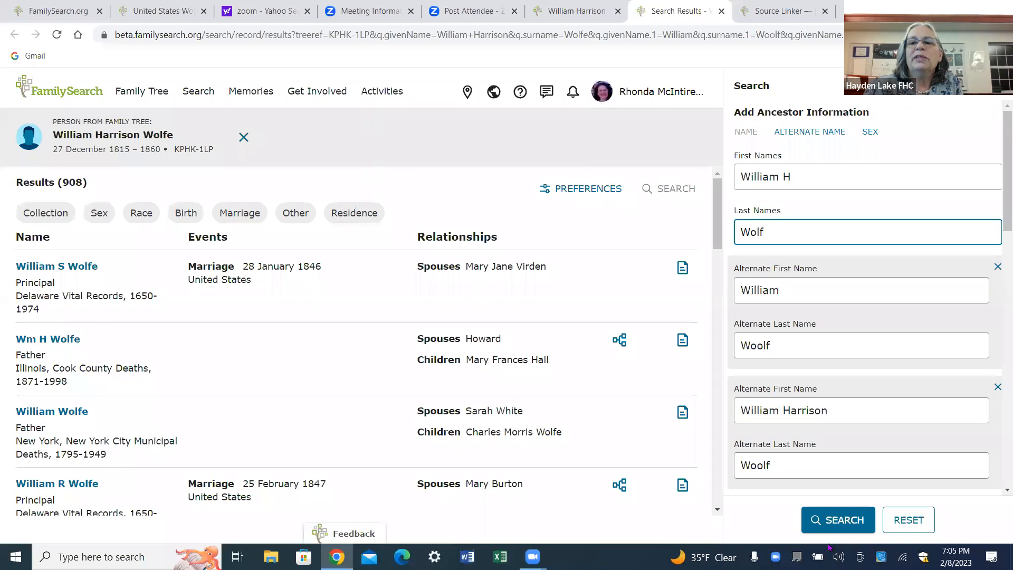
{"action": "left_click", "coordinate": [819, 527]}
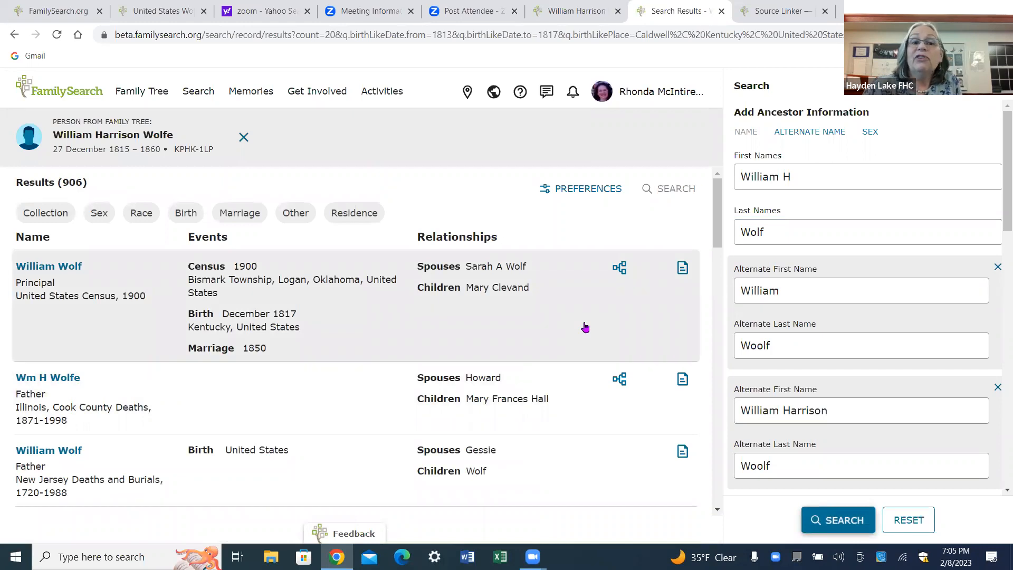
{"action": "scroll", "coordinate": [584, 327], "scroll_direction": "down", "scroll_amount": 2}
{"action": "scroll", "coordinate": [585, 327], "scroll_direction": "down", "scroll_amount": 3}
{"action": "scroll", "coordinate": [583, 326], "scroll_direction": "up", "scroll_amount": 5}
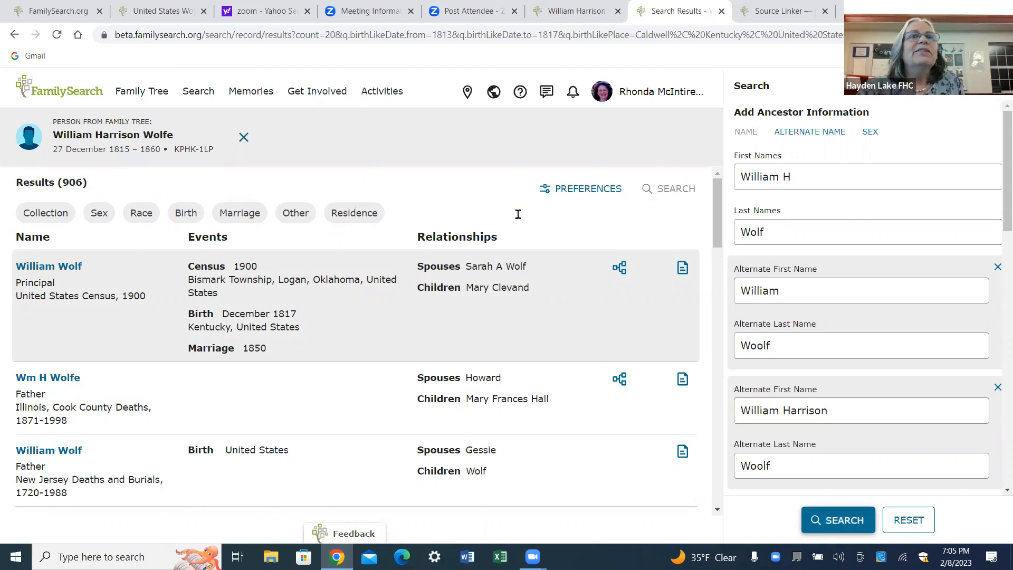
Step: Return to the landscape pedigree tab and go to the main Tree page
{"action": "left_click", "coordinate": [67, 19]}
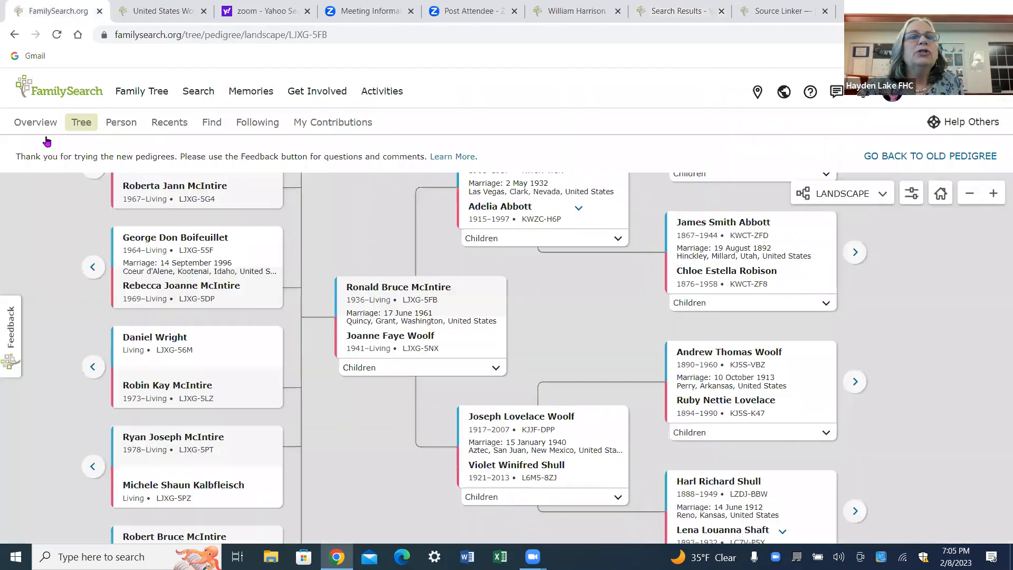
{"action": "scroll", "coordinate": [27, 214], "scroll_direction": "up", "scroll_amount": 10}
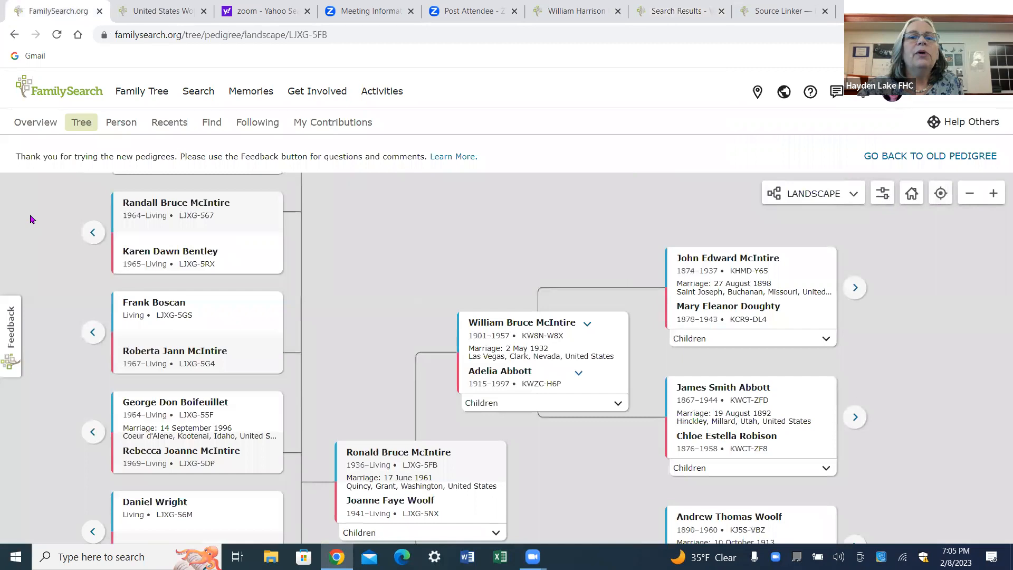
{"action": "scroll", "coordinate": [32, 231], "scroll_direction": "down", "scroll_amount": 5}
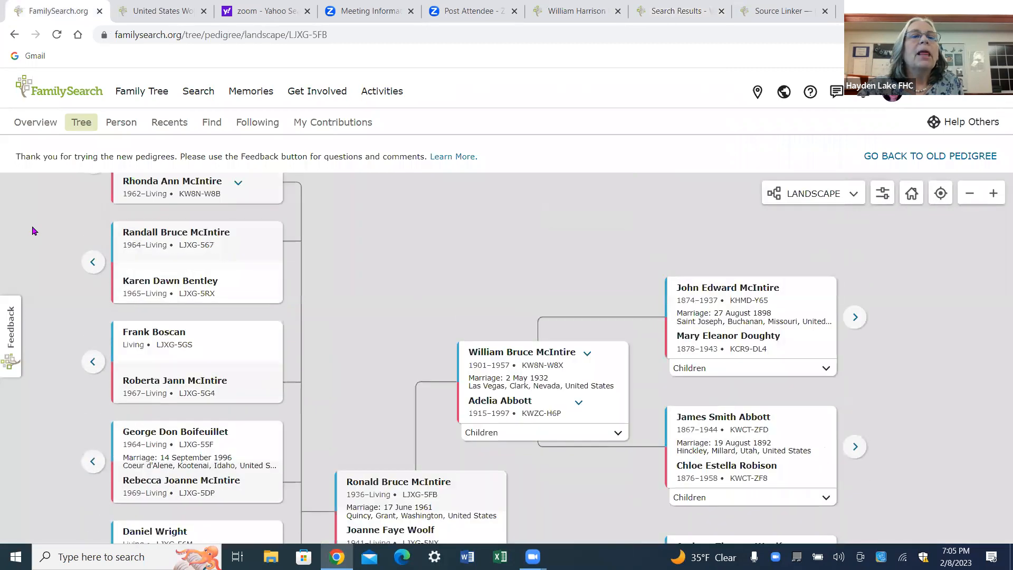
{"action": "left_click", "coordinate": [84, 125]}
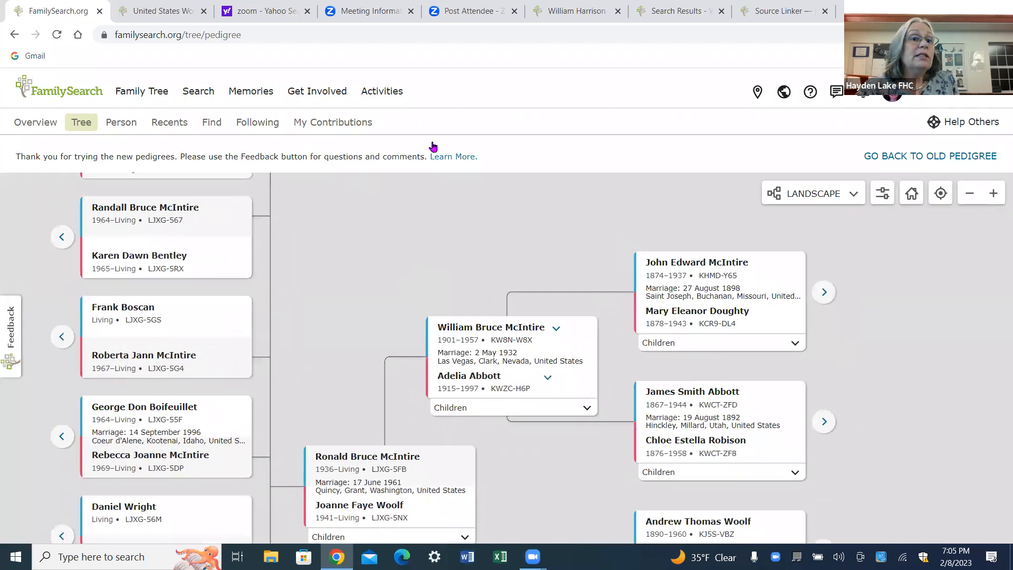
Step: Open a recently viewed relative's person page from the Recents list, reaching the sign-in screen
{"action": "left_click", "coordinate": [167, 123]}
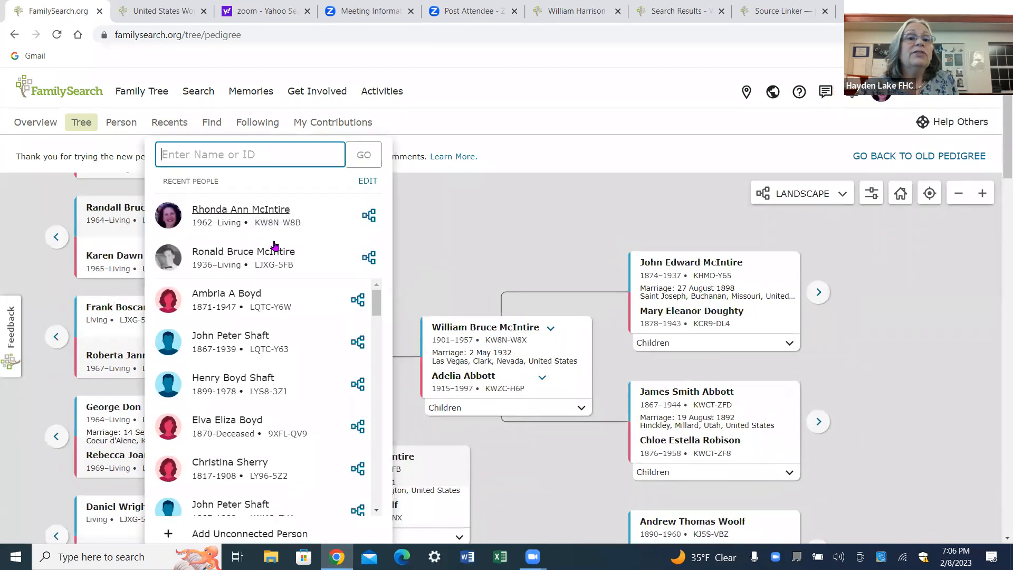
{"action": "scroll", "coordinate": [279, 258], "scroll_direction": "down", "scroll_amount": 1}
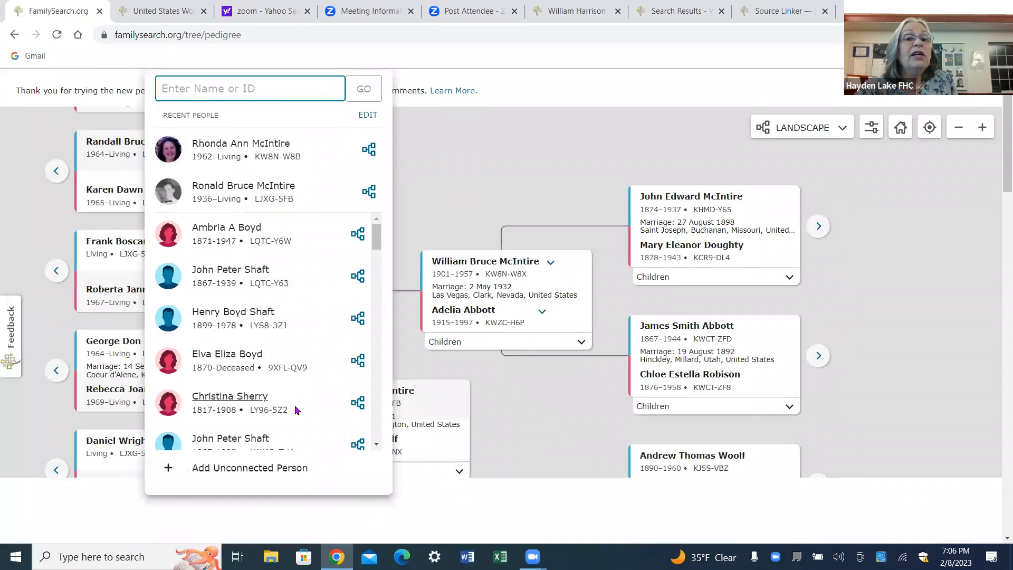
{"action": "mouse_move", "coordinate": [379, 246]}
{"action": "left_mouse_down"}
{"action": "mouse_move", "coordinate": [378, 274]}
{"action": "mouse_move", "coordinate": [378, 239]}
{"action": "left_mouse_up"}
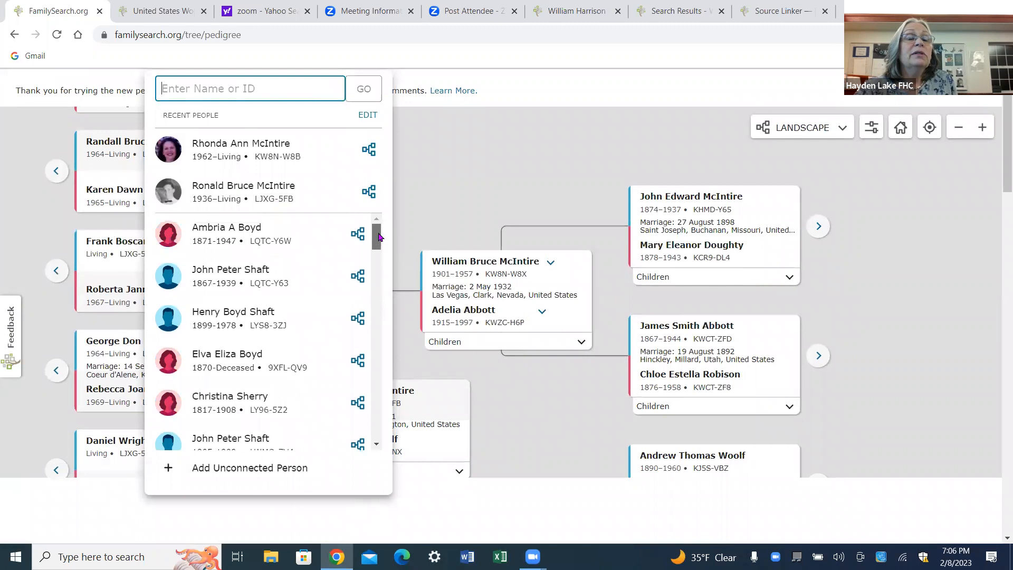
{"action": "left_click", "coordinate": [243, 233]}
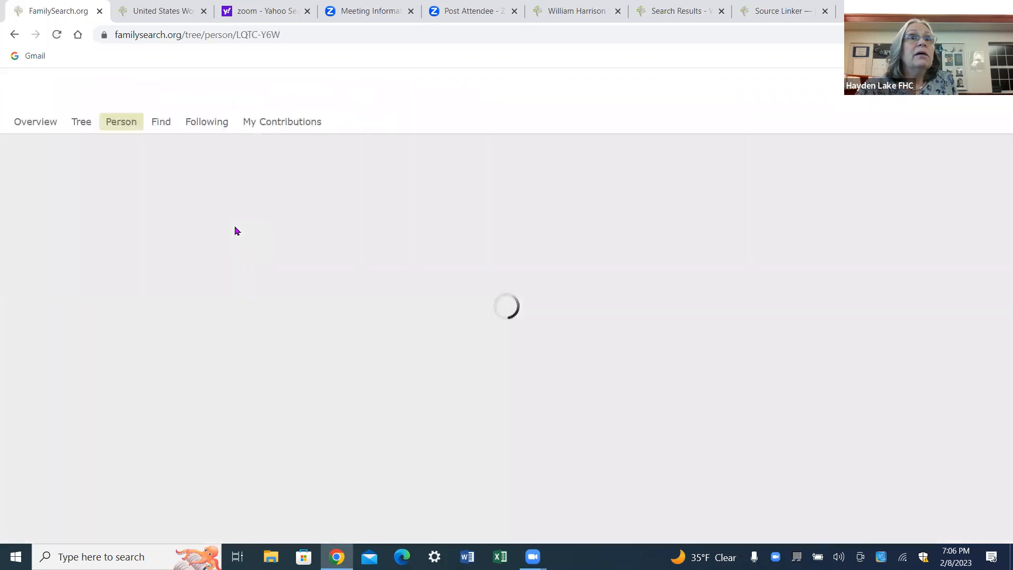